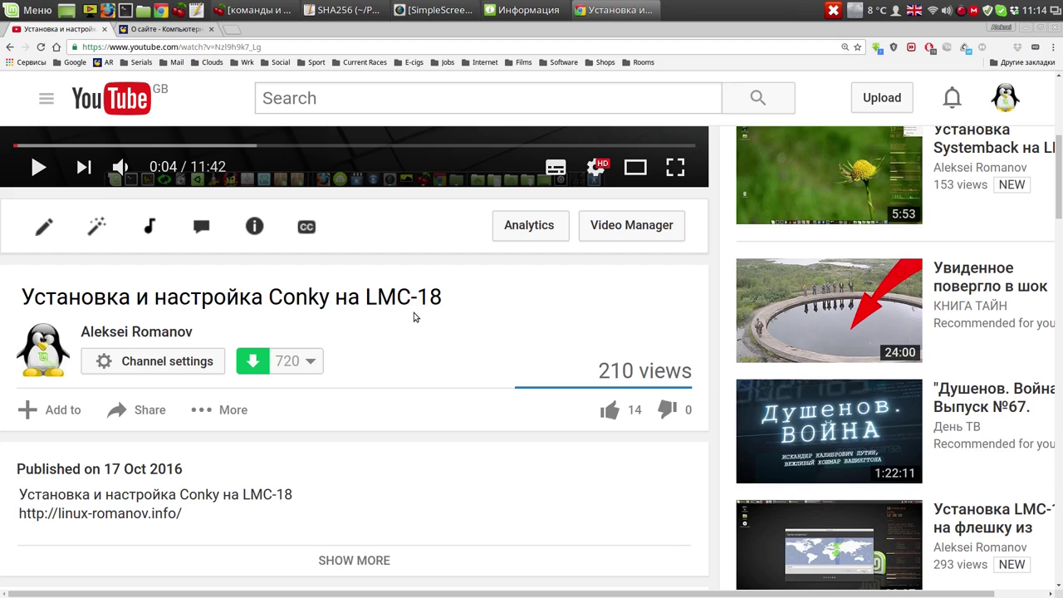
# Go through the website linked in the video description to the general MEGA storage of 64-bit builds and programs, closing the duplicate site tab
pyautogui.click(143, 515)
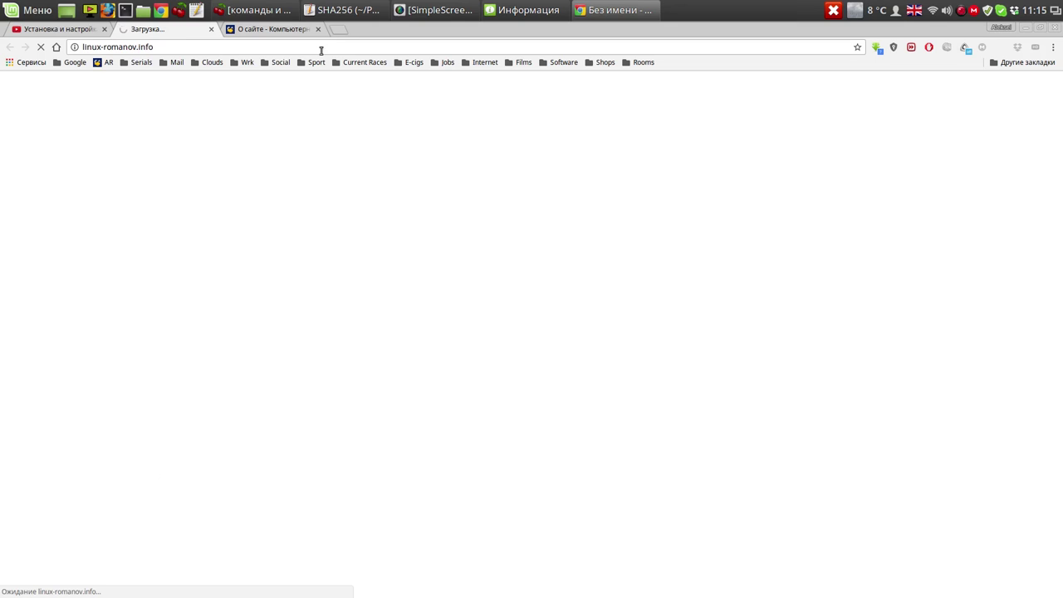
pyautogui.click(318, 29)
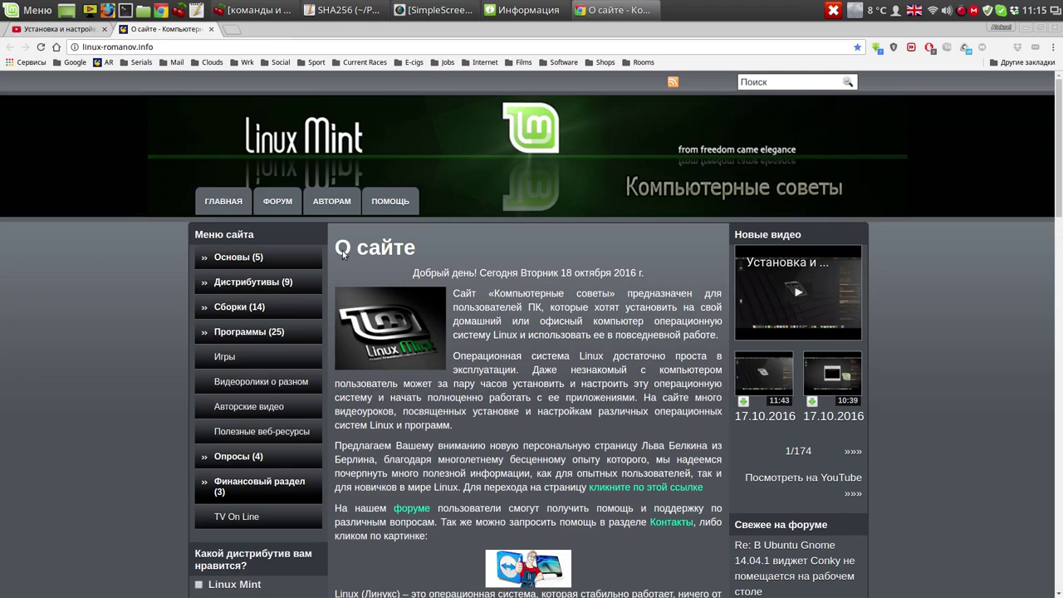
pyautogui.scroll(-5, 572, 399)
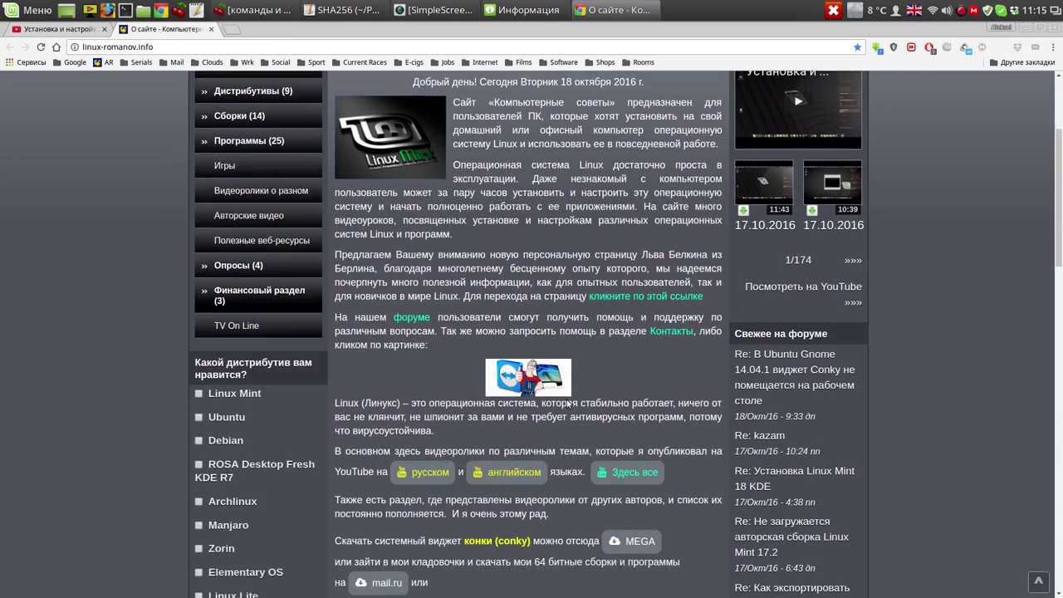
pyautogui.scroll(-2, 565, 402)
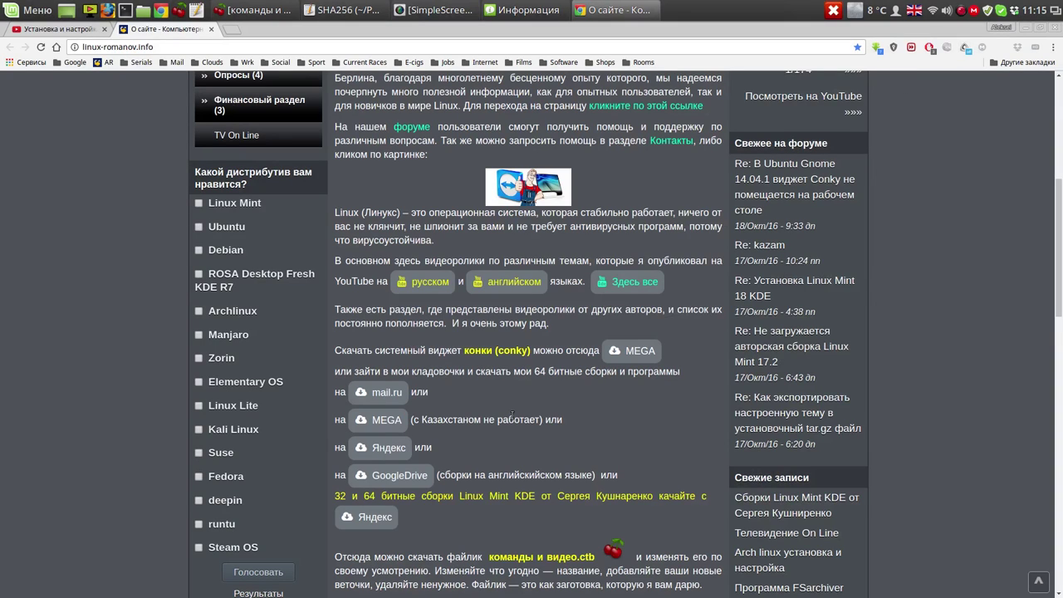
pyautogui.click(383, 421)
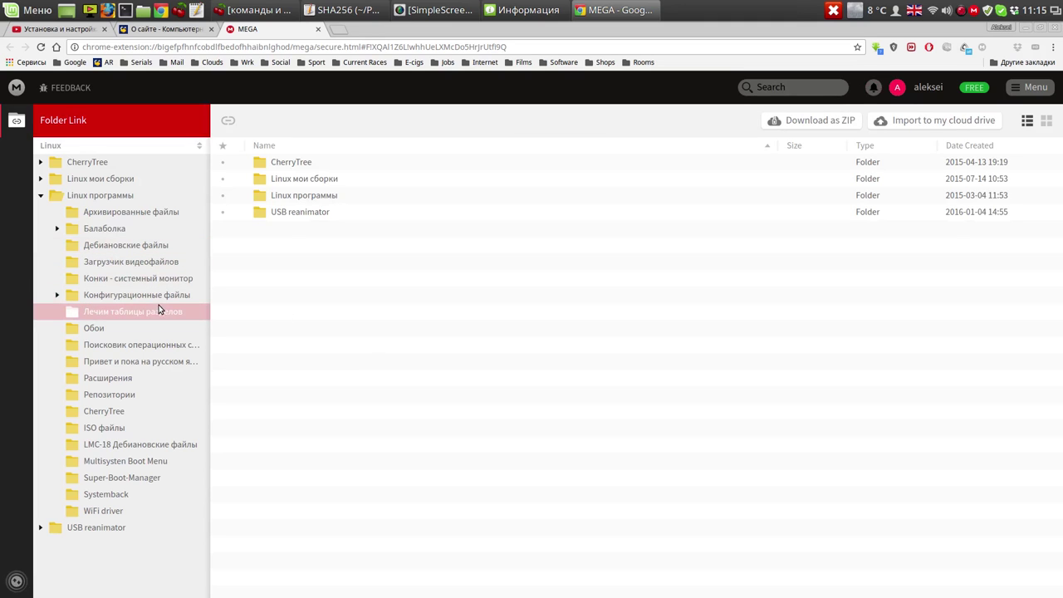
# Open the Linux Mint Cinnamon 18 64bit folder under Linux мои сборки > Linux Mint, widening the folder tree to show full names
pyautogui.click(46, 196)
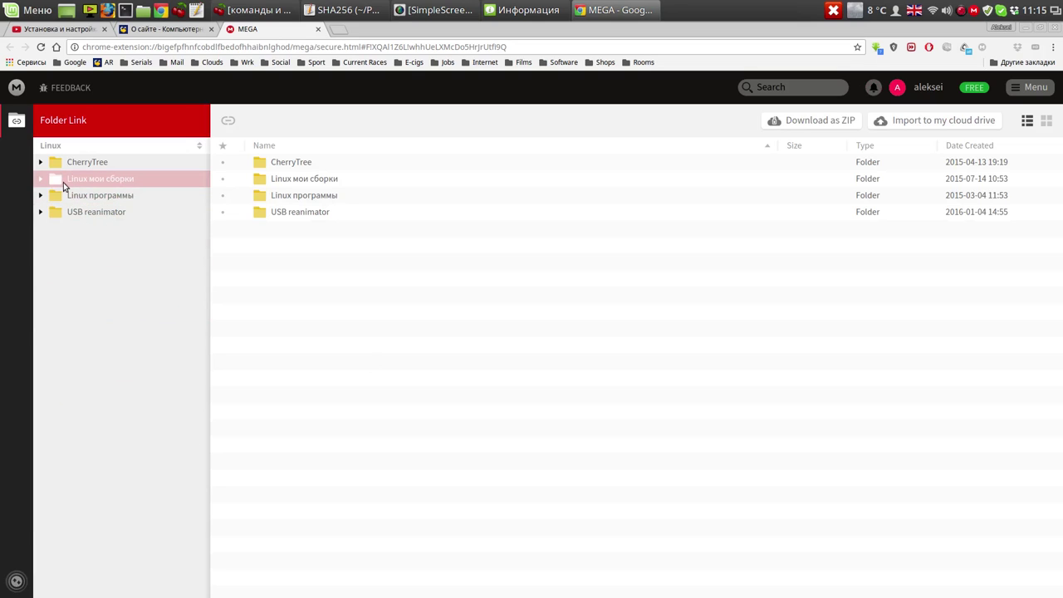
pyautogui.click(44, 180)
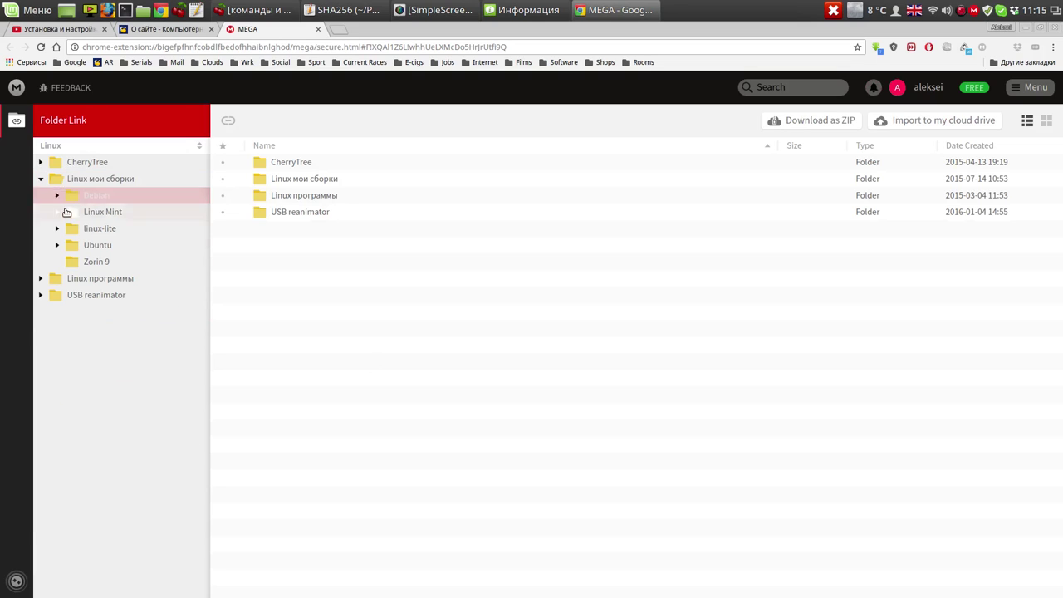
pyautogui.click(58, 212)
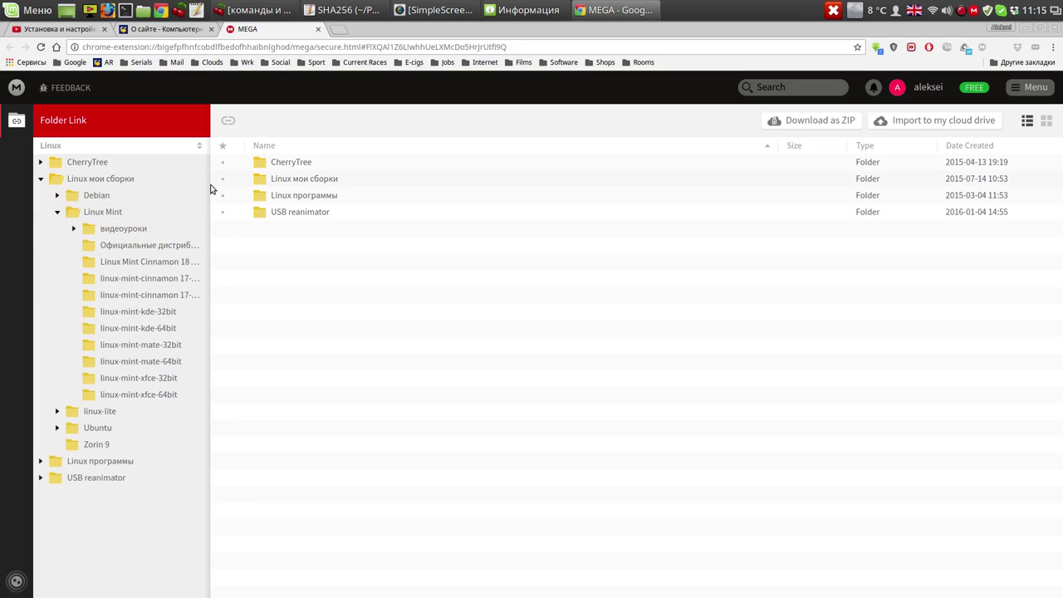
pyautogui.moveTo(210, 185); pyautogui.dragTo(251, 190)
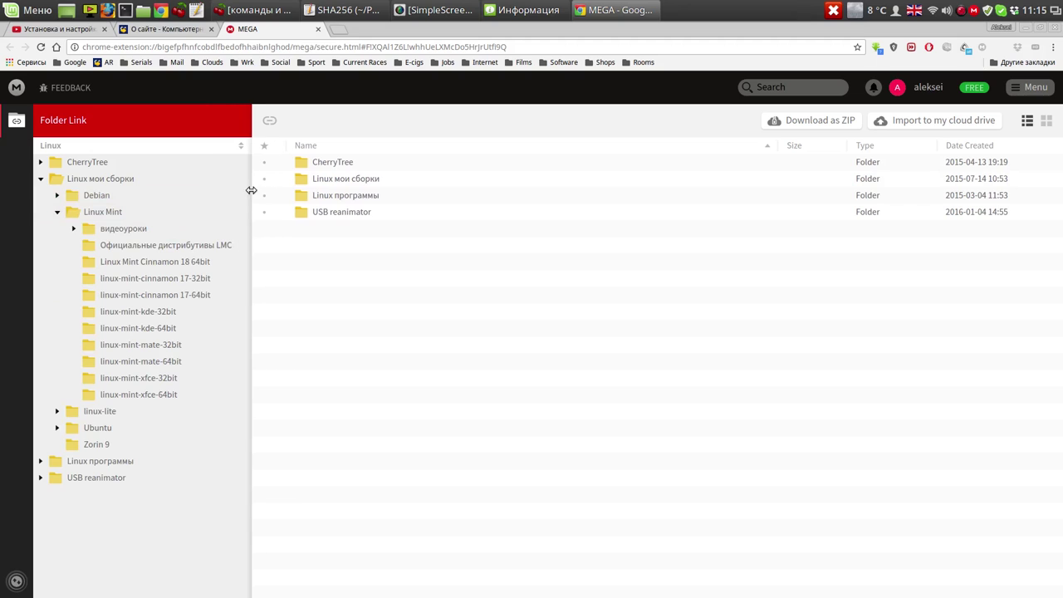
pyautogui.click(171, 261)
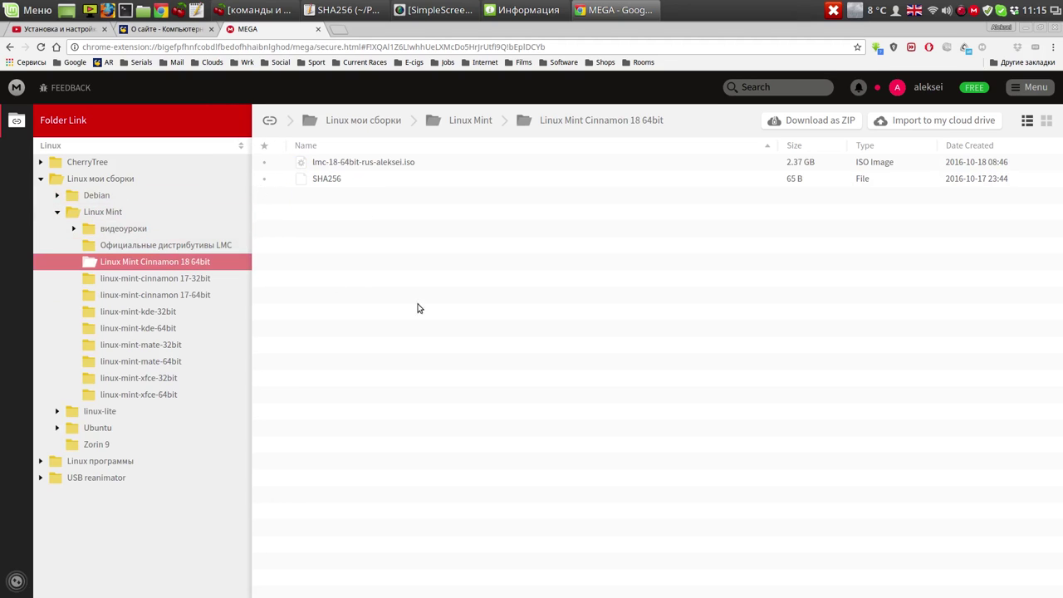
# Look at the download options for the SHA256 file and the LMC-18 ISO image without downloading either
pyautogui.click(335, 180)
pyautogui.rightClick(335, 180)
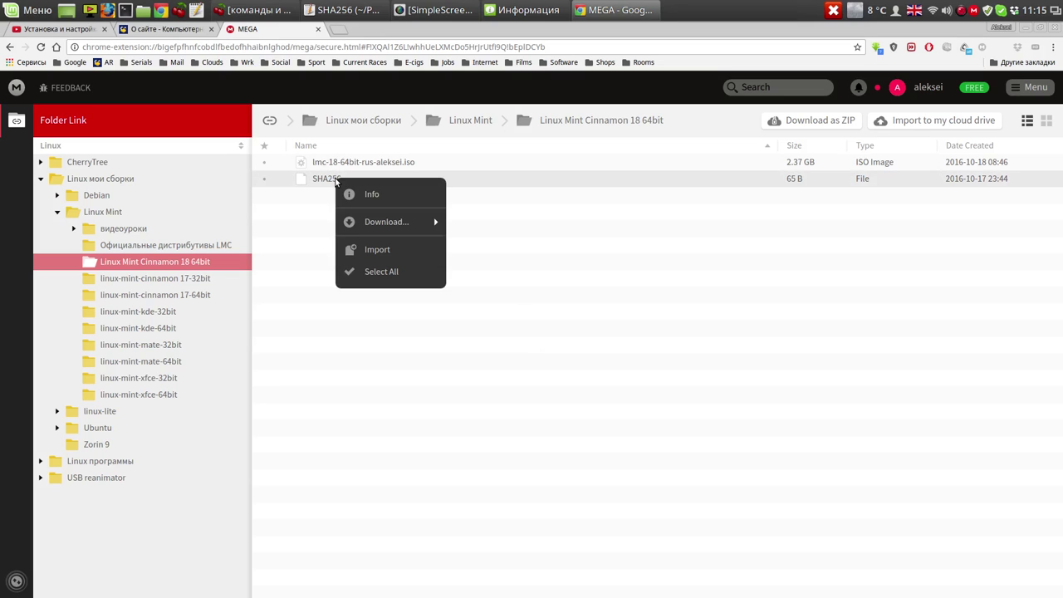
pyautogui.moveTo(370, 220)
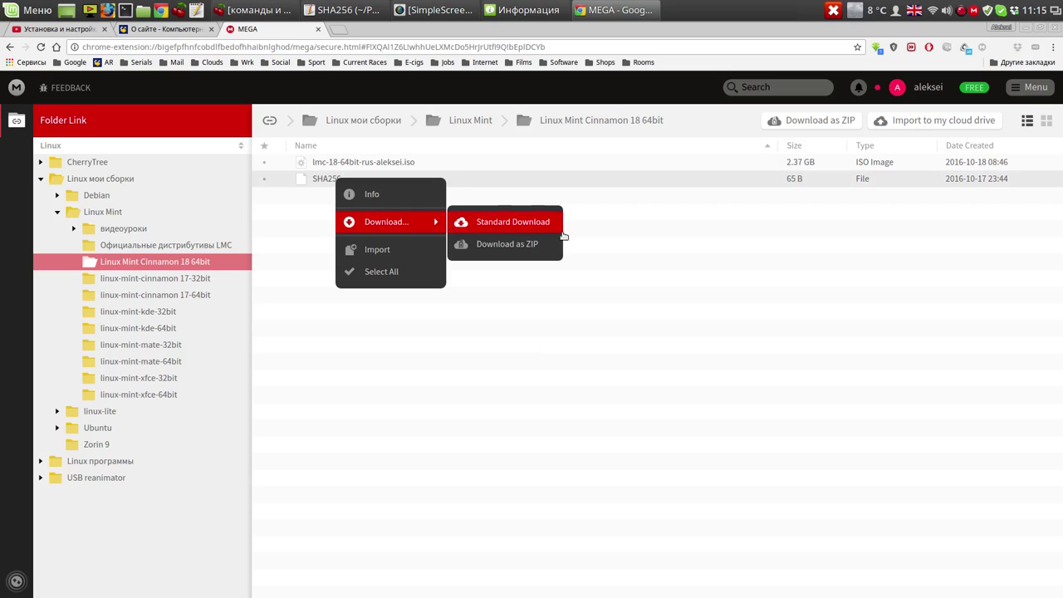
pyautogui.click(749, 314)
pyautogui.click(375, 162)
pyautogui.rightClick(375, 162)
pyautogui.moveTo(403, 205)
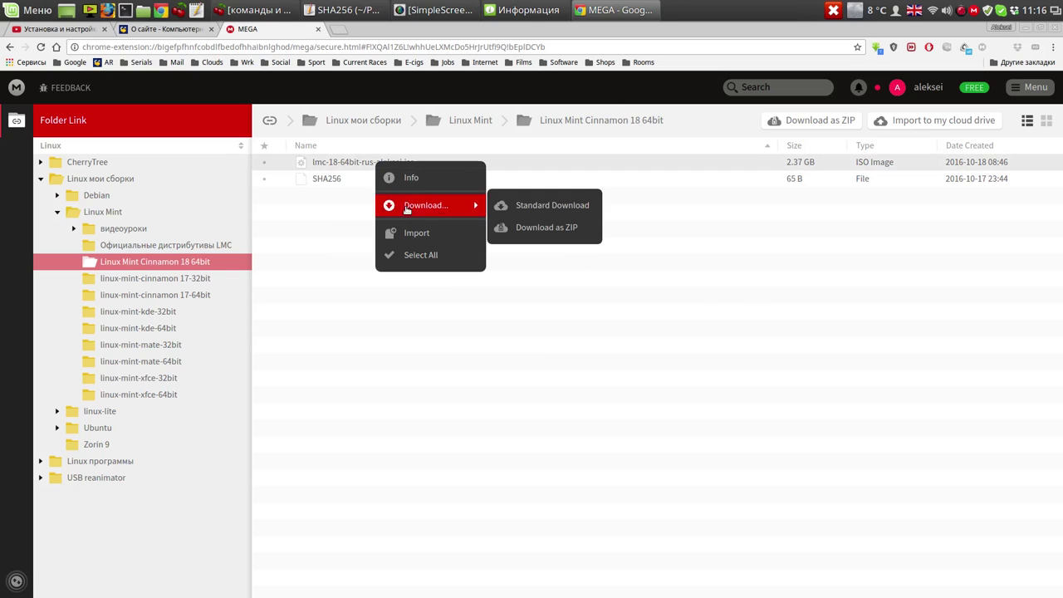
pyautogui.click(559, 370)
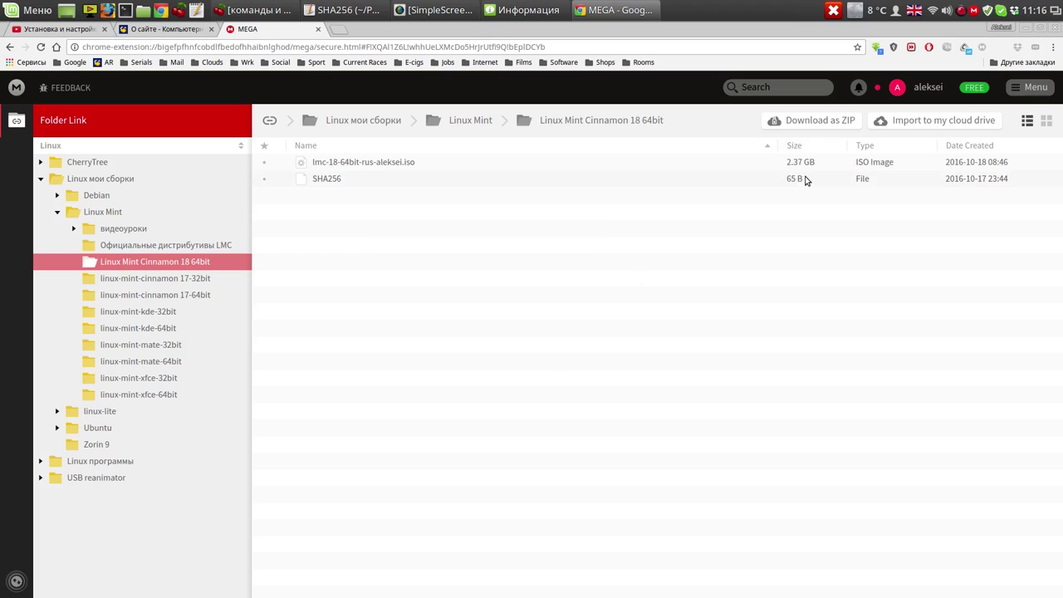
# Check the desktop LMC-18 ISO's SHA256 checksum against the SHA256 text file, and close both checksum windows
pyautogui.click(1026, 29)
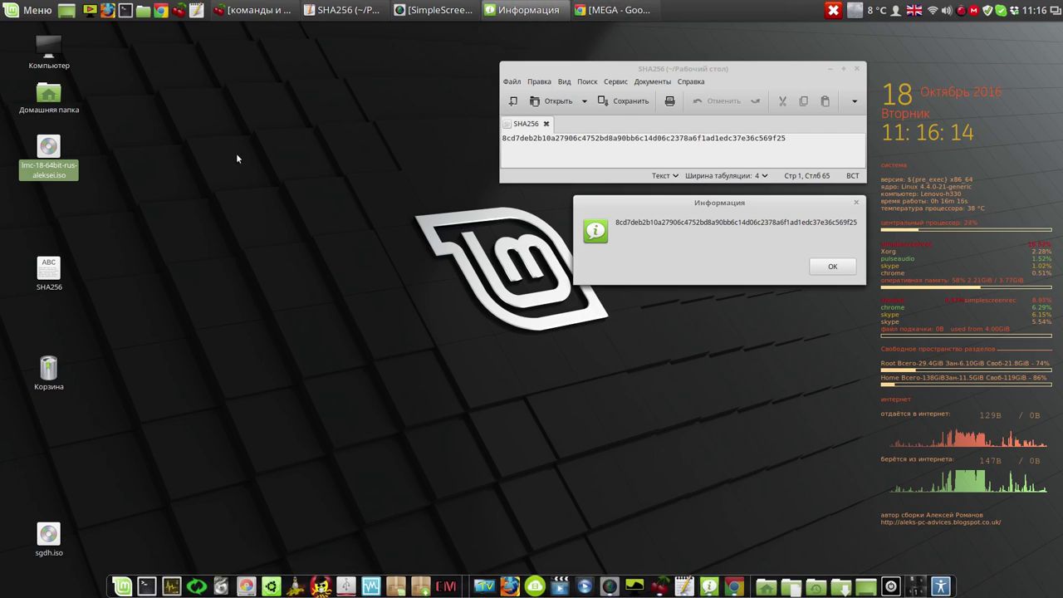
pyautogui.rightClick(50, 153)
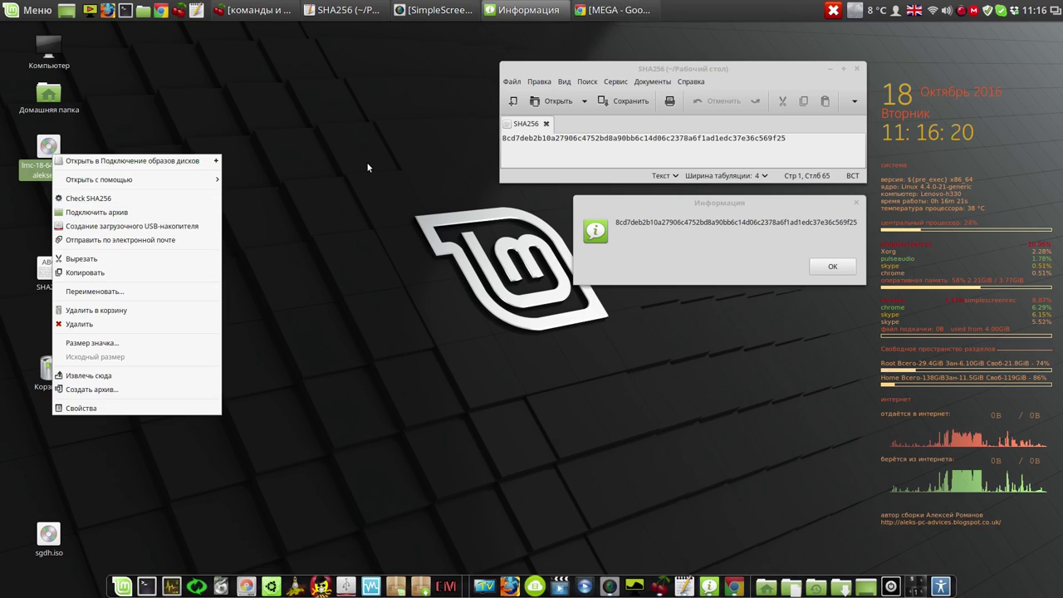
pyautogui.click(92, 199)
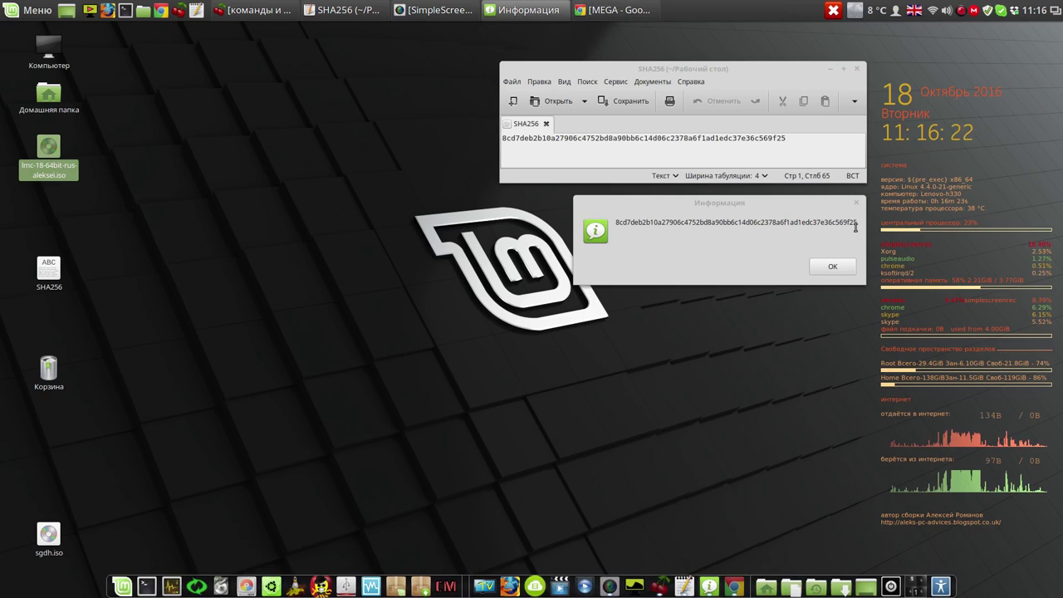
pyautogui.moveTo(856, 220); pyautogui.dragTo(613, 223)
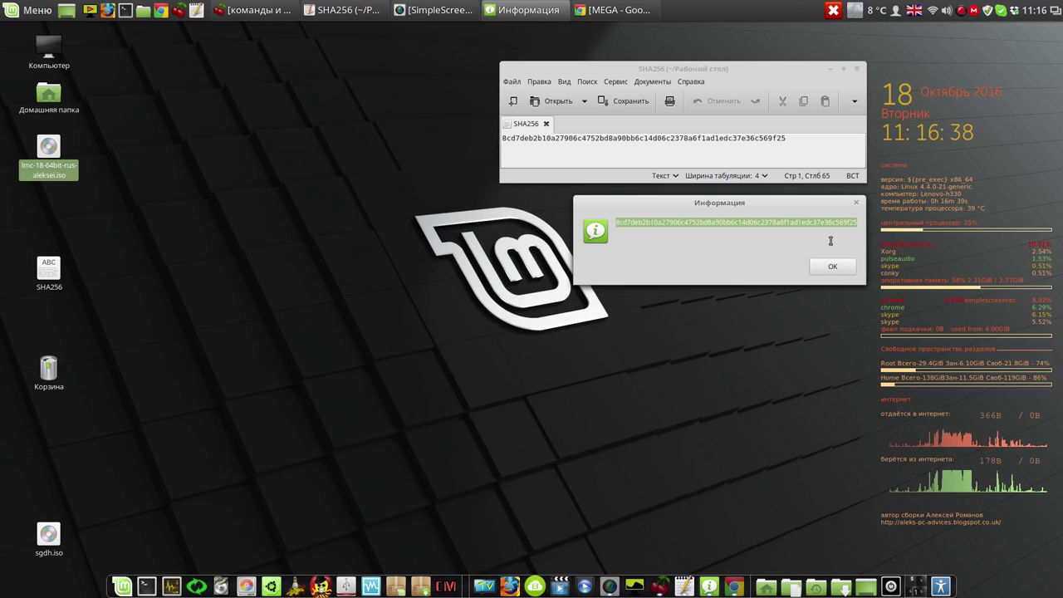
pyautogui.click(834, 267)
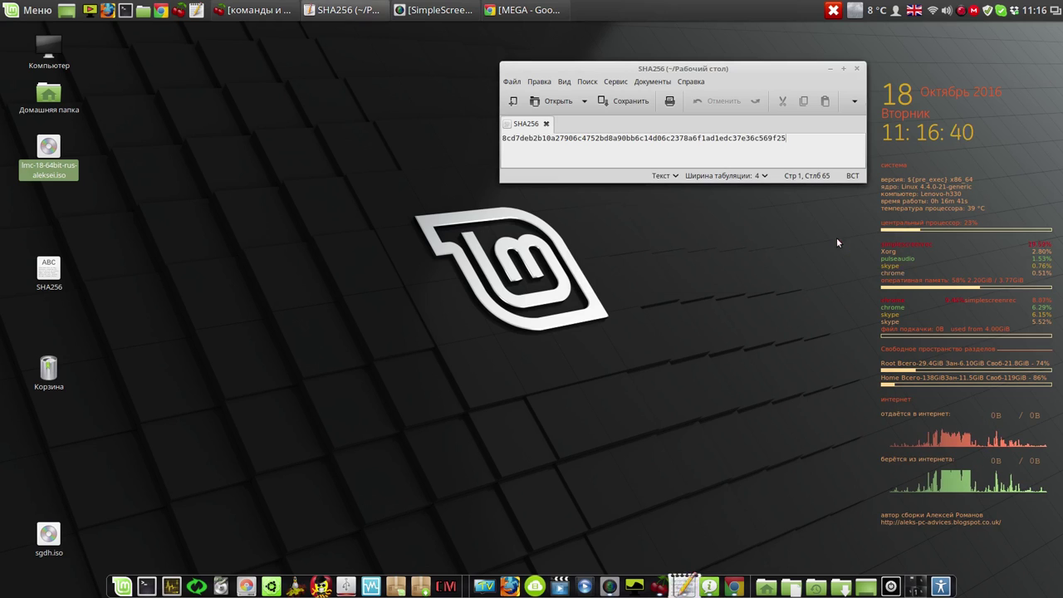
pyautogui.click(855, 69)
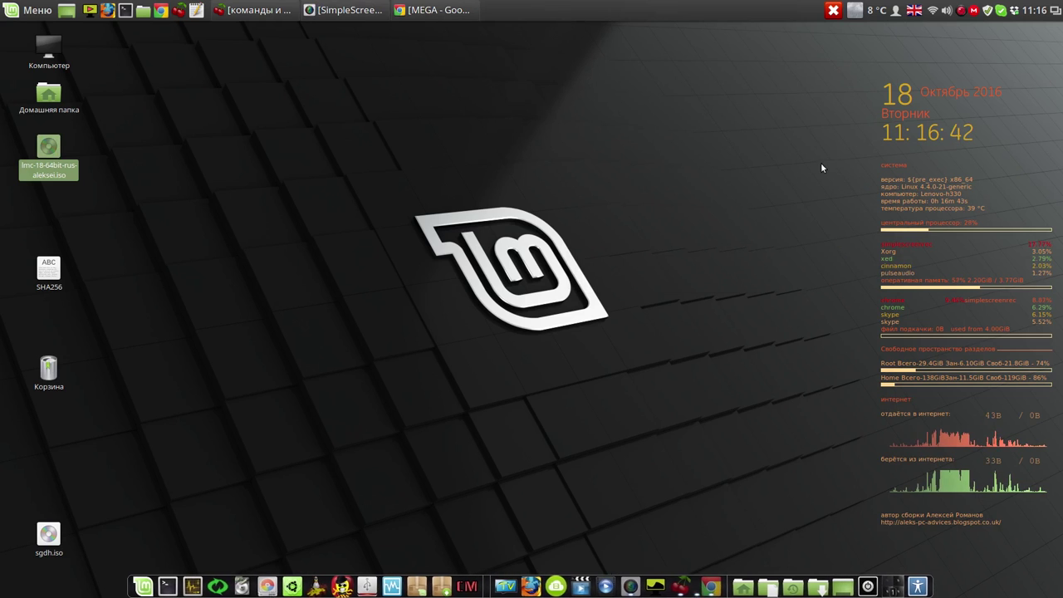
# Start the lmc-18 virtual machine in VirtualBox and boot the live system, with the manager window minimized
pyautogui.click(396, 586)
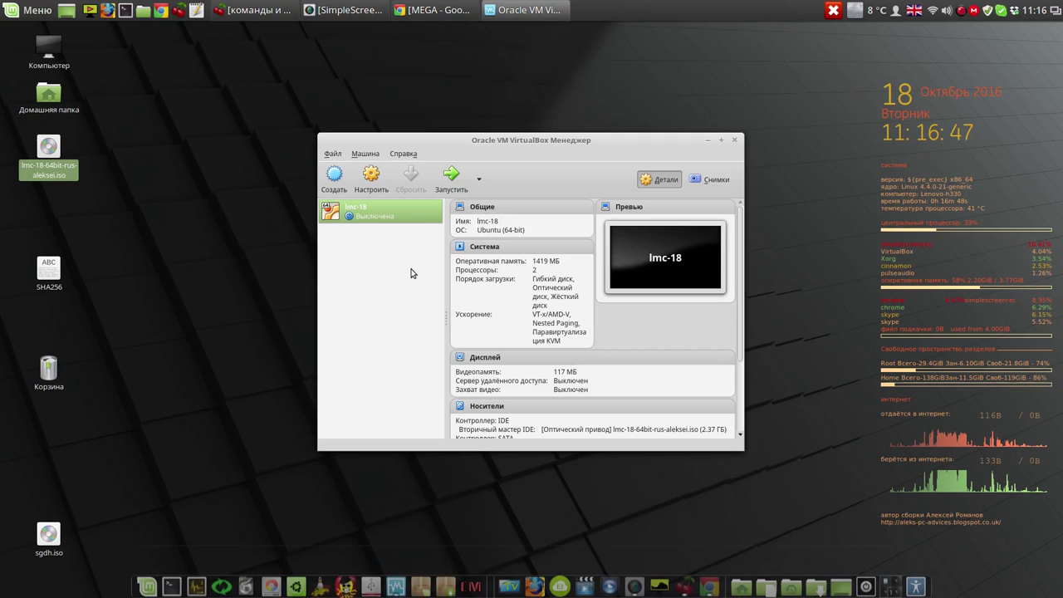
pyautogui.click(452, 176)
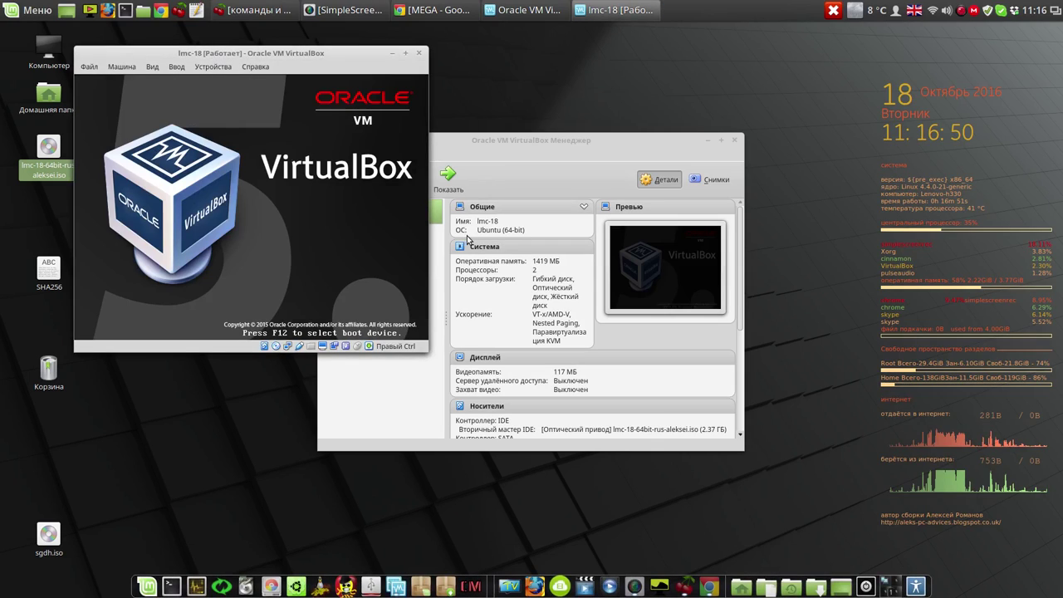
pyautogui.click(707, 141)
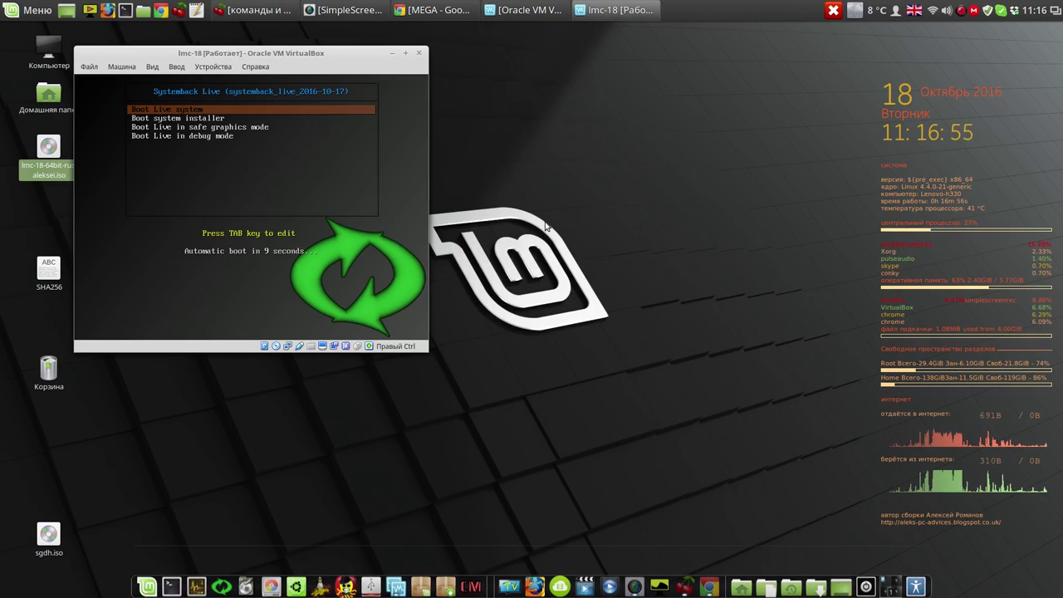
pyautogui.press('Return')
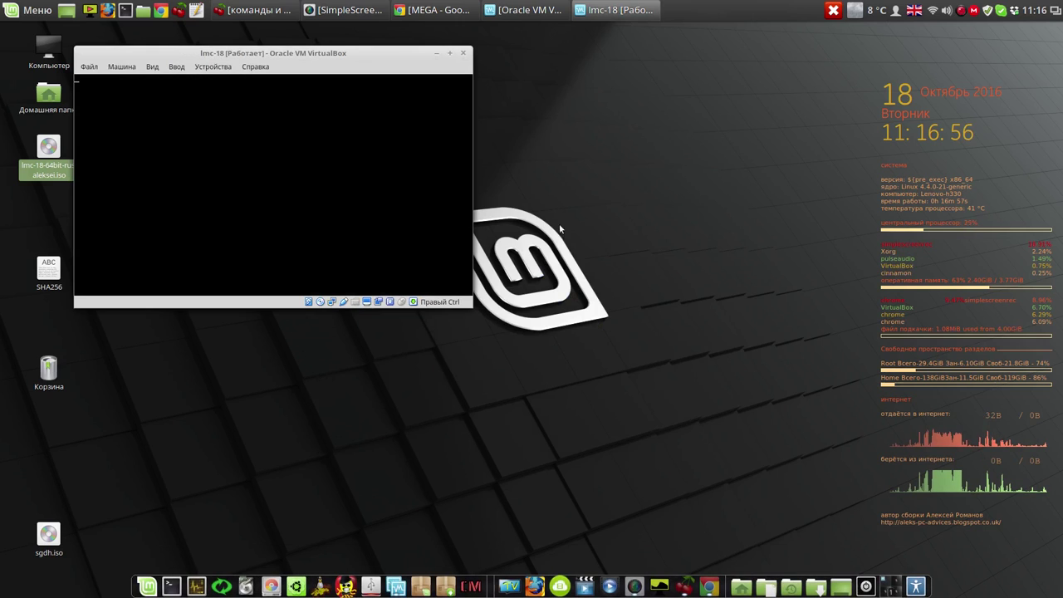
pyautogui.click(961, 12)
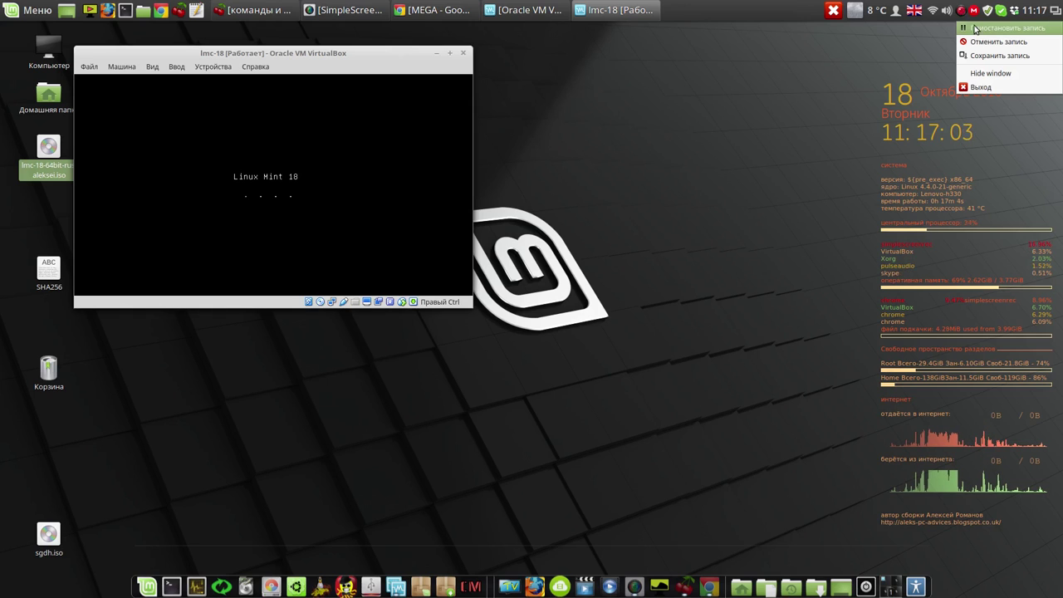
pyautogui.click(975, 29)
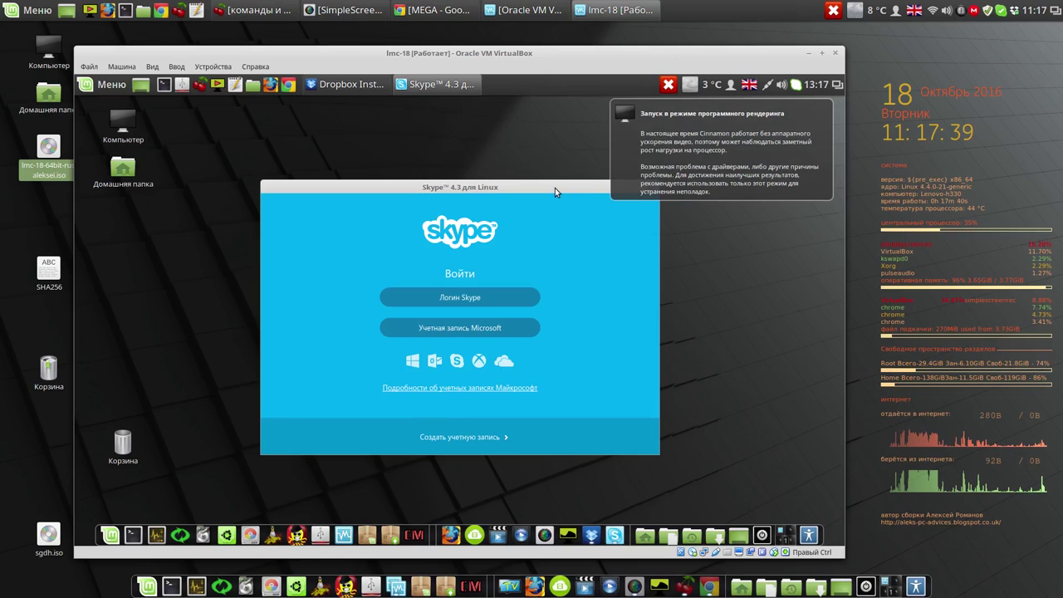
# Clear the live session's desktop of the software rendering notification, the Skype sign-in window and the Dropbox installer, cancelling its download
pyautogui.click(694, 131)
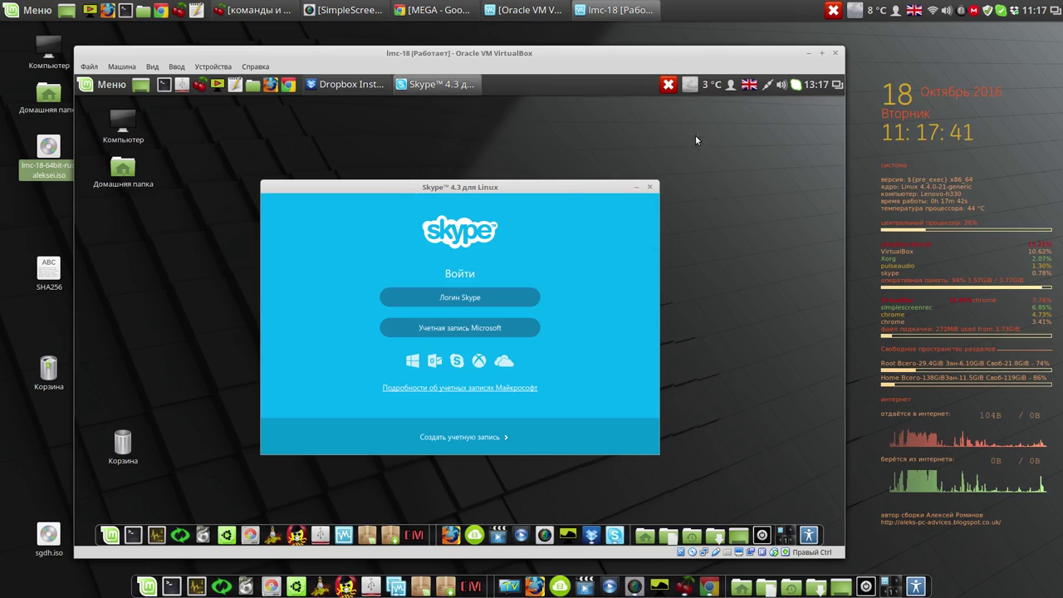
pyautogui.click(651, 188)
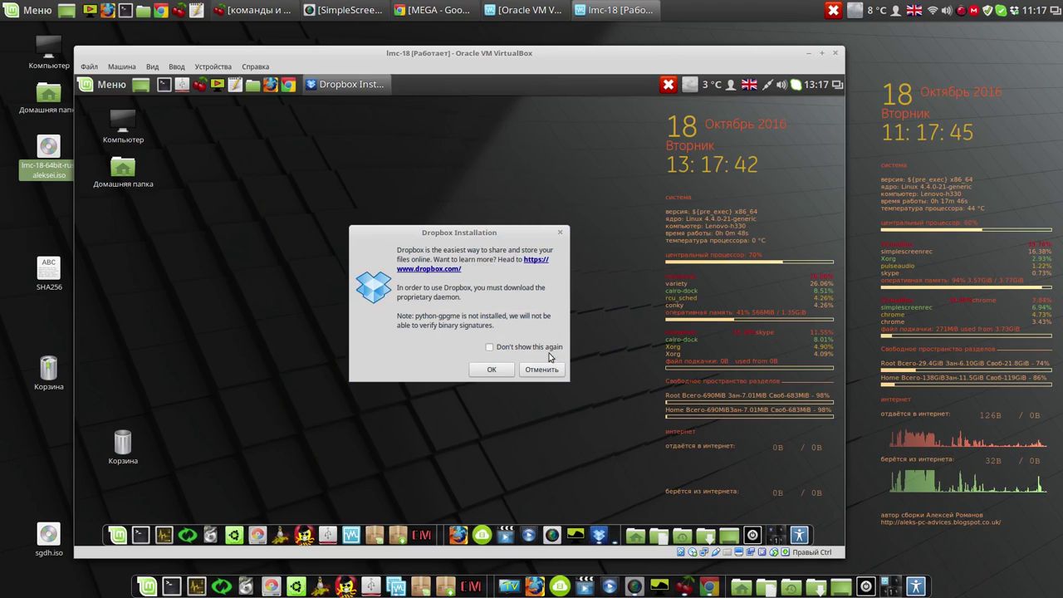
pyautogui.click(499, 368)
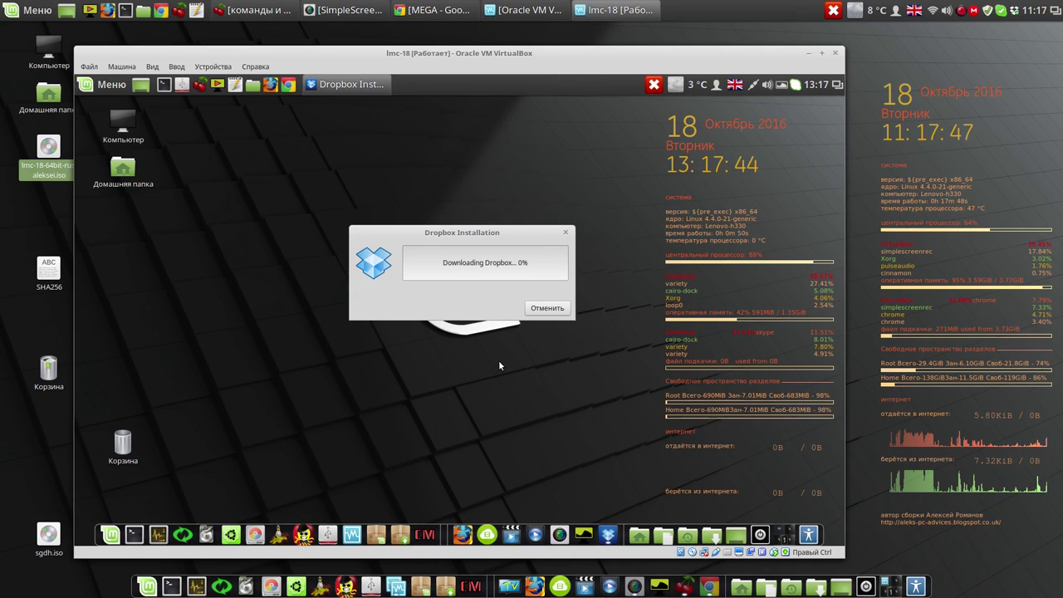
pyautogui.click(548, 309)
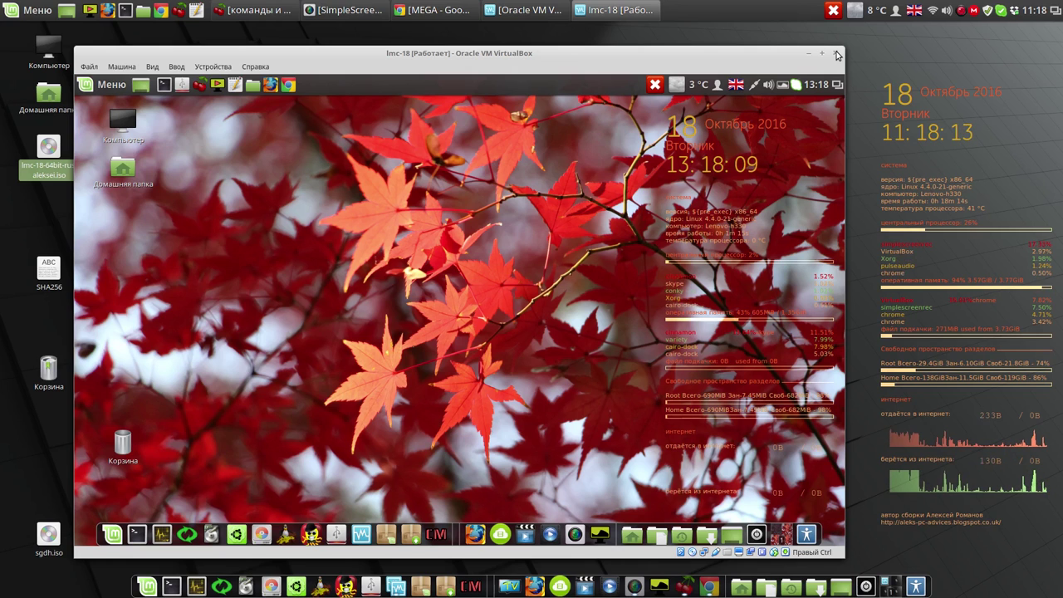
# Power off the lmc-18 virtual machine and close VirtualBox Manager
pyautogui.click(837, 55)
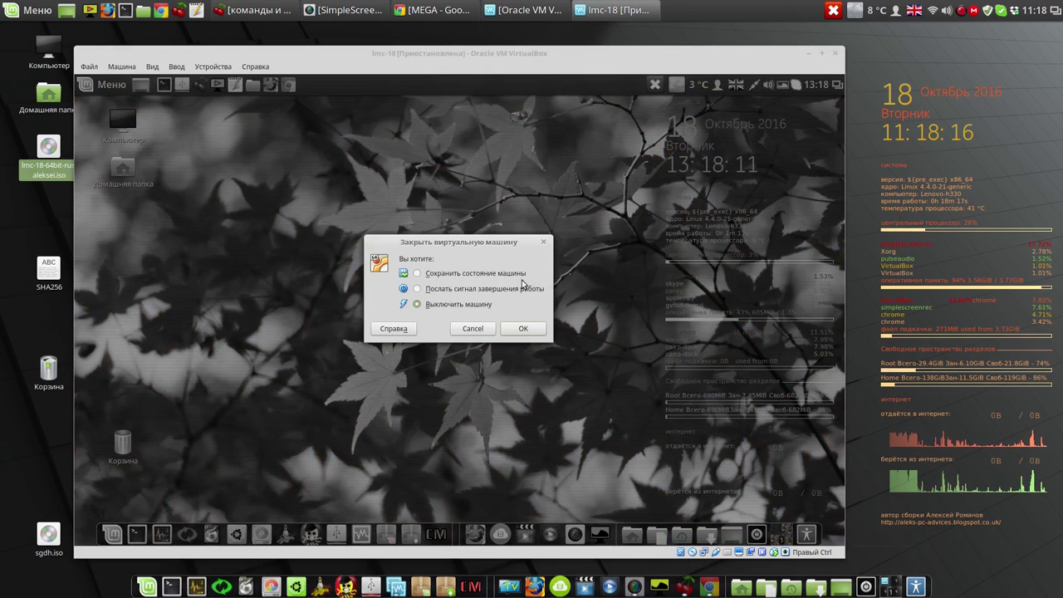
pyautogui.click(522, 328)
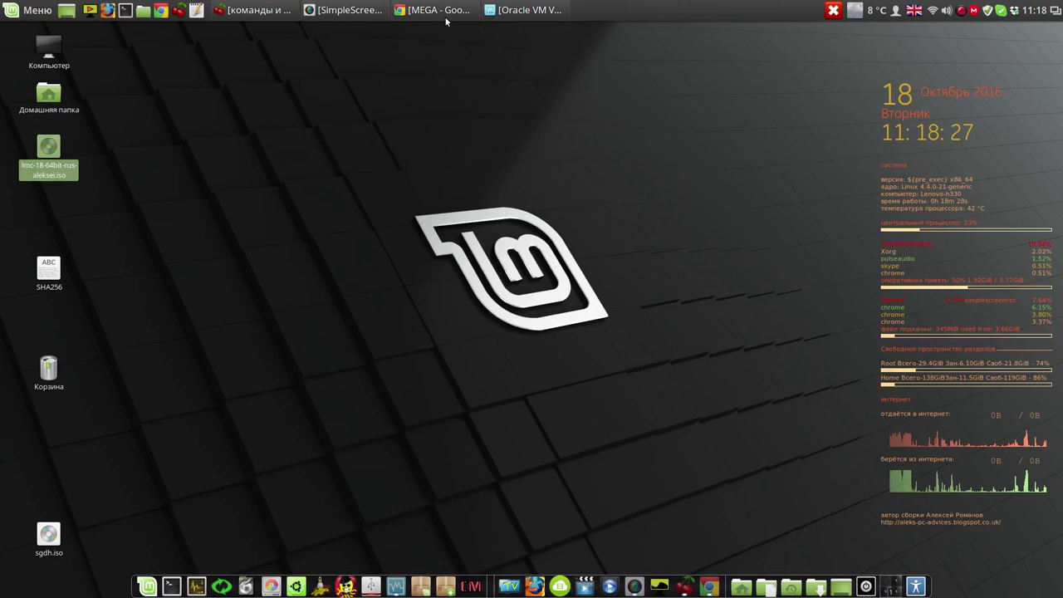
pyautogui.click(540, 11)
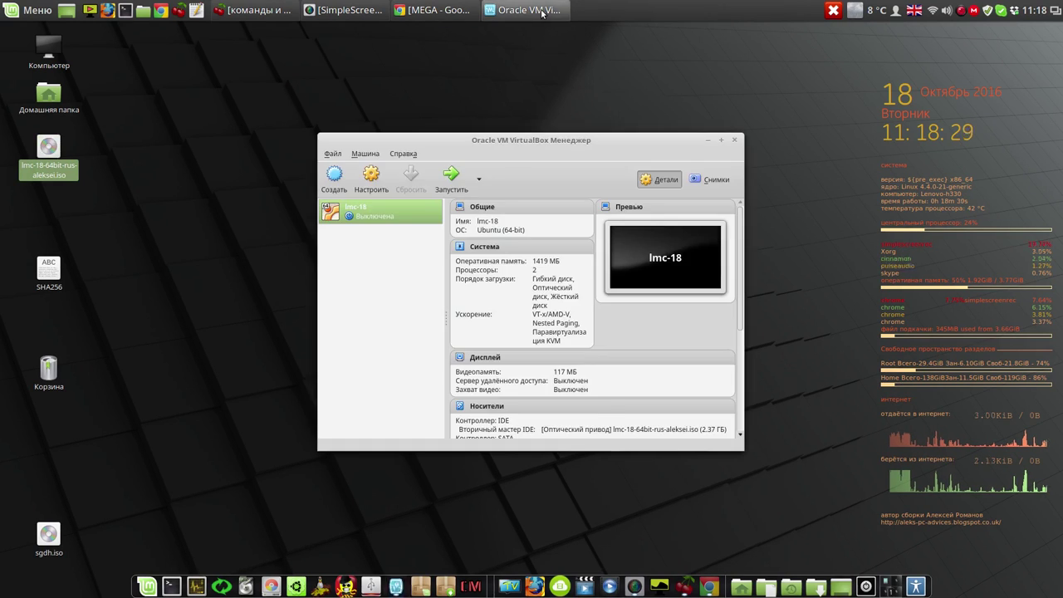
pyautogui.click(734, 140)
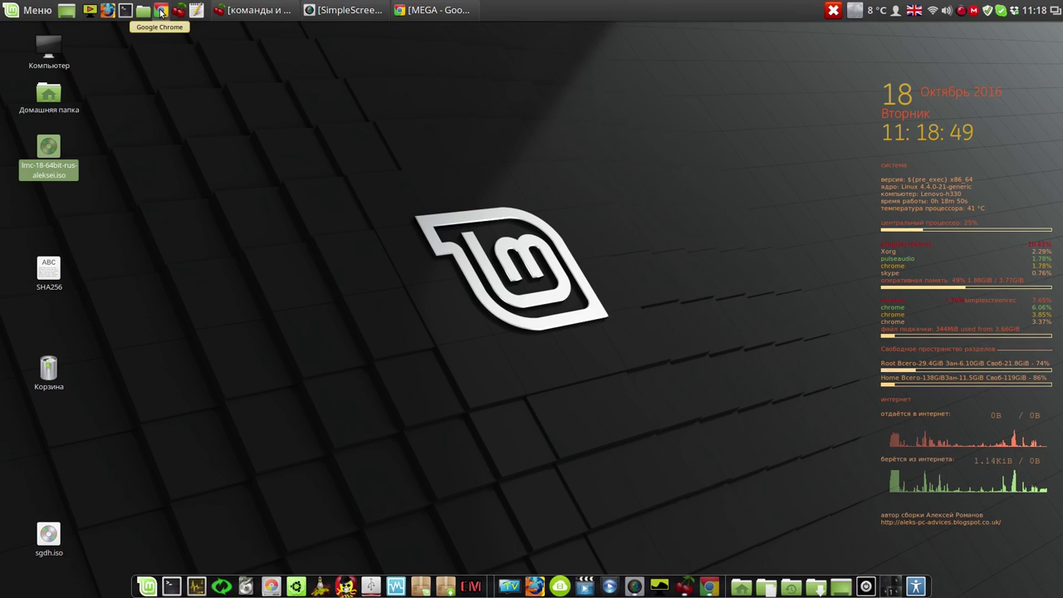
pyautogui.moveTo(258, 11)
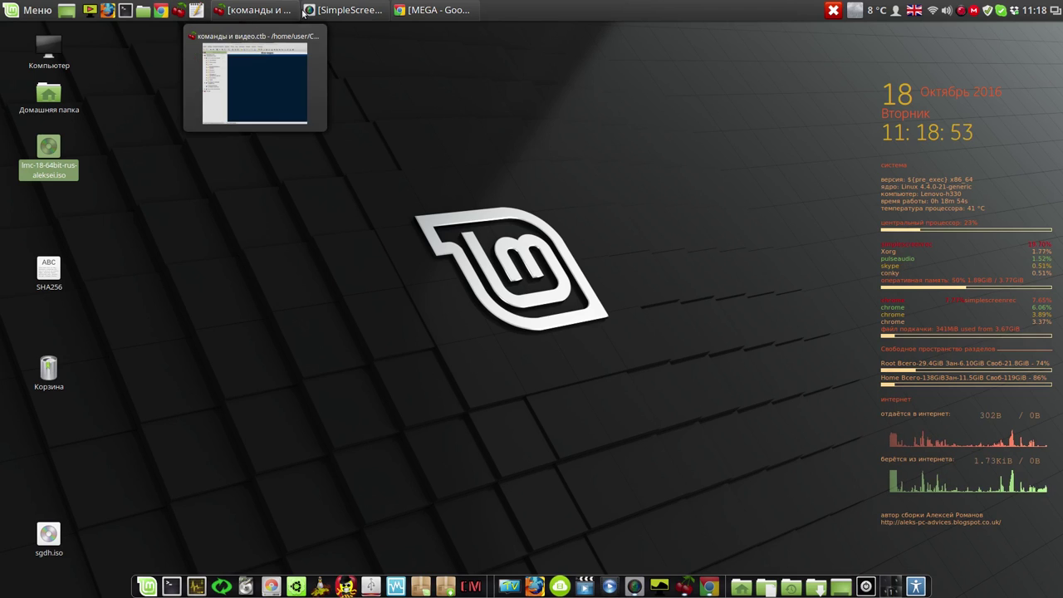
# Look at the CherryTree folder on MEGA and the download option for команды и видео.ctb, leaving the browser minimized
pyautogui.moveTo(426, 10)
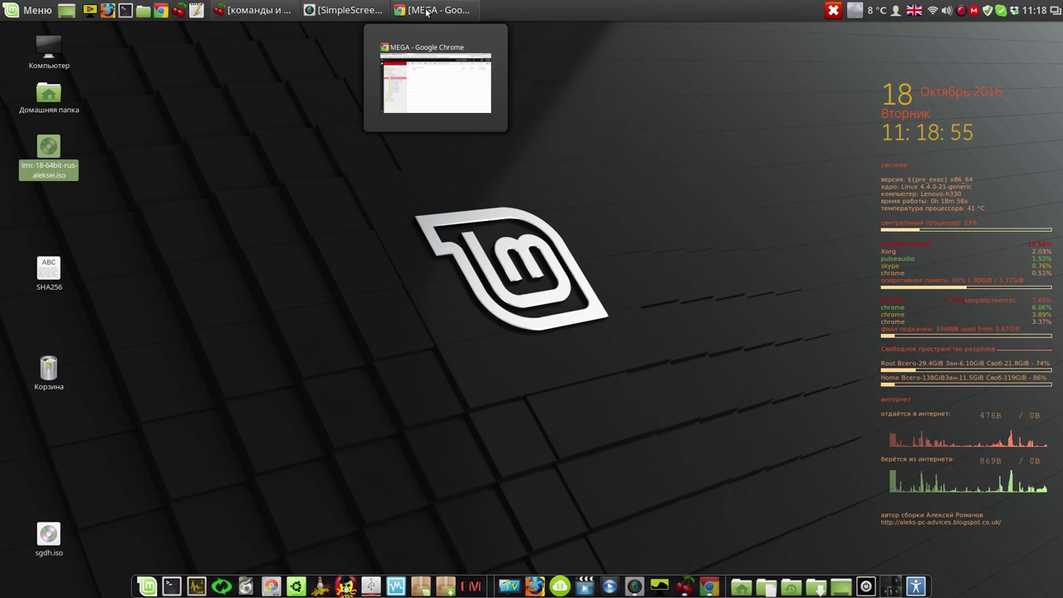
pyautogui.click(425, 10)
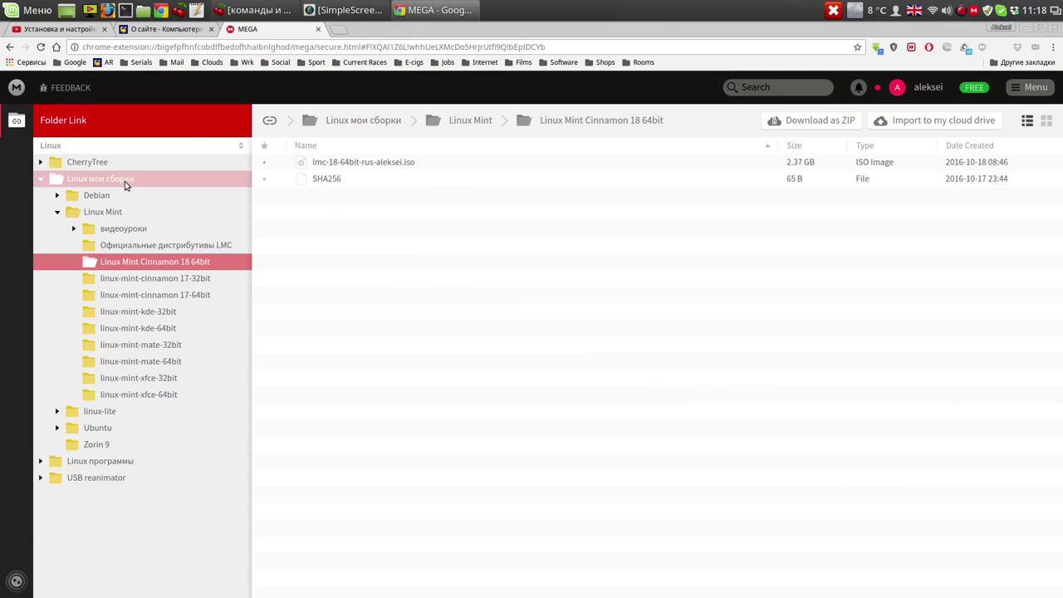
pyautogui.click(105, 165)
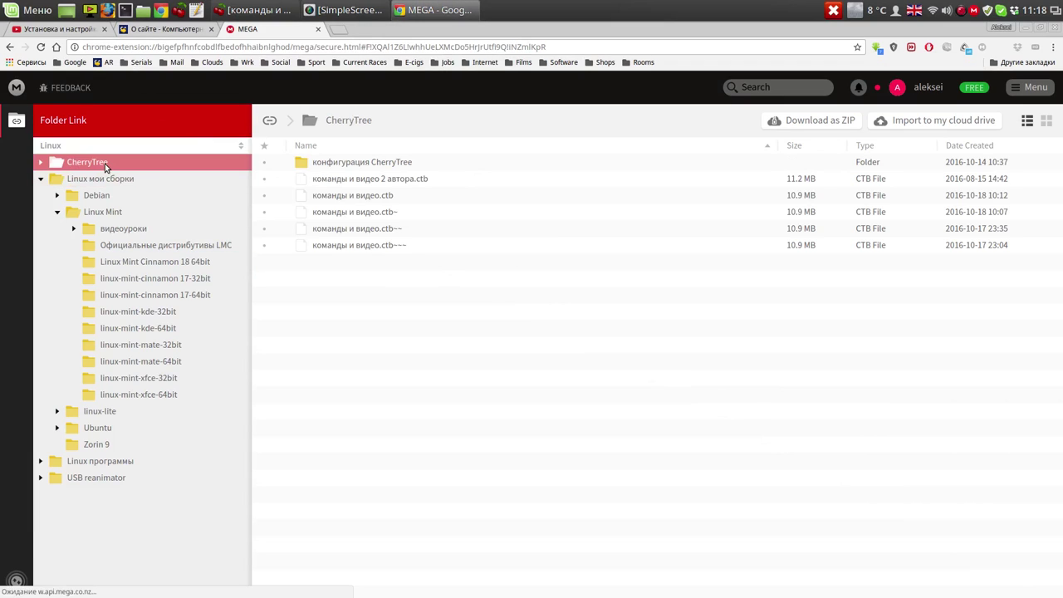
pyautogui.click(404, 179)
pyautogui.click(381, 197)
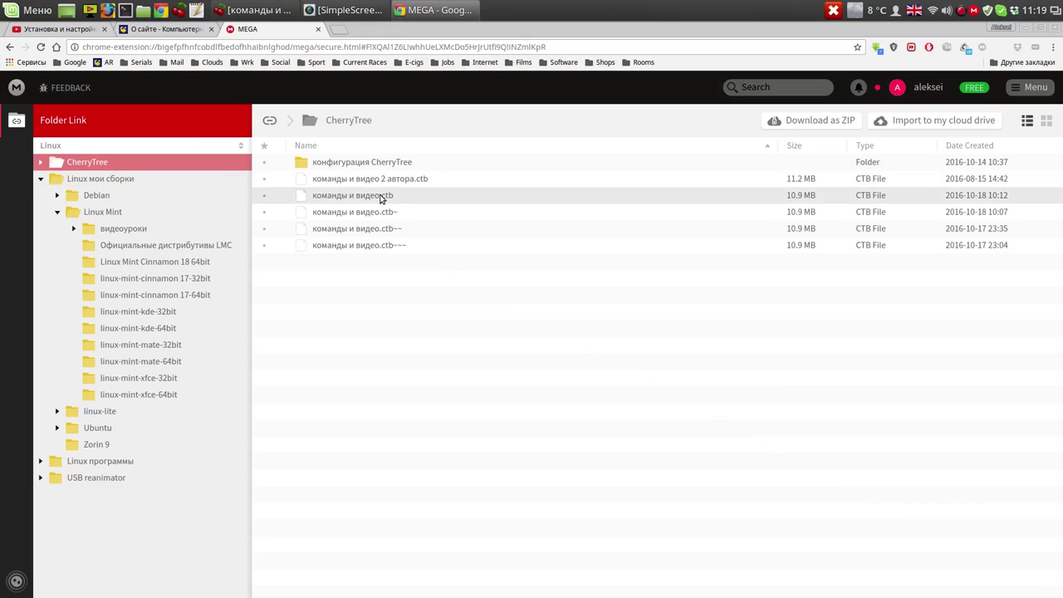
pyautogui.rightClick(381, 197)
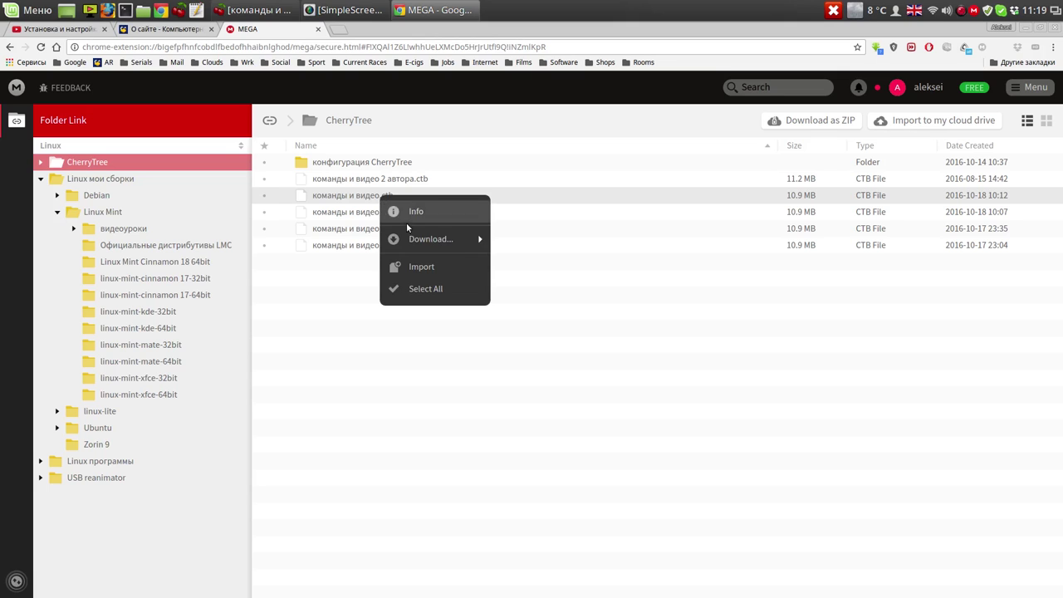
pyautogui.moveTo(412, 239)
pyautogui.click(579, 382)
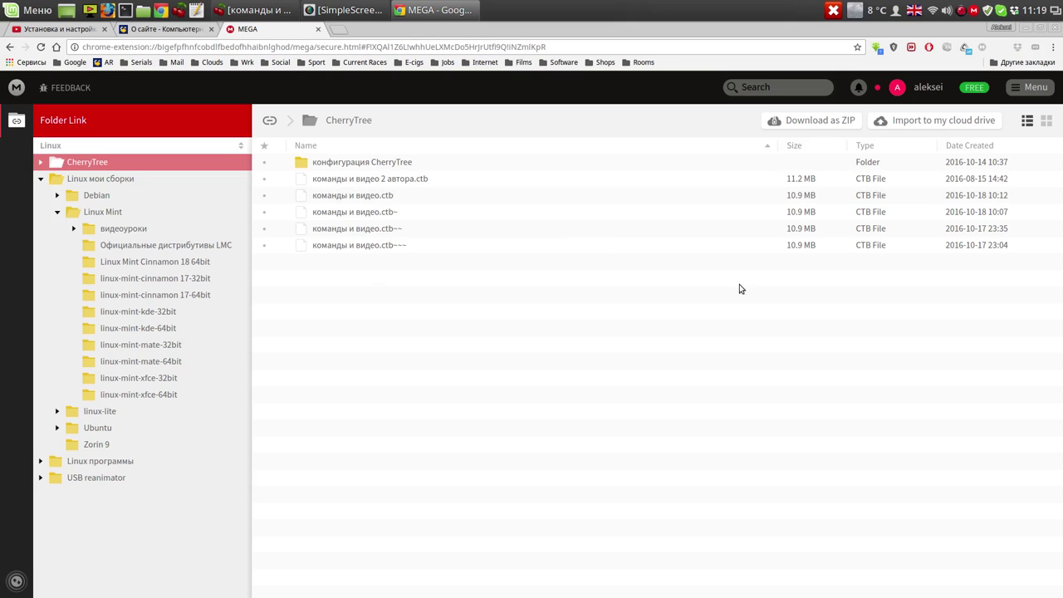
pyautogui.click(1027, 28)
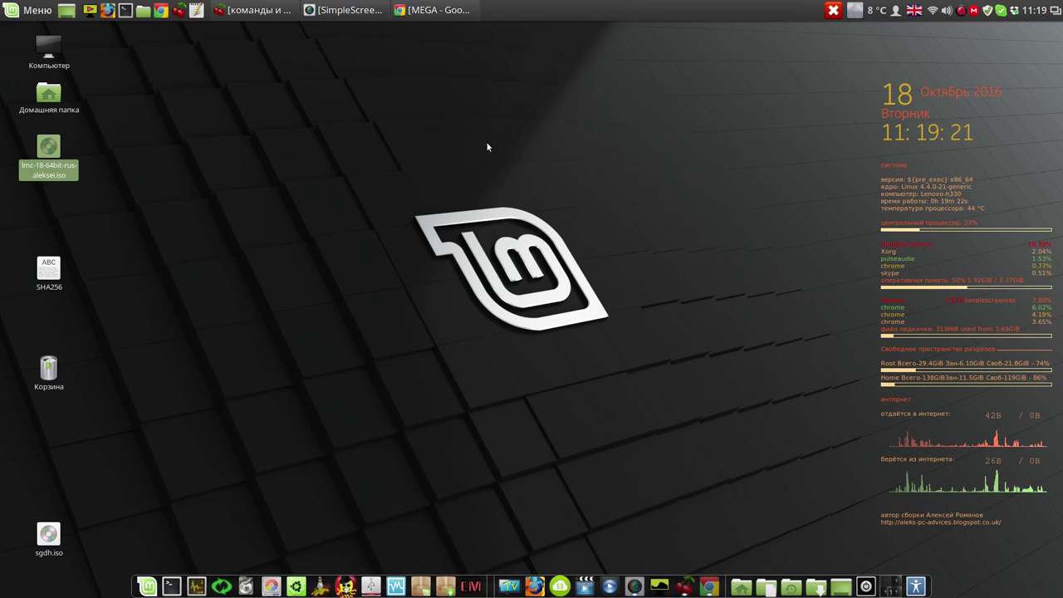
# Start Systemback with the administrator password, look over its Live system create page and return to the main page
pyautogui.click(659, 579)
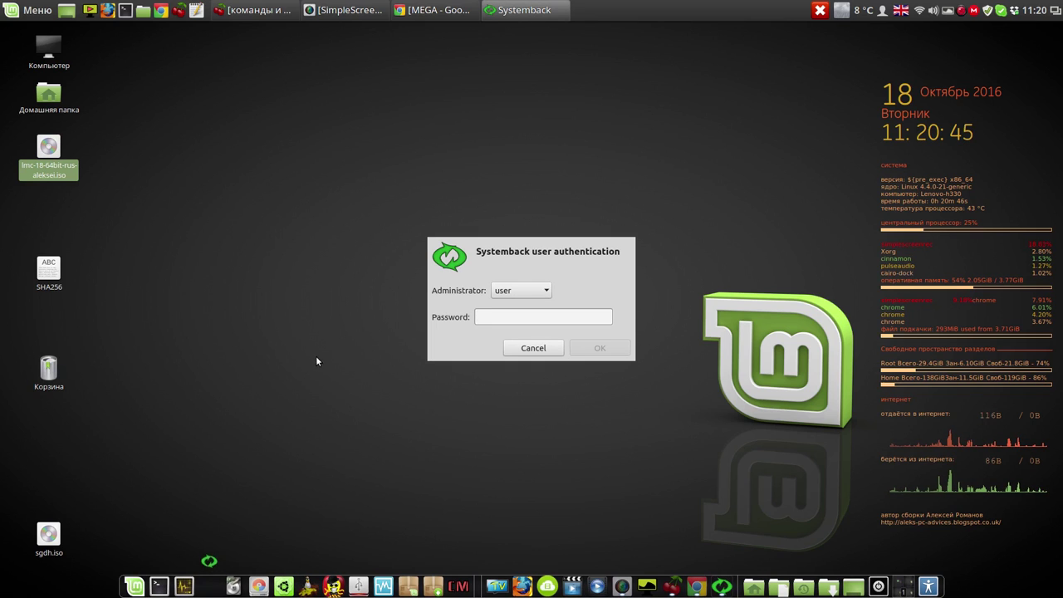
pyautogui.write('1')
pyautogui.click(609, 347)
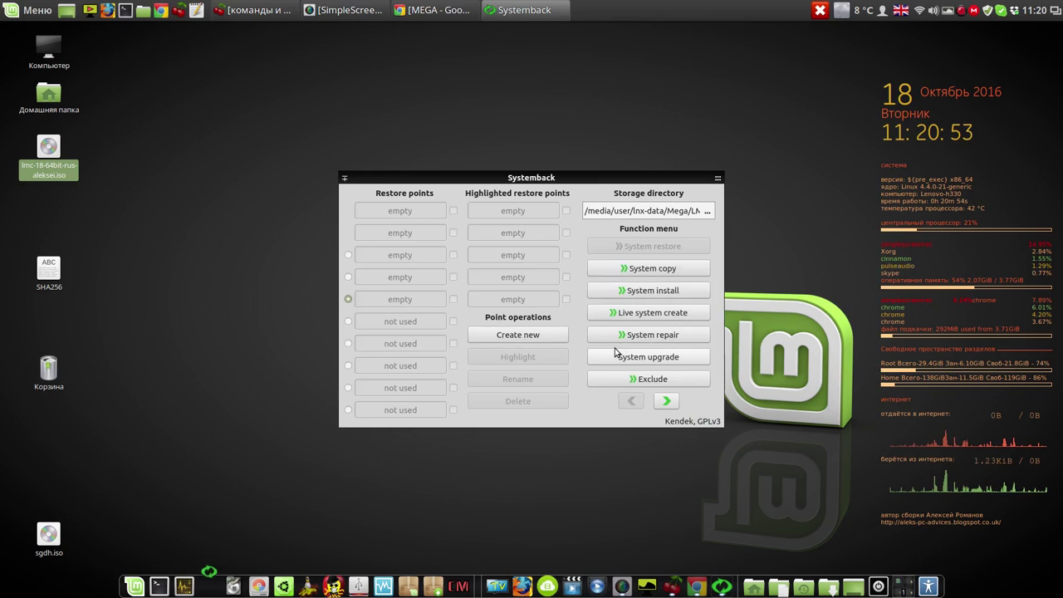
pyautogui.click(661, 314)
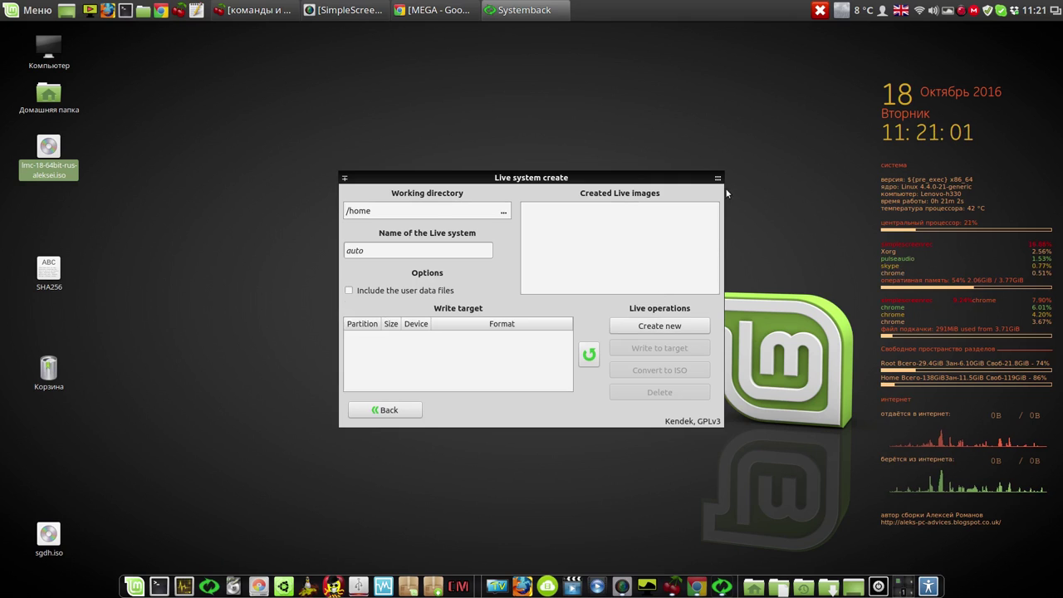
pyautogui.moveTo(711, 186)
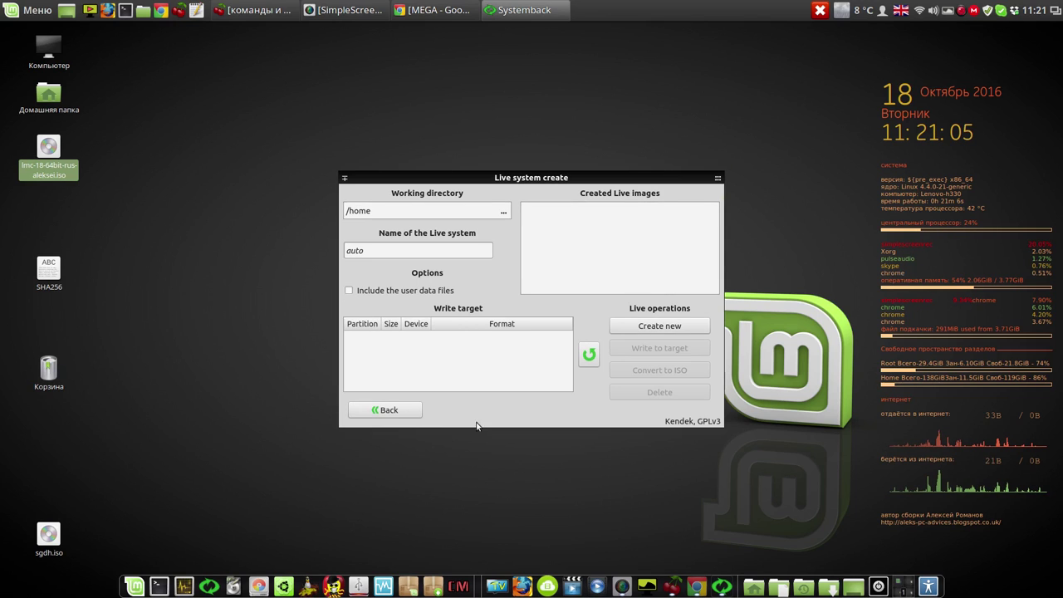
pyautogui.click(384, 410)
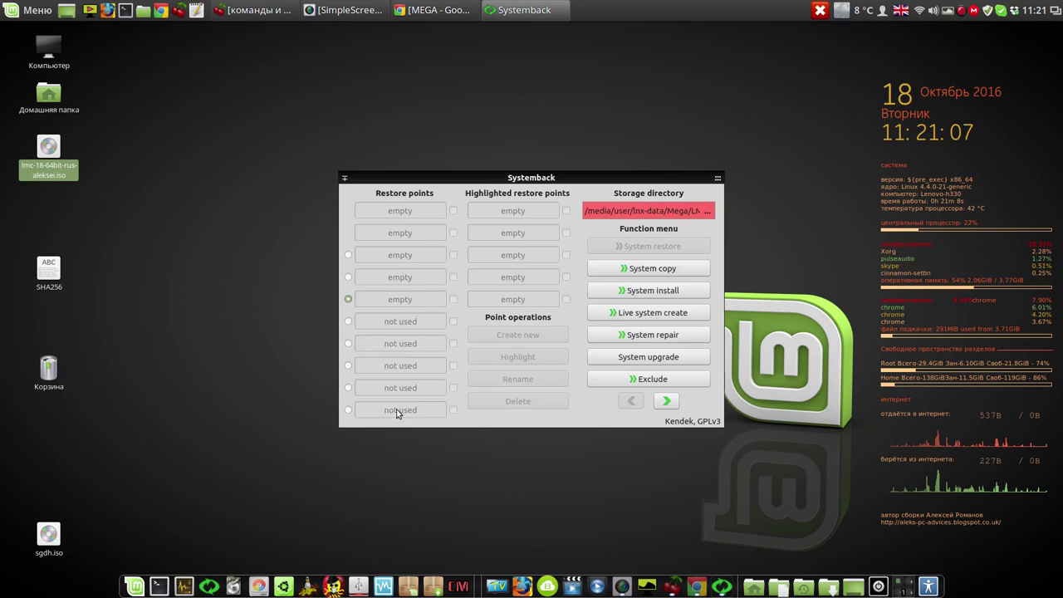
# Set Systemback's language override to Русский and close the program
pyautogui.click(668, 403)
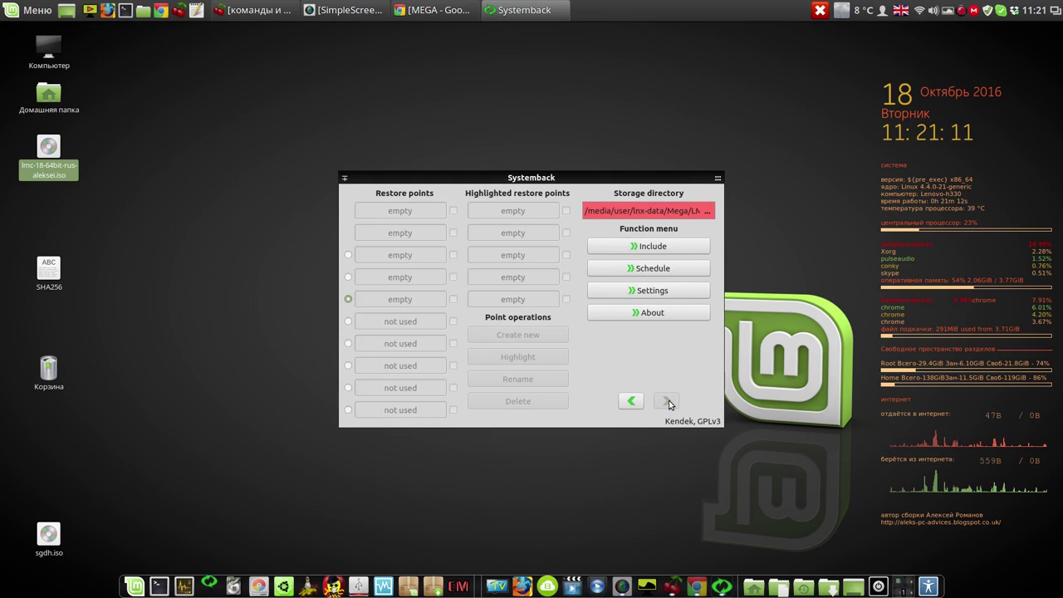
pyautogui.click(653, 291)
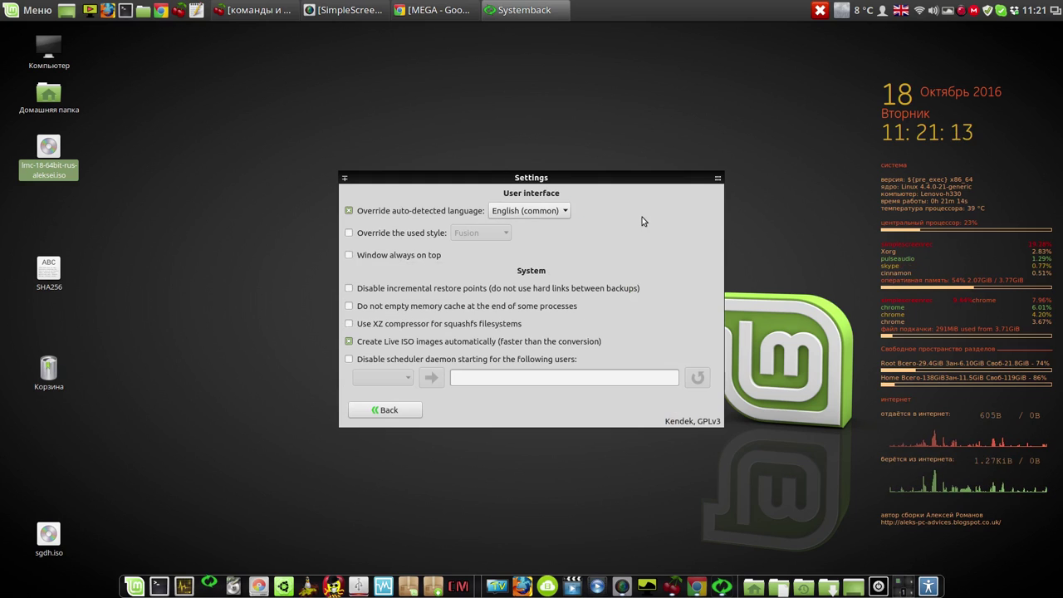
pyautogui.click(565, 211)
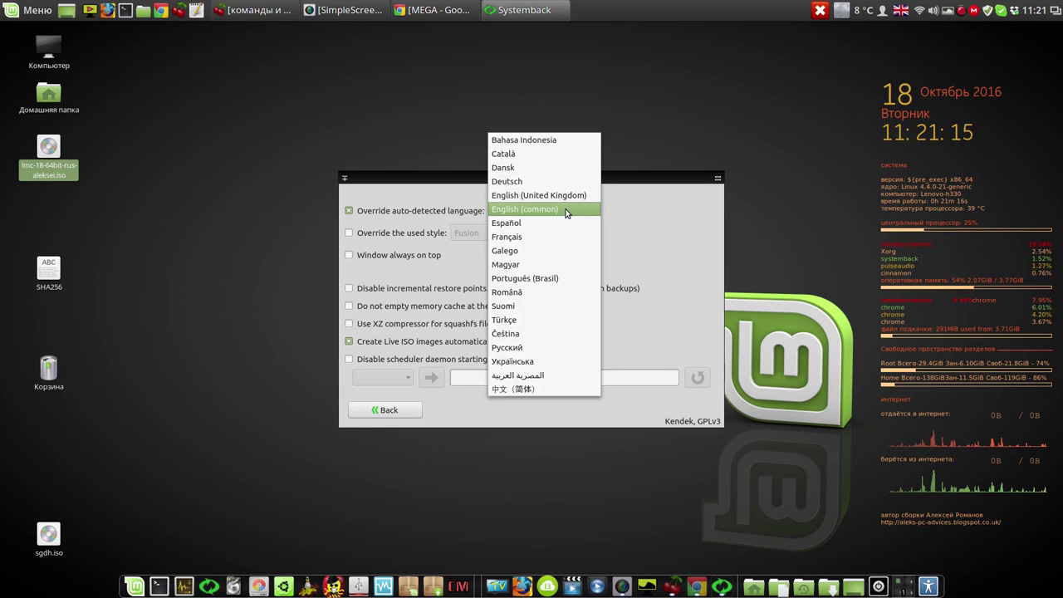
pyautogui.click(531, 349)
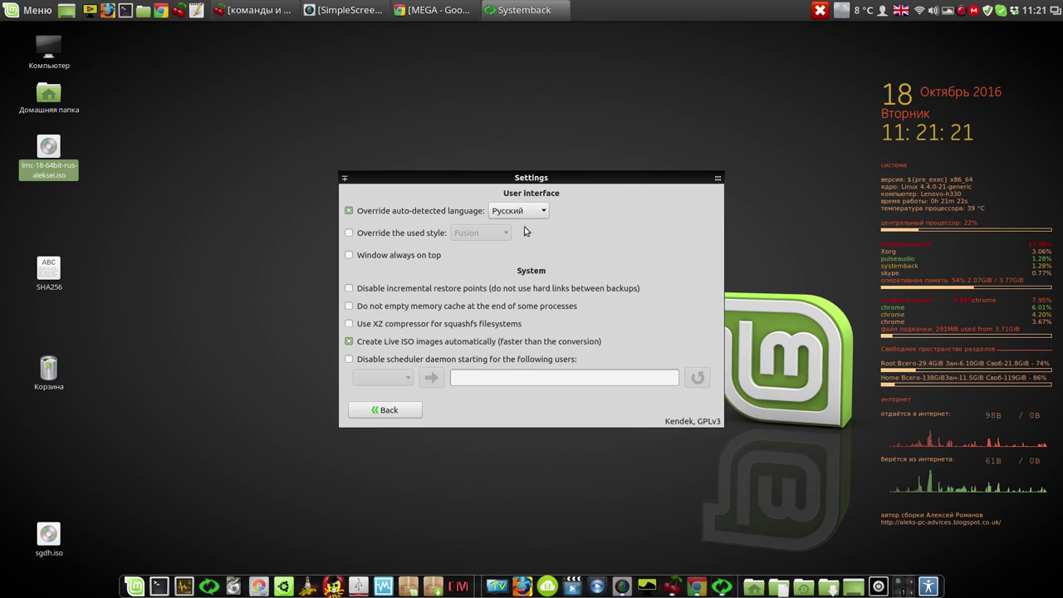
pyautogui.click(714, 178)
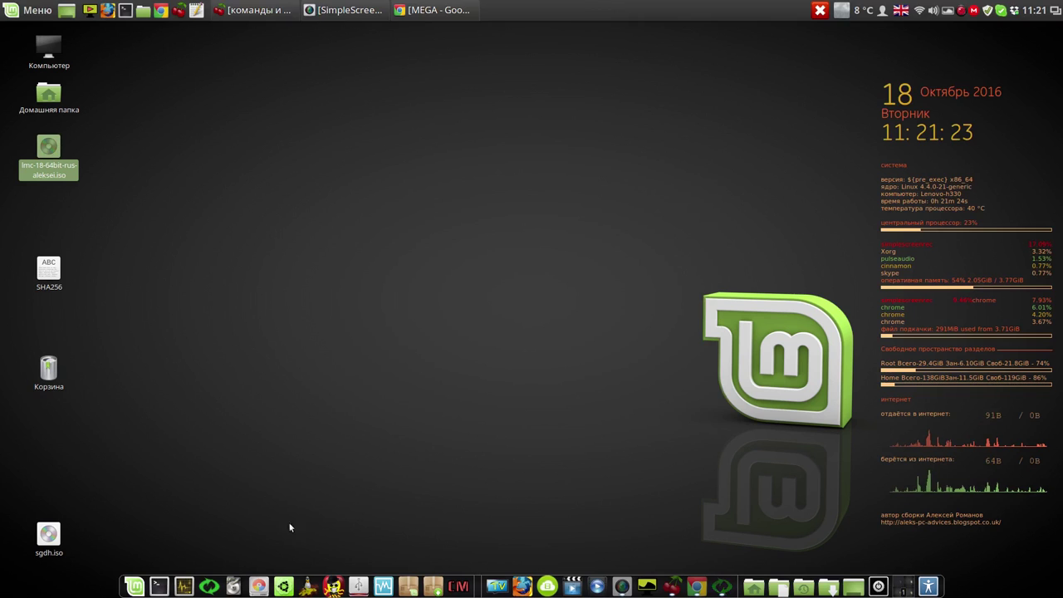
# Restart Systemback with the administrator password to check its Russian interface, and close it
pyautogui.click(214, 581)
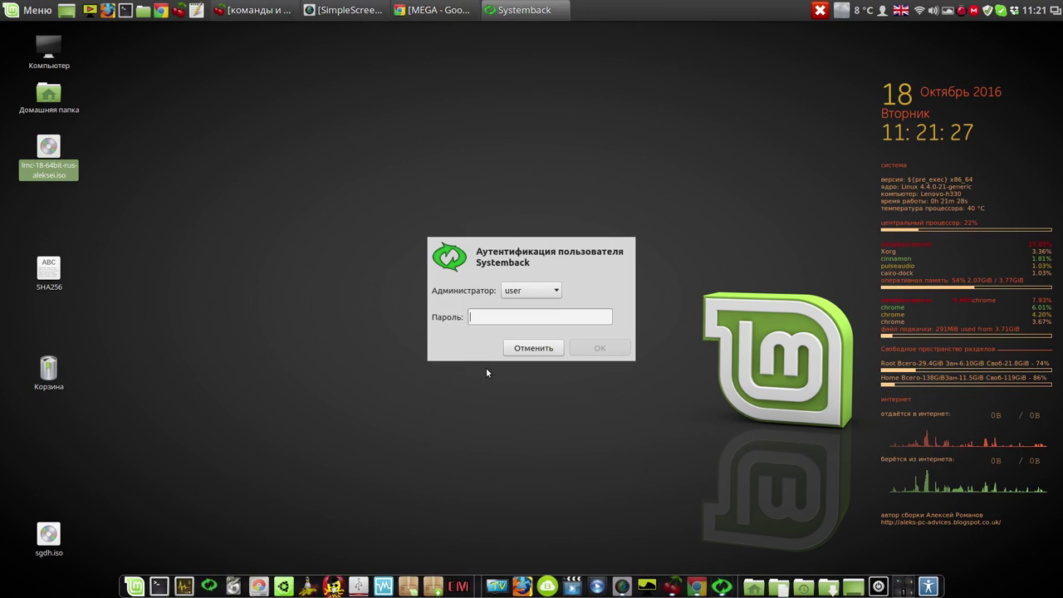
pyautogui.write('1')
pyautogui.click(599, 347)
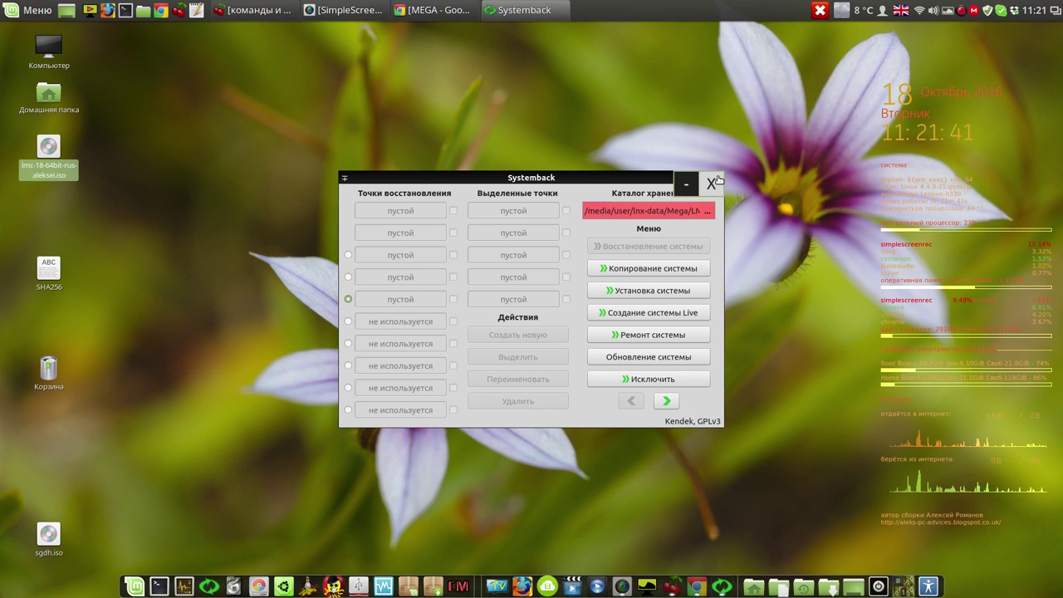
pyautogui.click(712, 182)
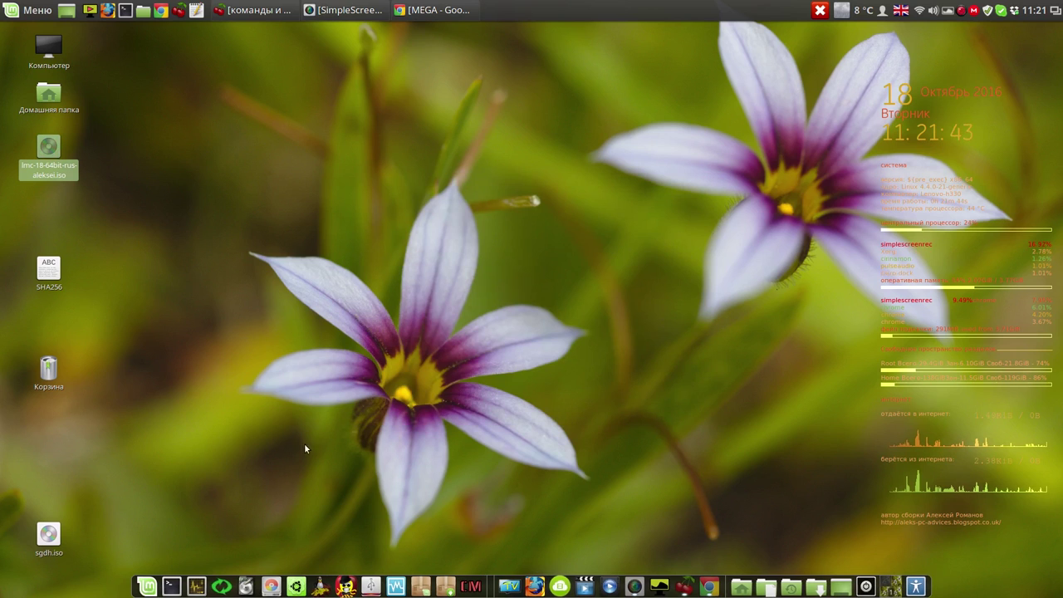
# Start qt5-fsarchiver with the administrative password and move its window higher on the desktop
pyautogui.click(245, 581)
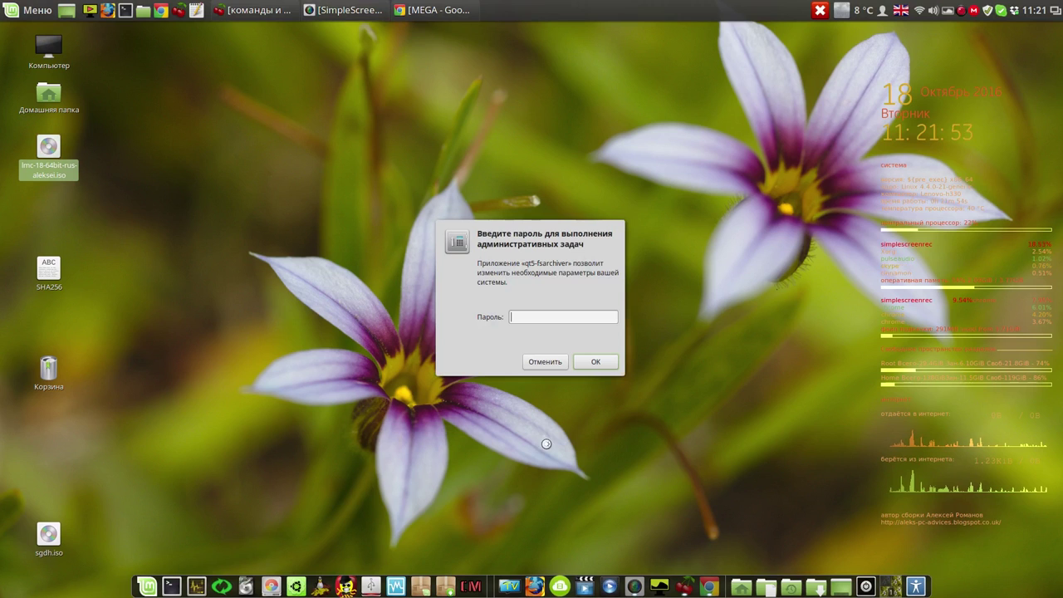
pyautogui.click(595, 363)
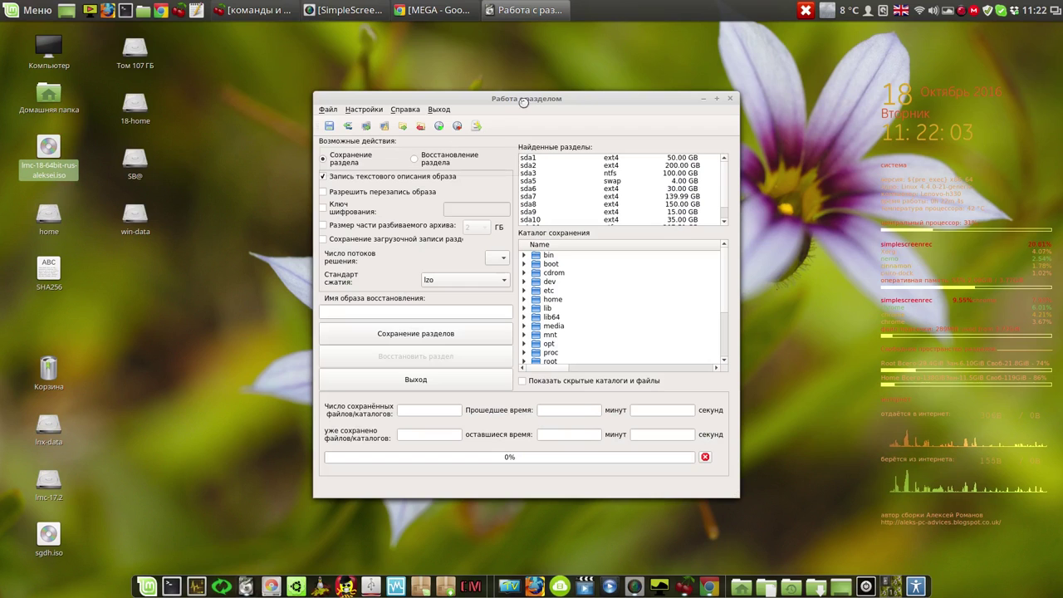
pyautogui.moveTo(599, 100); pyautogui.dragTo(517, 85)
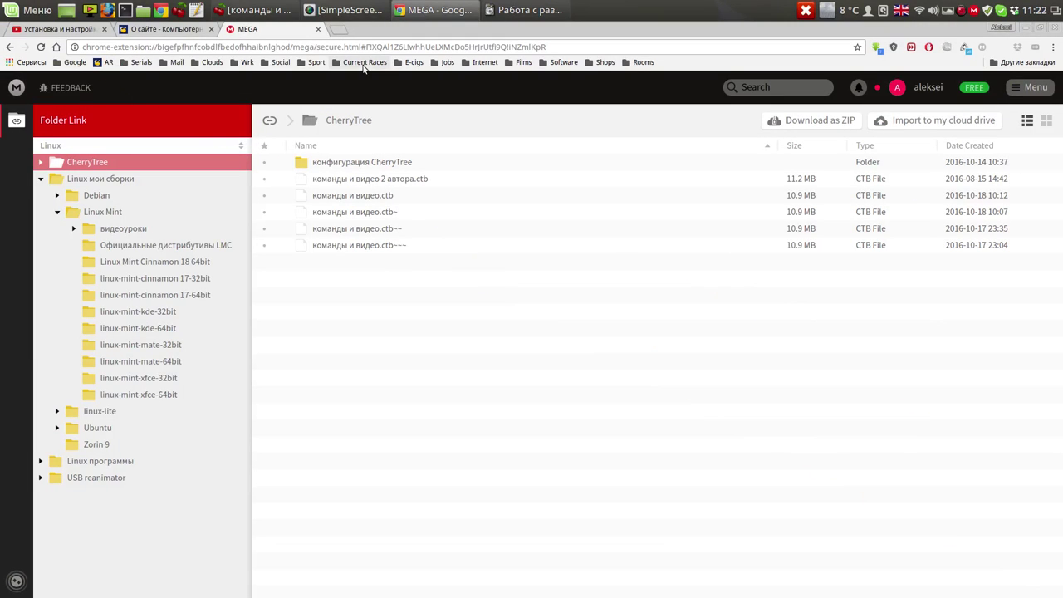
# Look through the Программы section of the О сайте page in Chrome, minimize the browser and close qt5-fsarchiver
pyautogui.click(157, 30)
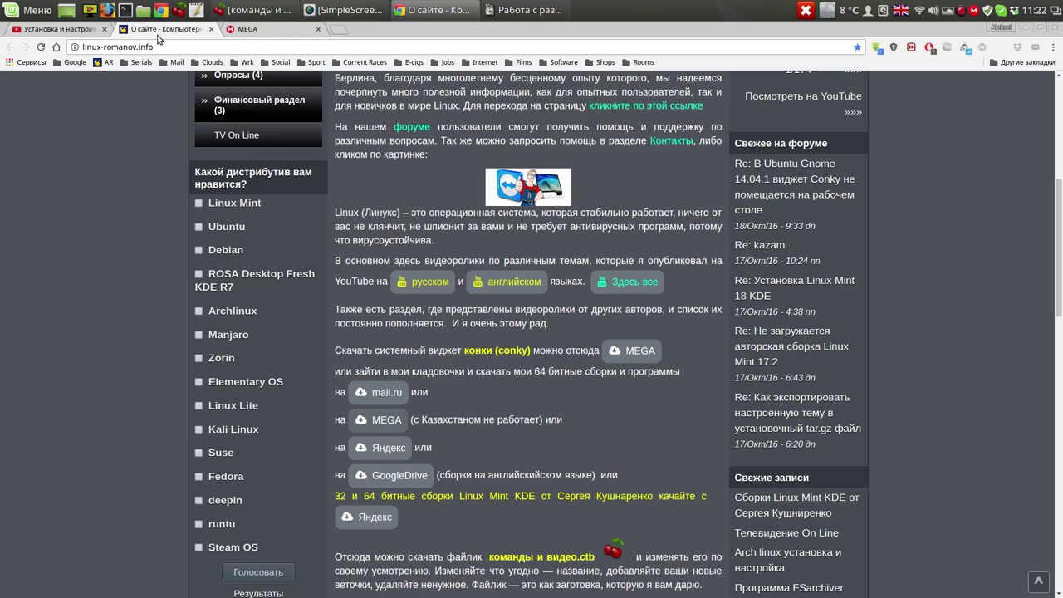
pyautogui.scroll(3, 291, 333)
pyautogui.scroll(1, 295, 332)
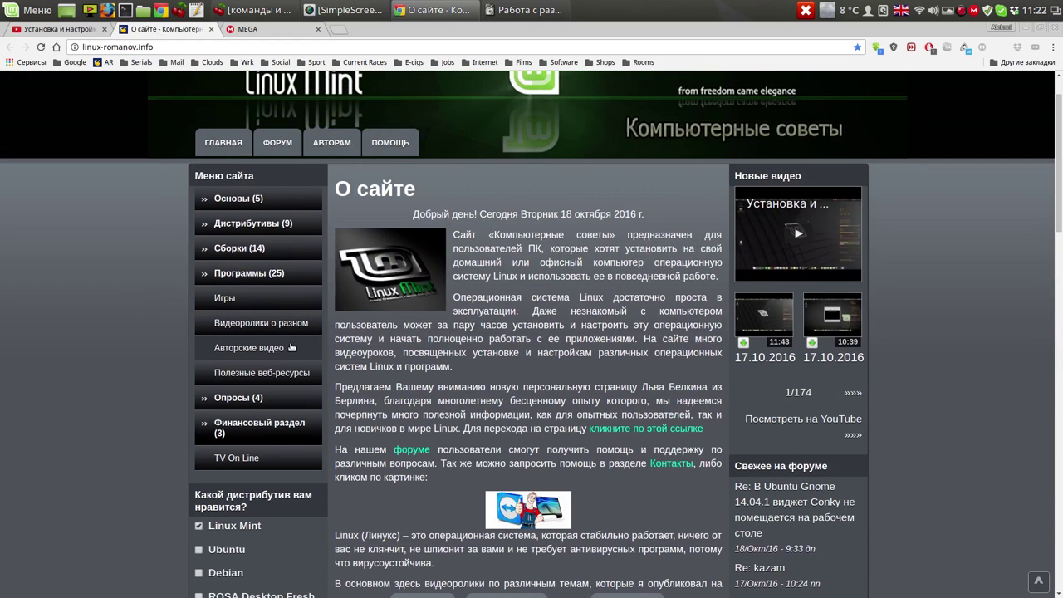
pyautogui.click(261, 274)
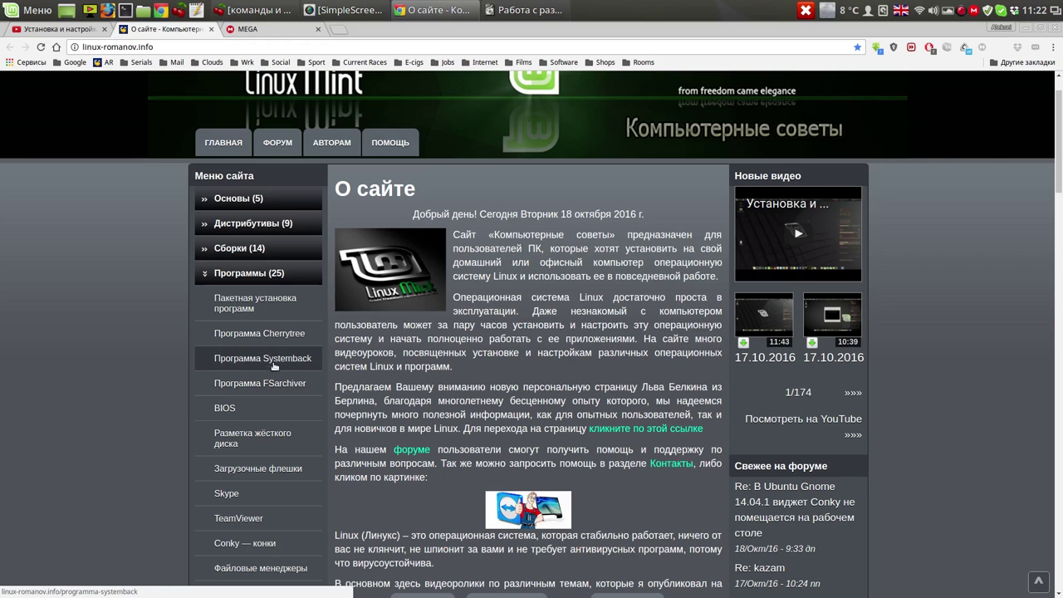
pyautogui.click(1027, 28)
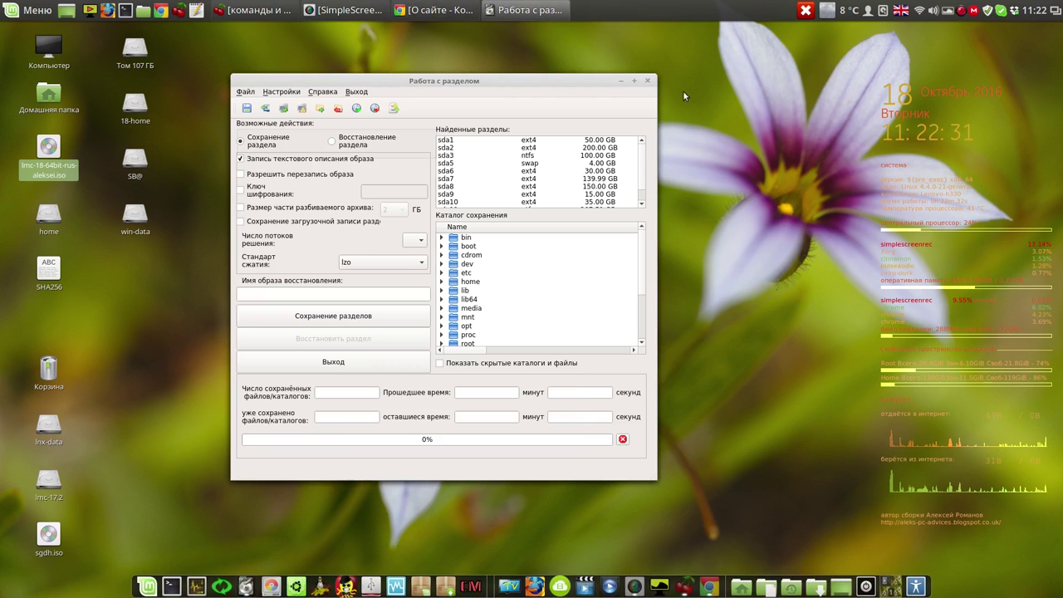
pyautogui.click(649, 81)
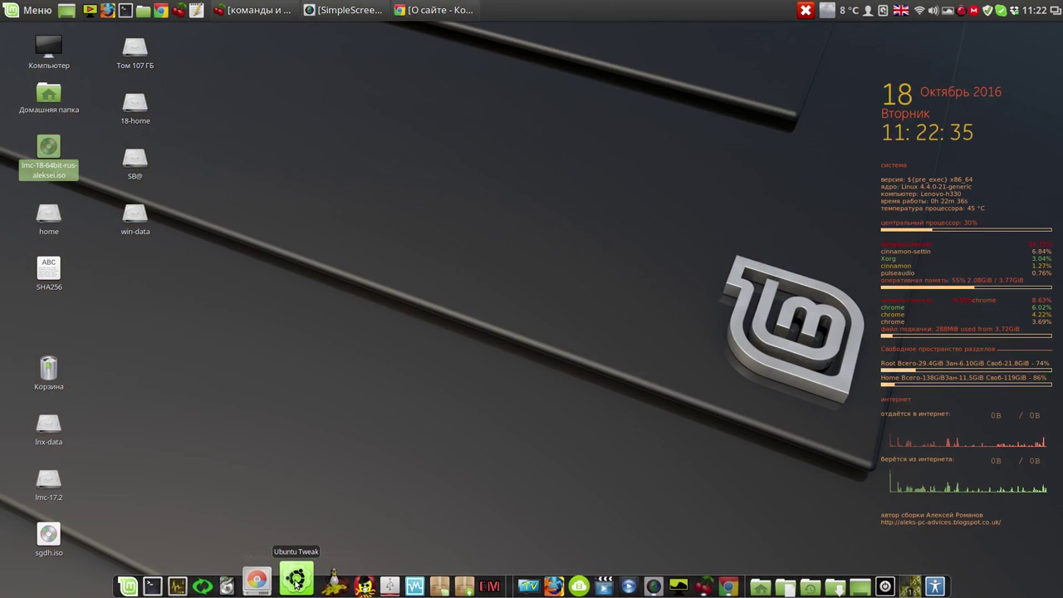
# Start Ubuntu Tweak, move its window higher on the desktop and open the Очистка page
pyautogui.click(294, 581)
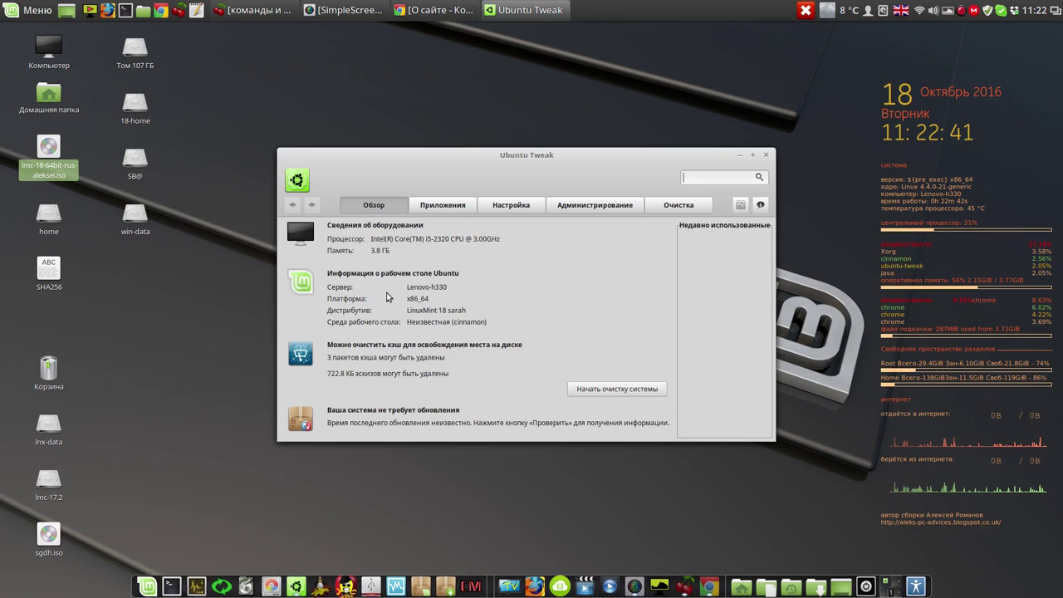
pyautogui.moveTo(471, 162); pyautogui.dragTo(375, 70)
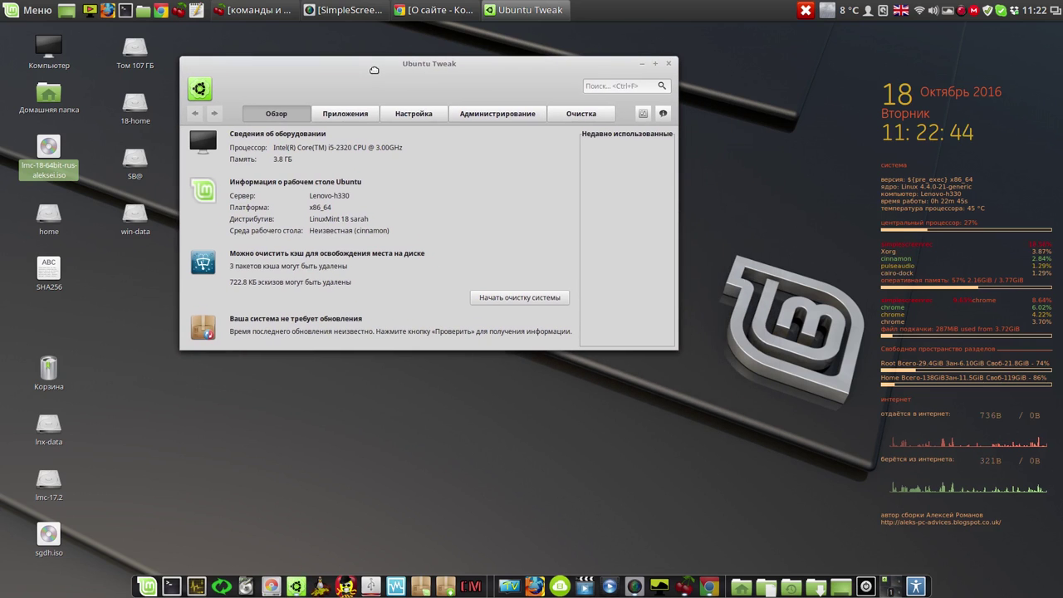
pyautogui.click(575, 114)
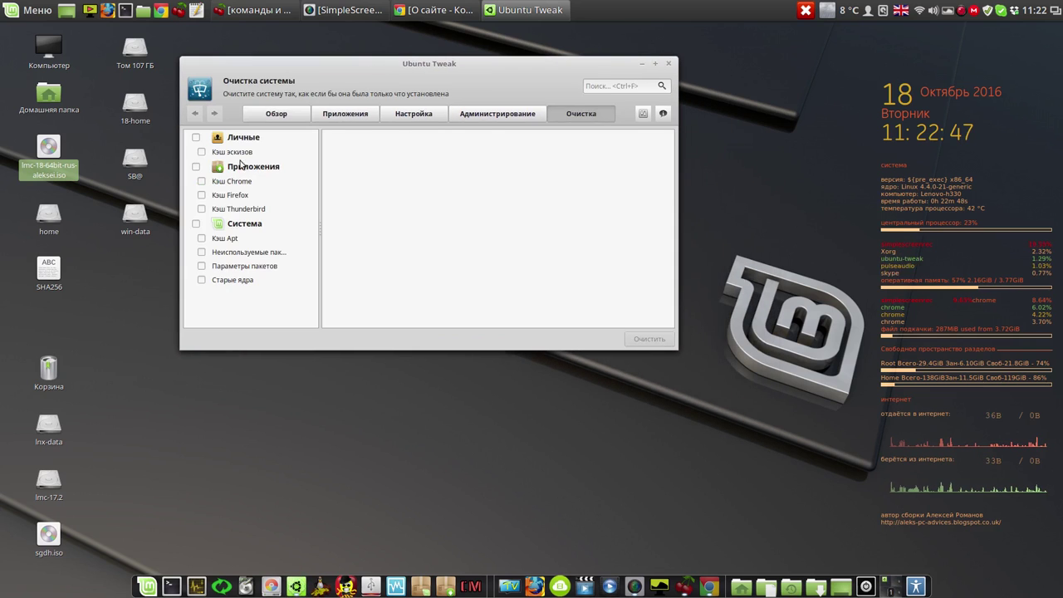
# Select the Личные, Приложения and Система cleanup categories and mark the thumbnail, Chrome and Apt caches for cleaning
pyautogui.click(196, 137)
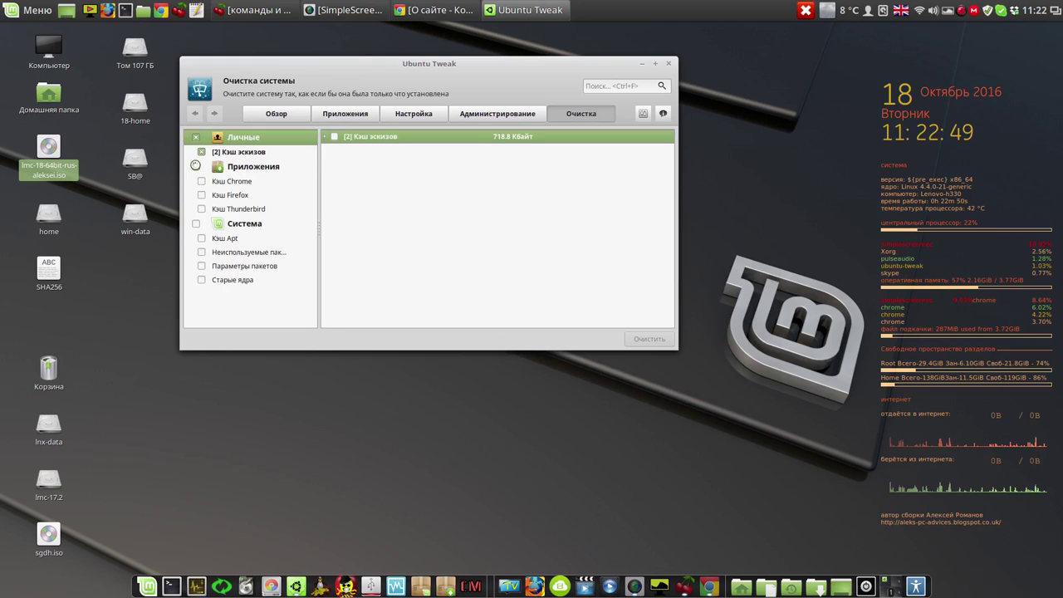
pyautogui.click(196, 166)
pyautogui.click(198, 224)
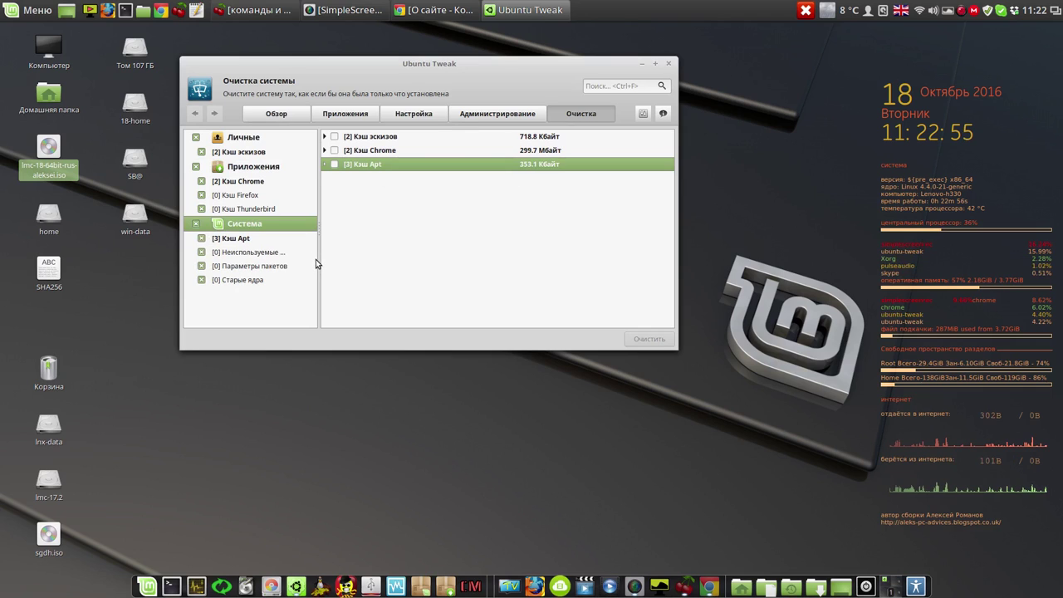
pyautogui.click(334, 136)
pyautogui.click(335, 150)
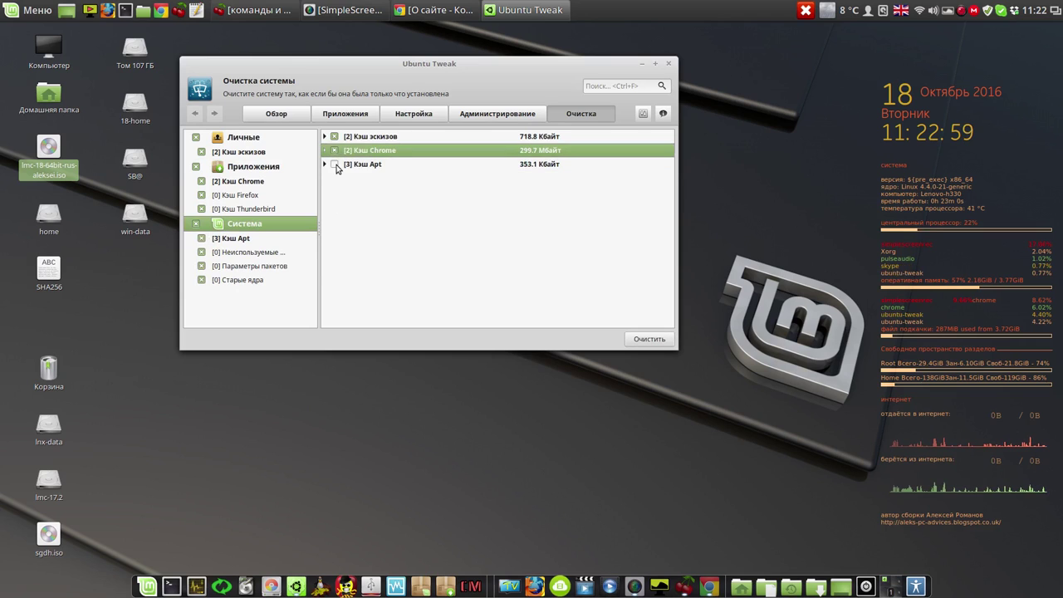
pyautogui.click(334, 164)
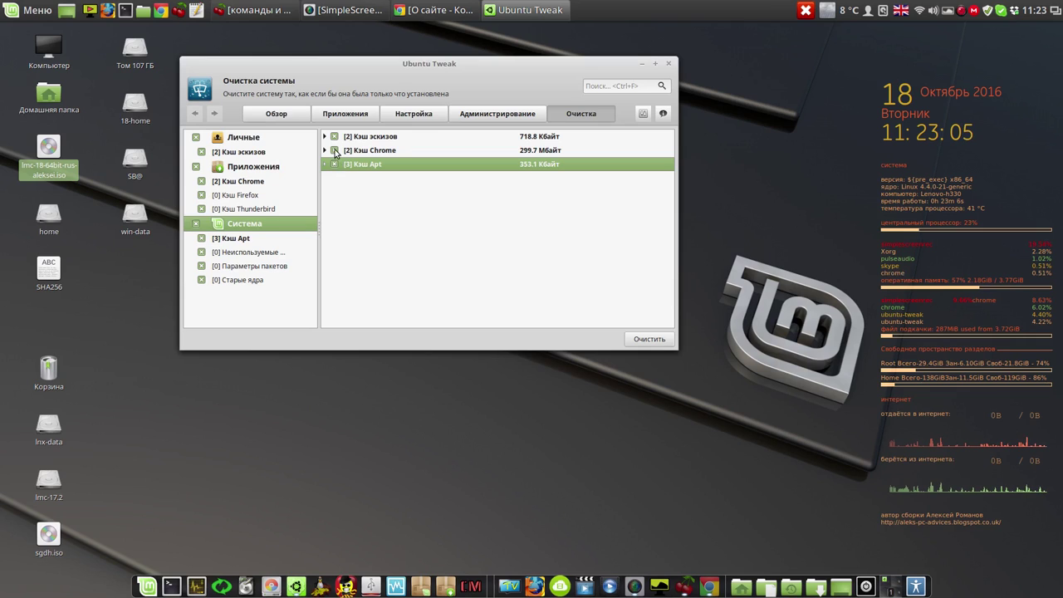
# Unmark the Chrome, thumbnail and Apt caches on the cleanup page and close Ubuntu Tweak
pyautogui.click(335, 151)
pyautogui.click(336, 138)
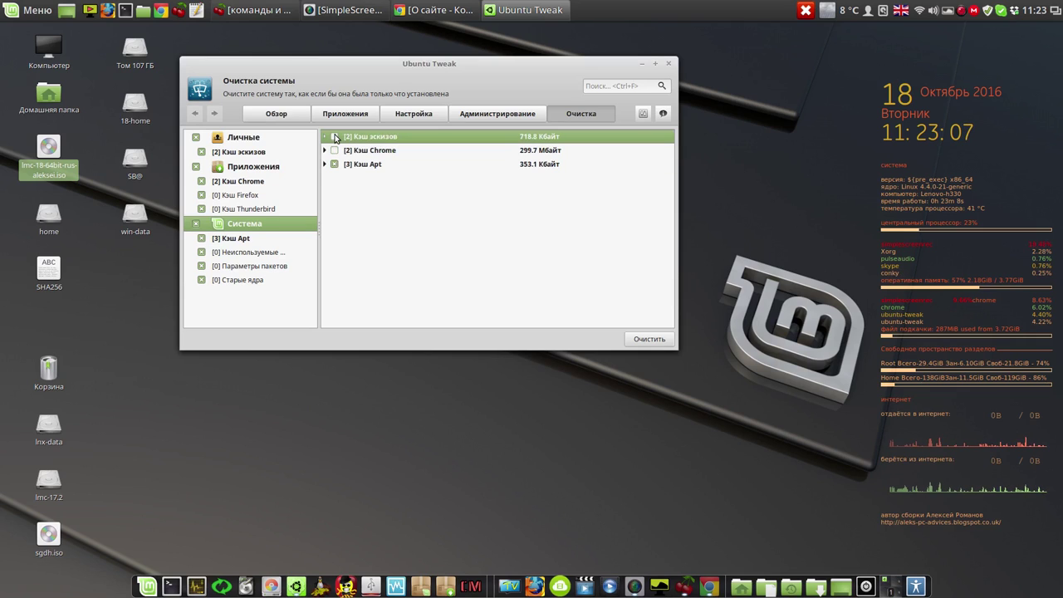
pyautogui.click(334, 165)
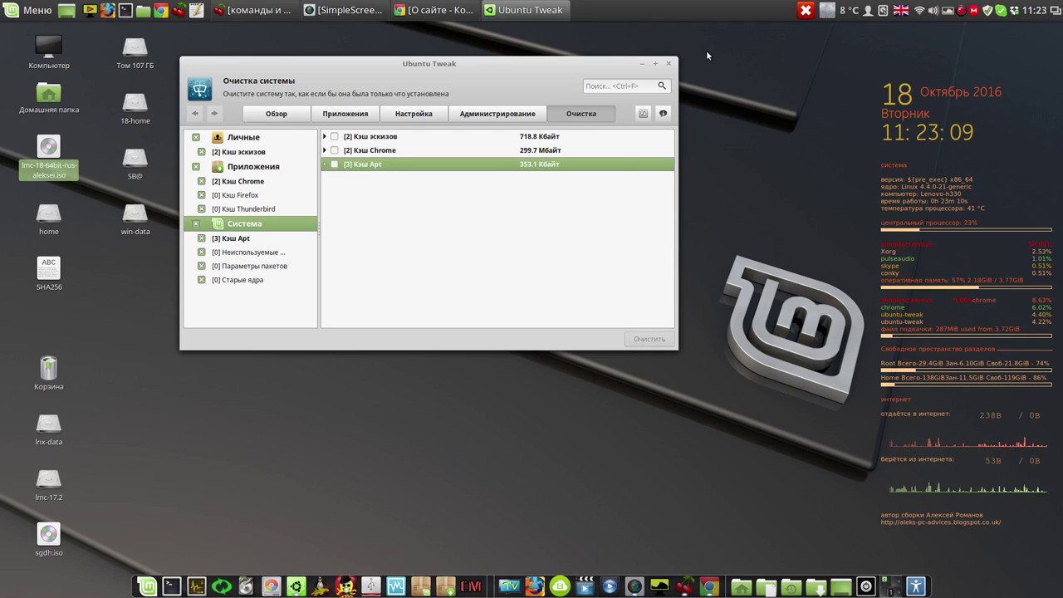
pyautogui.click(670, 64)
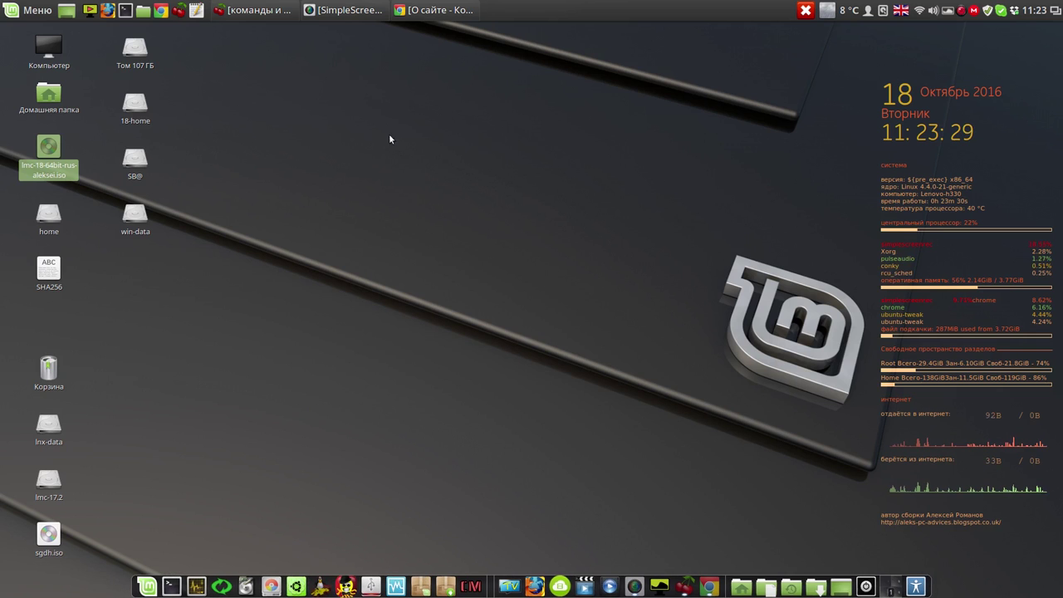
# In Chrome, collapse Программы, open the Liverpool author's YouTube channel from the Авторские видео page and show its uploads as a list
pyautogui.click(418, 10)
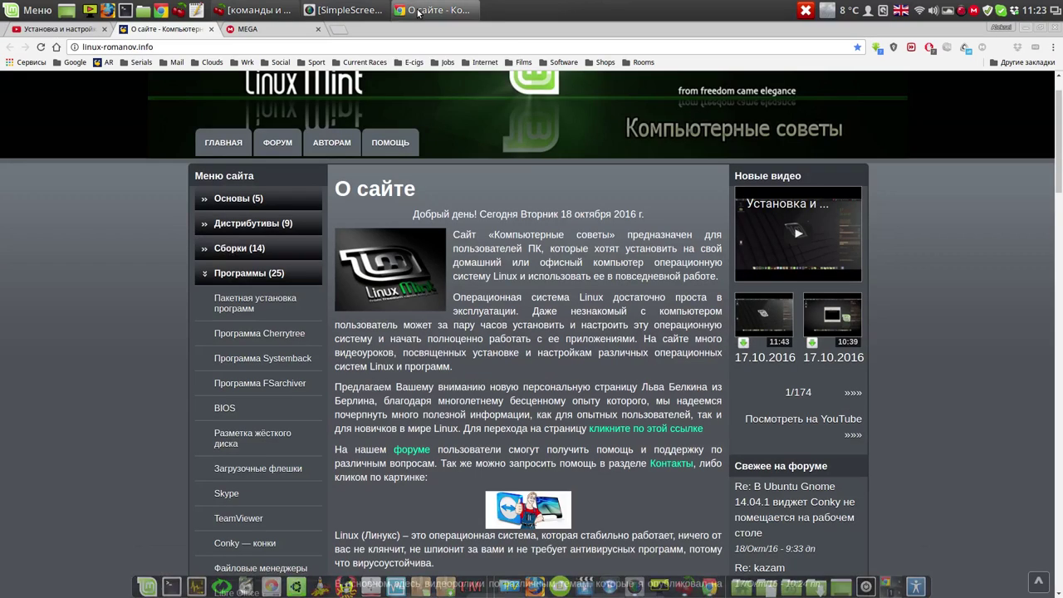
pyautogui.click(211, 272)
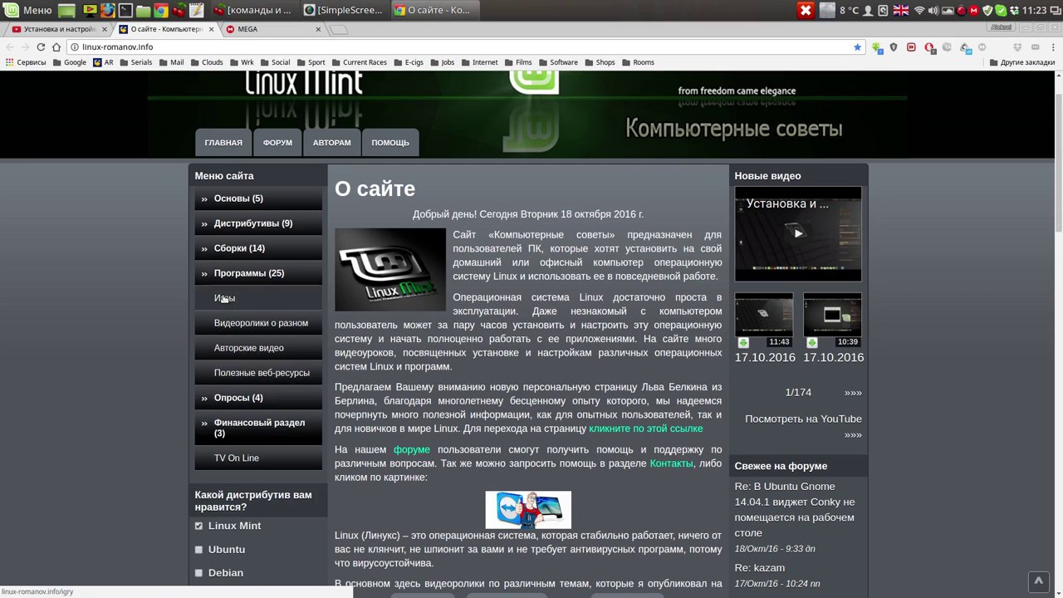
pyautogui.click(248, 349)
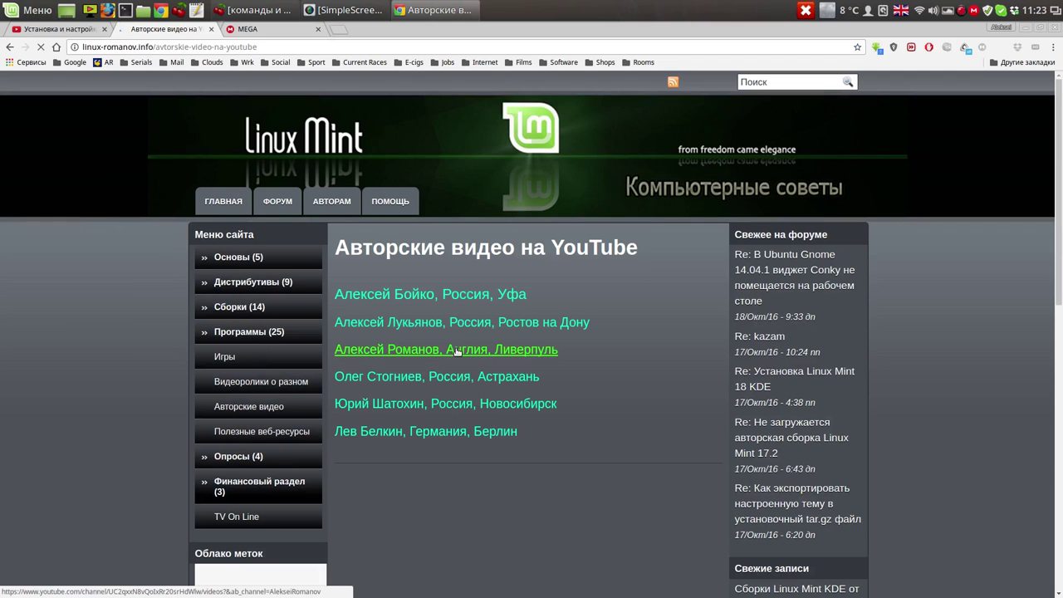
pyautogui.click(455, 353)
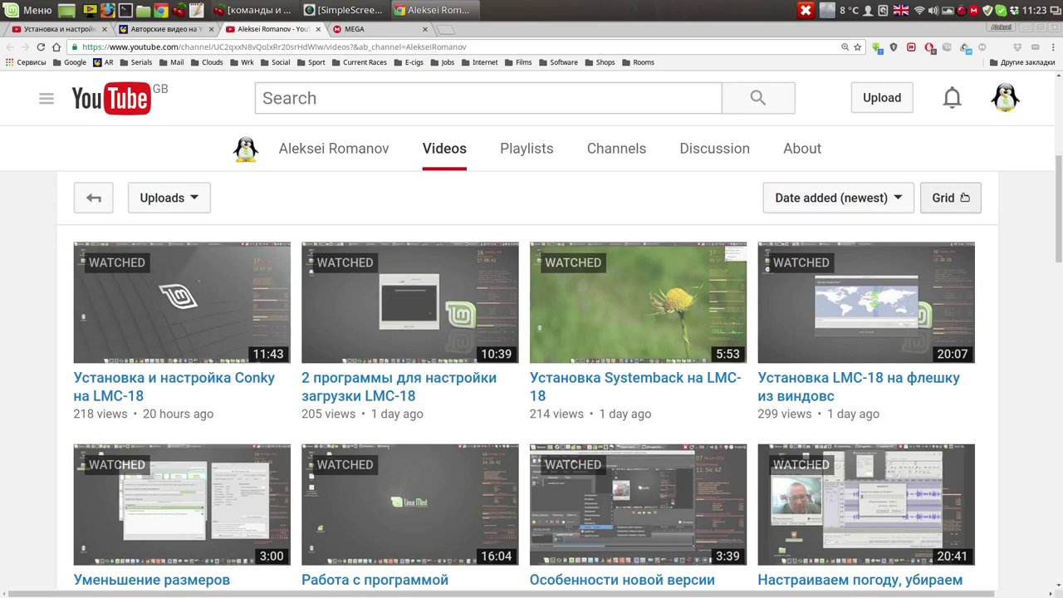
pyautogui.click(964, 197)
pyautogui.click(960, 234)
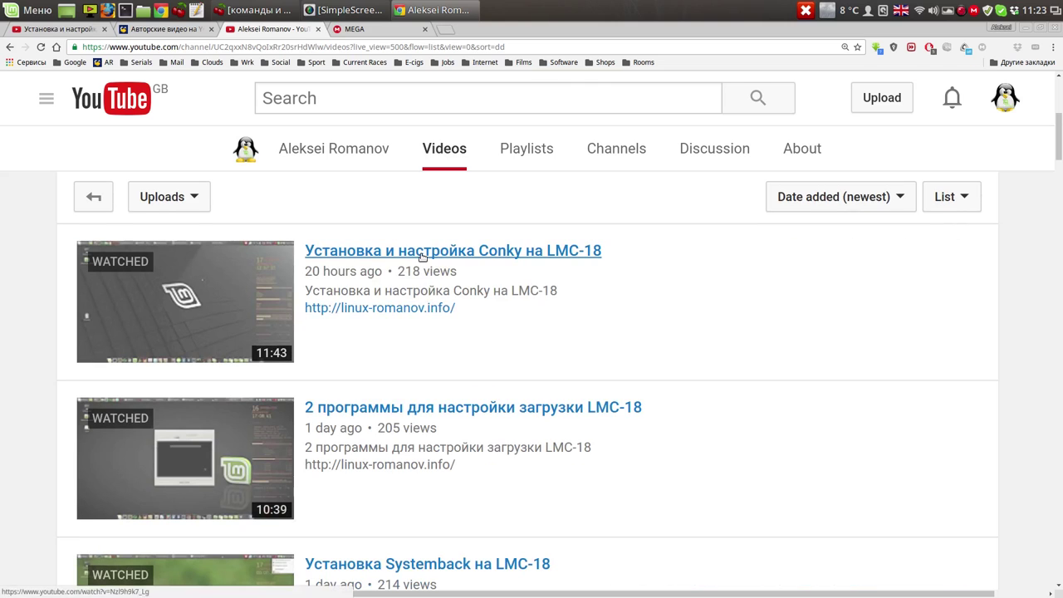
# Look through the channel's uploads on LMC-18, Systemback and disk resizing, return to the channel header and minimize the browser
pyautogui.scroll(-1, 512, 409)
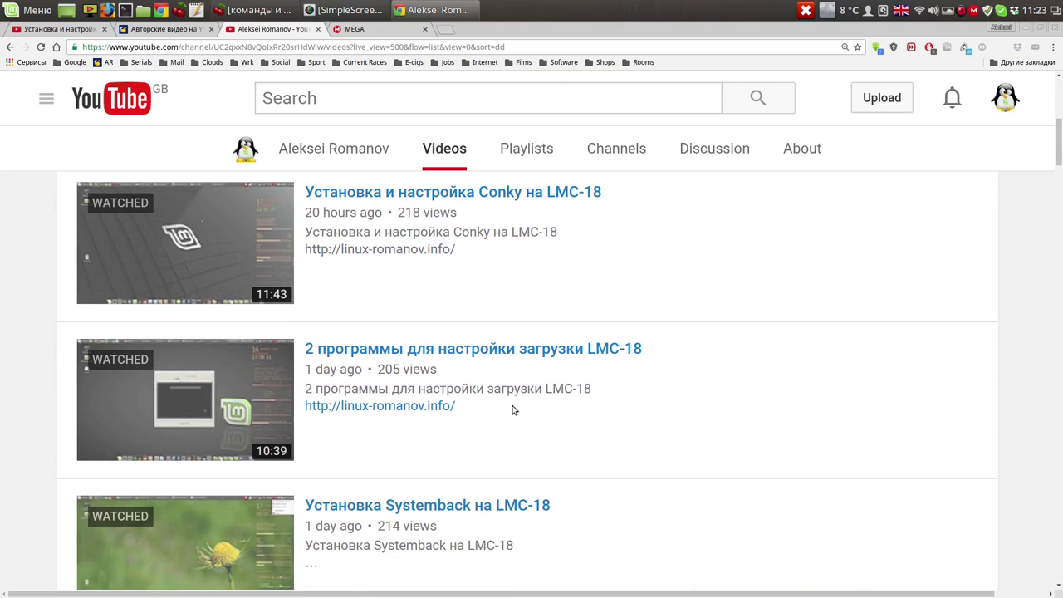
pyautogui.scroll(-2, 512, 409)
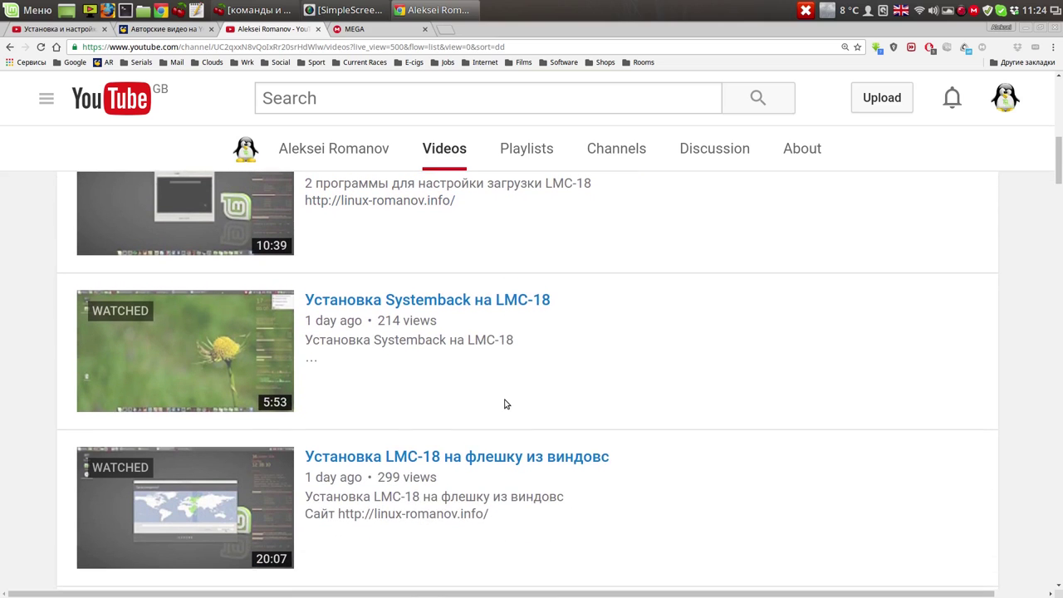
pyautogui.scroll(3, 504, 390)
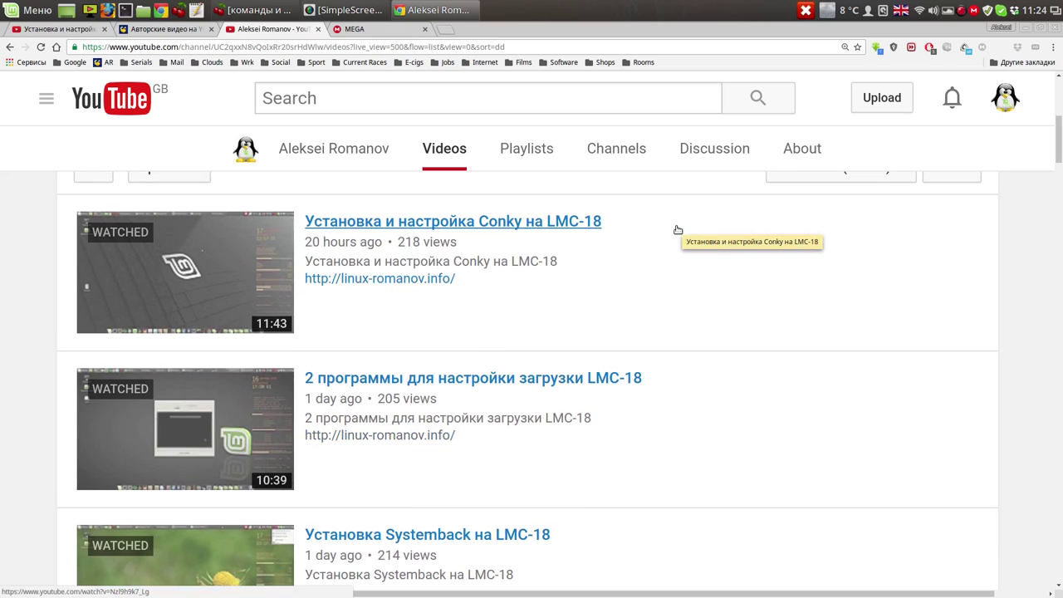
pyautogui.scroll(-5, 679, 349)
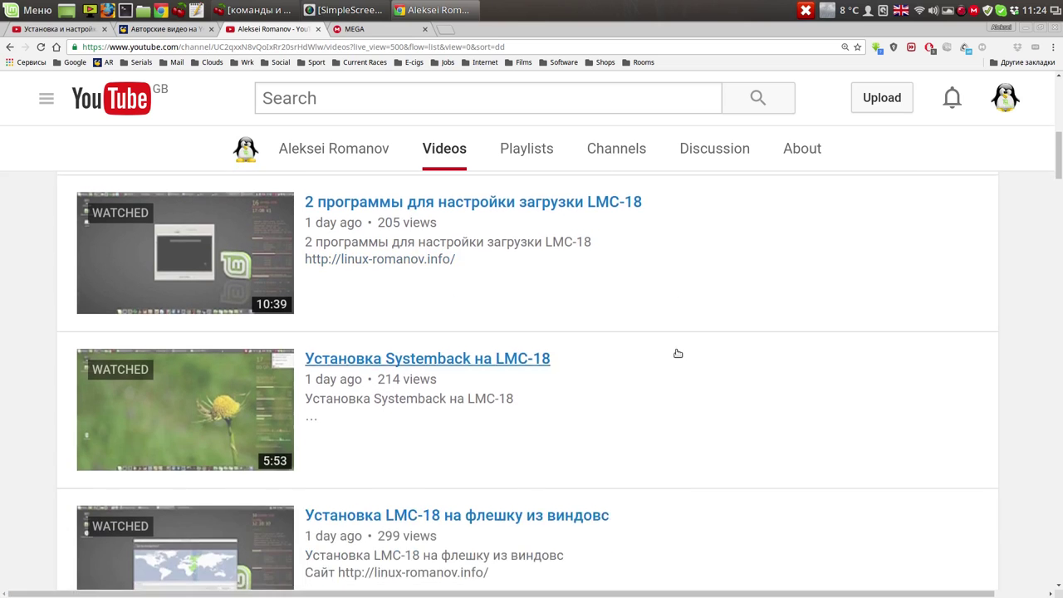
pyautogui.scroll(-5, 671, 355)
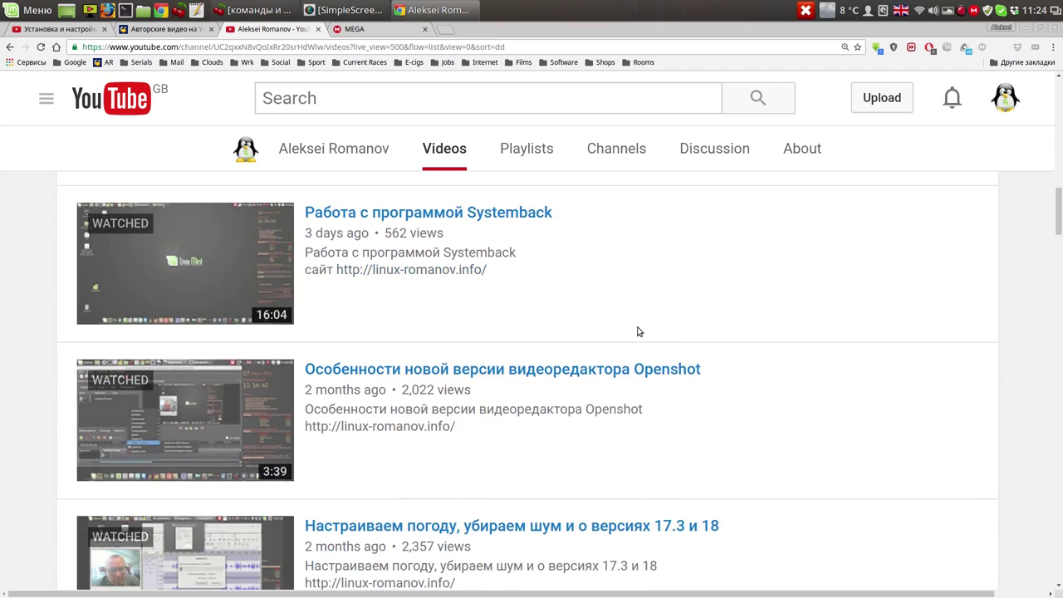
pyautogui.scroll(1, 638, 331)
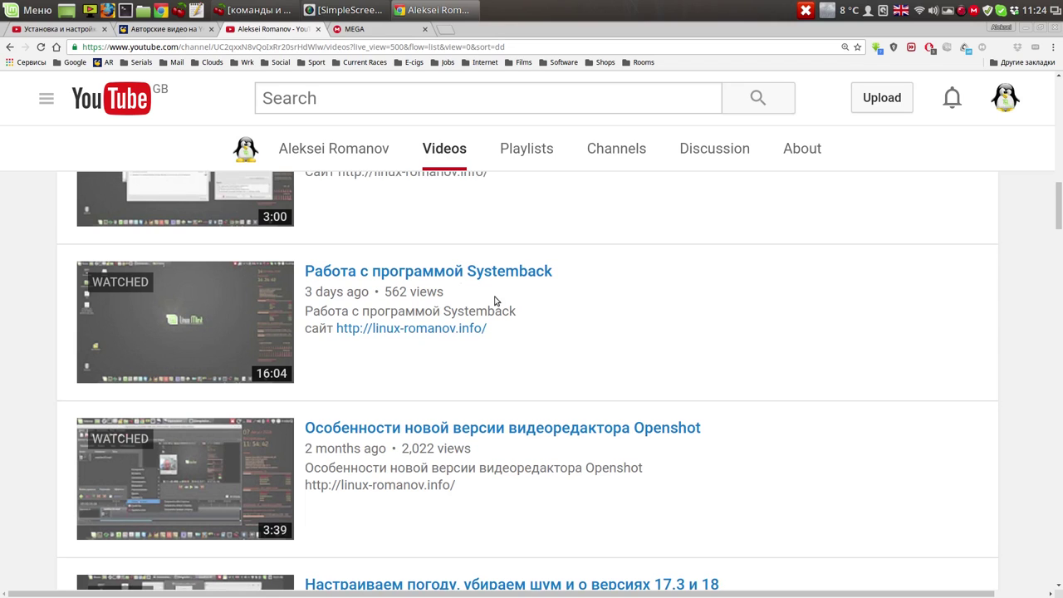
pyautogui.scroll(1, 653, 344)
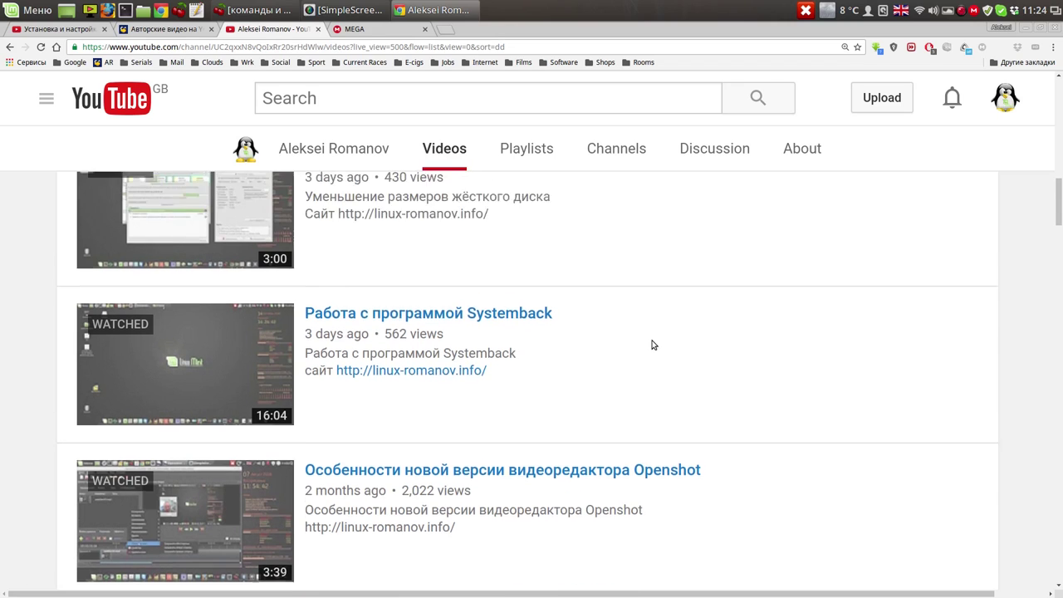
pyautogui.scroll(1, 653, 345)
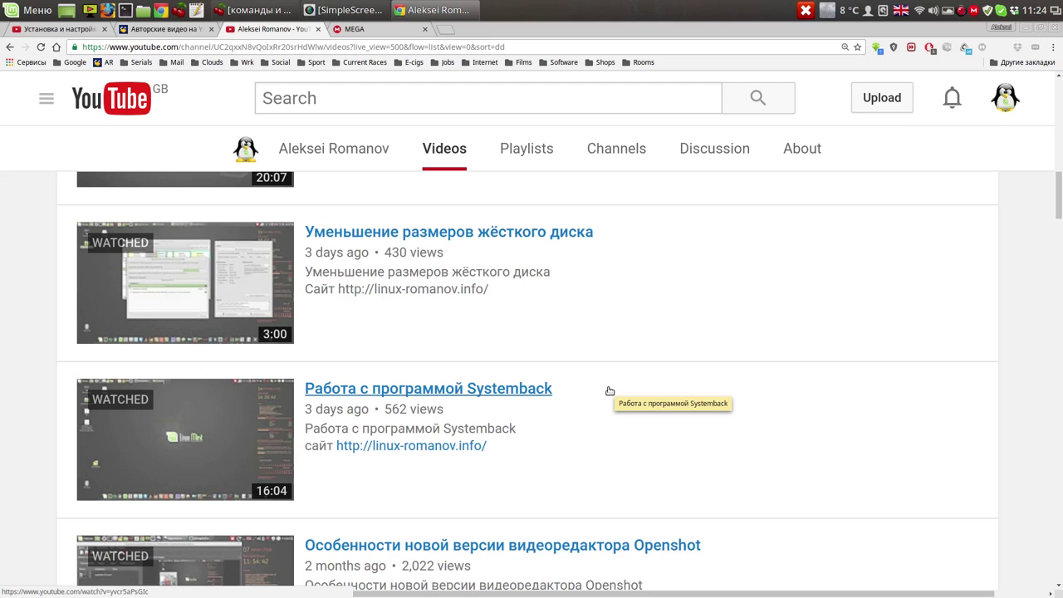
pyautogui.scroll(2, 610, 391)
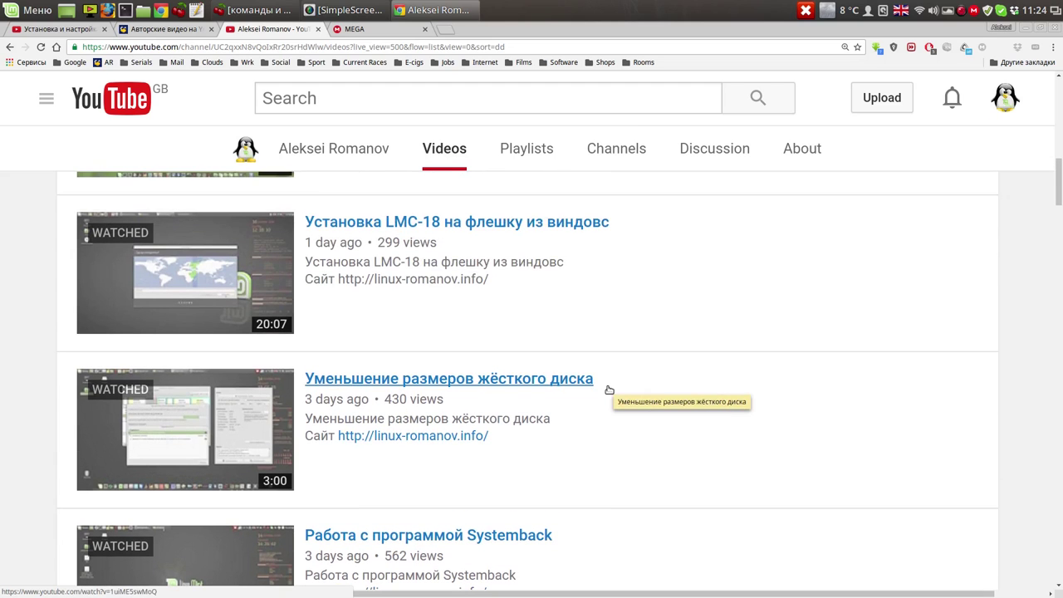
pyautogui.scroll(2, 609, 389)
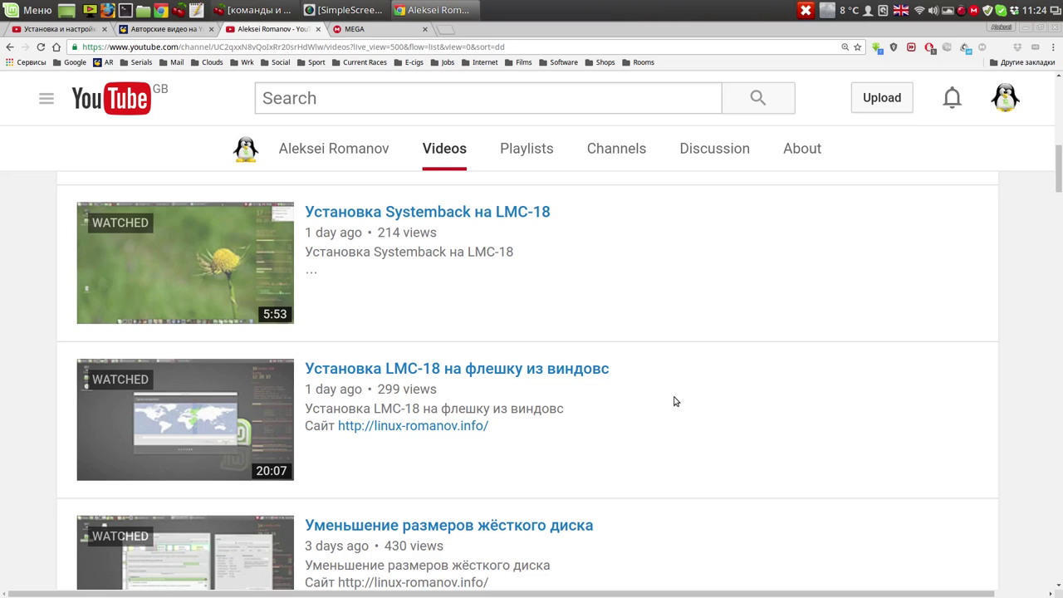
pyautogui.scroll(4, 675, 398)
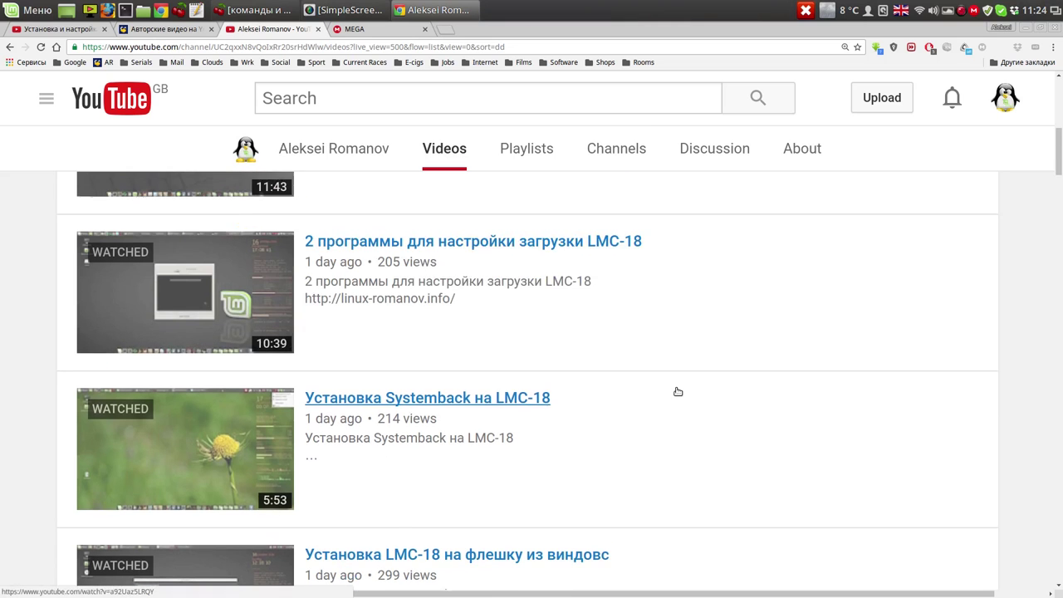
pyautogui.scroll(3, 676, 391)
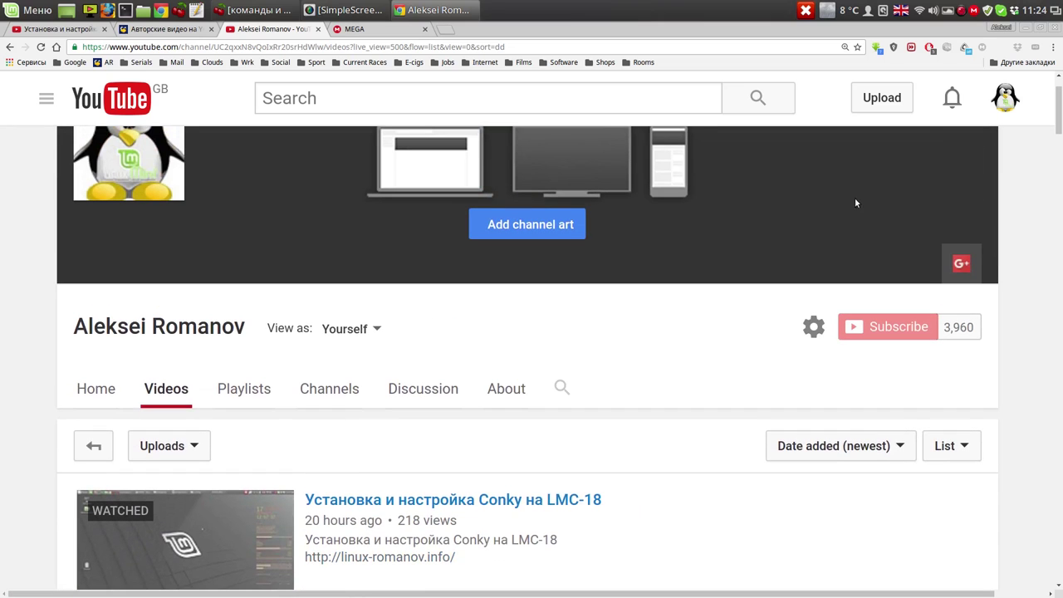
pyautogui.click(1026, 30)
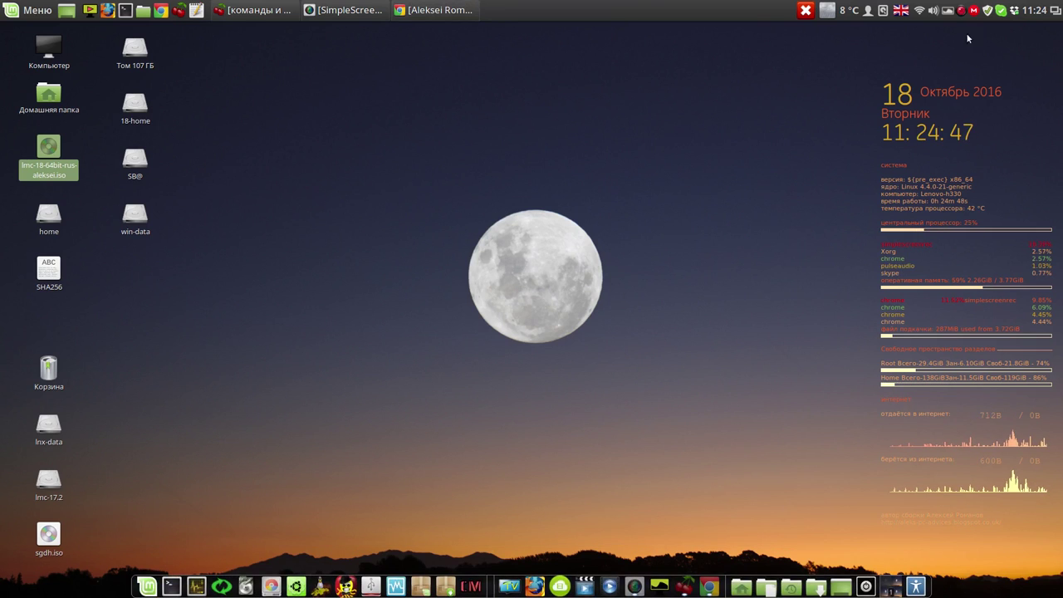
# Check the MEGAsync status and dismiss it, open Skype and move its window higher on the desktop
pyautogui.click(974, 11)
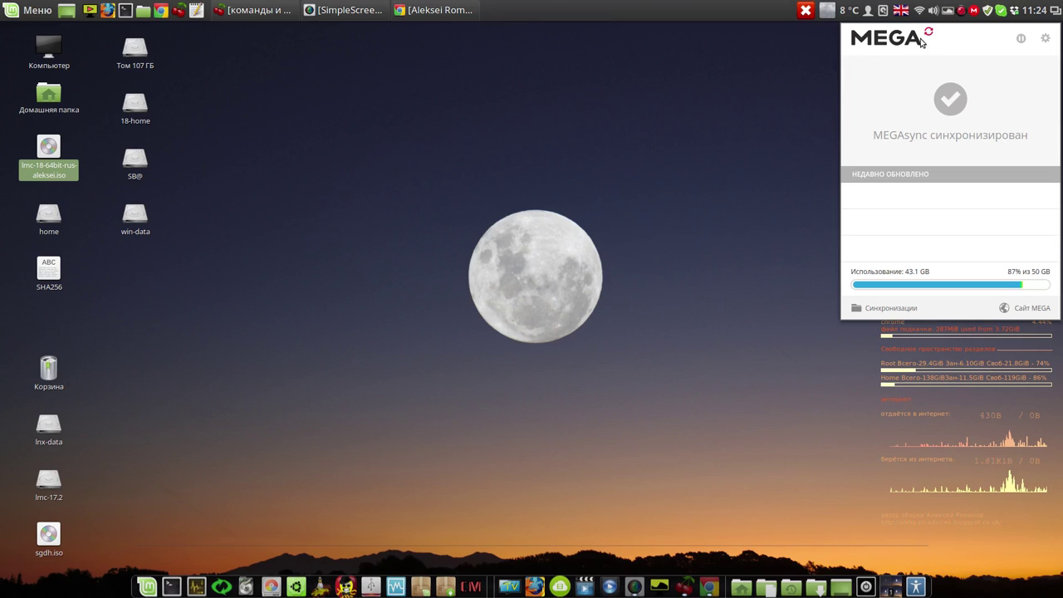
pyautogui.click(972, 18)
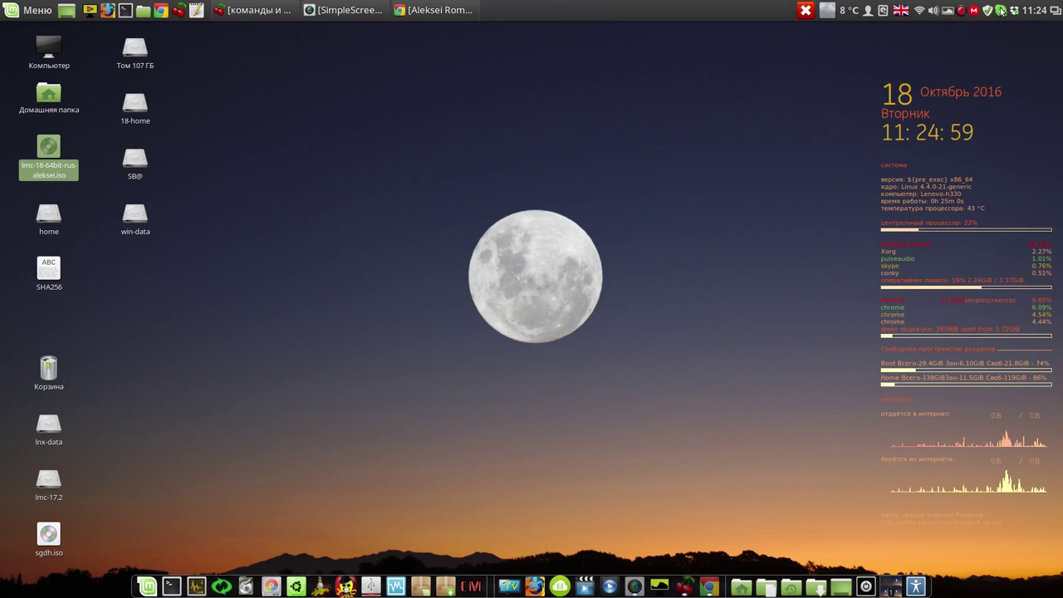
pyautogui.click(1000, 10)
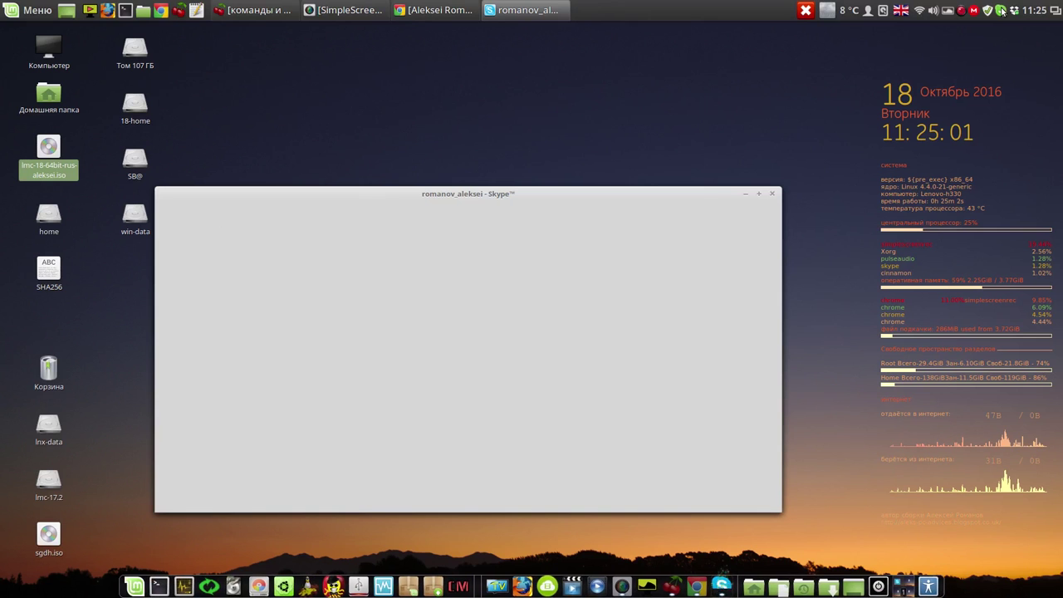
pyautogui.moveTo(686, 195); pyautogui.dragTo(764, 71)
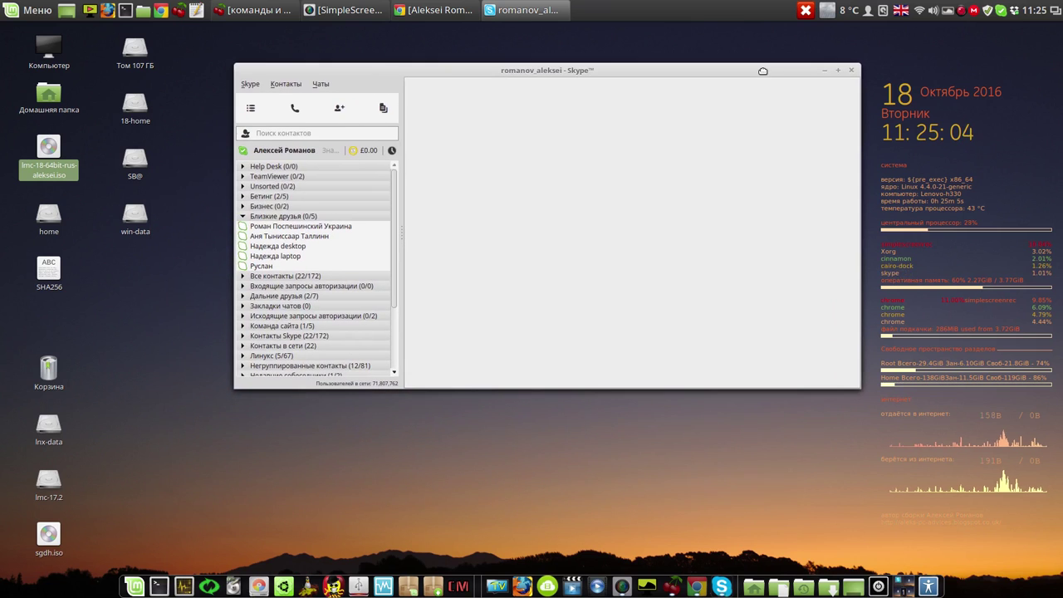
# Open tabbed chats with the first and third contacts in the Близкие друзья group, switch between them and close the Skype window
pyautogui.click(308, 229)
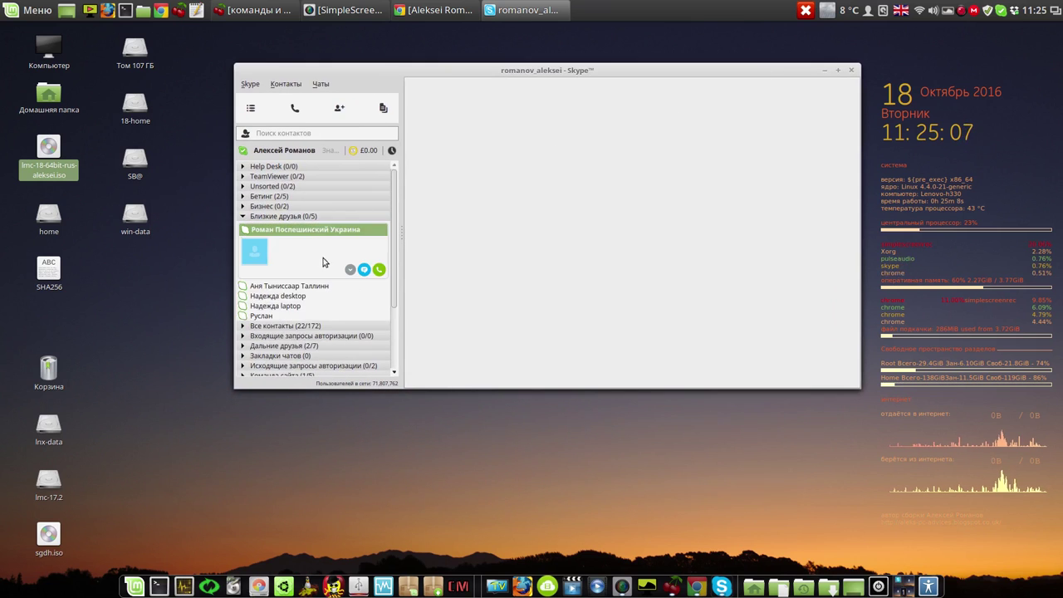
pyautogui.click(363, 270)
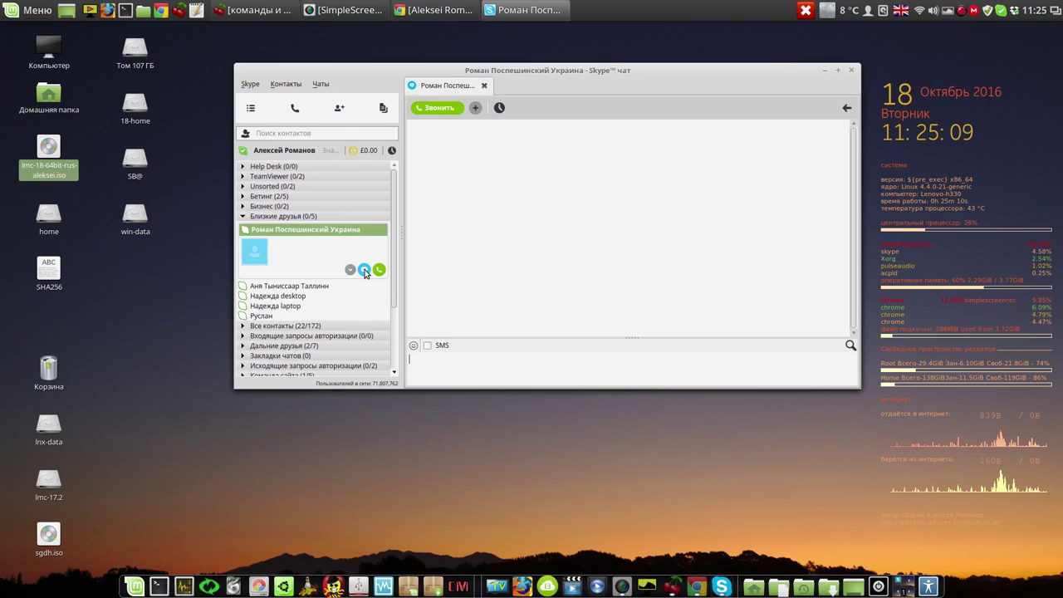
pyautogui.click(280, 296)
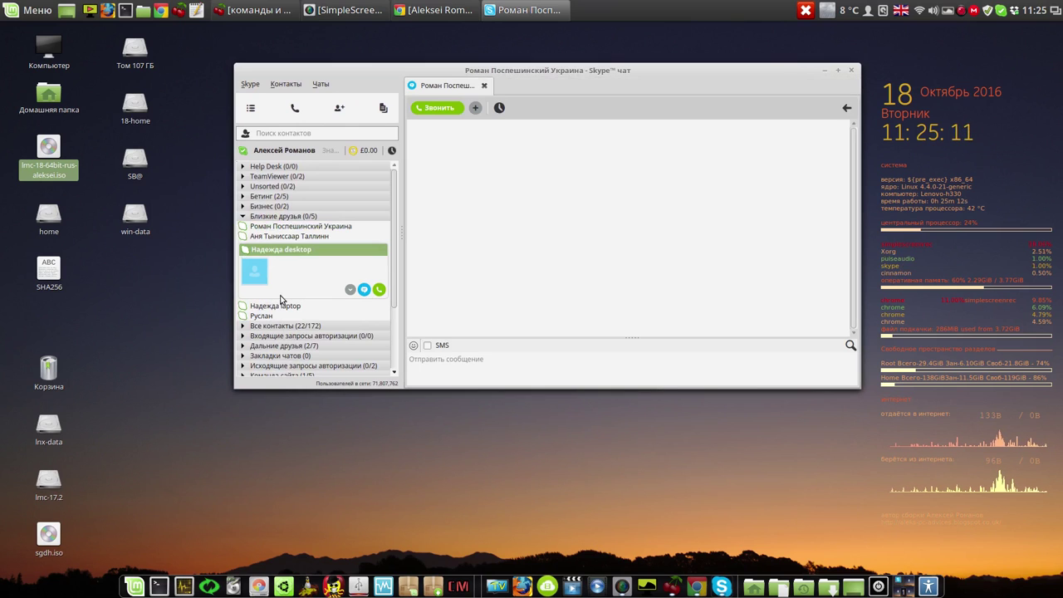
pyautogui.click(362, 290)
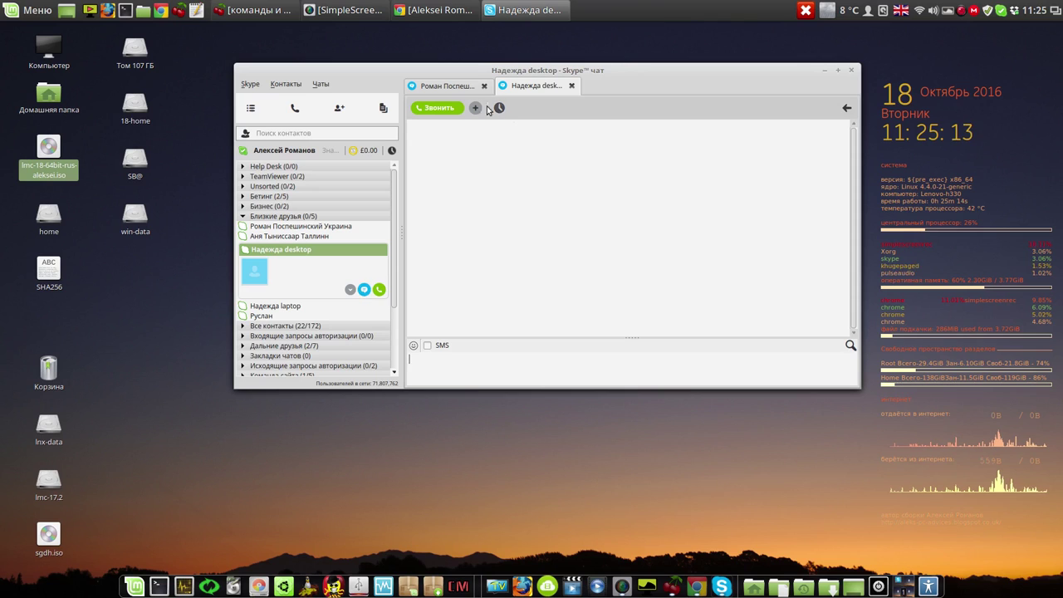
pyautogui.click(465, 88)
pyautogui.click(533, 88)
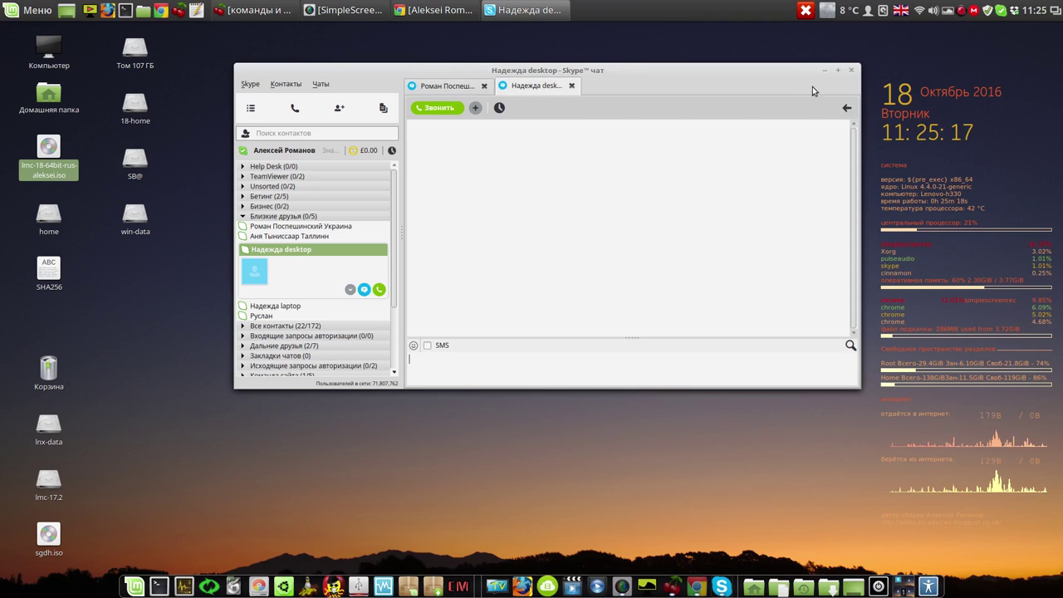
pyautogui.click(850, 72)
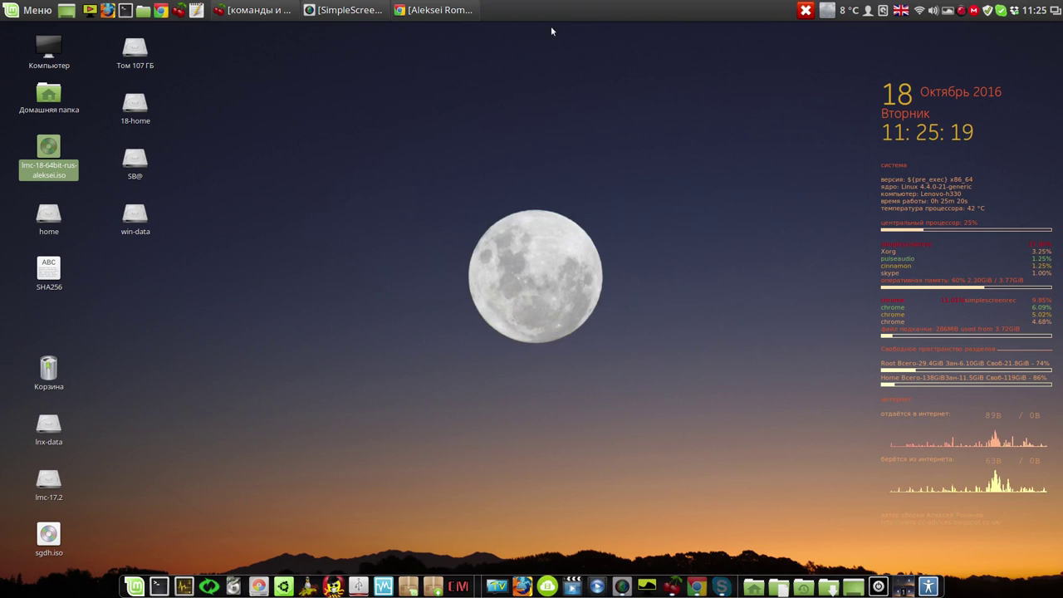
# Bring Chrome back up, switch to the Авторские видео page, expand Программы and open its Skype page
pyautogui.click(452, 15)
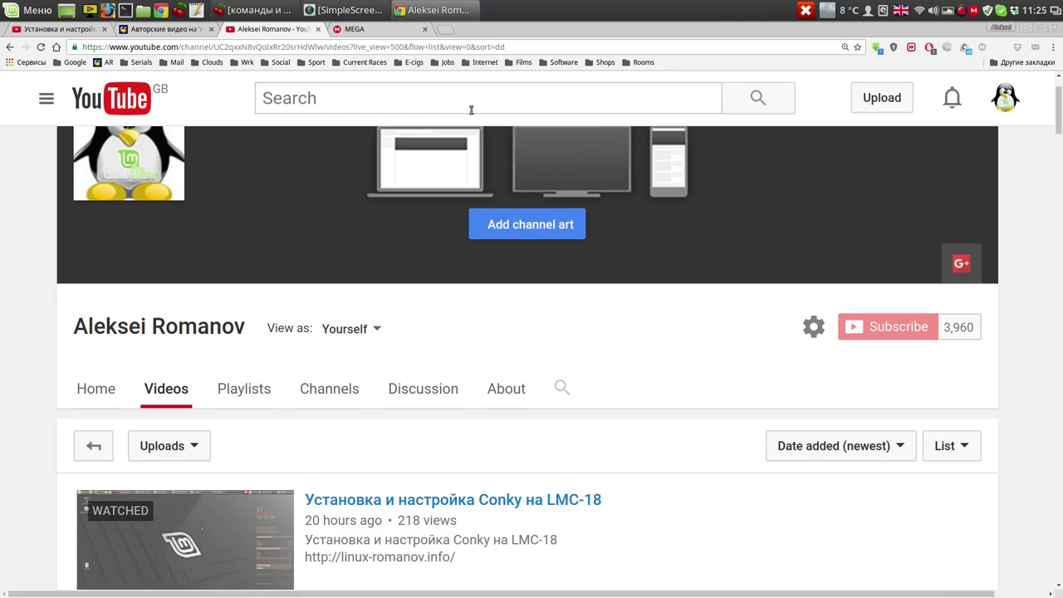
pyautogui.click(173, 30)
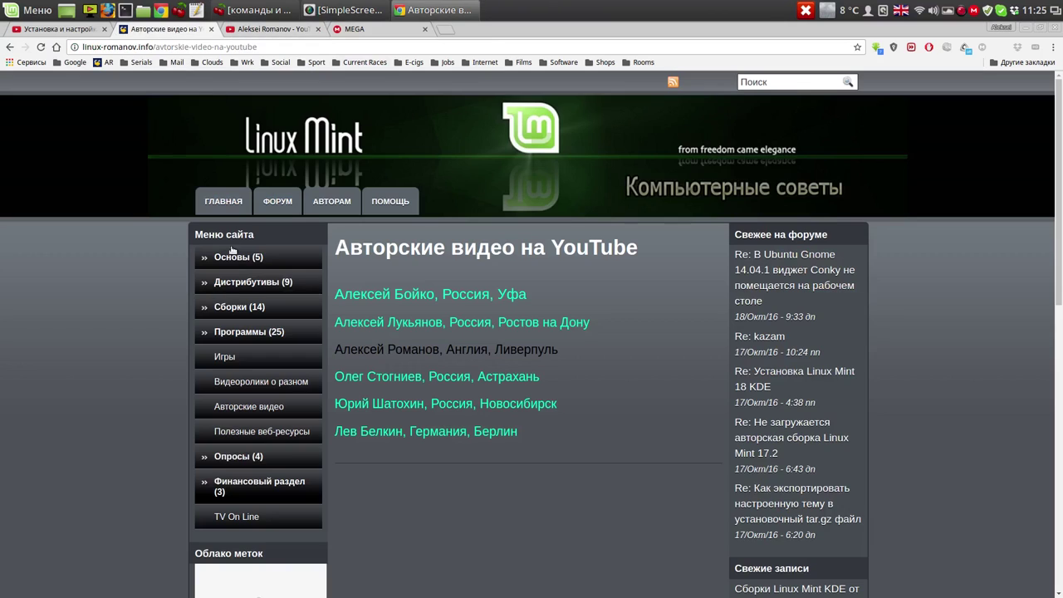
pyautogui.click(250, 332)
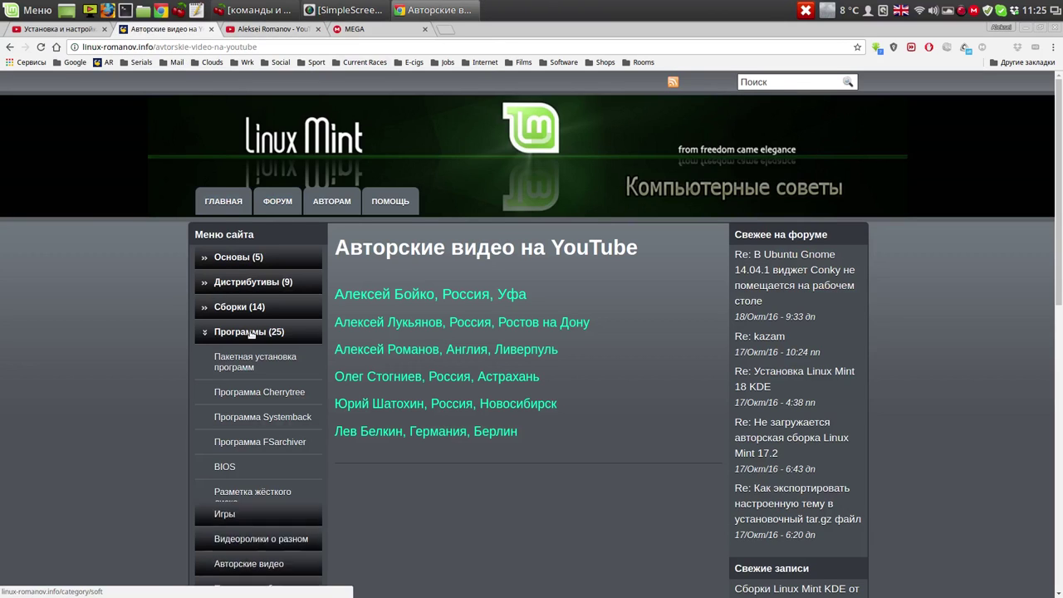
pyautogui.scroll(-1, 263, 360)
pyautogui.scroll(-3, 263, 360)
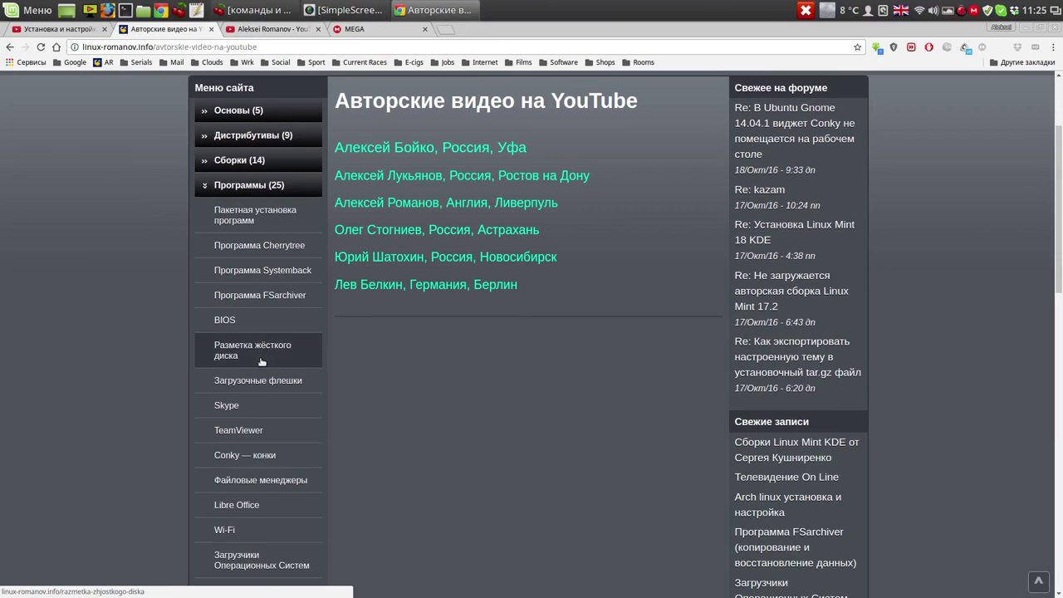
pyautogui.click(233, 407)
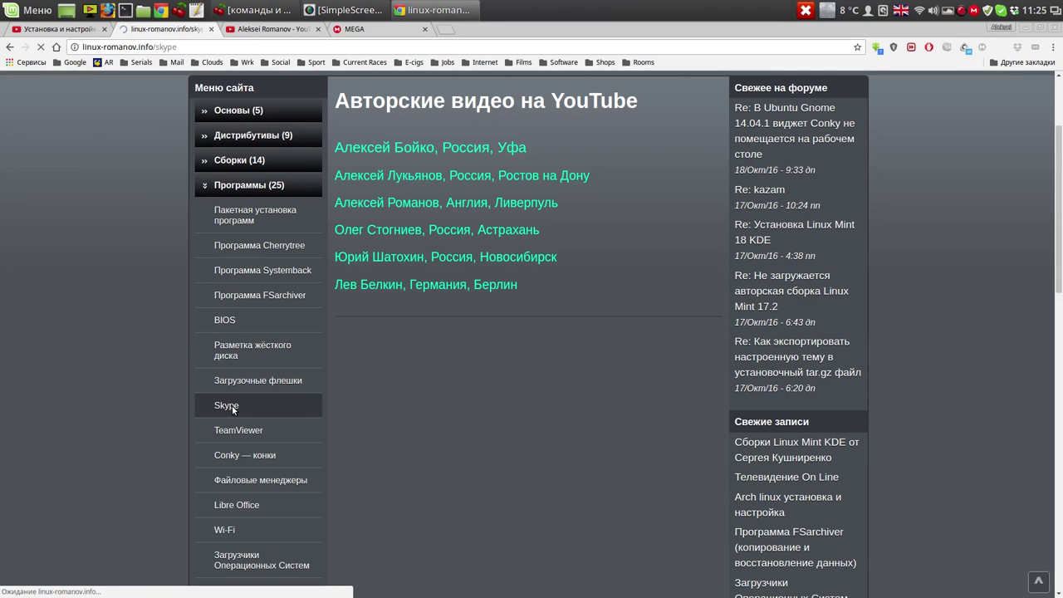
# Look through the Skype page down to the tabbed-windows video and skypetab installation commands, and minimize the browser
pyautogui.scroll(-5, 502, 422)
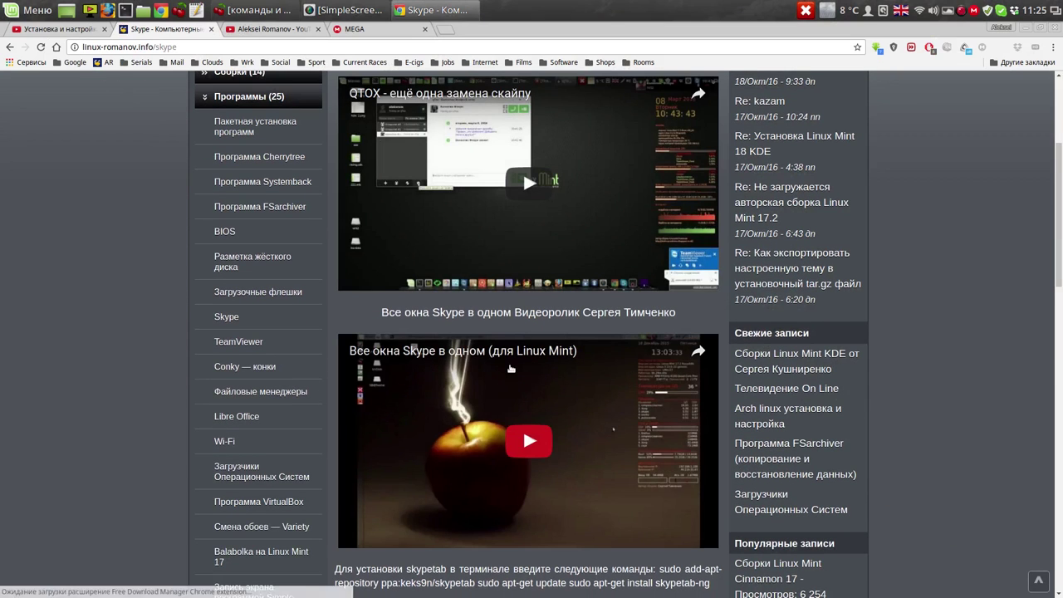
pyautogui.scroll(-1, 508, 363)
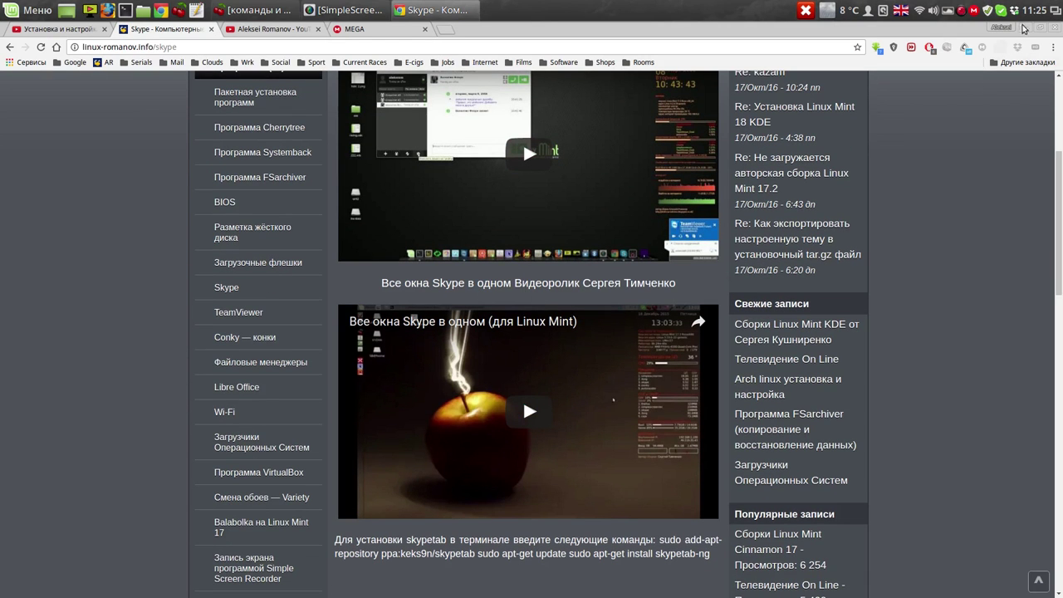
pyautogui.click(1026, 32)
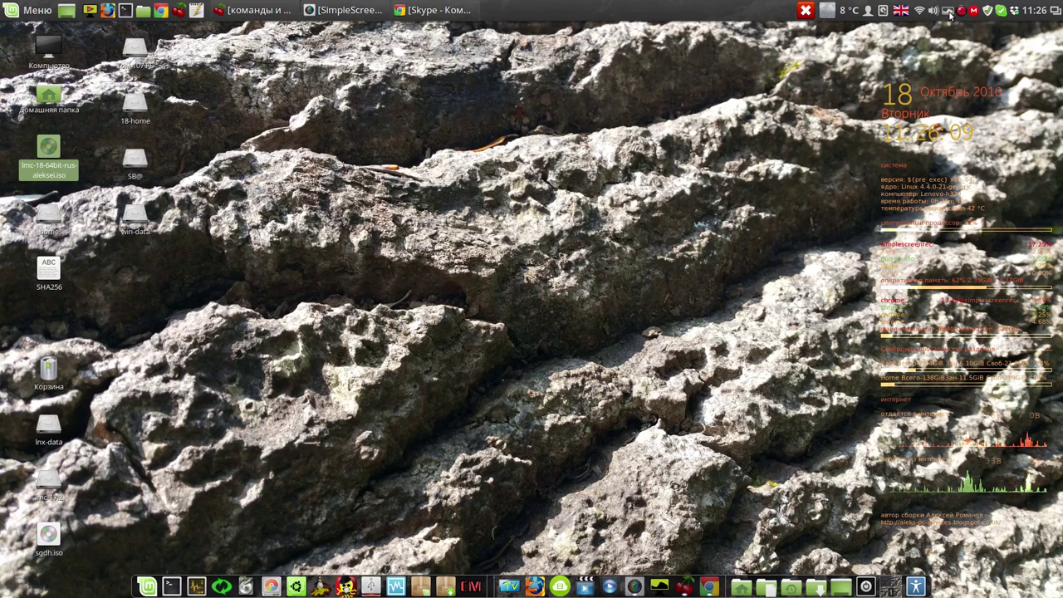
# Check the Dropbox options and dismiss them, and display the English (United Kingdom) keyboard layout chart and close it
pyautogui.click(1015, 12)
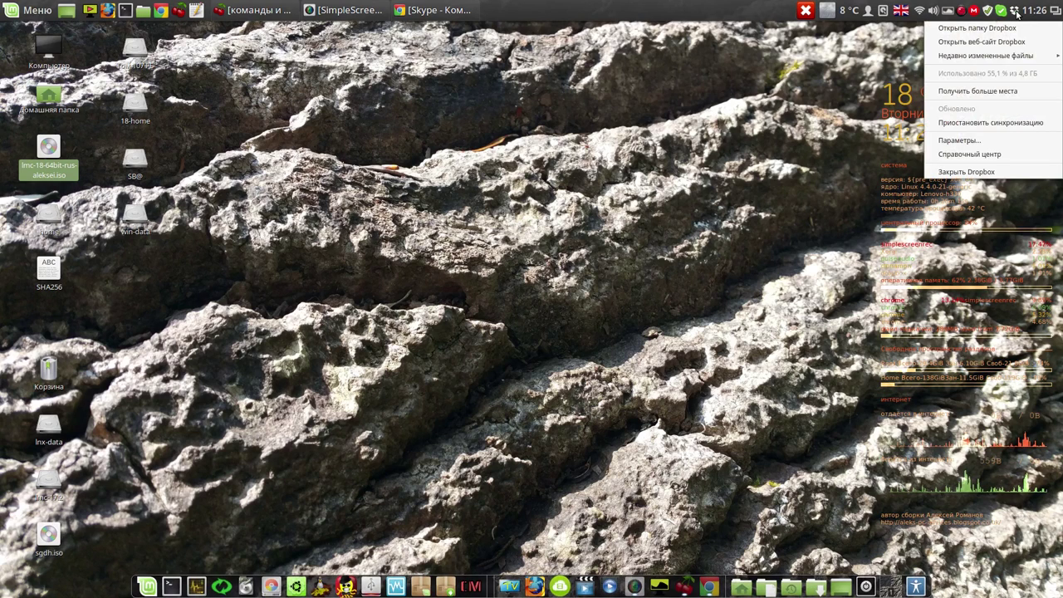
pyautogui.click(666, 12)
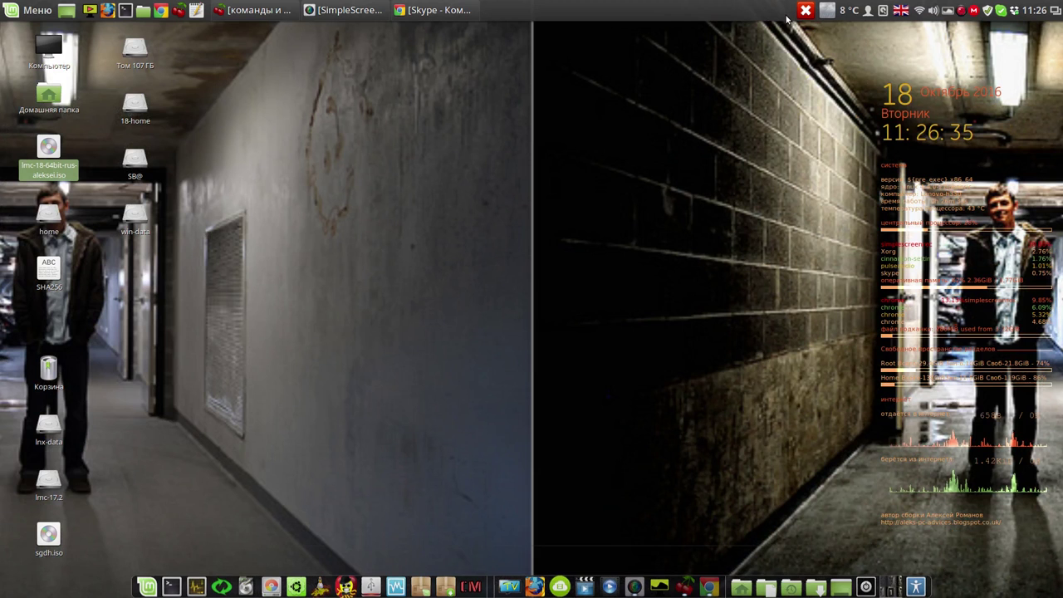
pyautogui.click(900, 10)
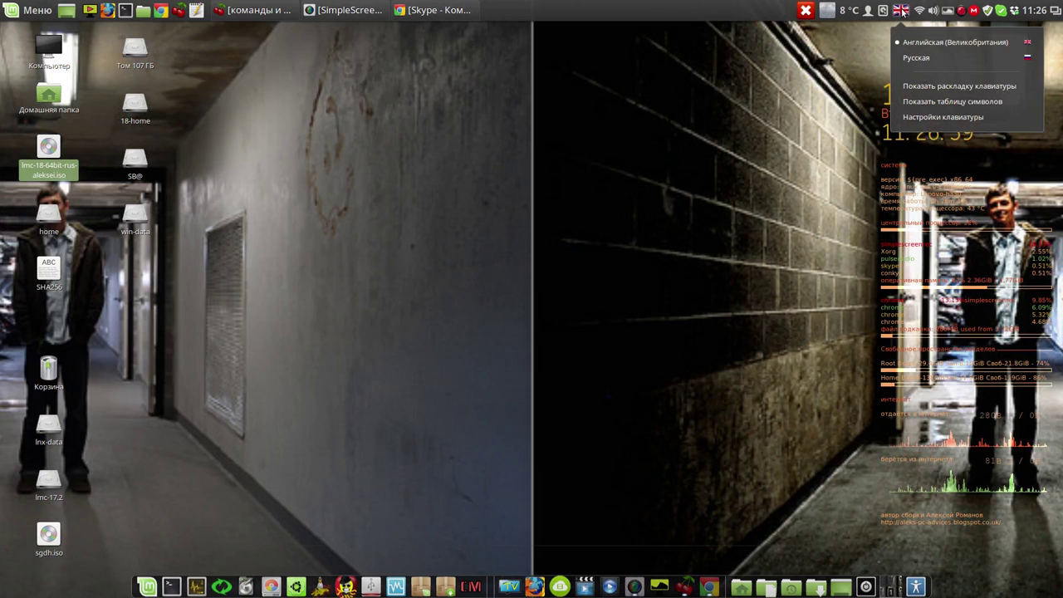
pyautogui.click(928, 86)
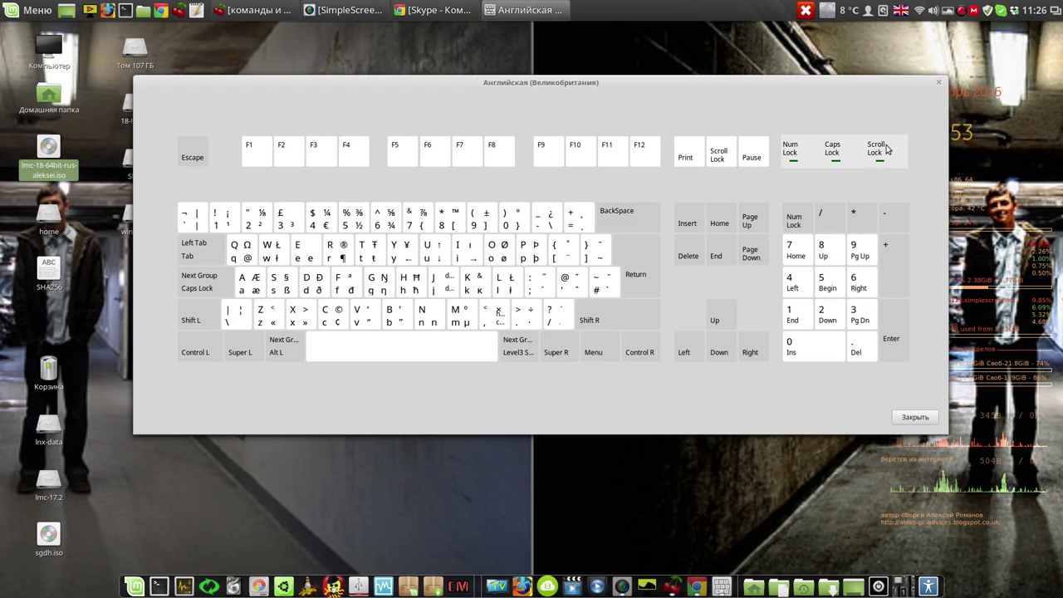
pyautogui.click(939, 84)
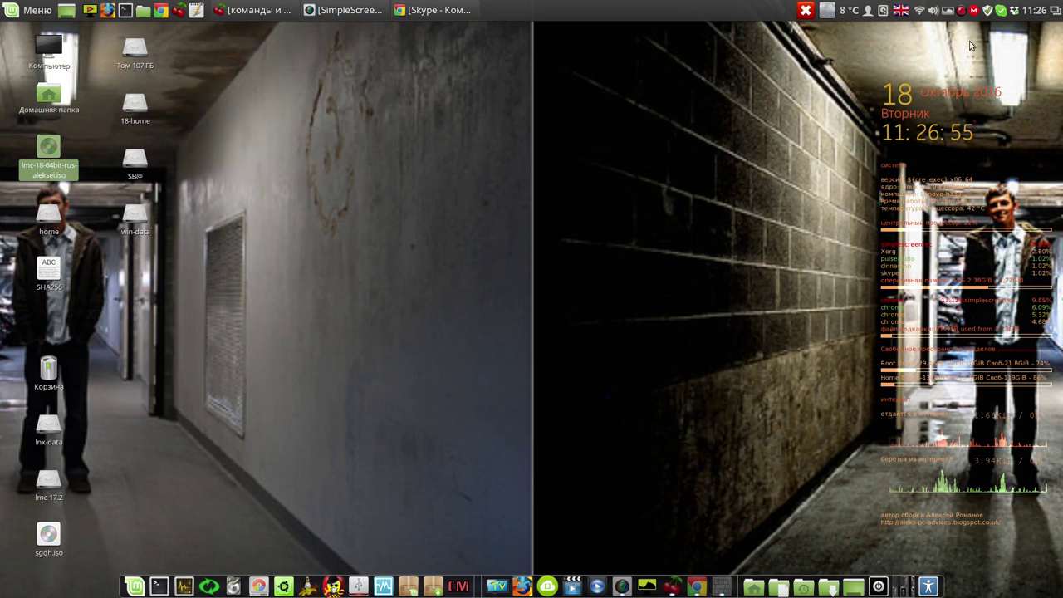
# Dismiss the Variety options, switch the keyboard to Russian, and display its layout chart and close it
pyautogui.click(946, 11)
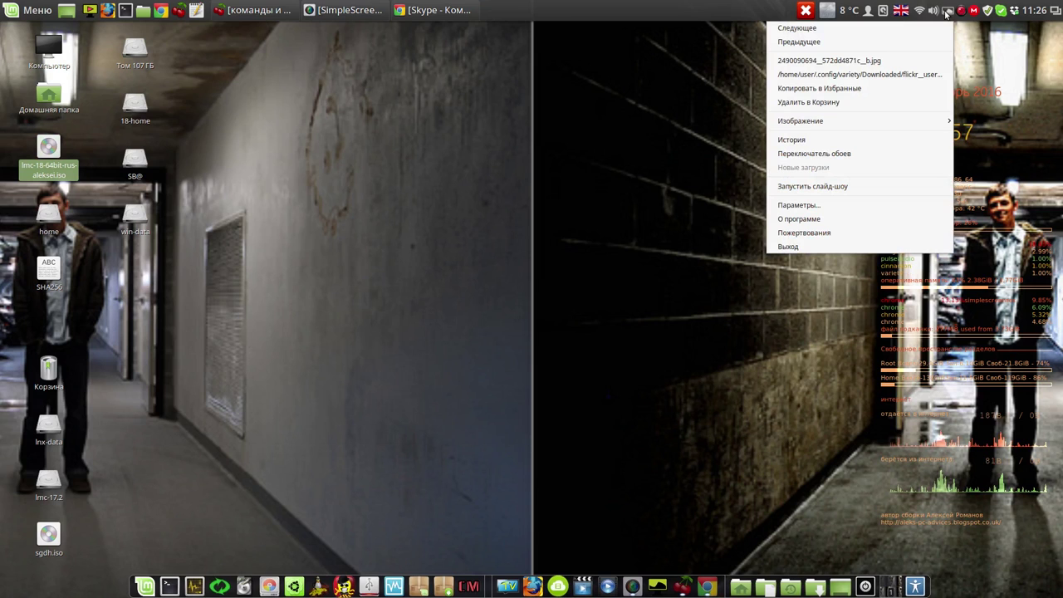
pyautogui.click(689, 9)
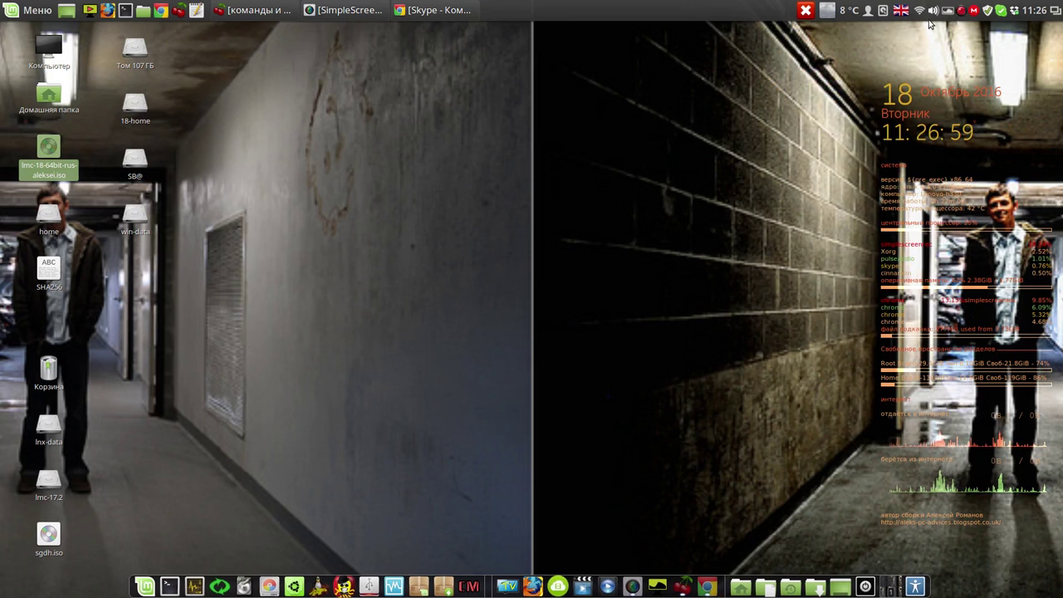
pyautogui.click(902, 13)
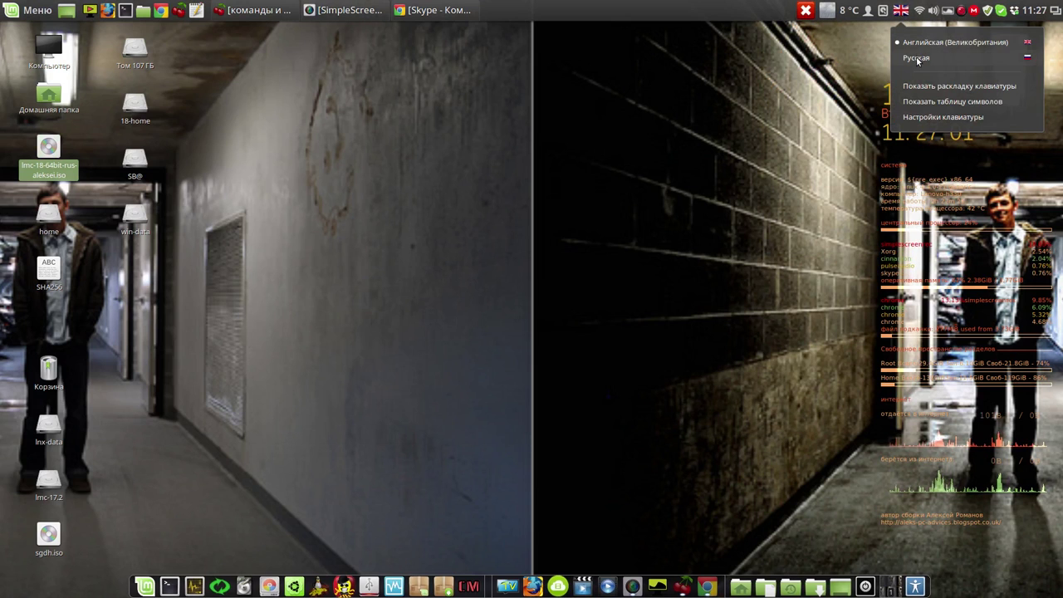
pyautogui.click(917, 58)
pyautogui.click(901, 11)
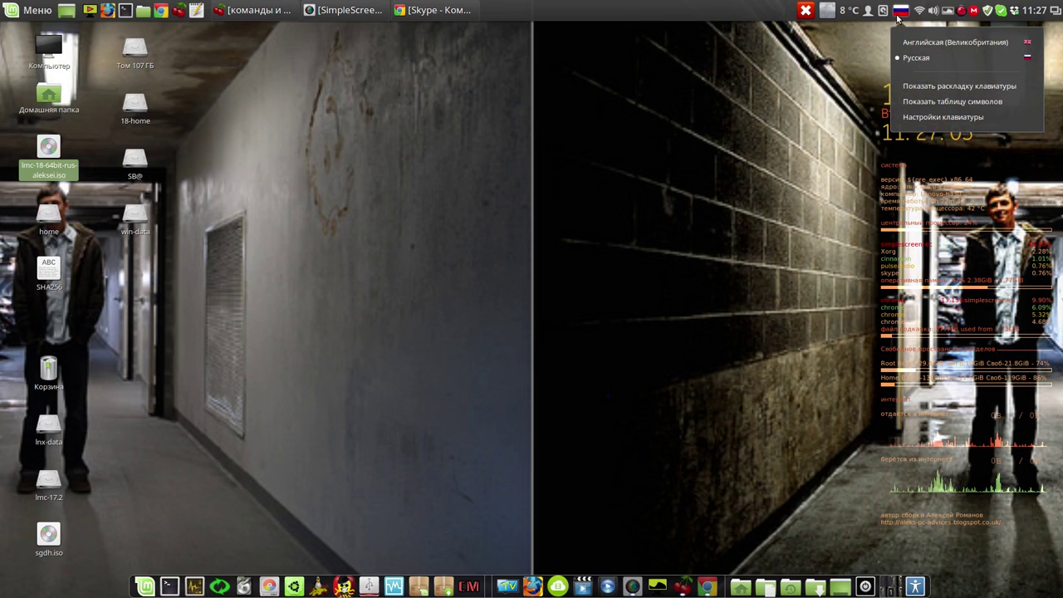
pyautogui.click(928, 87)
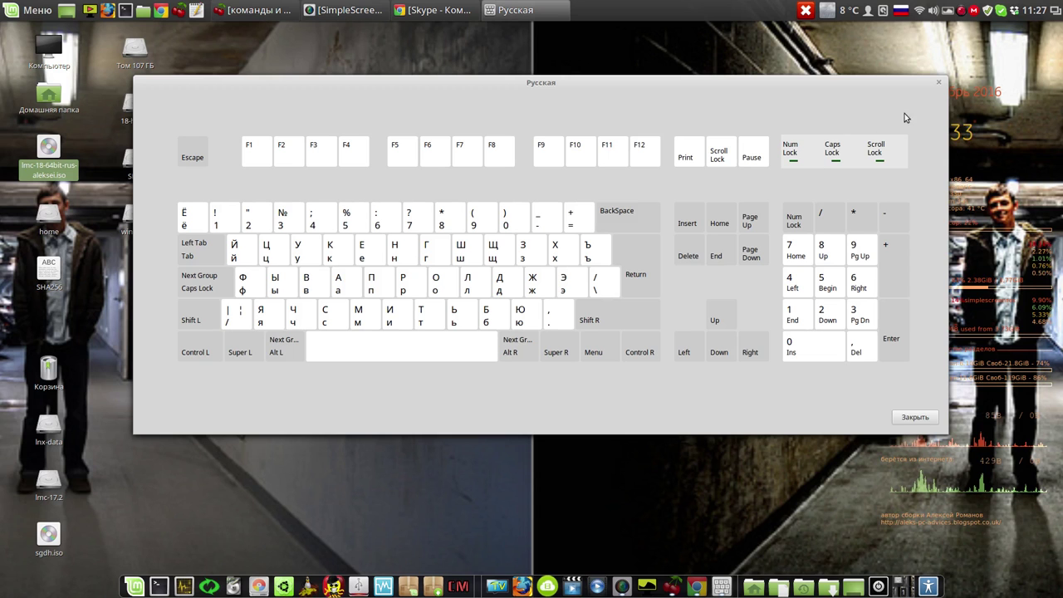
pyautogui.click(939, 83)
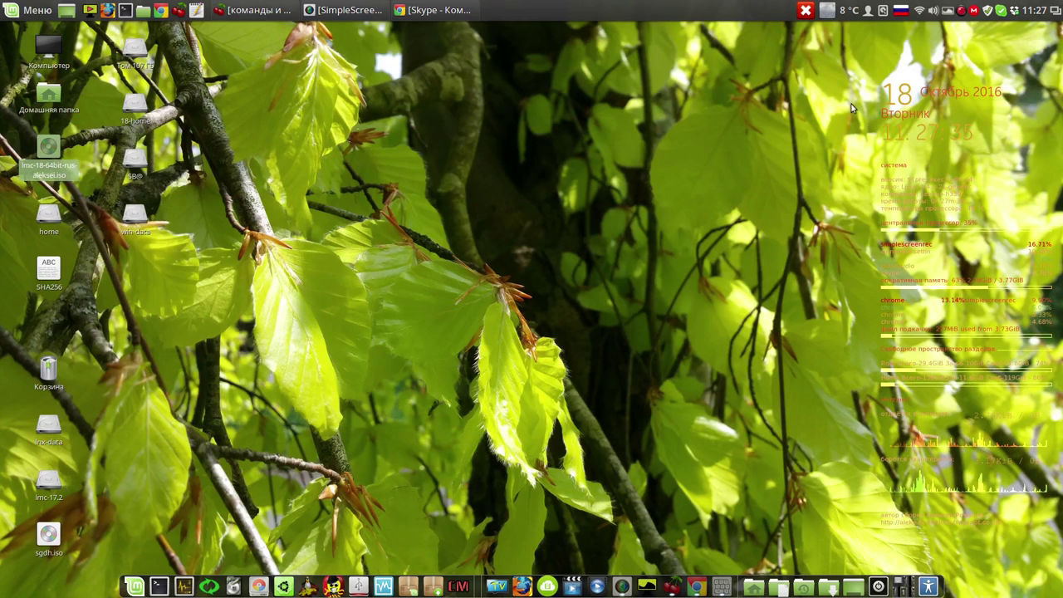
# View the Liverpool weather forecast, and bring up the shutdown dialog and dismiss it without shutting down
pyautogui.click(830, 10)
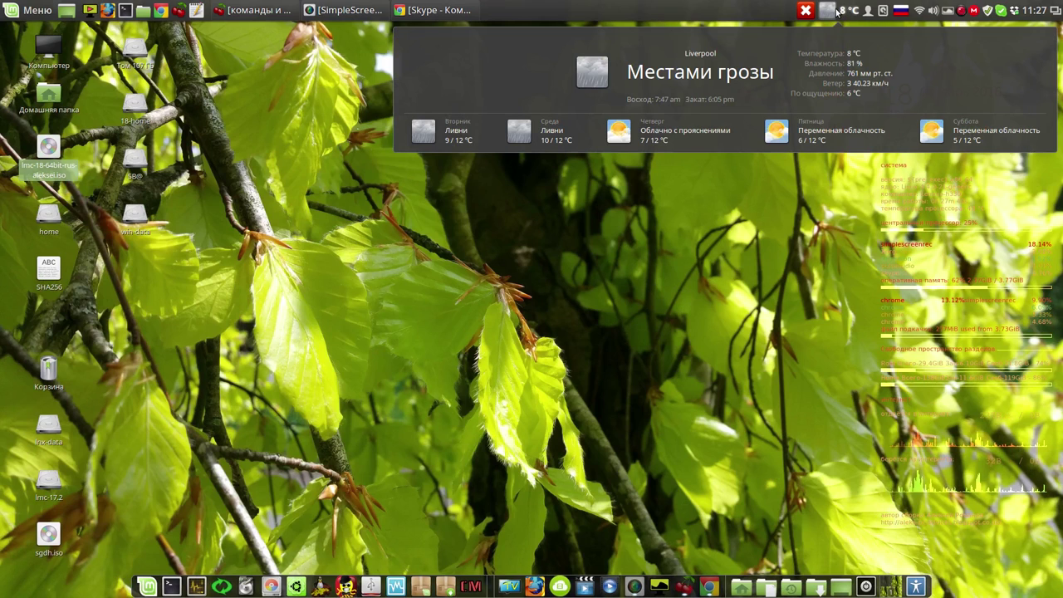
pyautogui.click(745, 12)
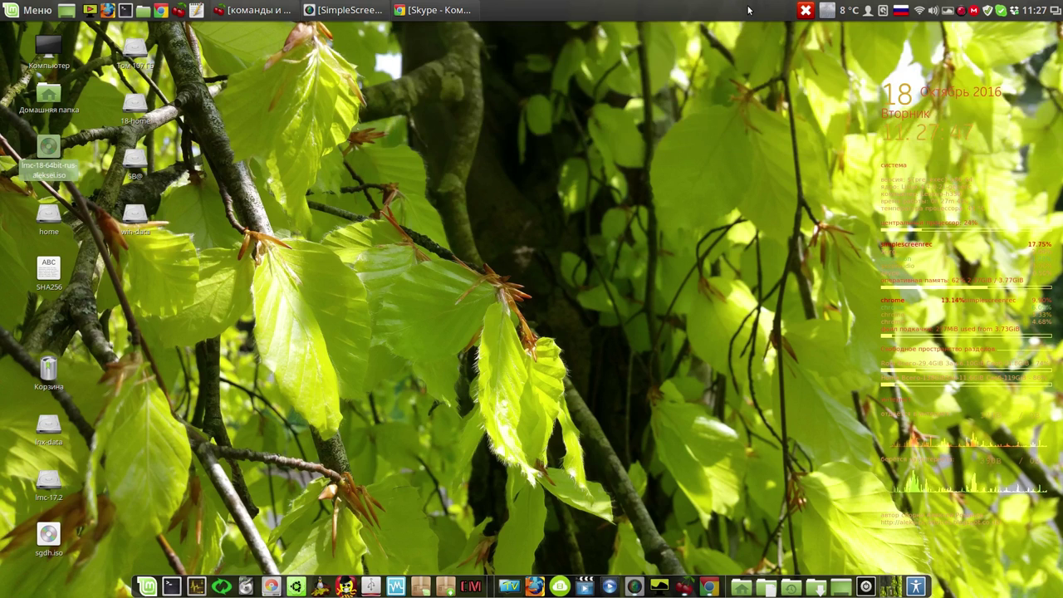
pyautogui.click(804, 12)
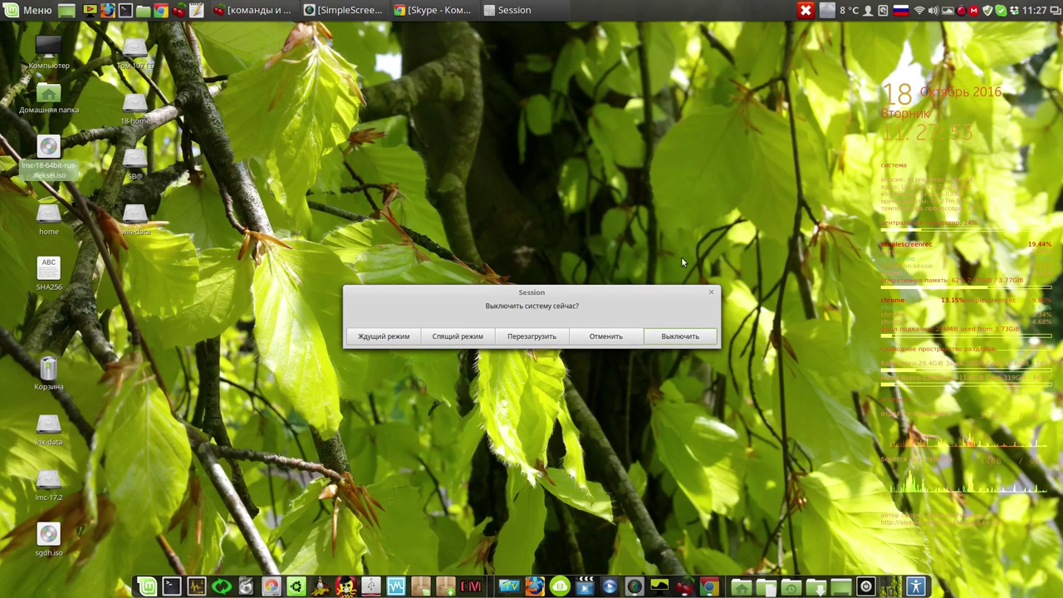
pyautogui.click(711, 294)
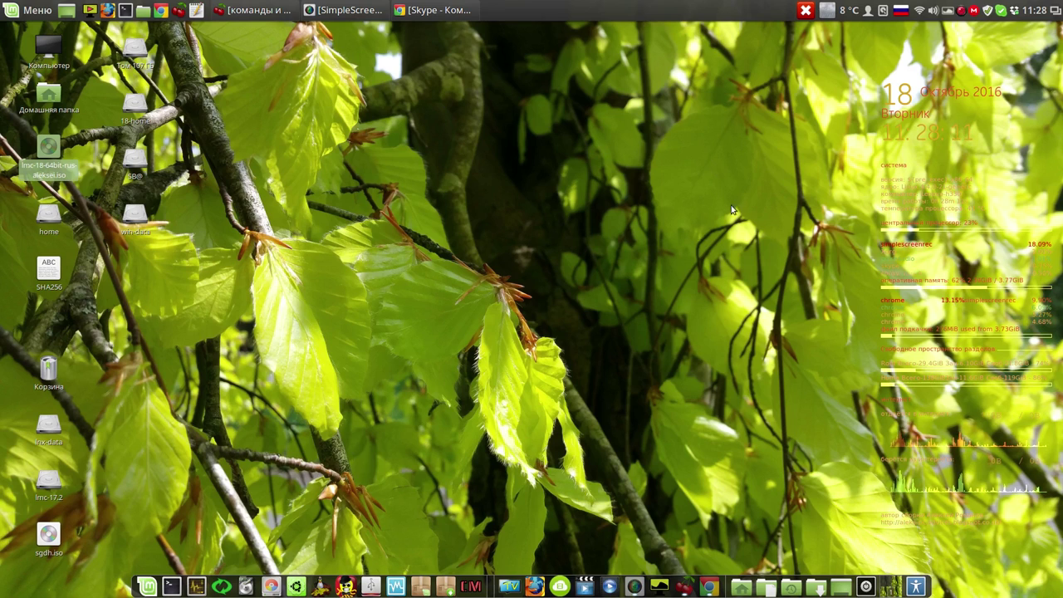
# Open the Variety preferences to examine the general wallpaper-change and download settings, and close them
pyautogui.click(953, 14)
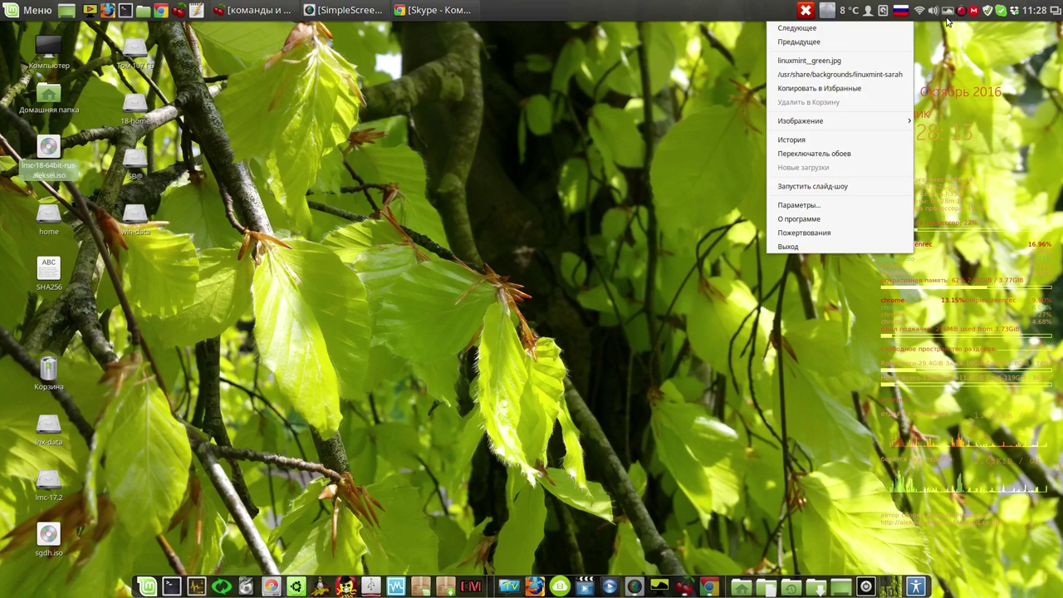
pyautogui.click(833, 204)
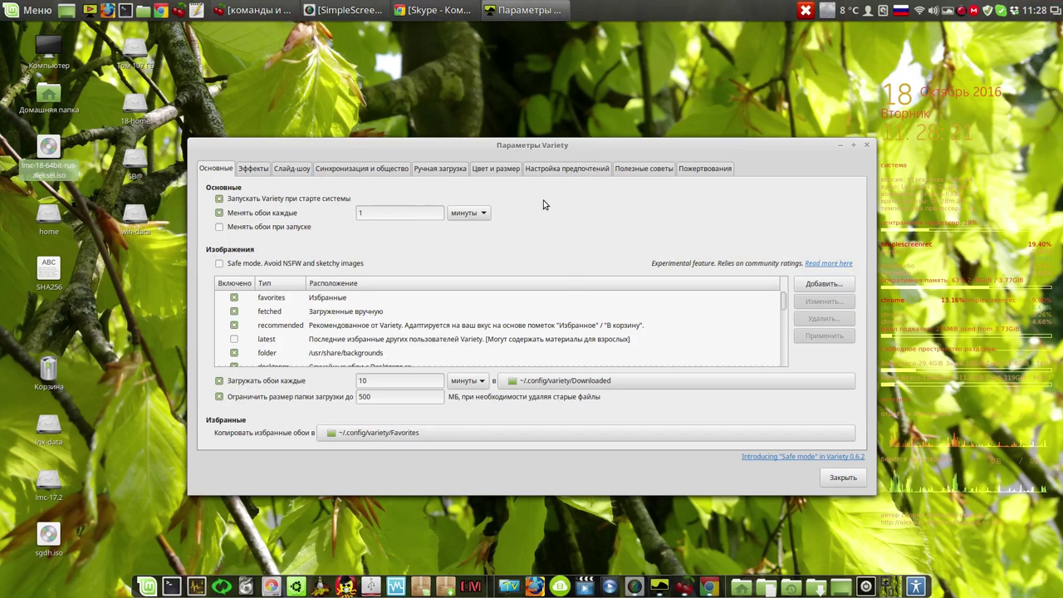
pyautogui.click(867, 146)
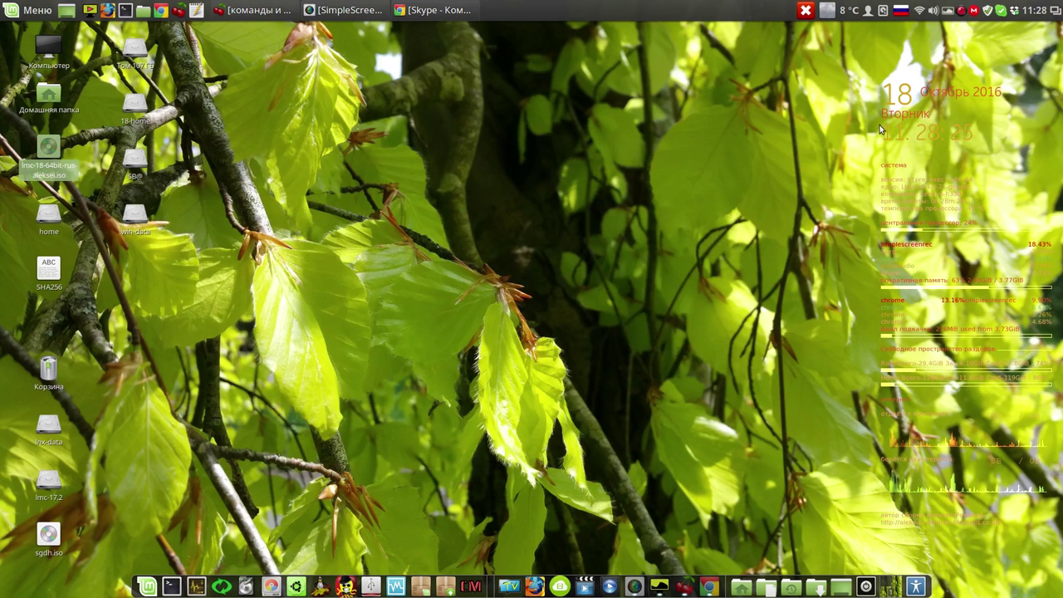
# Start Variety's full-screen wallpaper slideshow and exit it back to the desktop
pyautogui.click(950, 11)
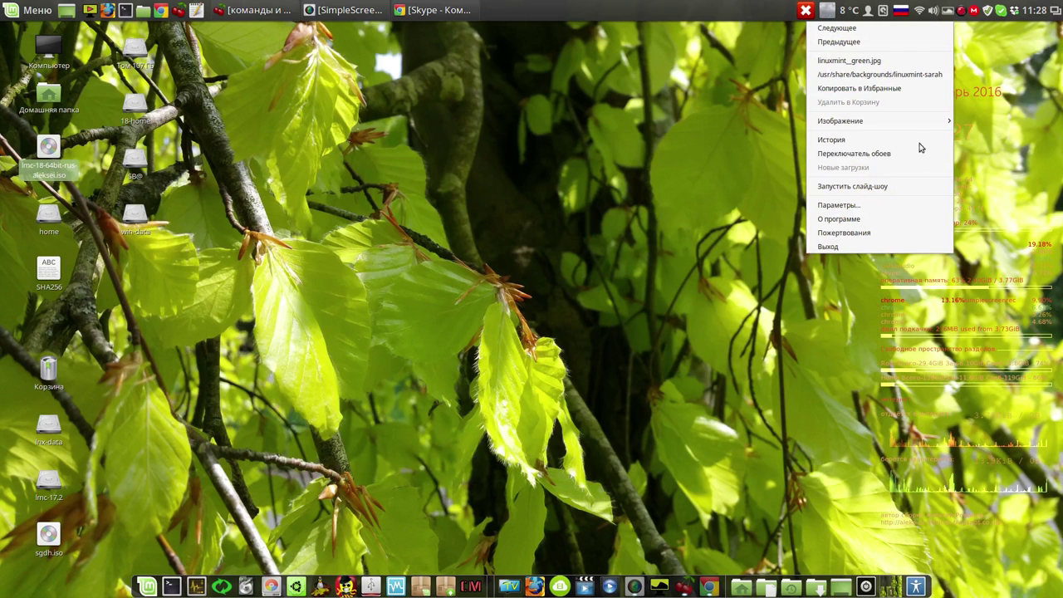
pyautogui.click(902, 187)
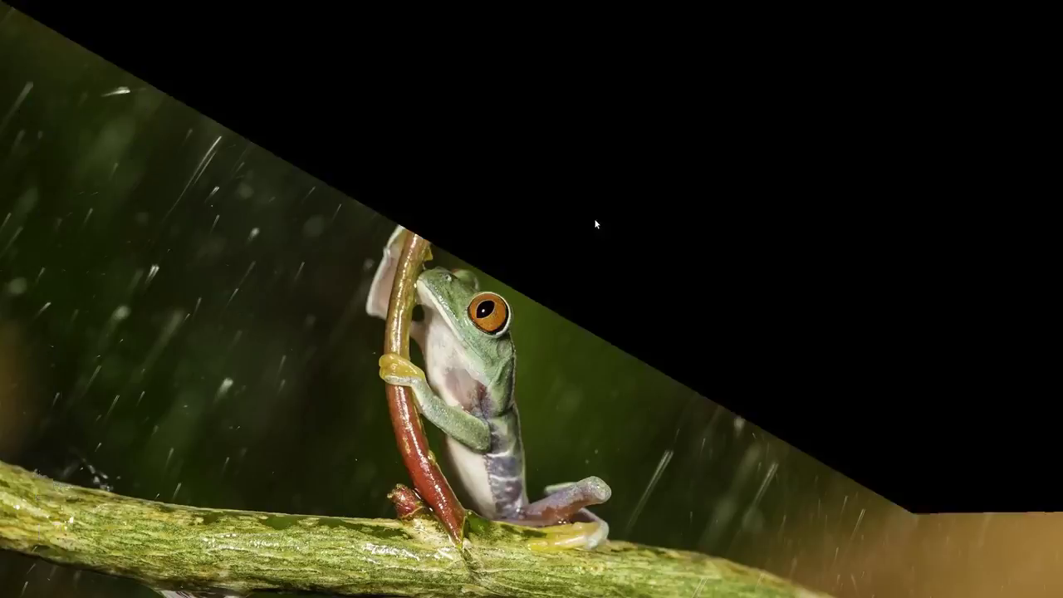
pyautogui.press('Escape')
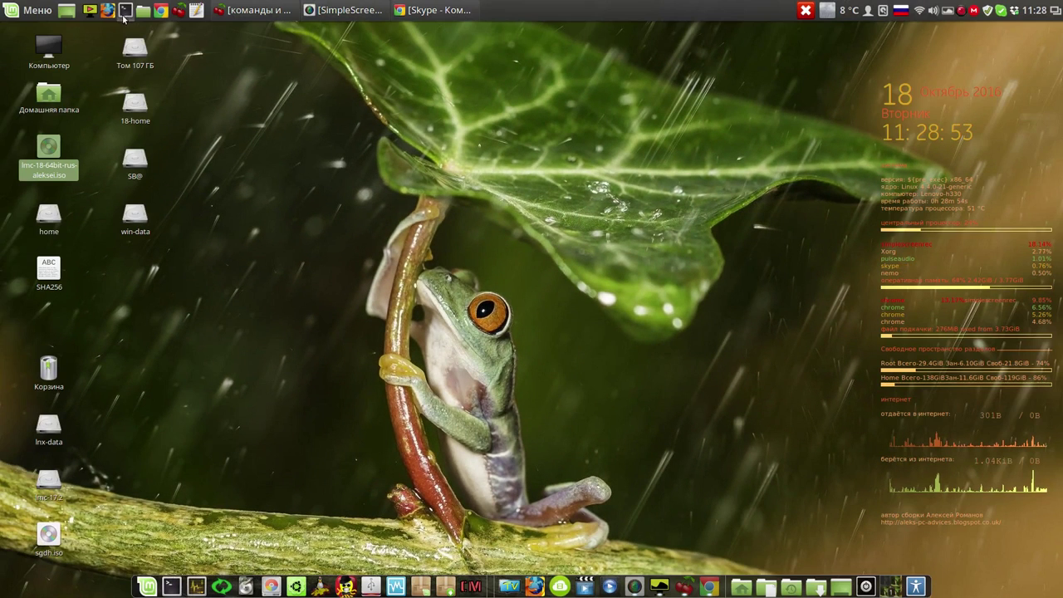
# Copy the current frog wallpaper to Variety's favorites and change the desktop to the next wallpaper
pyautogui.click(91, 11)
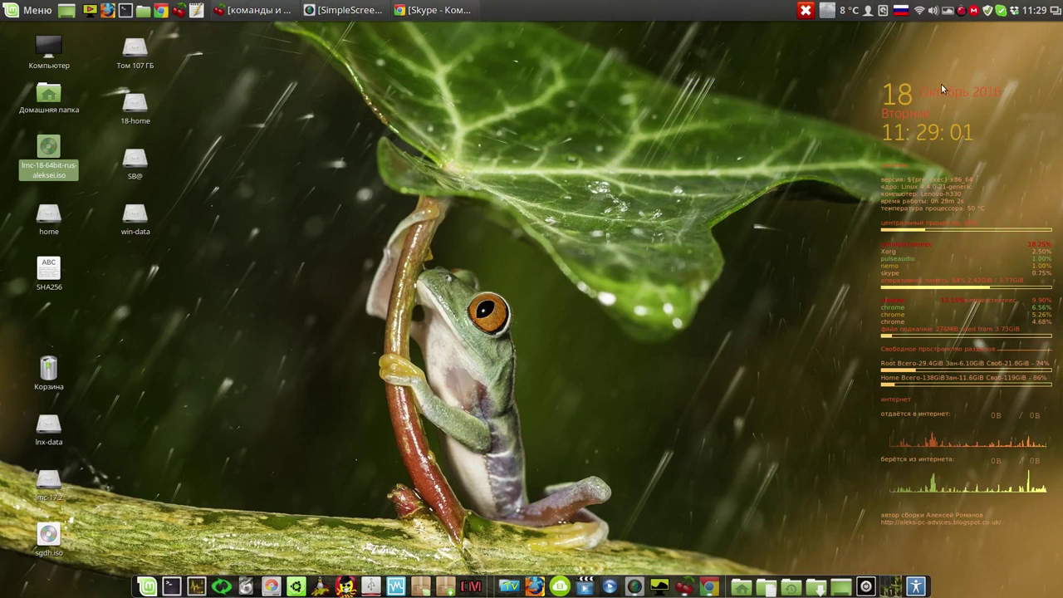
pyautogui.click(826, 10)
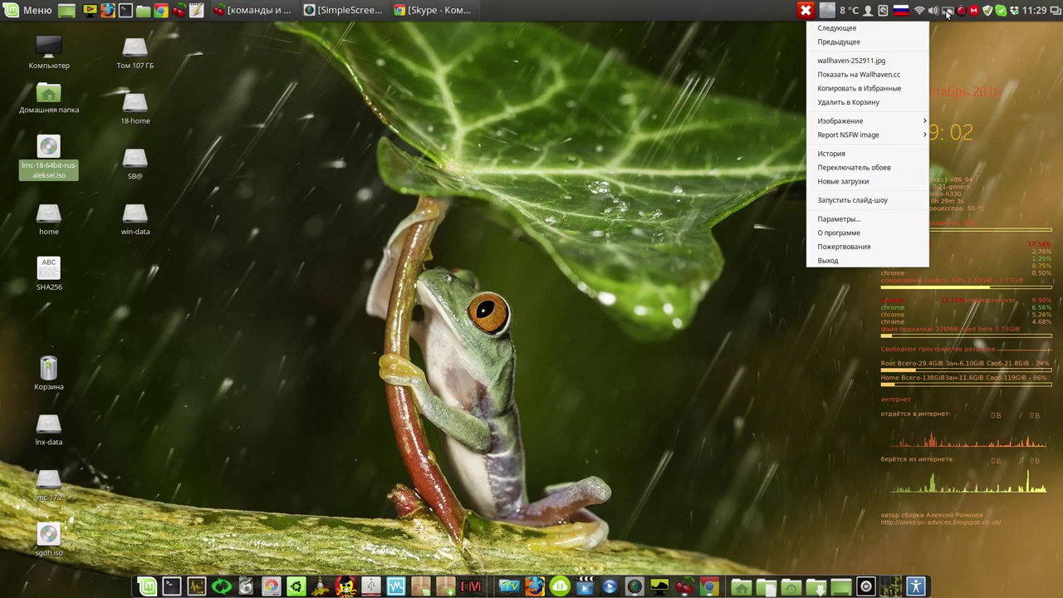
pyautogui.click(889, 90)
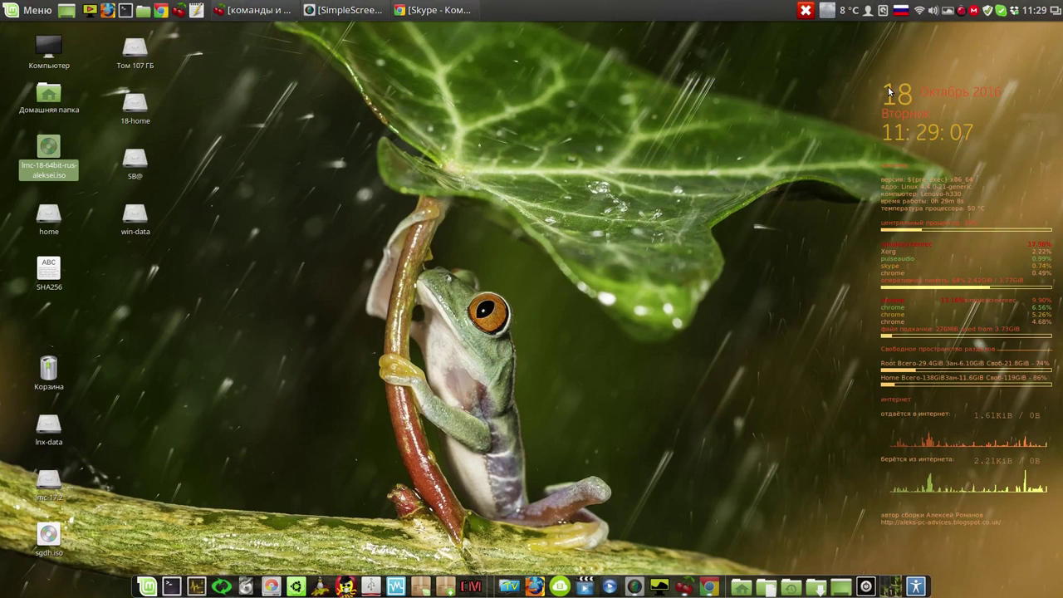
pyautogui.click(949, 14)
pyautogui.click(914, 30)
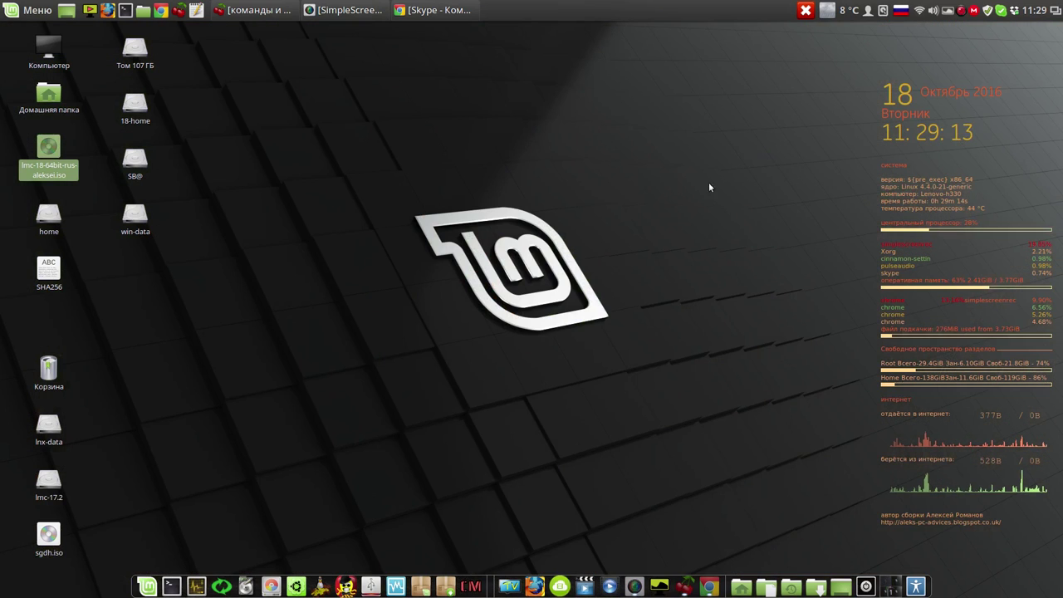
# Open the Variety preferences and show the folder of the favorites image source
pyautogui.click(827, 10)
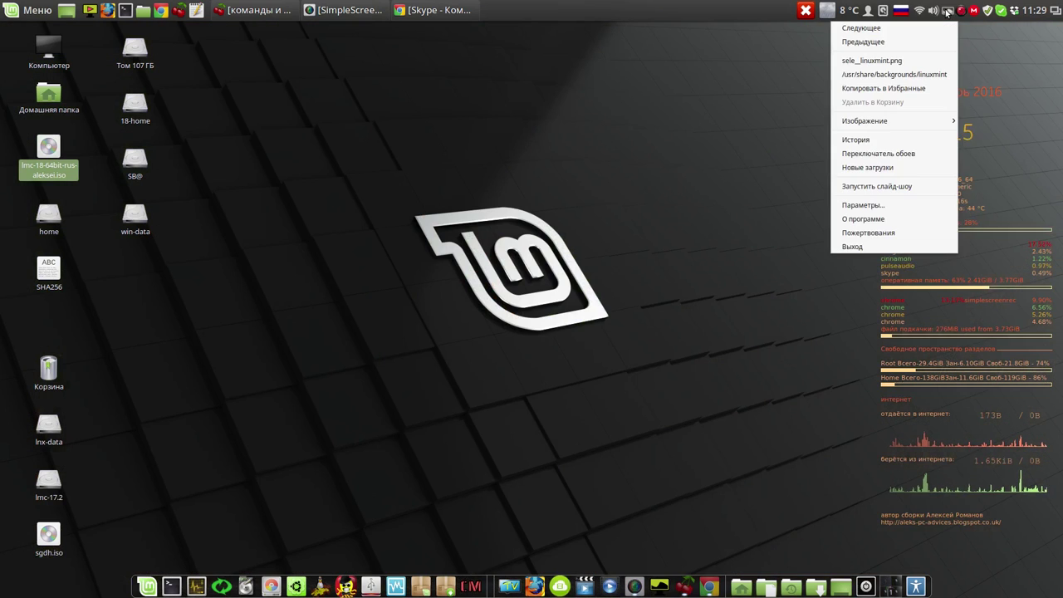
pyautogui.click(887, 204)
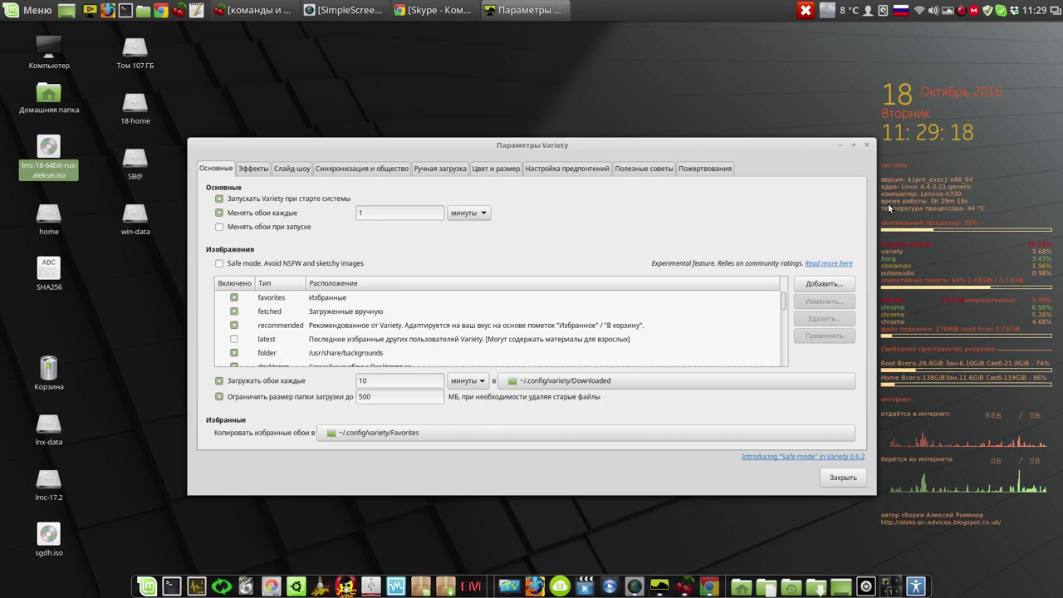
pyautogui.click(341, 299)
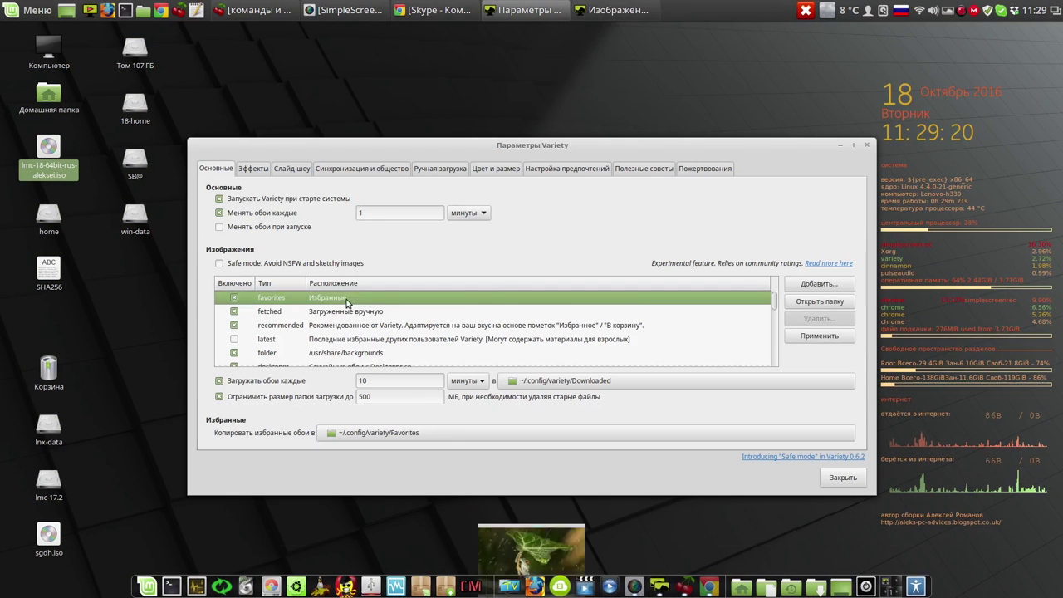
pyautogui.click(822, 302)
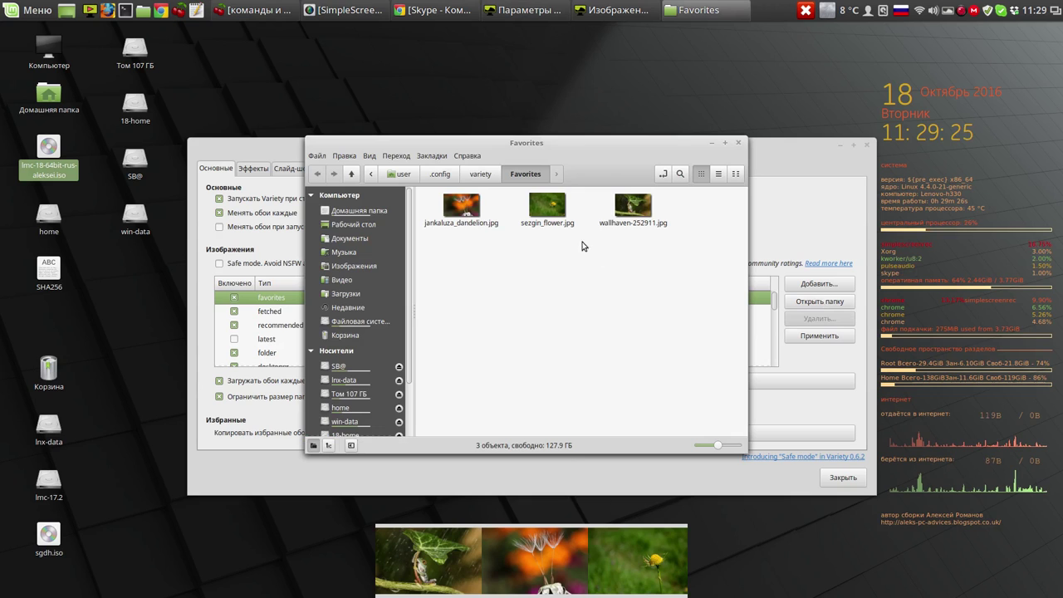
# Open wallhaven-252911.jpg from the Favorites folder, set it as the desktop background, and close the viewer, folder and Variety preferences
pyautogui.click(635, 209)
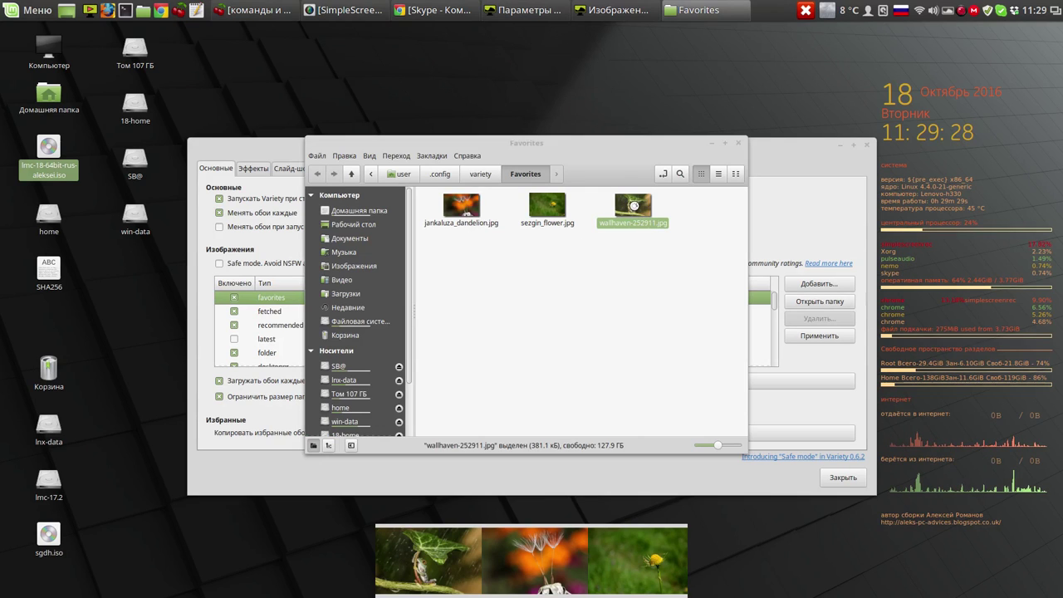
pyautogui.doubleClick(635, 209)
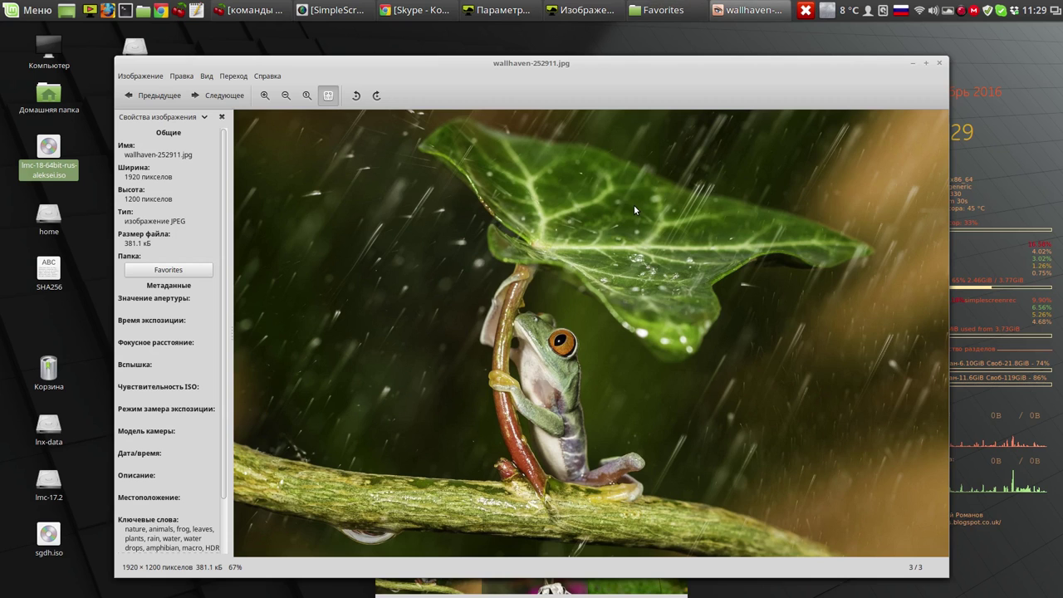
pyautogui.click(139, 78)
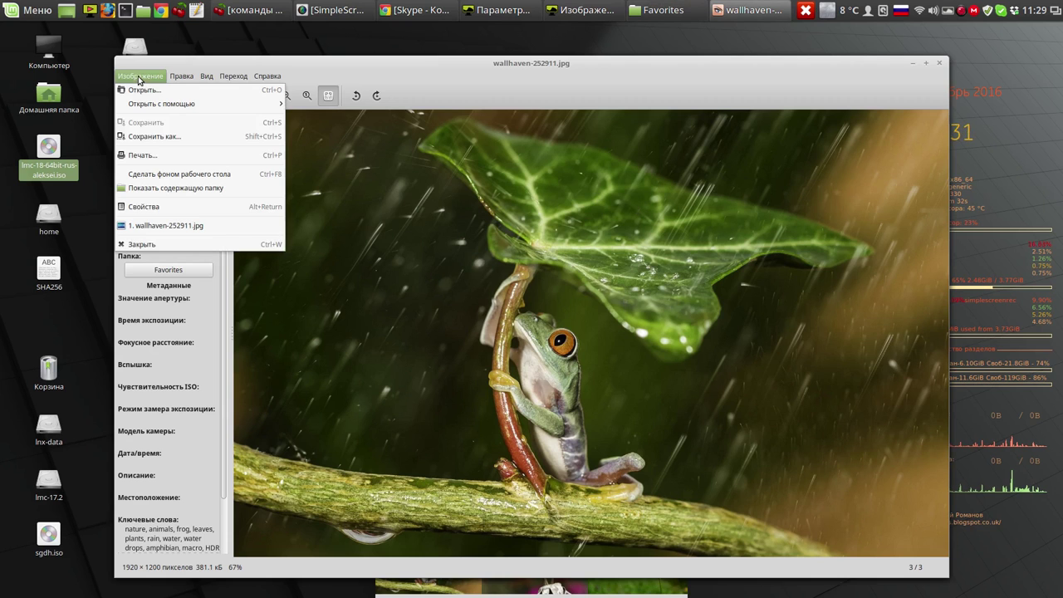
pyautogui.click(165, 171)
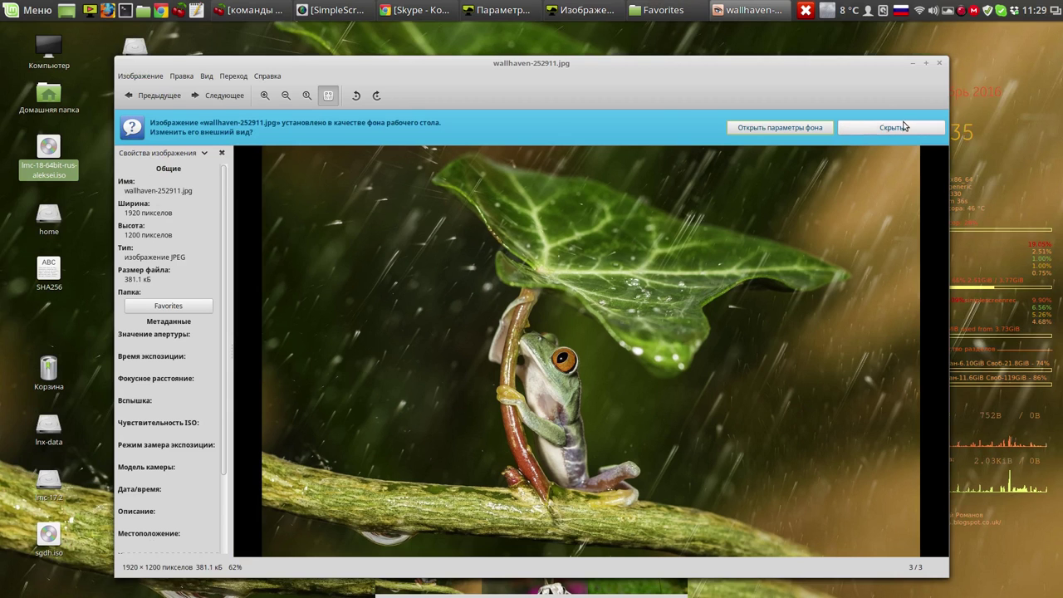
pyautogui.click(938, 64)
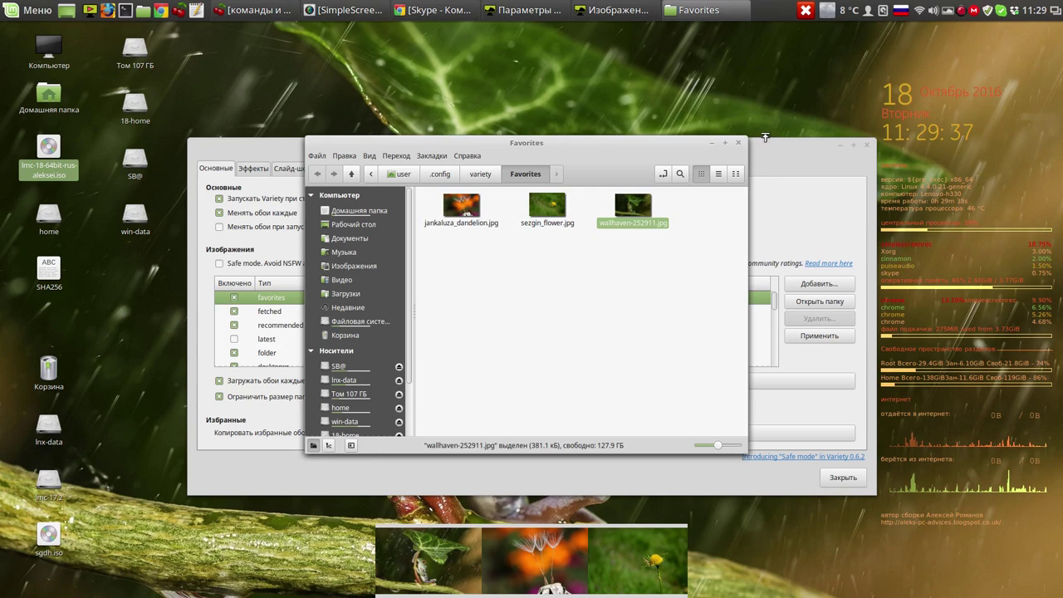
pyautogui.click(739, 146)
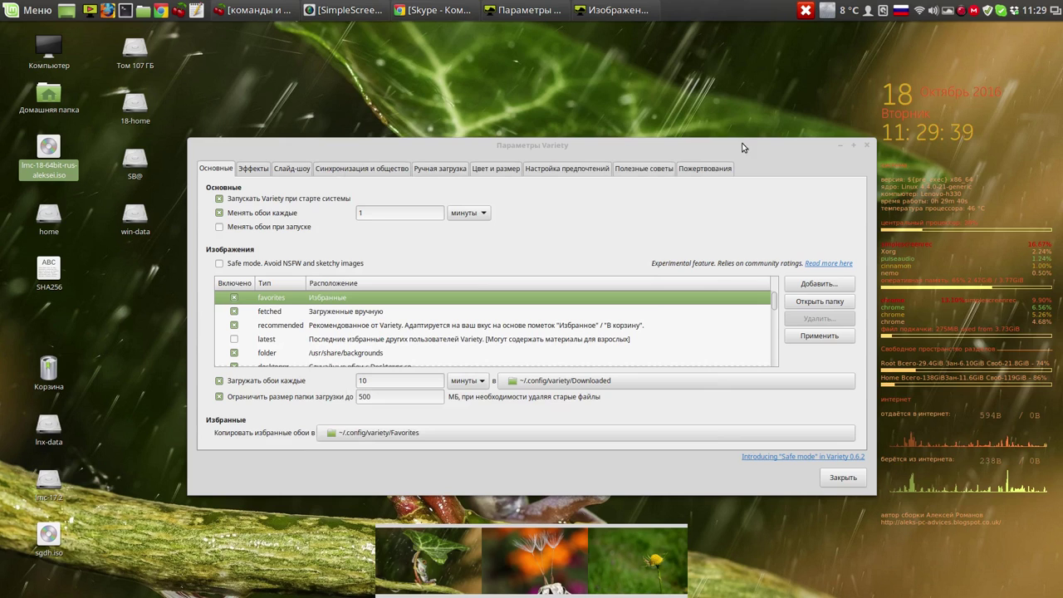
pyautogui.click(867, 143)
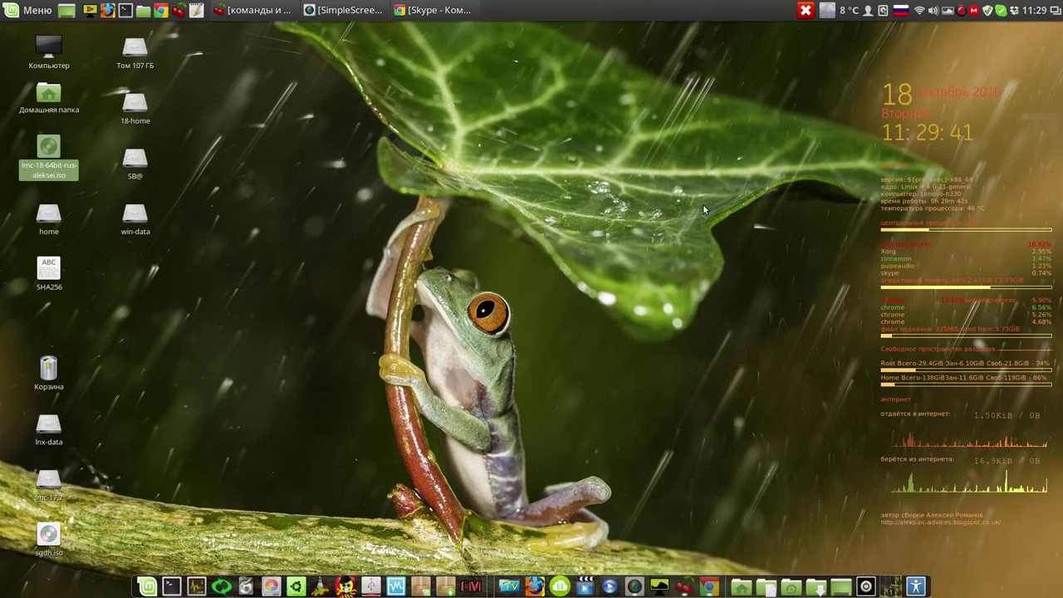
# Quit Variety, and view the actions available for the build's ISO image on the desktop, including bootable USB creation
pyautogui.click(826, 10)
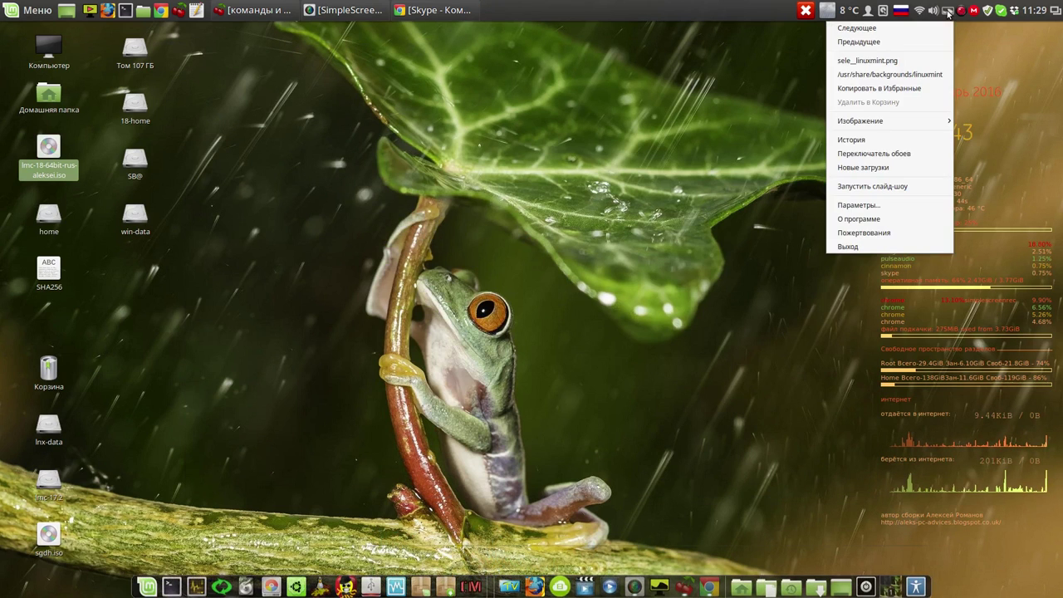
pyautogui.click(876, 236)
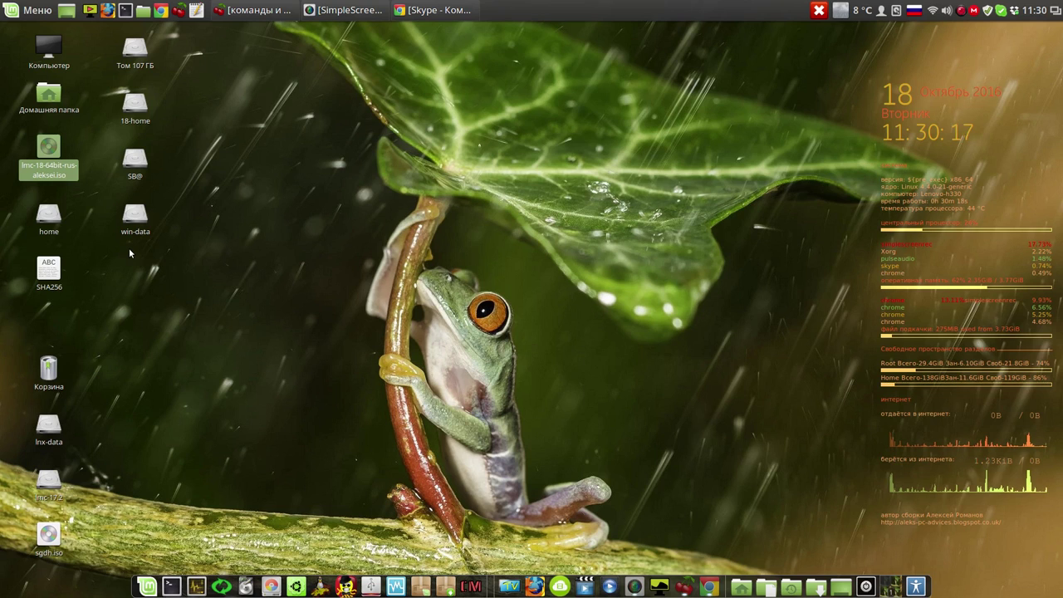
pyautogui.rightClick(47, 153)
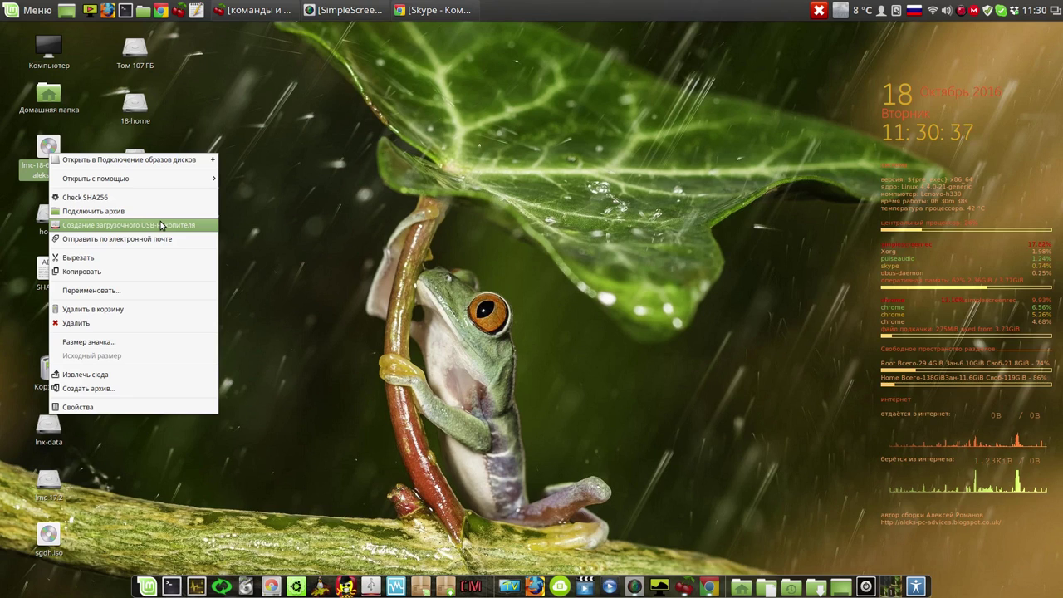
pyautogui.click(304, 226)
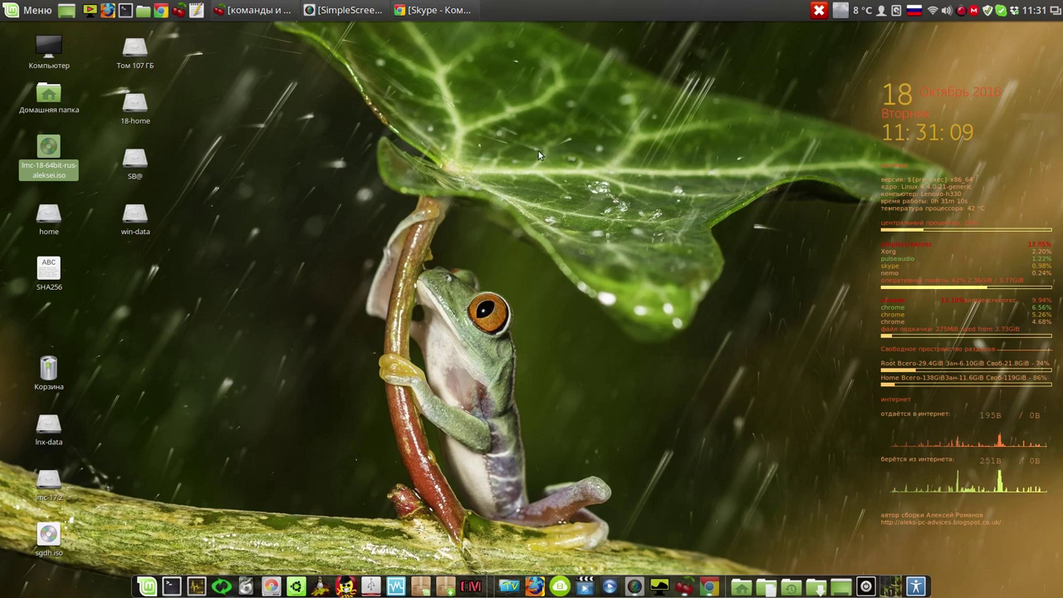
# Set the desktop background to the 1920x1080 Linux Mint image by Sele and close the background settings
pyautogui.rightClick(520, 126)
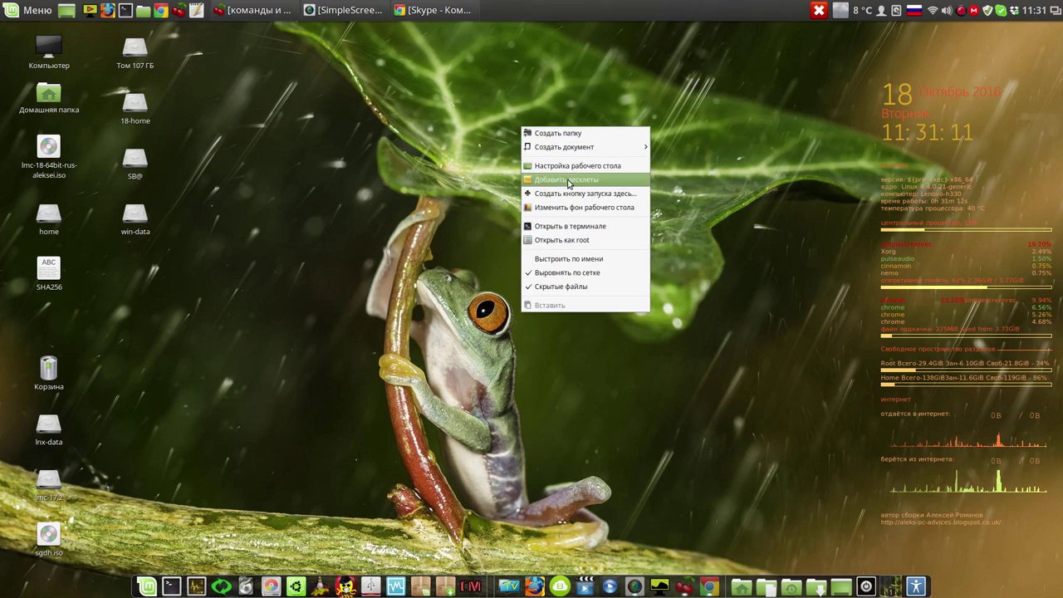
pyautogui.click(575, 206)
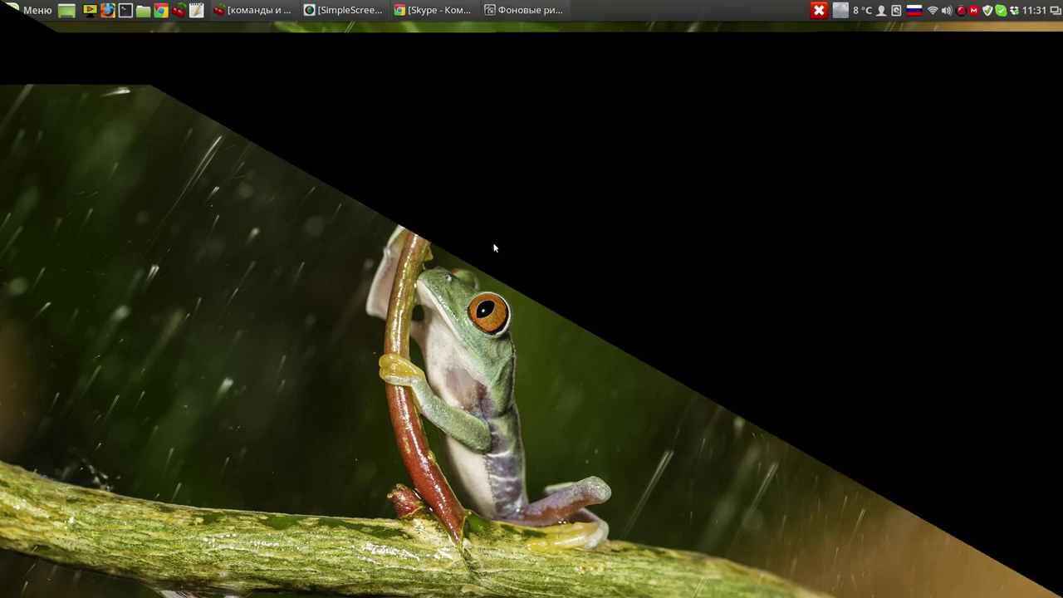
pyautogui.click(594, 224)
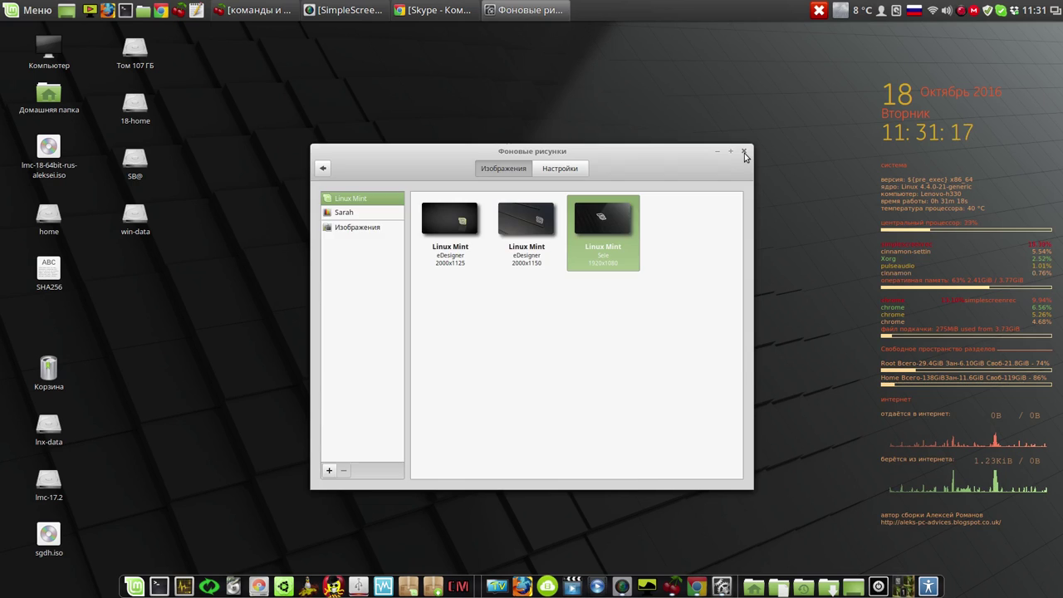
pyautogui.click(743, 150)
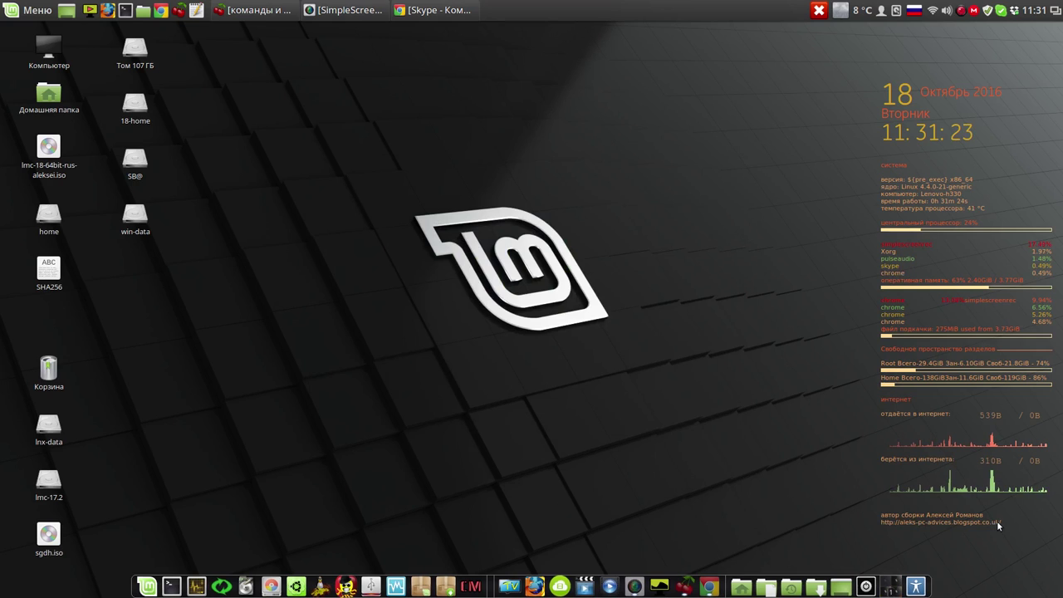
# Switch to Chrome, go to the home page of linux-romanov.info, copy its address, and minimize the browser
pyautogui.click(446, 12)
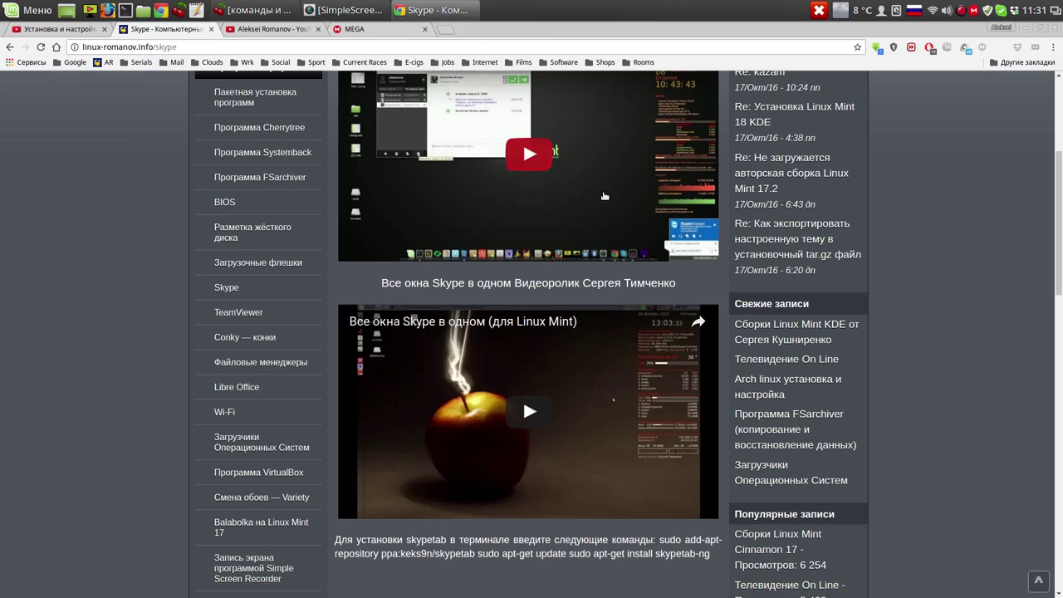
pyautogui.scroll(5, 840, 340)
pyautogui.scroll(2, 842, 334)
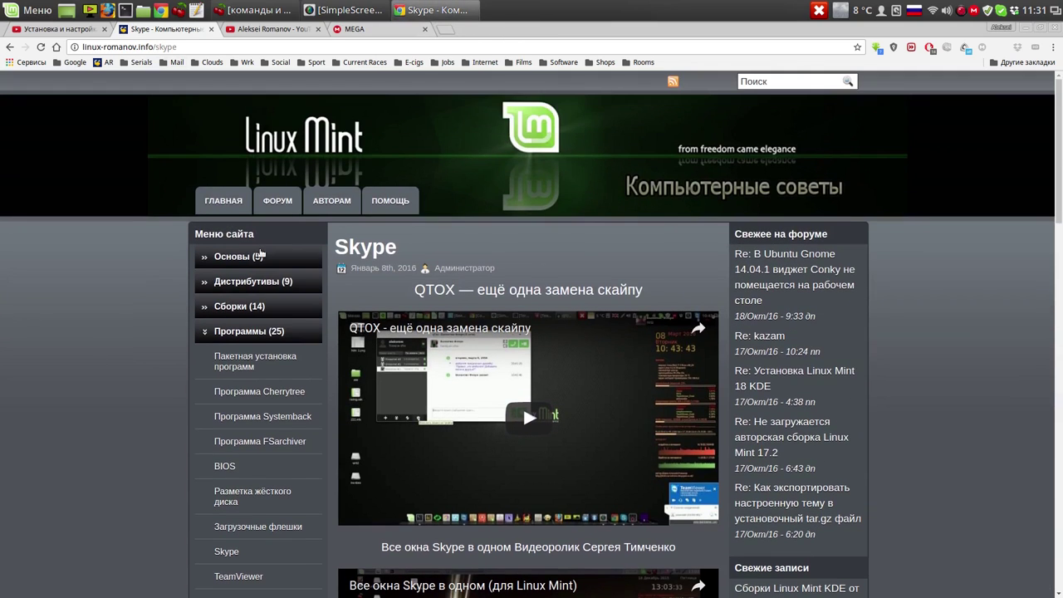
pyautogui.click(233, 144)
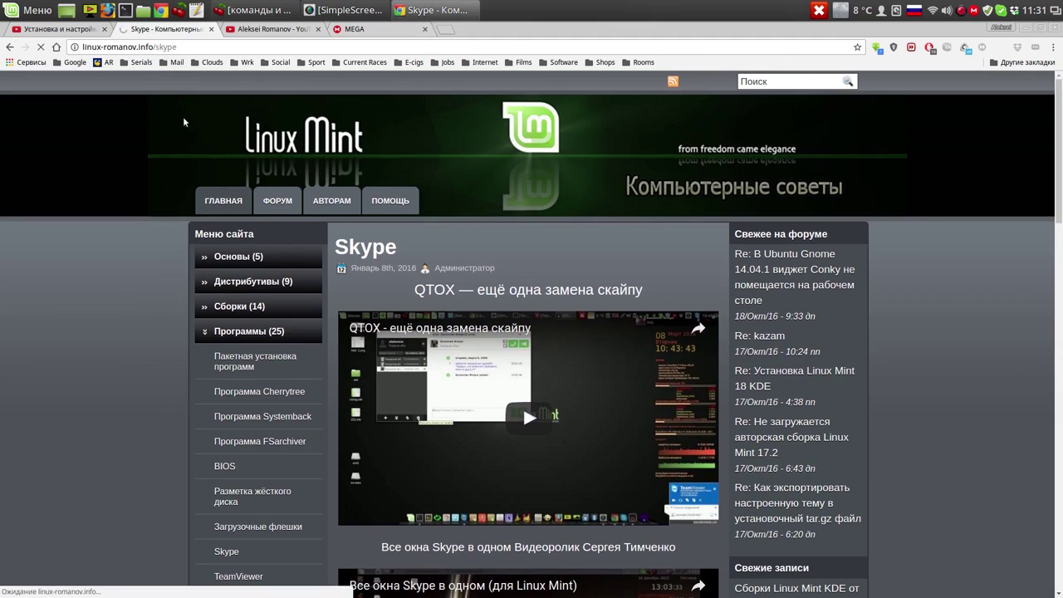
pyautogui.click(194, 47)
pyautogui.press('cmd+c')
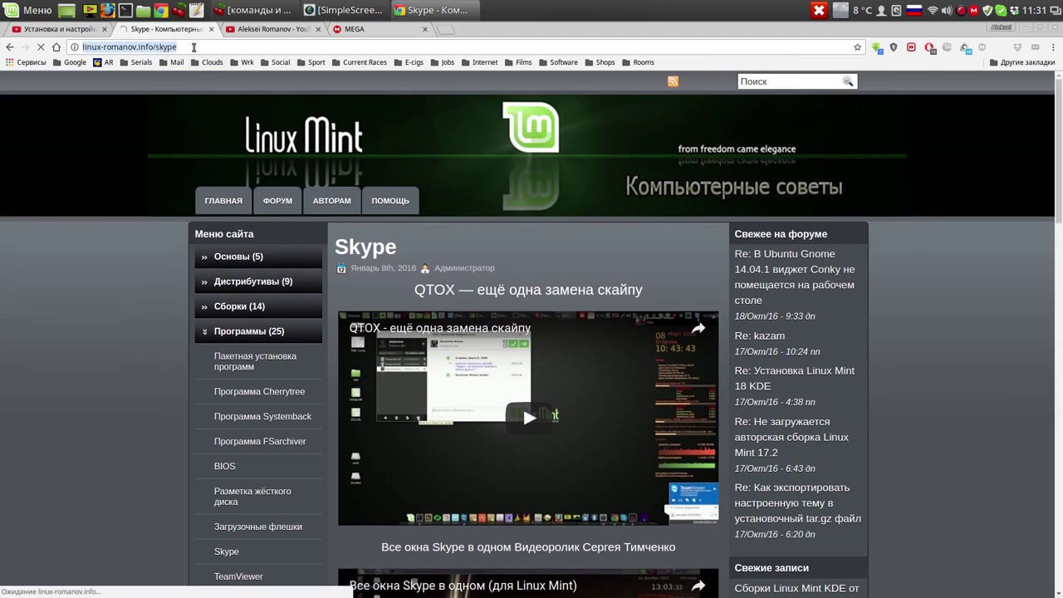
pyautogui.rightClick(132, 54)
pyautogui.click(168, 91)
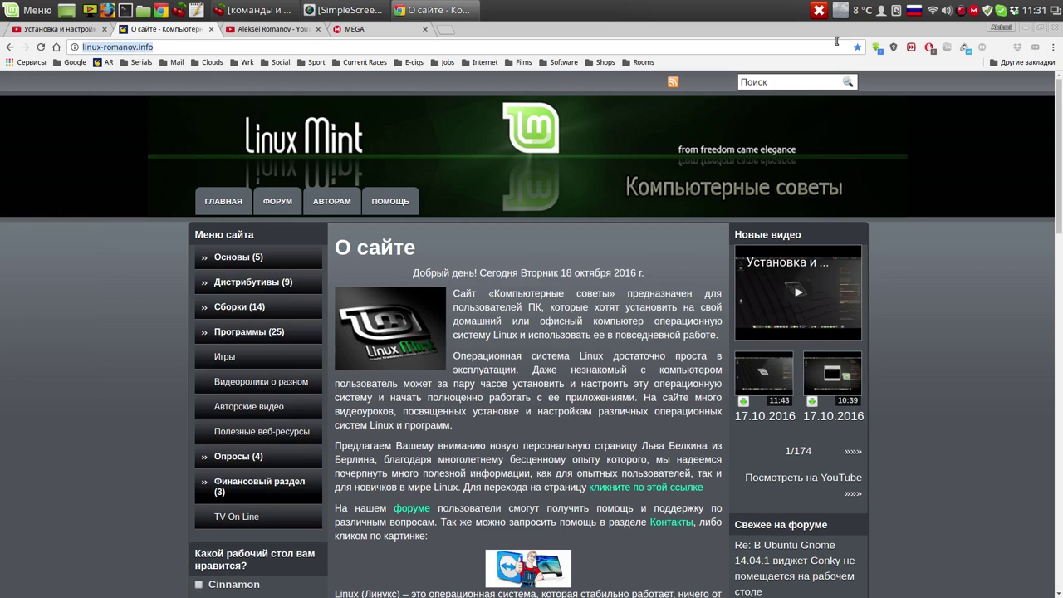
pyautogui.click(1020, 27)
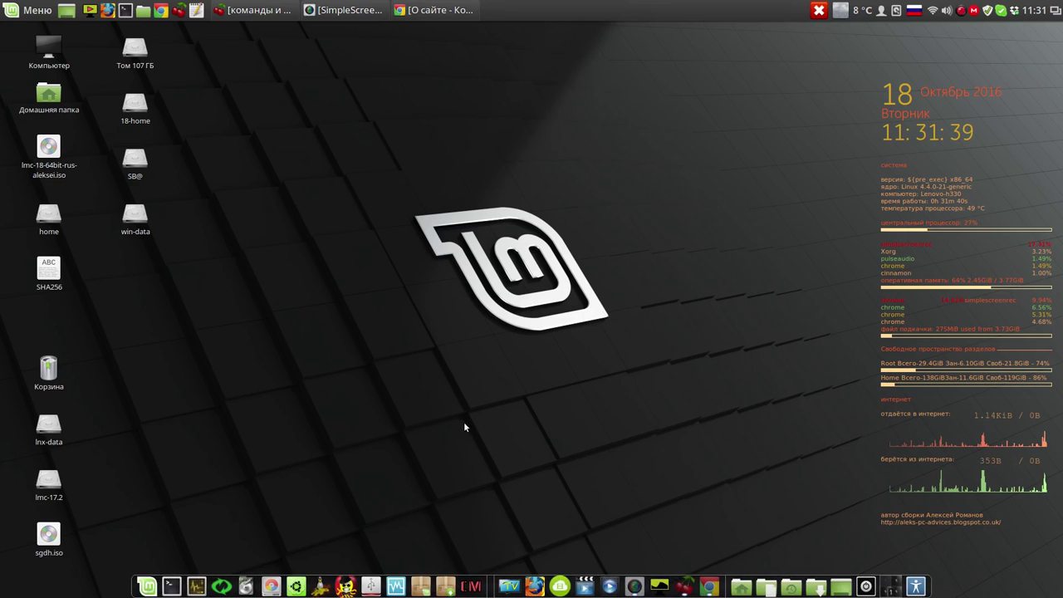
# Launch Conky Manager, open the folder of the conky lmc-18-rus widget, and open its configuration file in an enlarged editor window
pyautogui.click(472, 583)
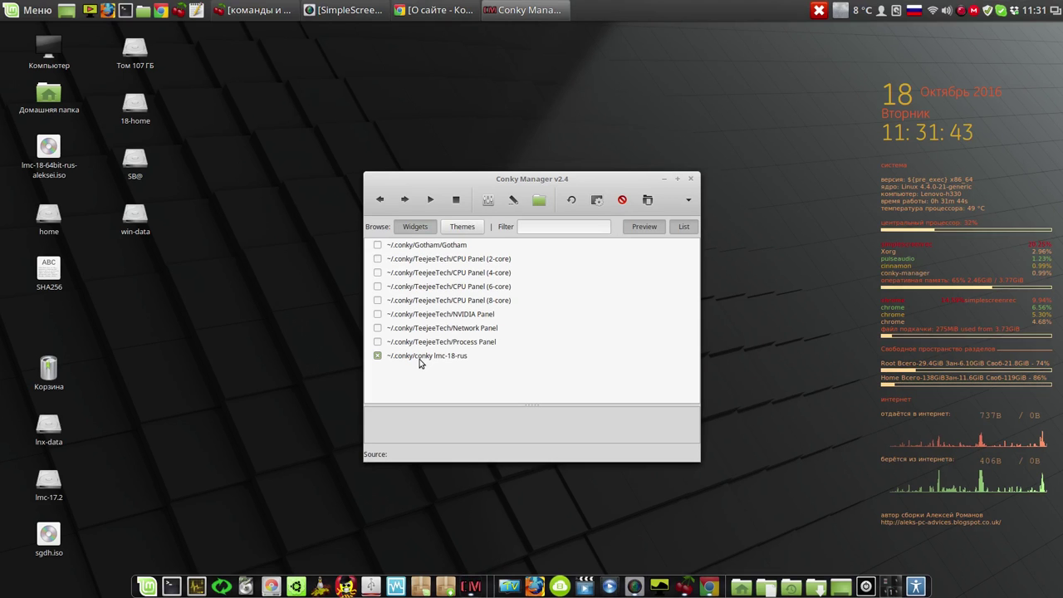
pyautogui.click(419, 361)
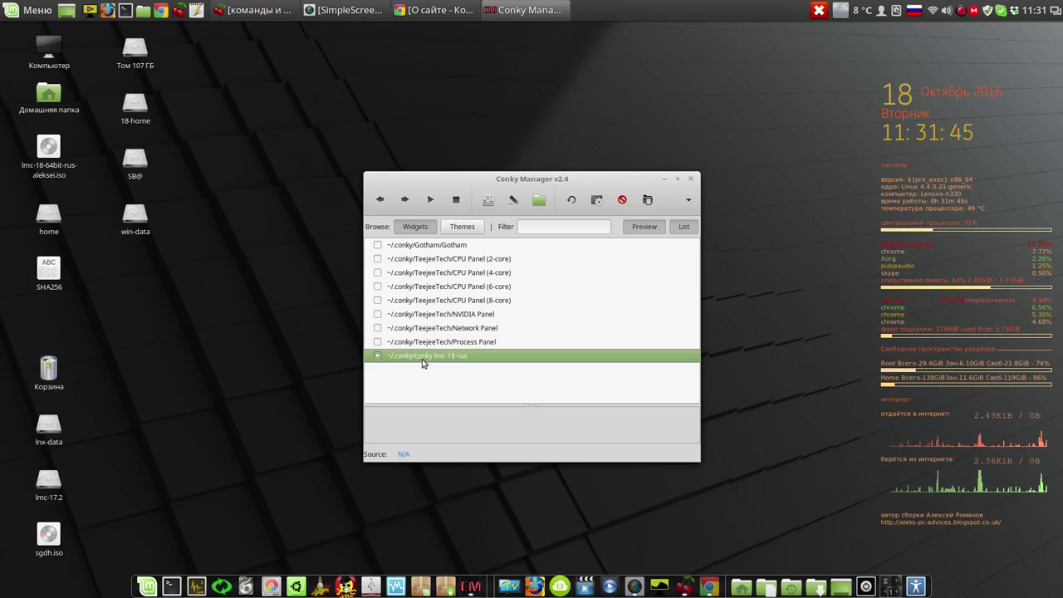
pyautogui.click(538, 200)
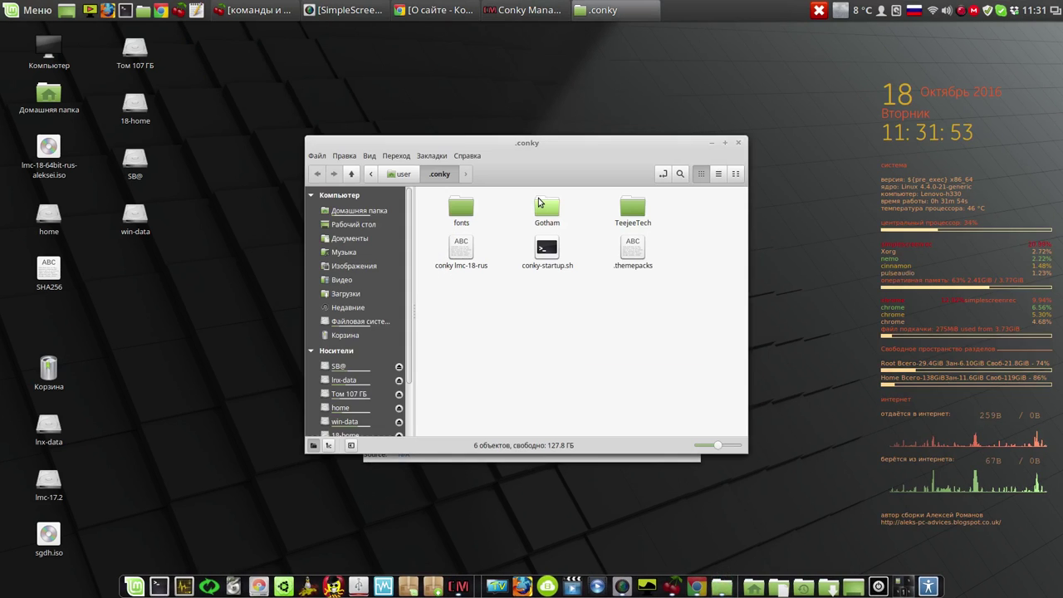
pyautogui.doubleClick(460, 247)
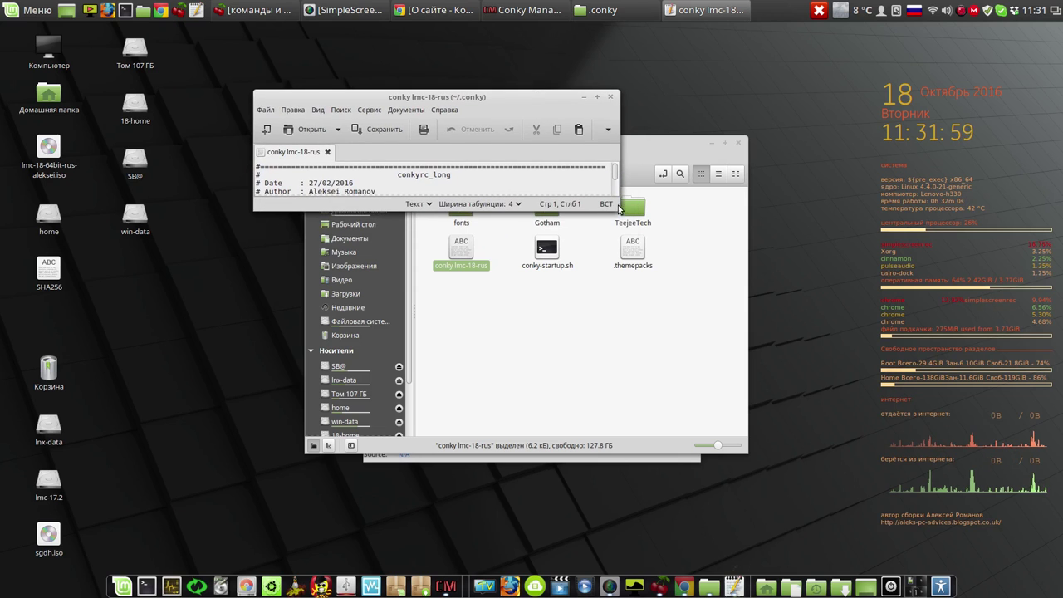
pyautogui.moveTo(618, 209); pyautogui.dragTo(679, 480)
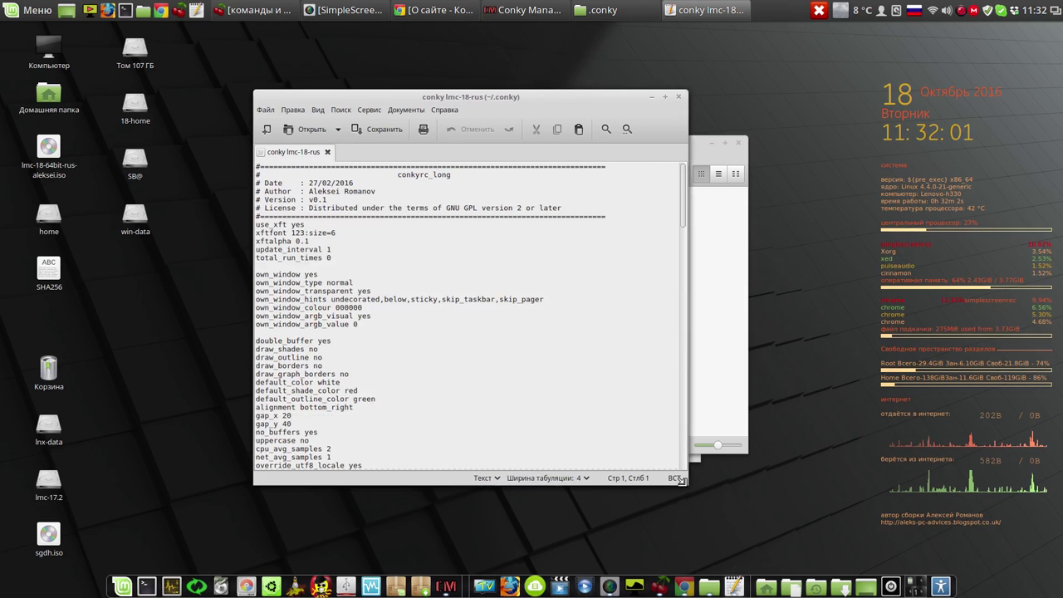
pyautogui.moveTo(682, 210); pyautogui.dragTo(687, 468)
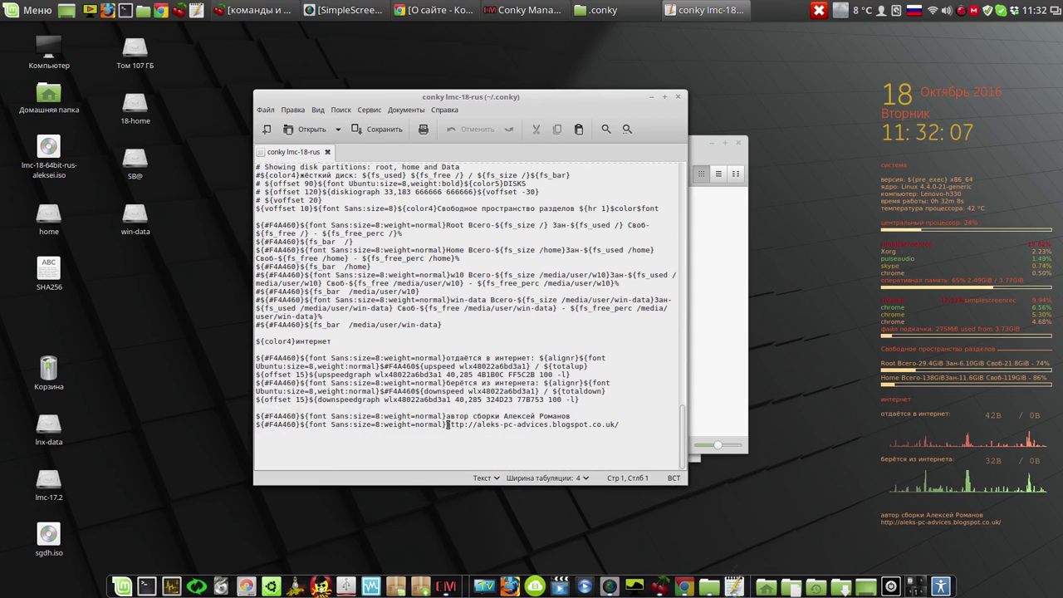
pyautogui.moveTo(447, 424); pyautogui.dragTo(616, 425)
pyautogui.rightClick(603, 422)
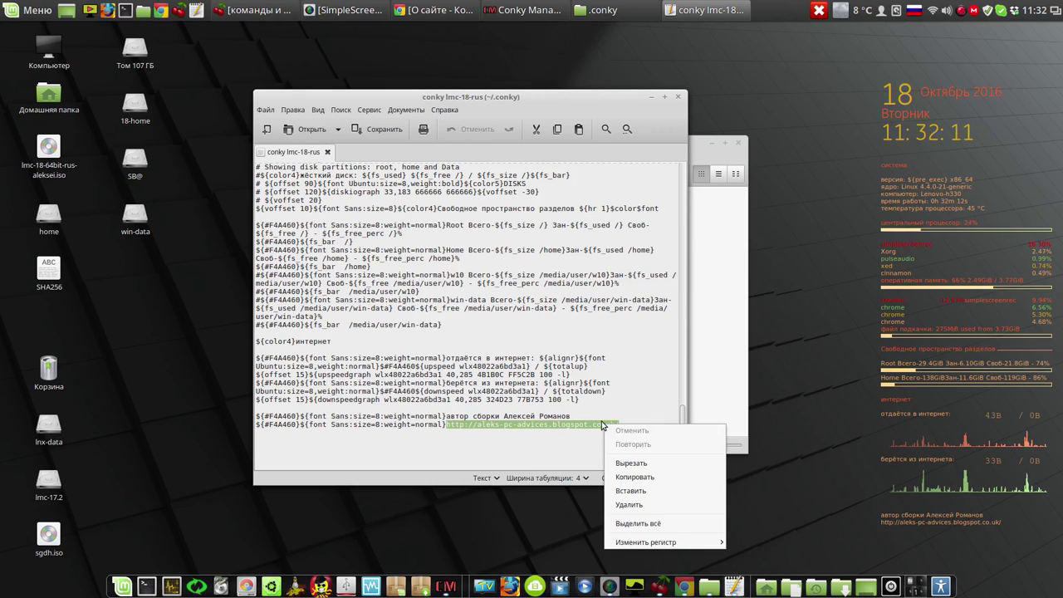
pyautogui.click(635, 490)
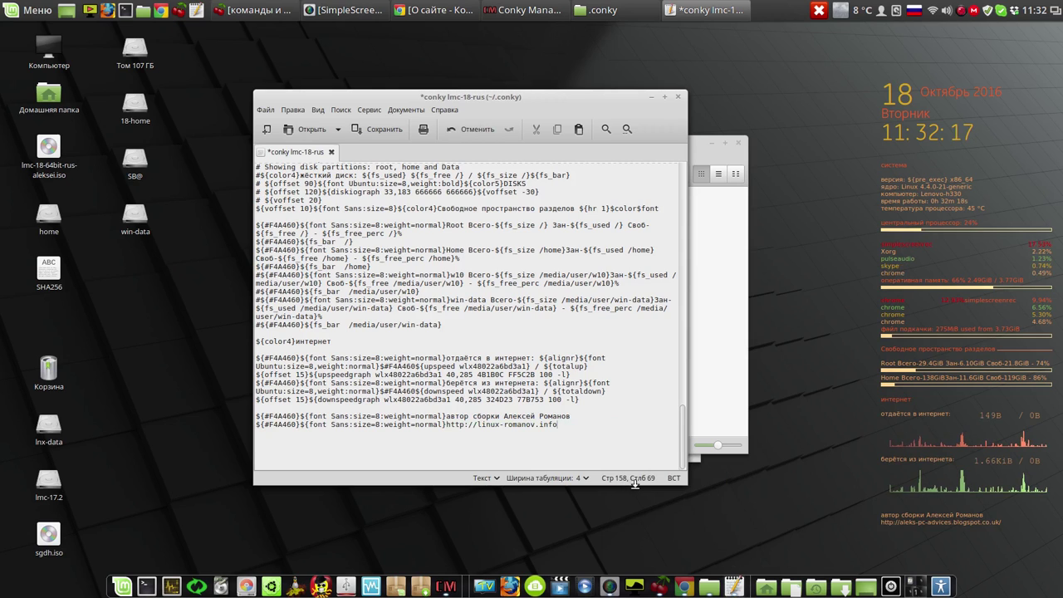
pyautogui.click(390, 131)
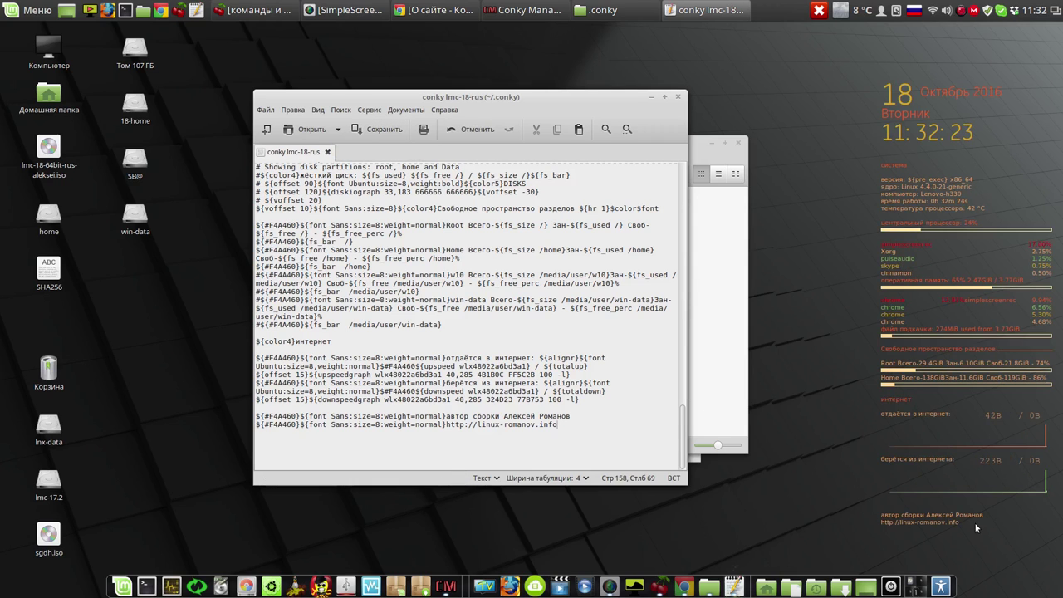
pyautogui.click(677, 97)
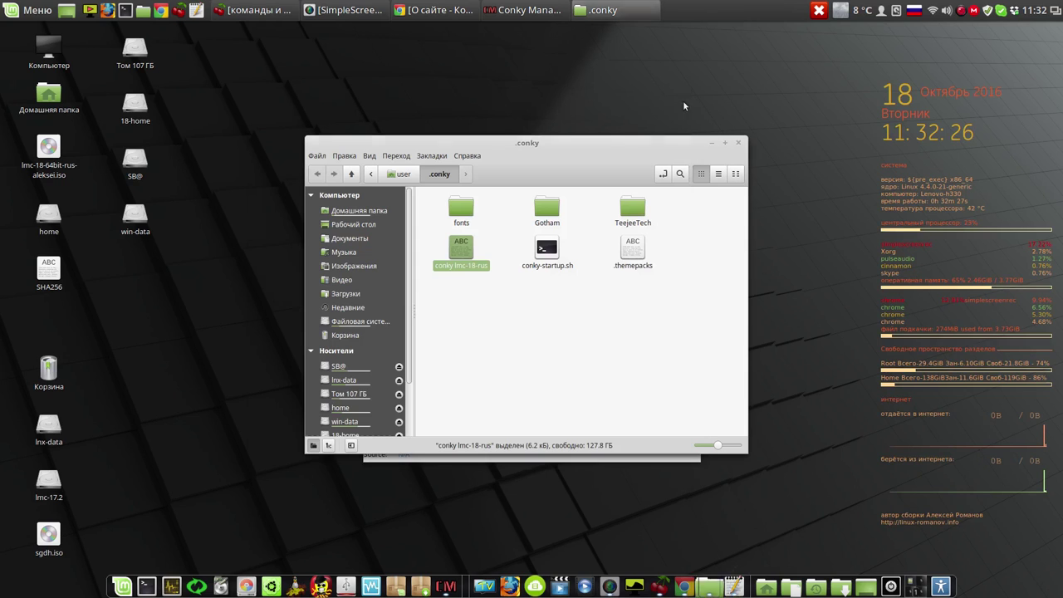
# Open the network settings of the conky lmc-18-rus widget for editing and place a new terminal window beside the dialog
pyautogui.click(736, 144)
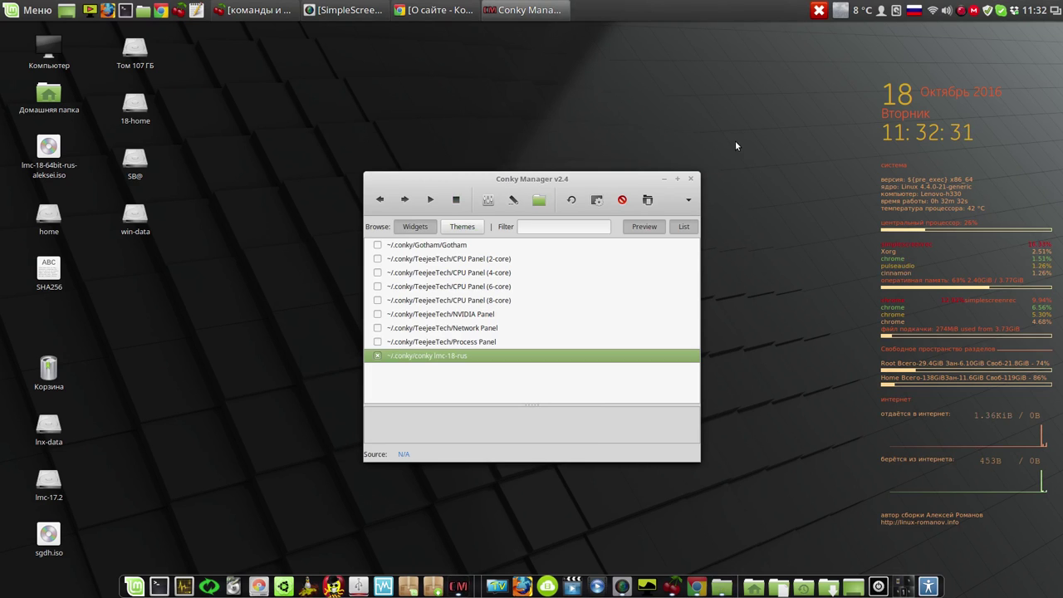
pyautogui.click(489, 204)
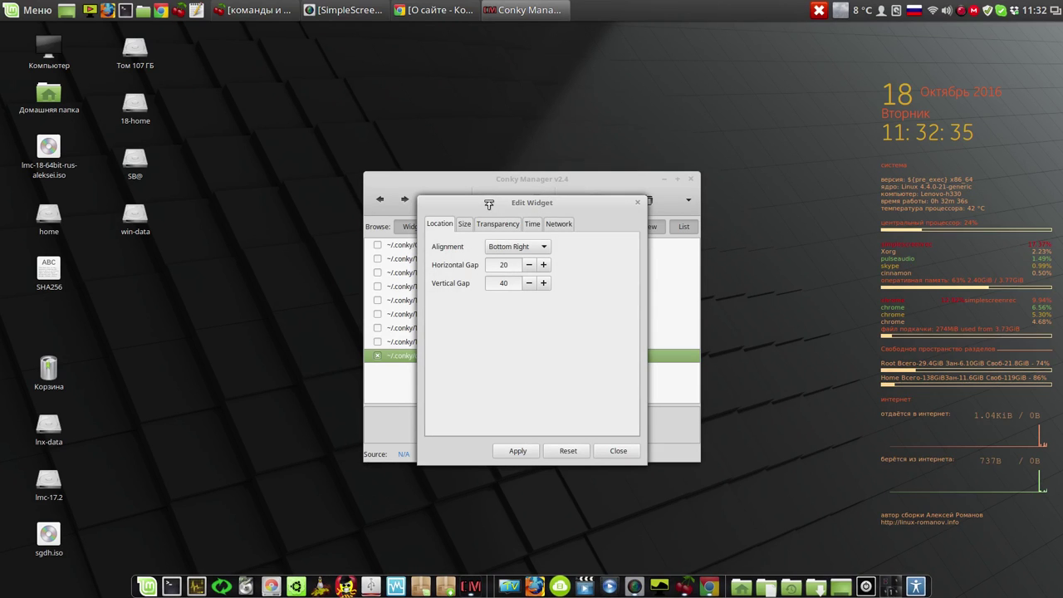
pyautogui.click(564, 225)
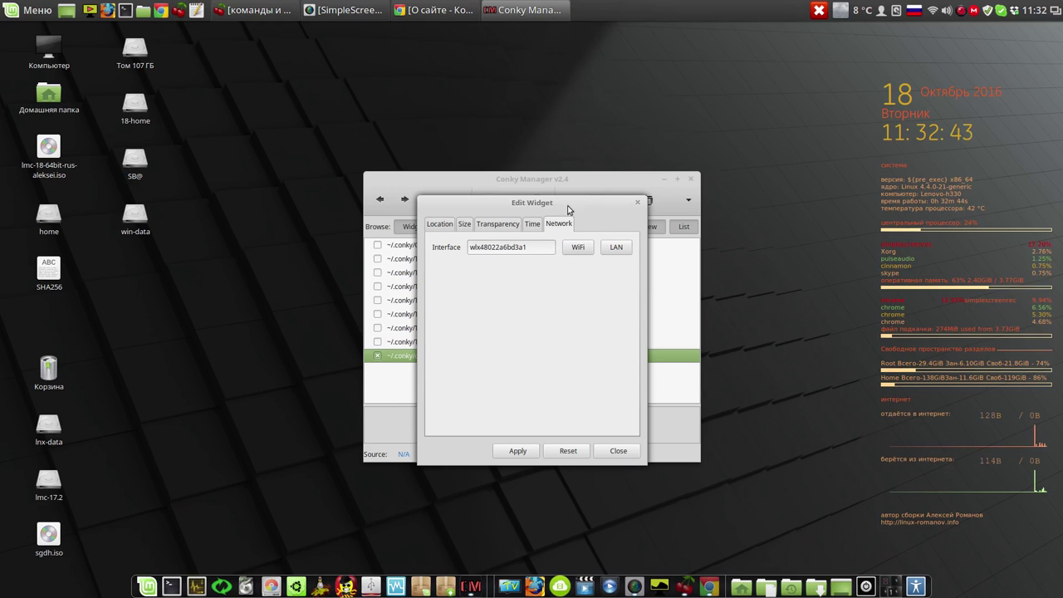
pyautogui.click(125, 10)
pyautogui.moveTo(520, 190); pyautogui.dragTo(183, 108)
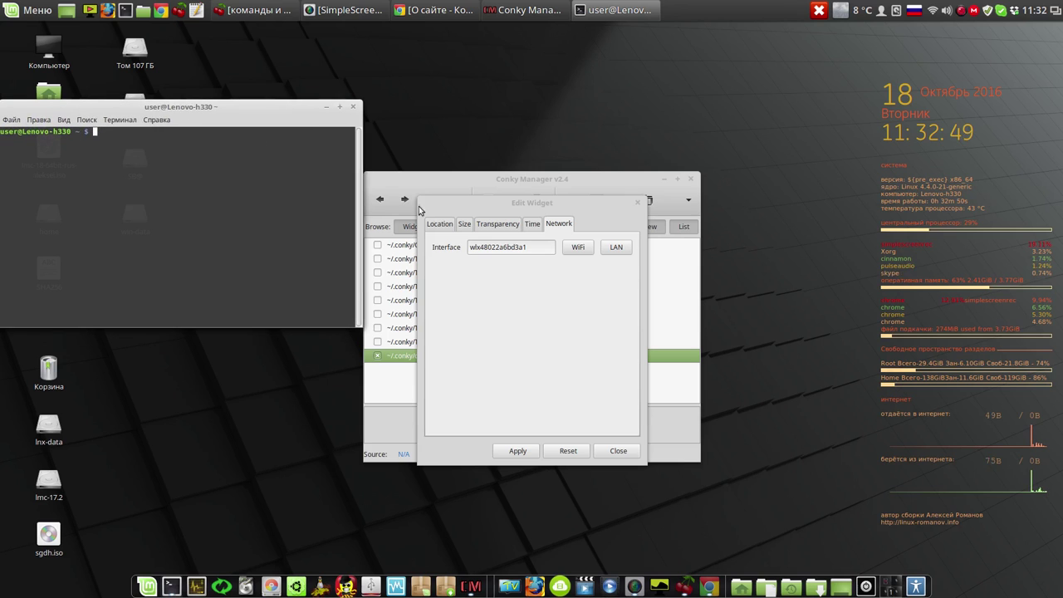
# Set the widget's network interface to the WiFi preset wlan0 and apply it
pyautogui.click(578, 248)
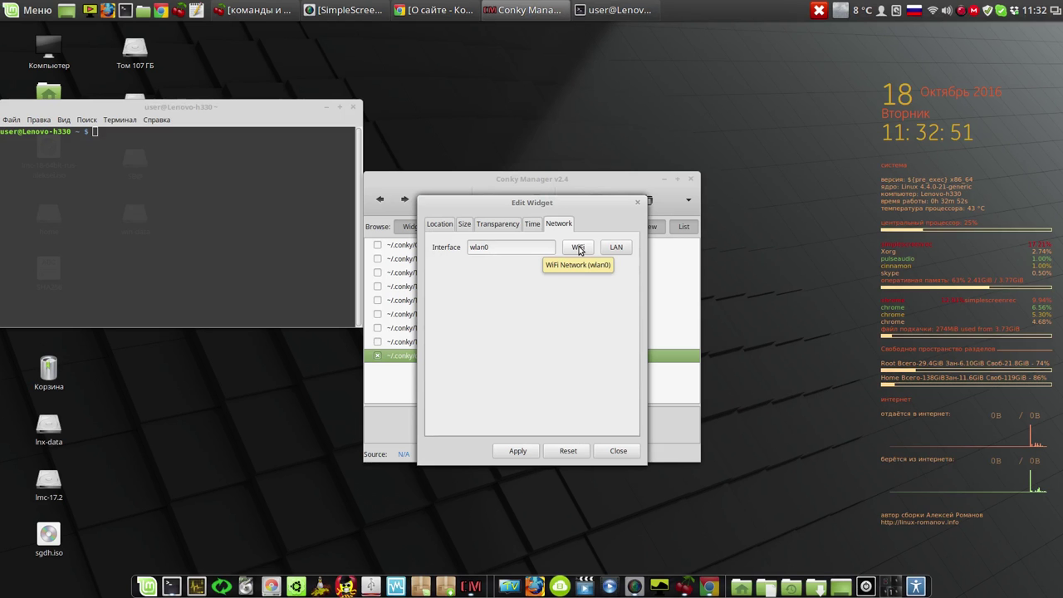
pyautogui.click(517, 450)
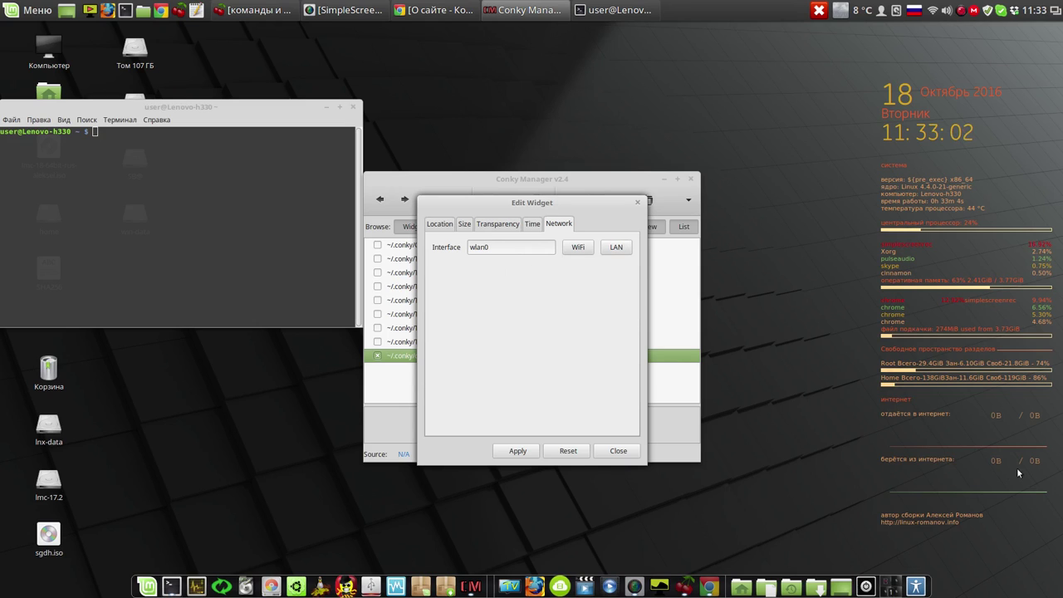
# Run iwconfig in the terminal, using the English keyboard layout
pyautogui.click(219, 197)
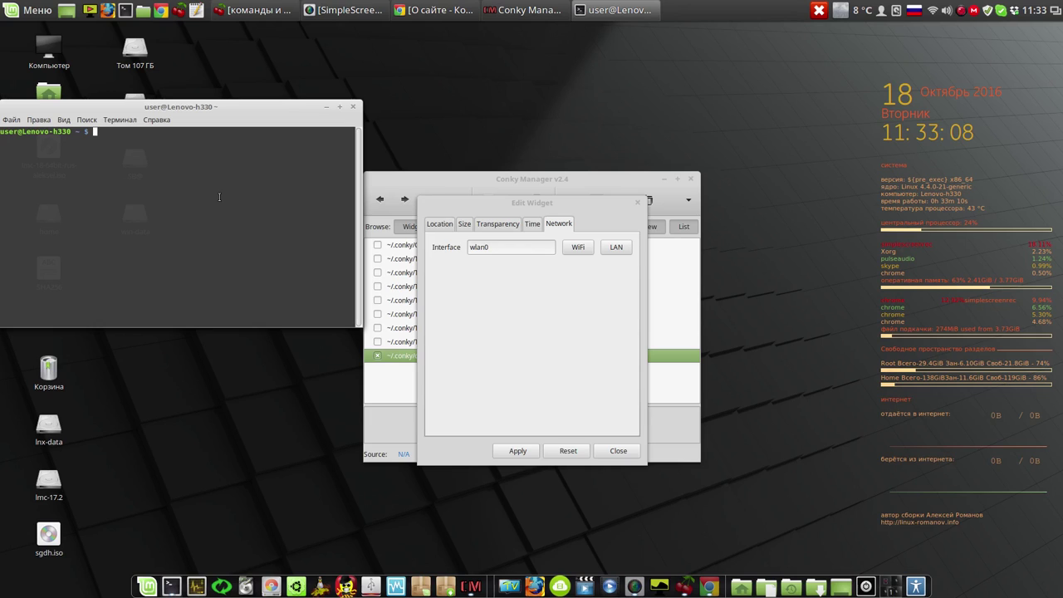
pyautogui.write('s')
pyautogui.write('u')
pyautogui.write('сщт')
pyautogui.write('аш')
pyautogui.write('п')
pyautogui.hotkey('alt', 'shift')
pyautogui.press('BackSpace')
pyautogui.press('BackSpace')
pyautogui.press('BackSpace')
pyautogui.press('BackSpace')
pyautogui.press('BackSpace')
pyautogui.press('BackSpace')
pyautogui.press('BackSpace')
pyautogui.write('iwconfig')
pyautogui.press('Return')
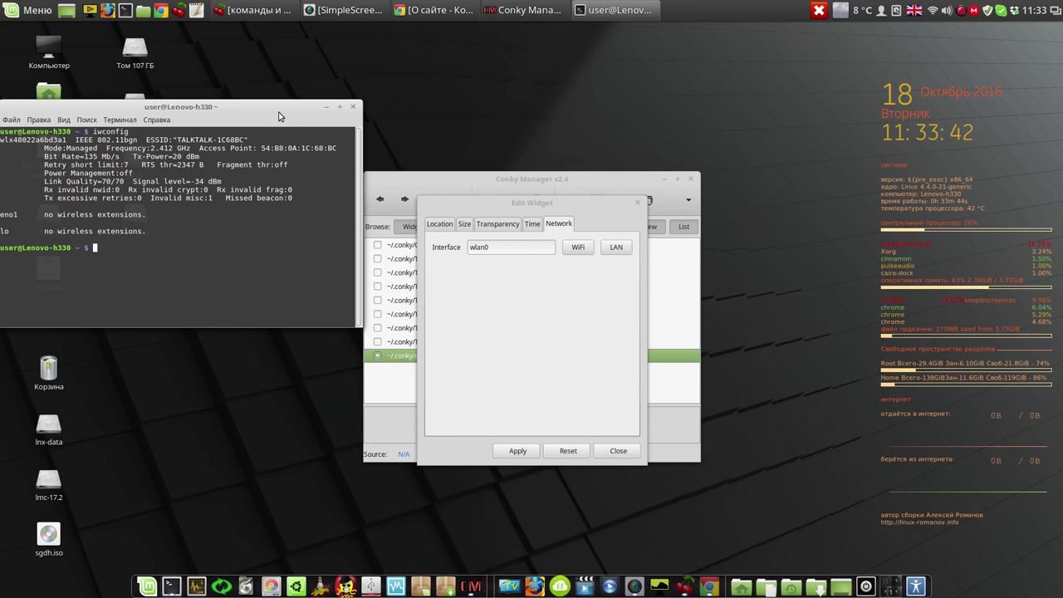
# Copy the wireless interface name wlx48022a6bd3a1 from the iwconfig output
pyautogui.moveTo(273, 107); pyautogui.dragTo(305, 88)
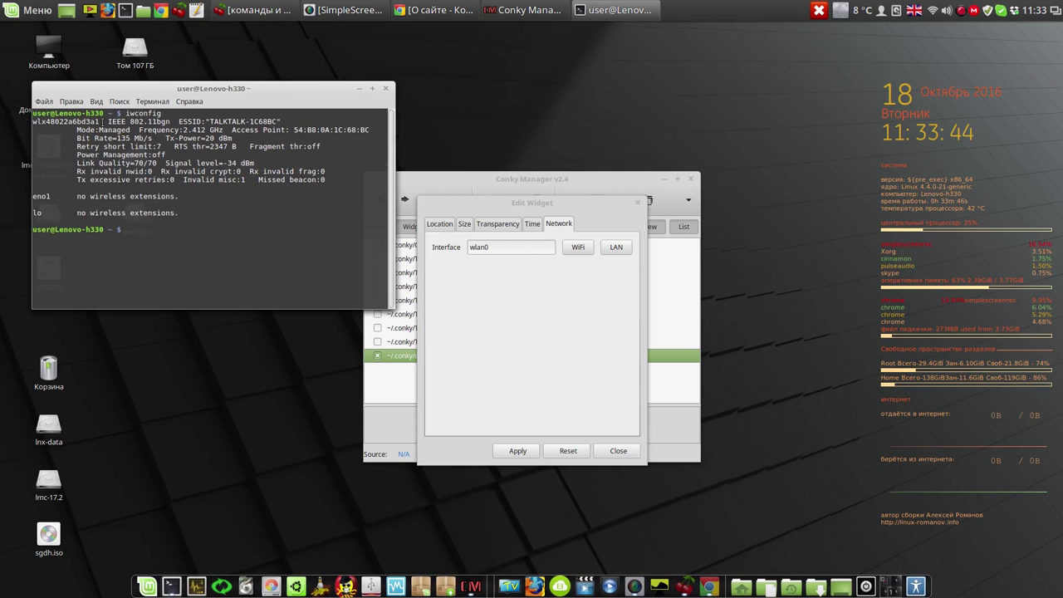
pyautogui.moveTo(100, 121); pyautogui.dragTo(33, 122)
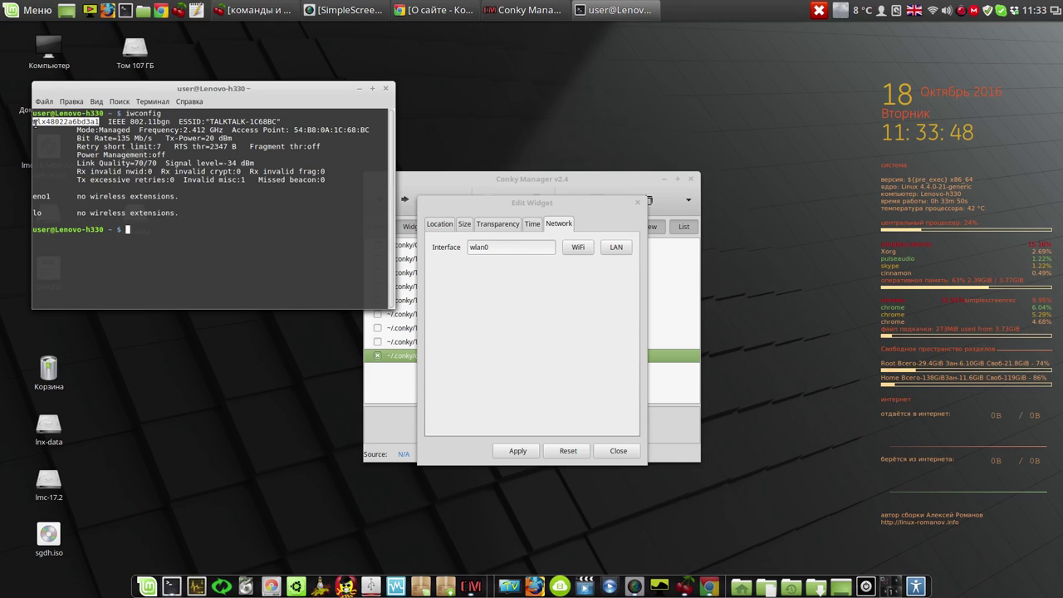
pyautogui.rightClick(50, 126)
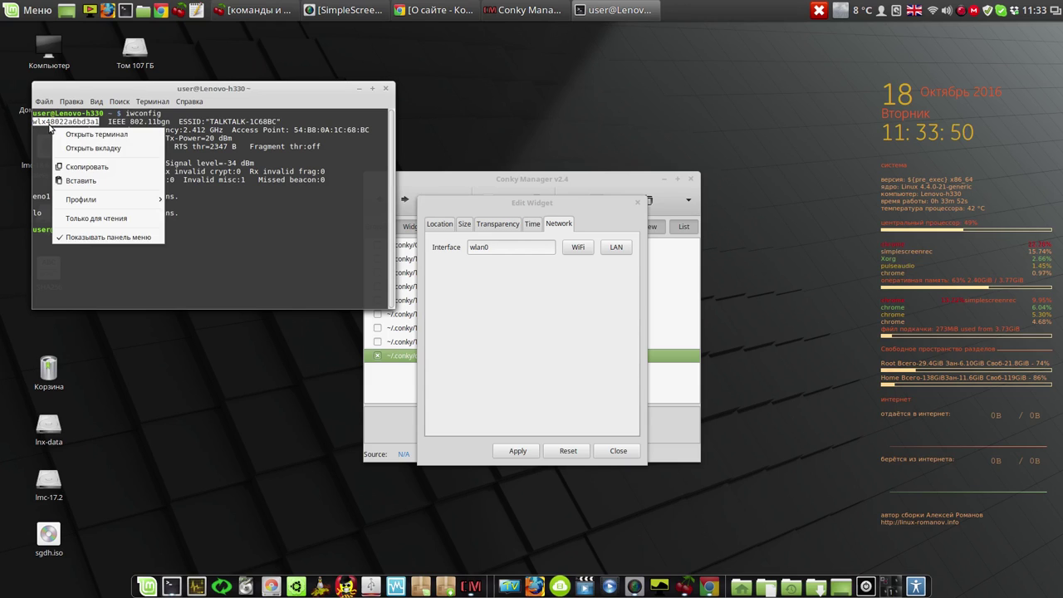
pyautogui.click(78, 167)
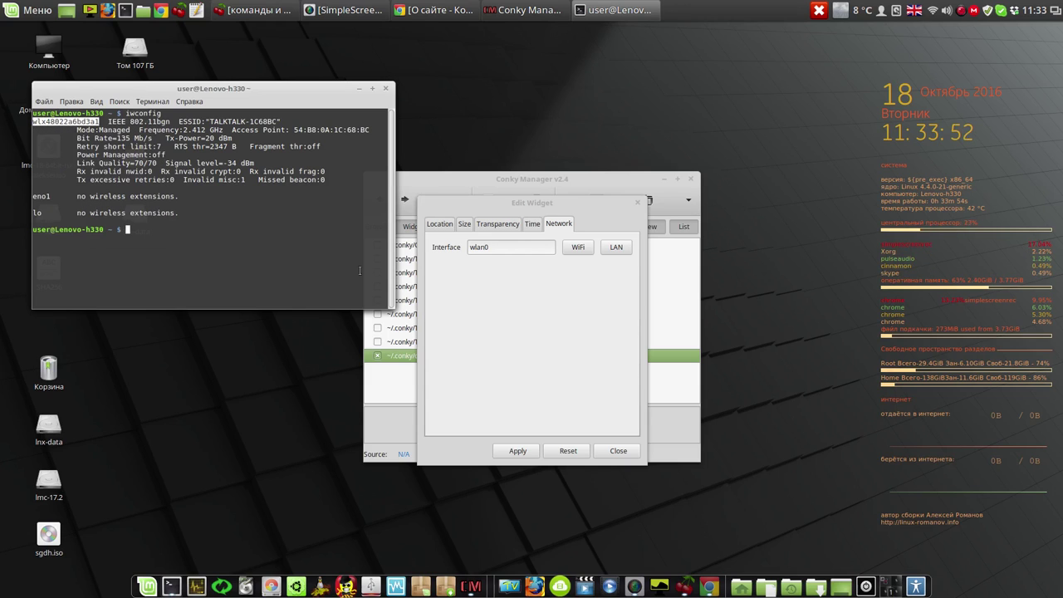
# Replace the widget's network interface with the copied wlx48022a6bd3a1, apply it and close the widget editor
pyautogui.click(494, 246)
pyautogui.moveTo(494, 247); pyautogui.dragTo(470, 247)
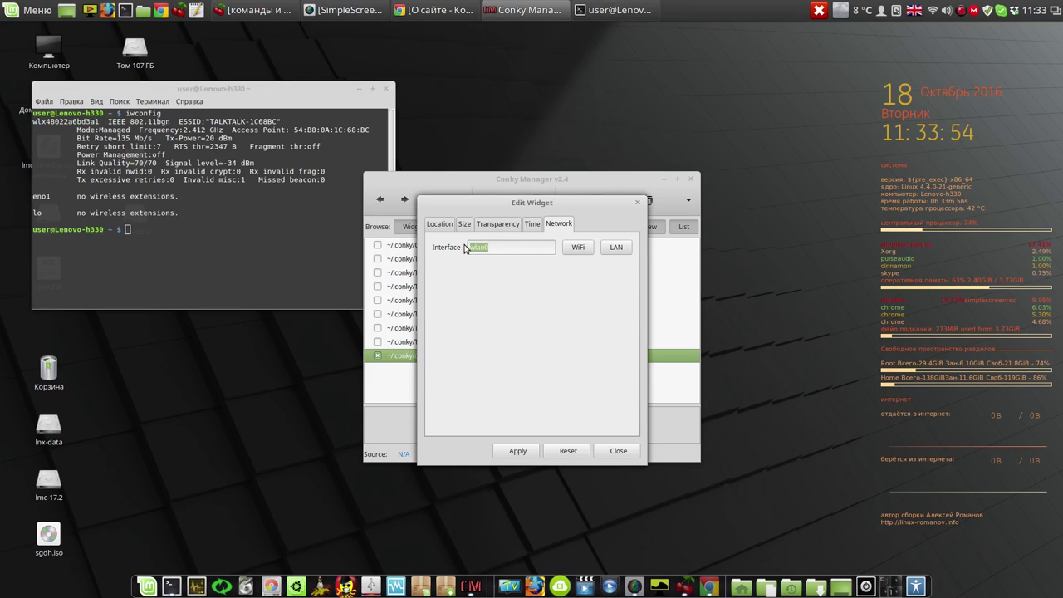
pyautogui.rightClick(477, 246)
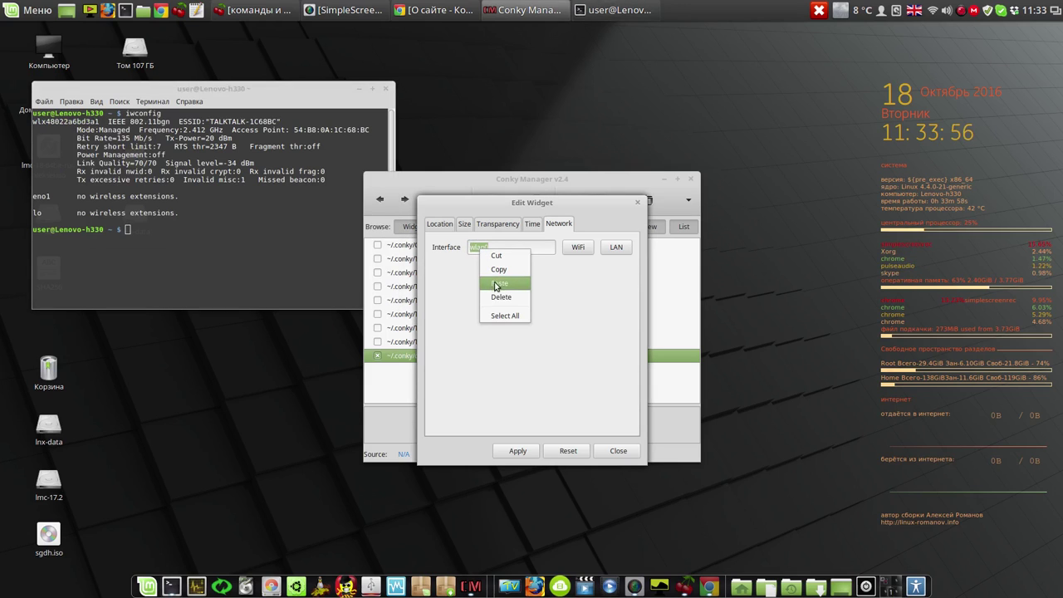
pyautogui.click(496, 283)
pyautogui.click(516, 449)
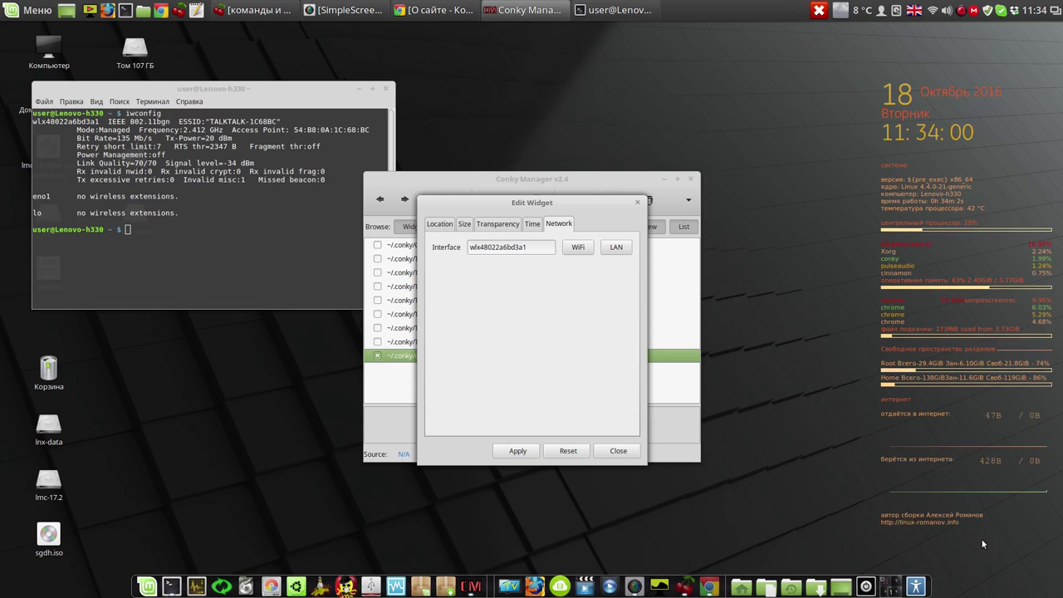
pyautogui.click(624, 454)
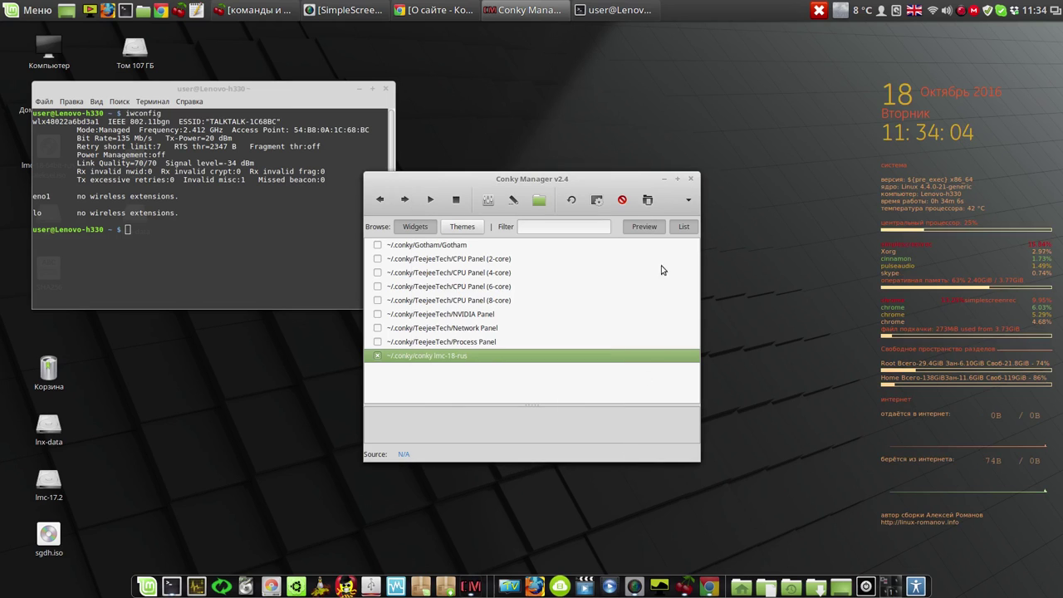
# Examine Conky Manager's general settings for running at system startup and the startup delay, leaving them as they are
pyautogui.click(691, 199)
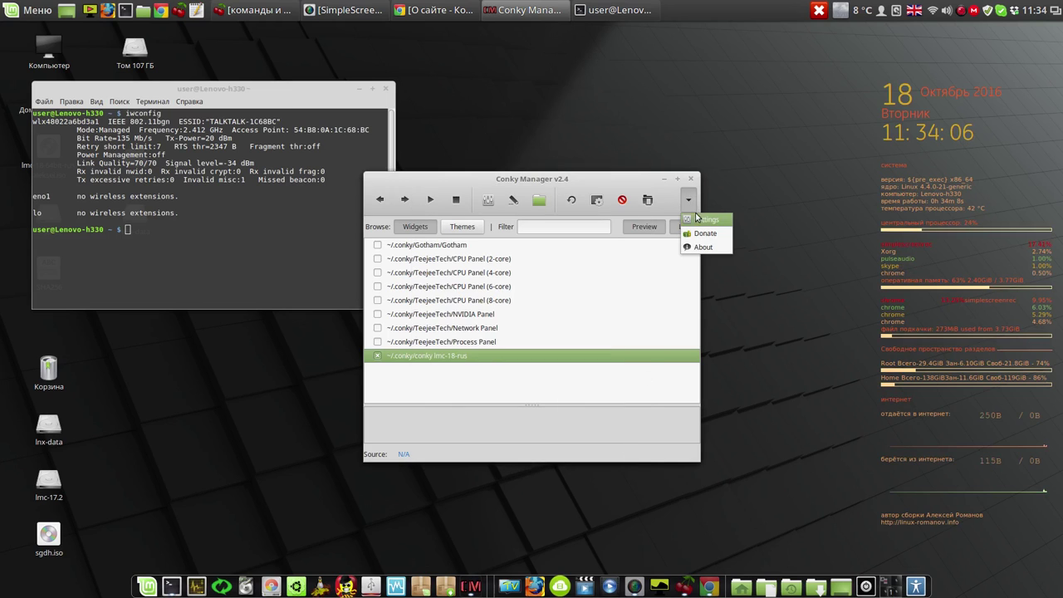
pyautogui.click(699, 220)
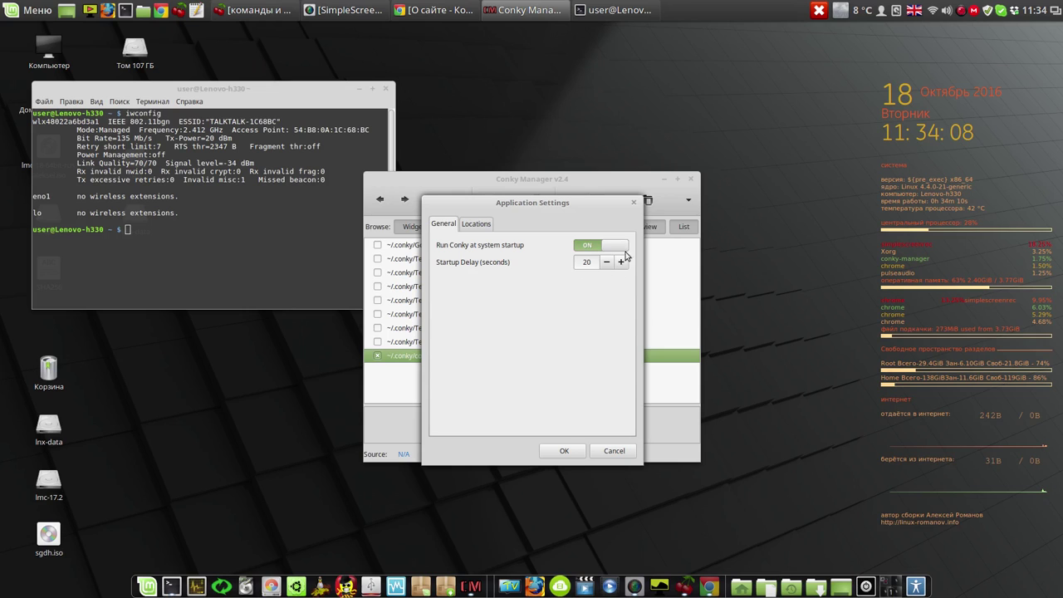
pyautogui.click(633, 204)
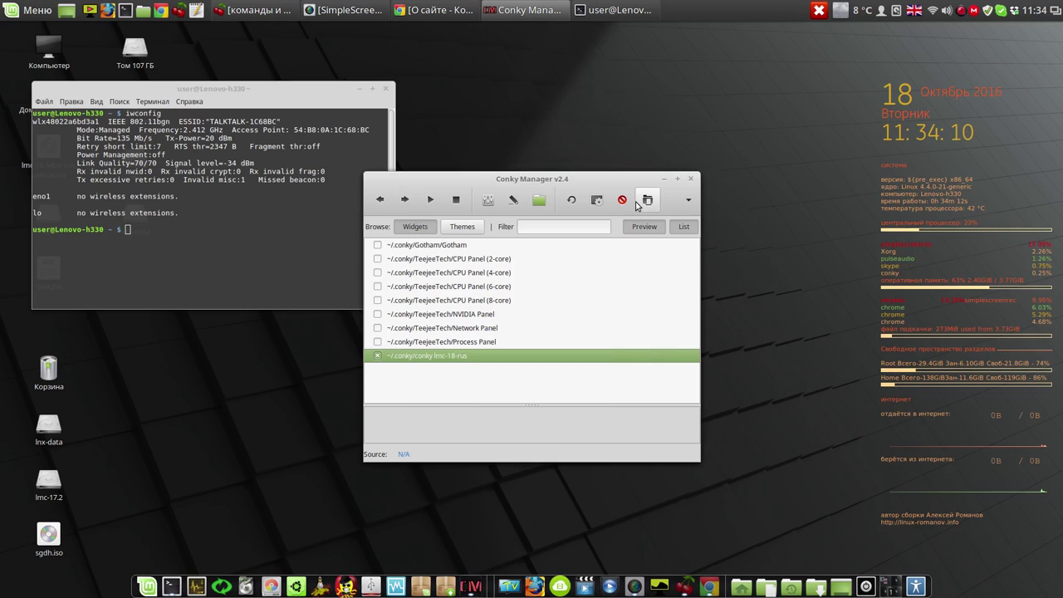
# Close the terminal, turn off the conky lmc-18-rus widget and close Conky Manager
pyautogui.click(388, 90)
pyautogui.moveTo(604, 181); pyautogui.dragTo(550, 98)
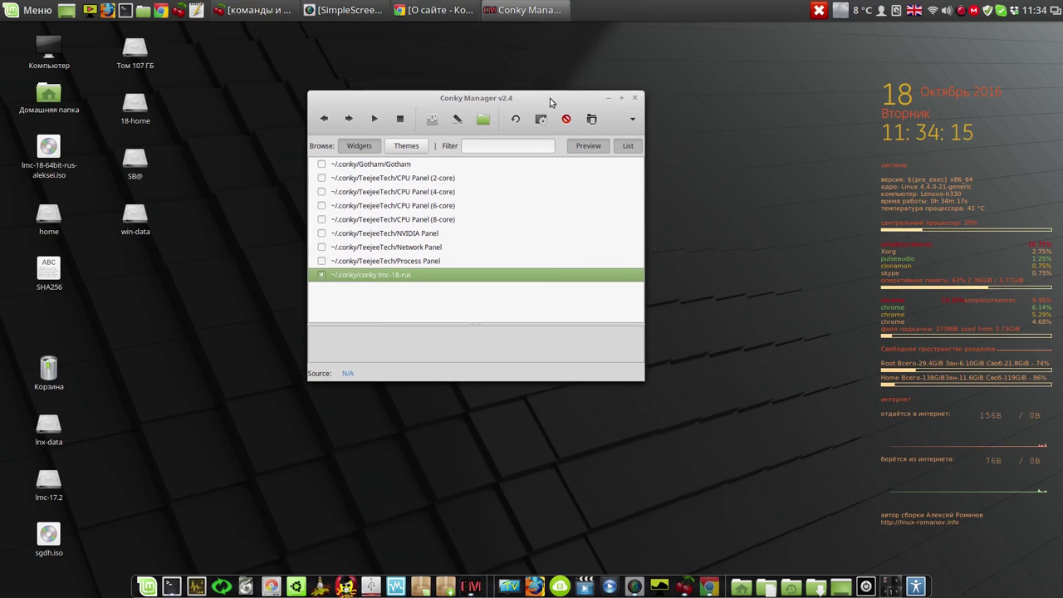
pyautogui.click(322, 275)
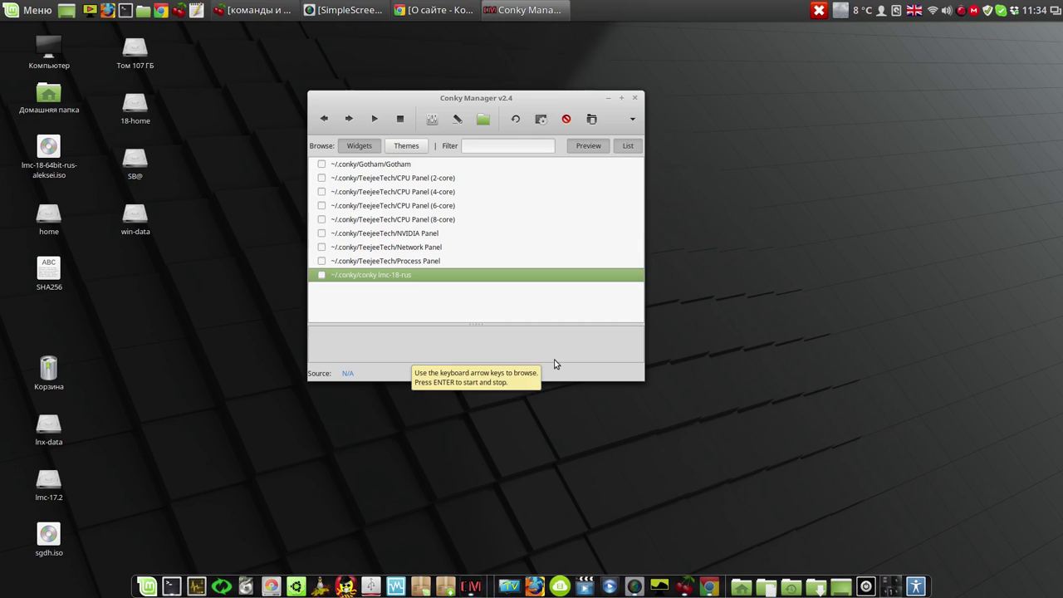
pyautogui.click(634, 98)
# Relaunch Conky Manager, turn the conky lmc-18-rus widget back on and close the manager
pyautogui.click(470, 586)
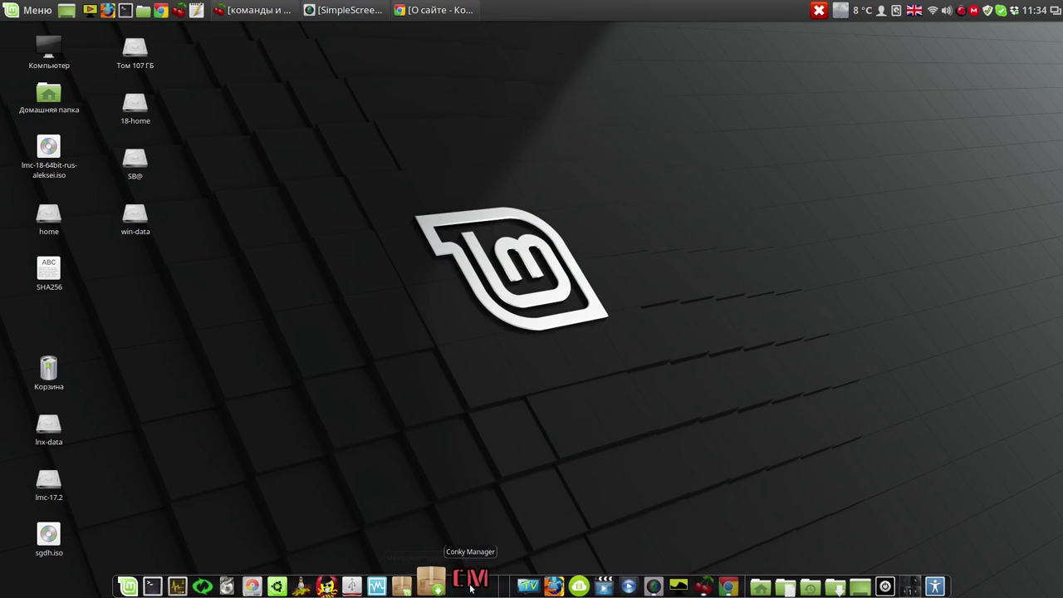
pyautogui.click(378, 355)
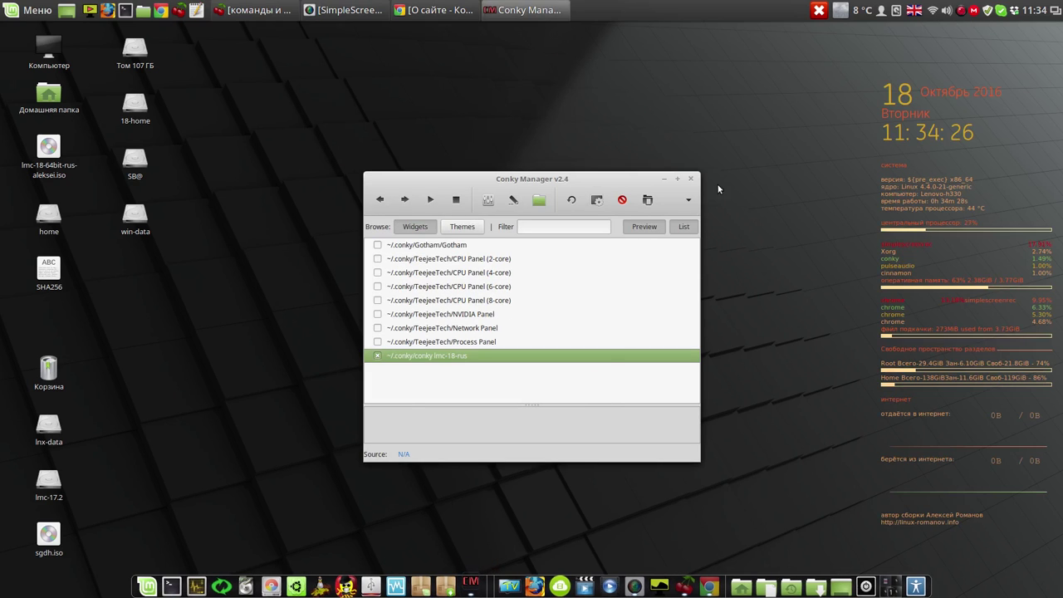
pyautogui.click(689, 179)
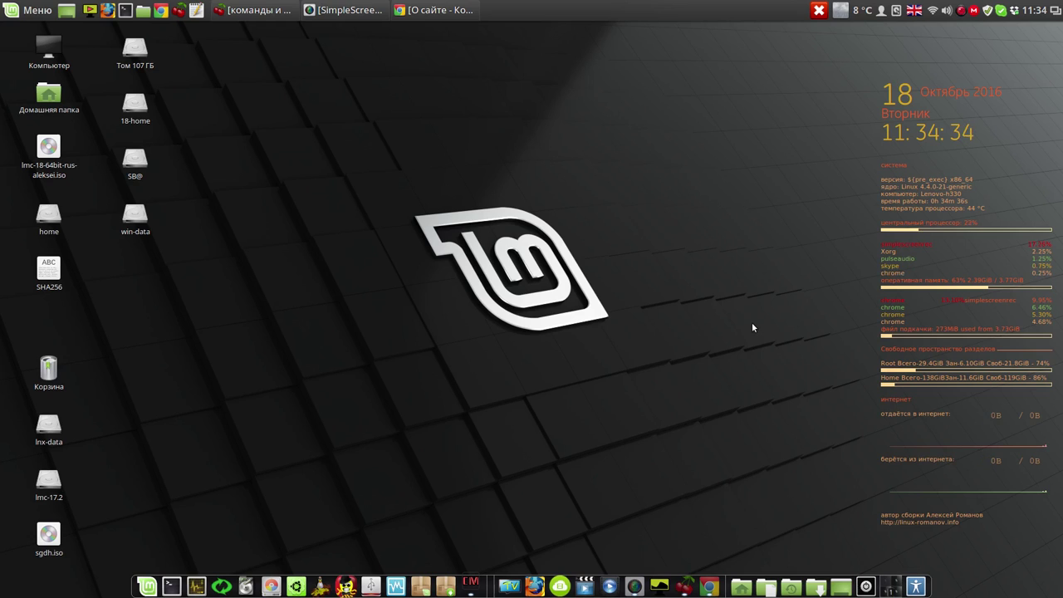
# View the forecast of the panel's weather applet and open the applet's settings
pyautogui.click(848, 14)
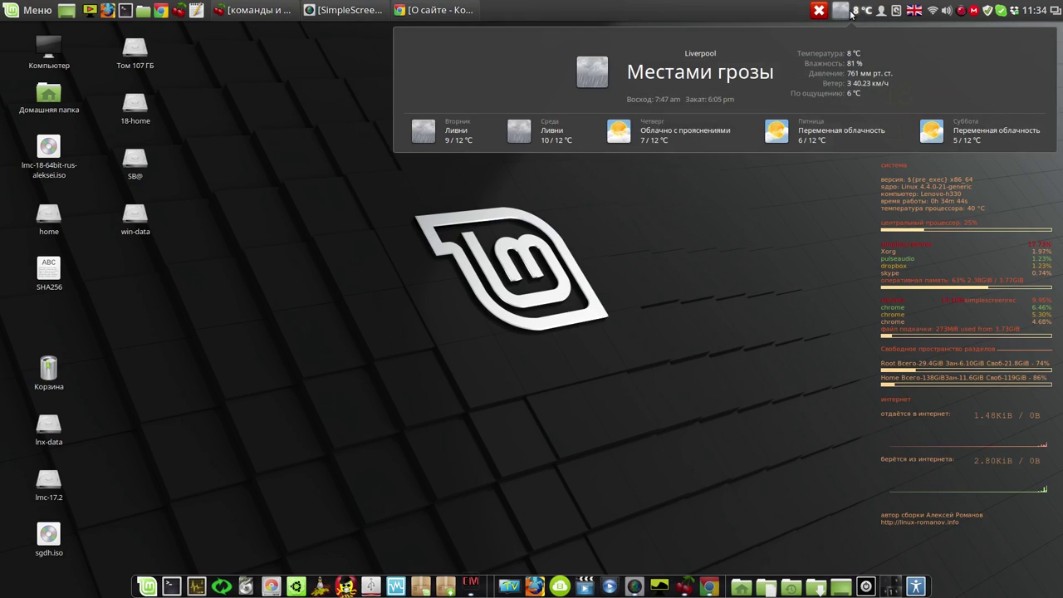
pyautogui.click(735, 20)
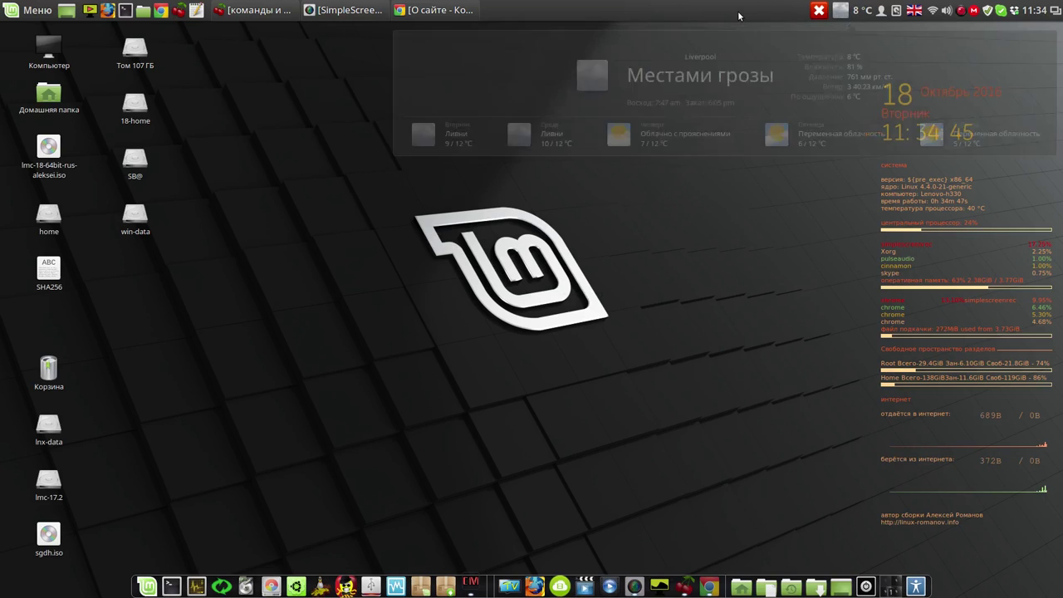
pyautogui.rightClick(851, 11)
pyautogui.click(875, 60)
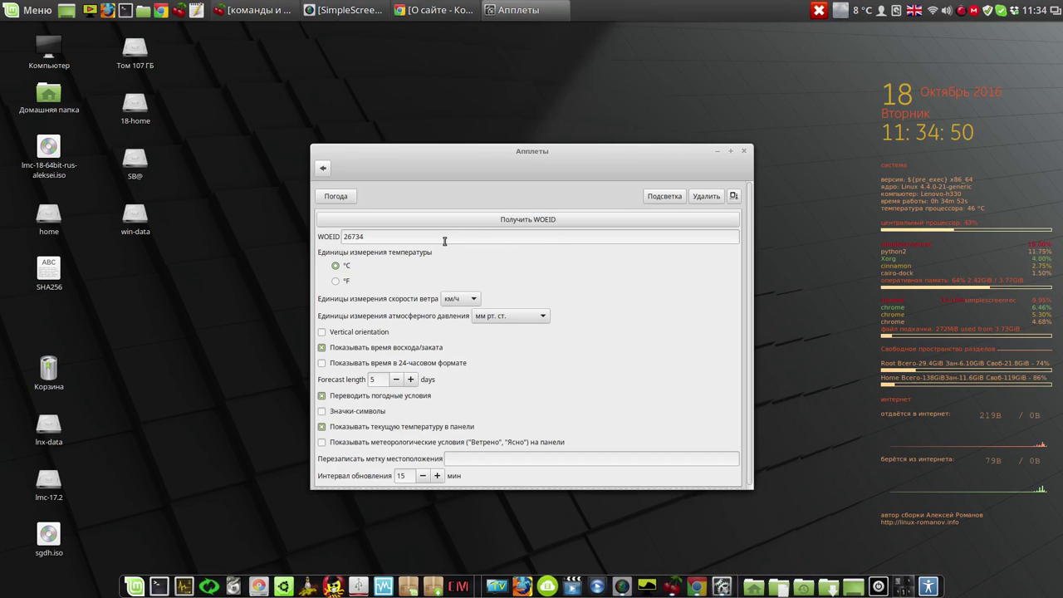
# Open the WOEID lookup site from the weather applet's settings and search for the place moscow
pyautogui.click(524, 220)
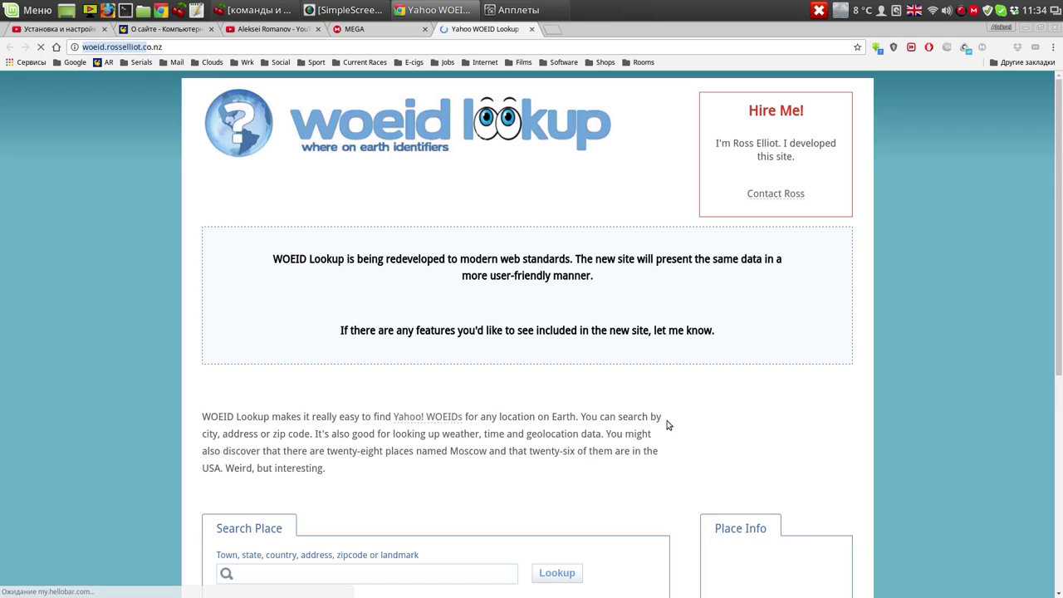
pyautogui.scroll(-2, 942, 307)
pyautogui.scroll(-3, 938, 314)
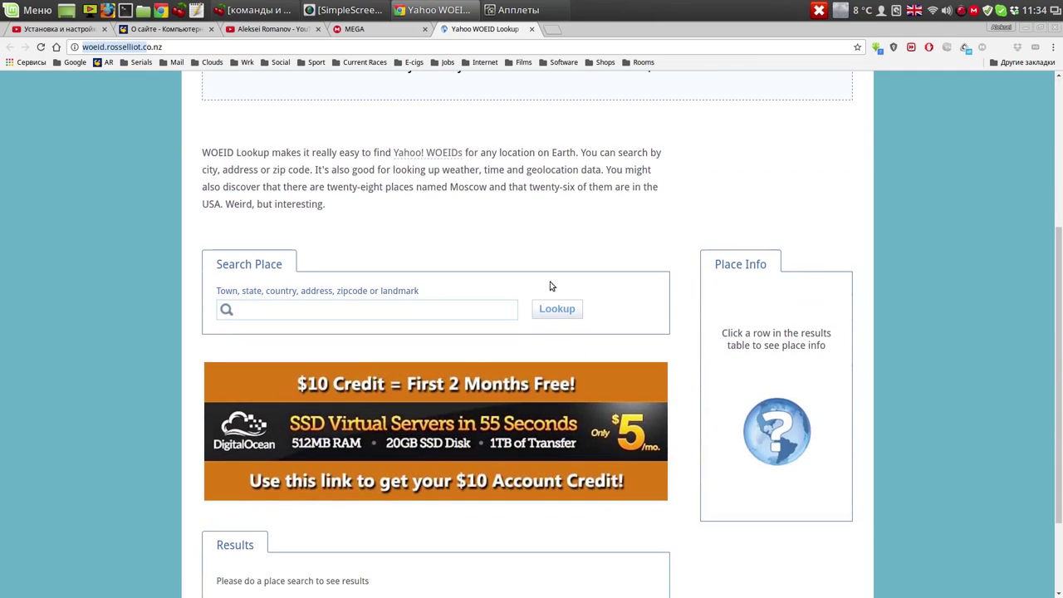
pyautogui.click(452, 313)
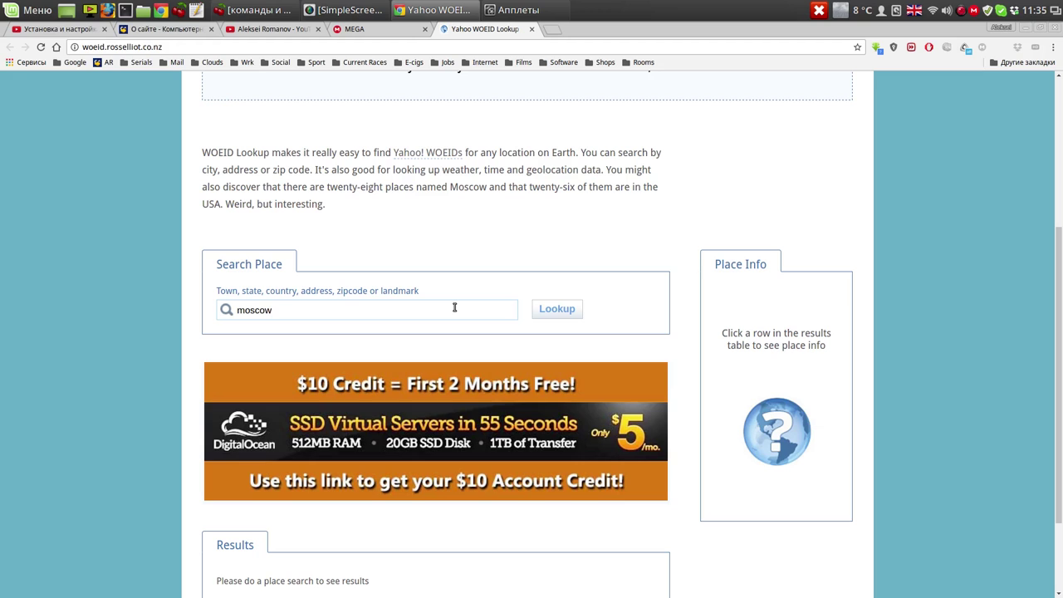
pyautogui.click(567, 310)
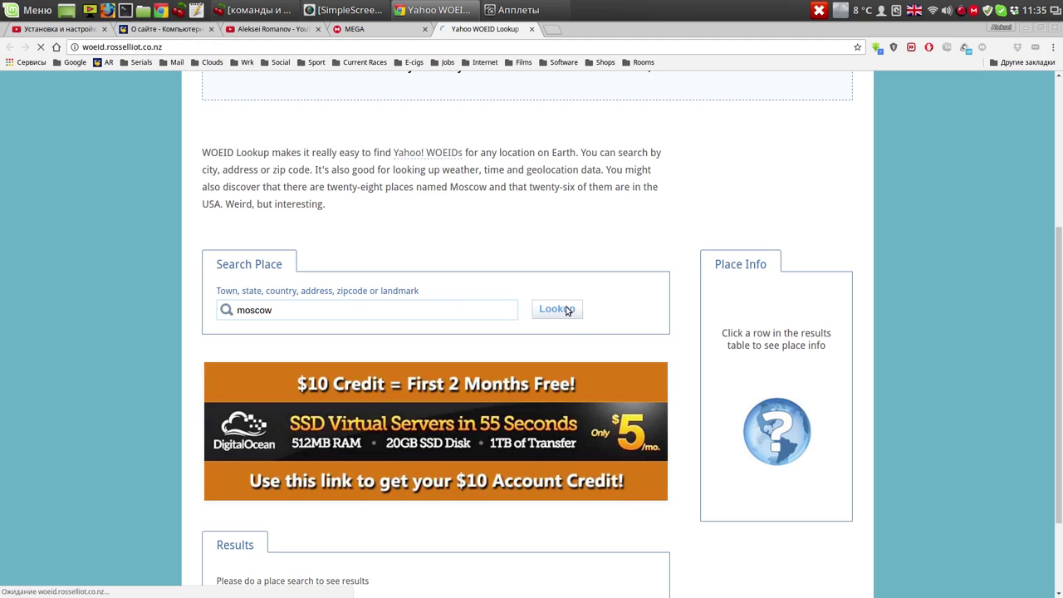
# Copy the WOEID 2346910 of Moscow Federal City, Russia, from the lookup results
pyautogui.scroll(-10, 586, 332)
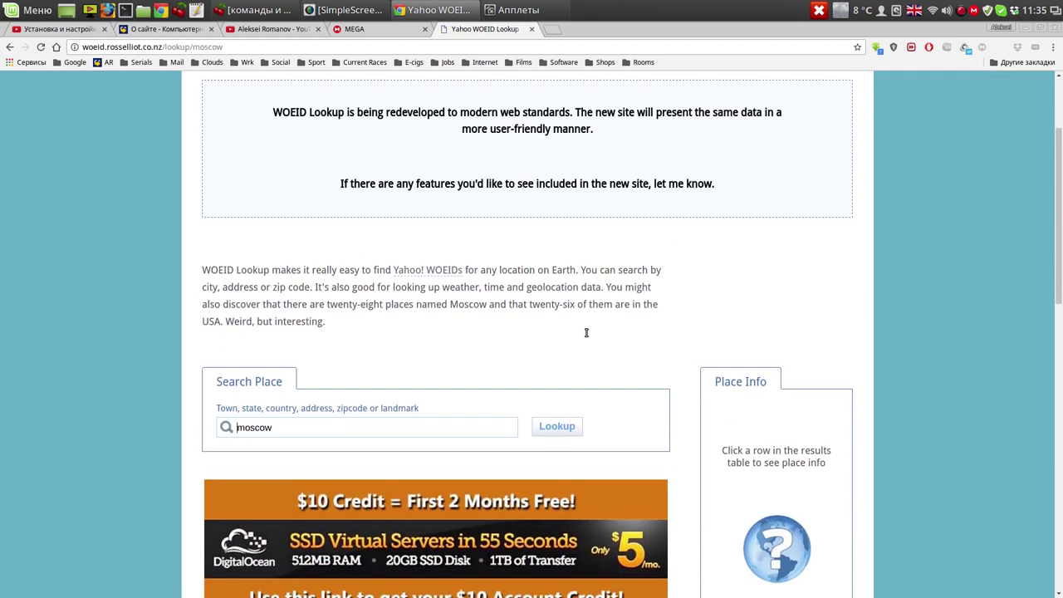
pyautogui.scroll(-2, 583, 337)
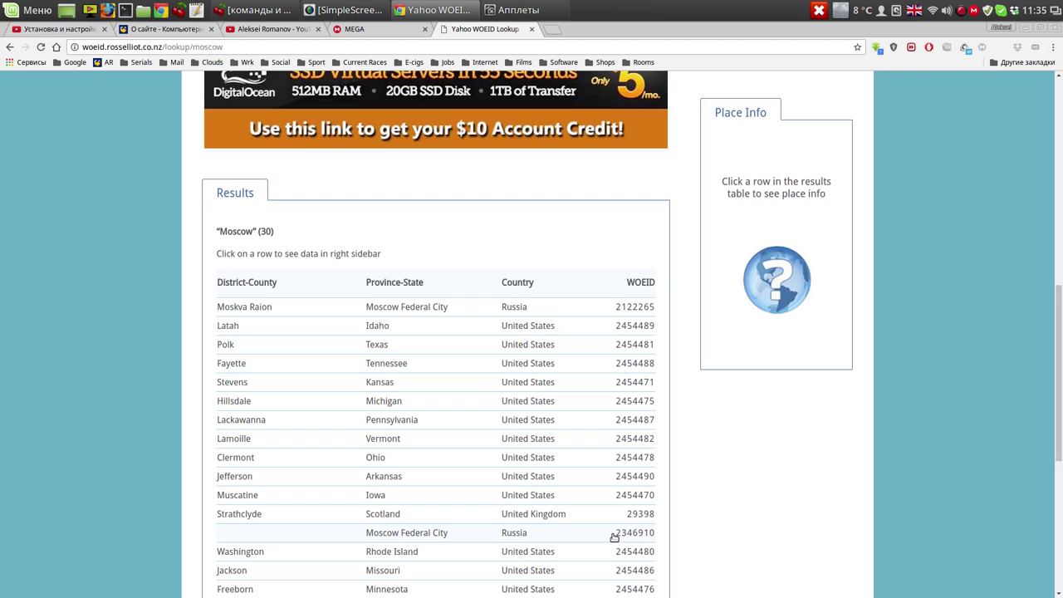
pyautogui.moveTo(615, 537); pyautogui.dragTo(654, 538)
pyautogui.rightClick(641, 536)
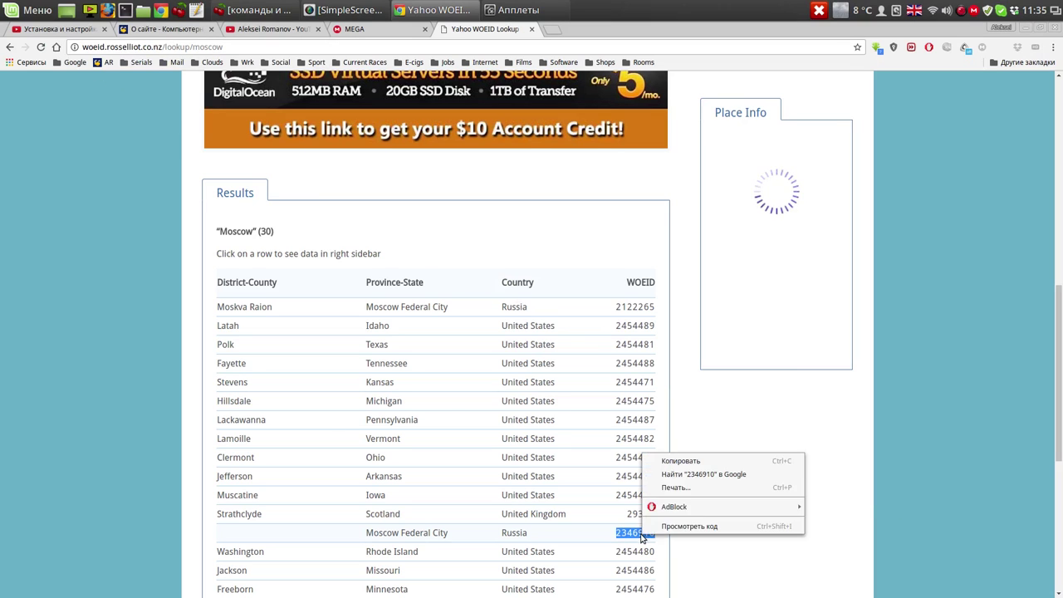
pyautogui.click(680, 460)
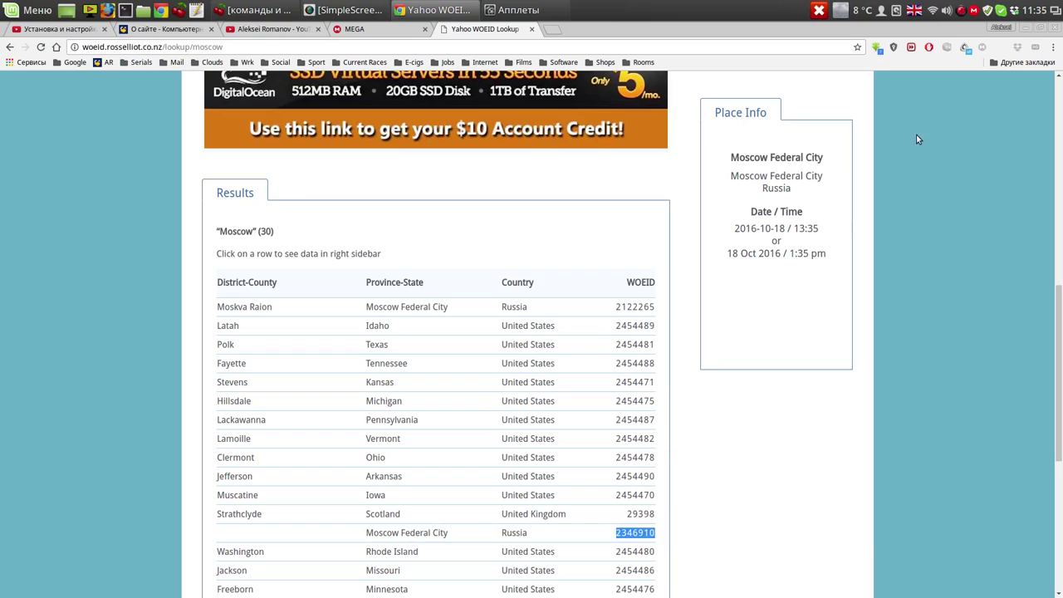
# Replace the WOEID in the weather applet's settings with the copied 2346910 and check the forecast from the panel
pyautogui.click(1025, 28)
pyautogui.doubleClick(353, 237)
pyautogui.rightClick(347, 236)
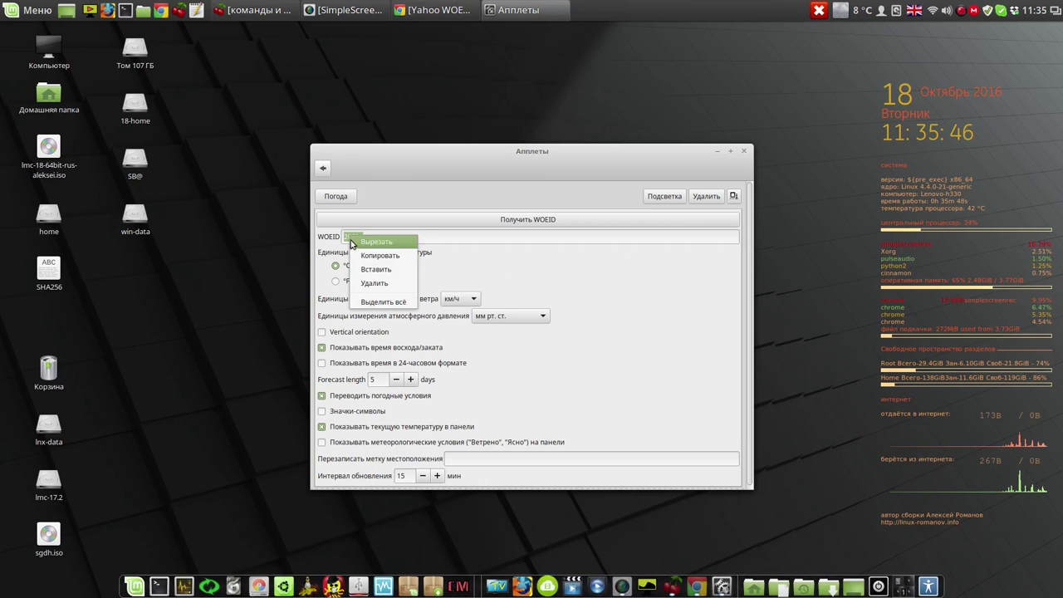
pyautogui.click(375, 269)
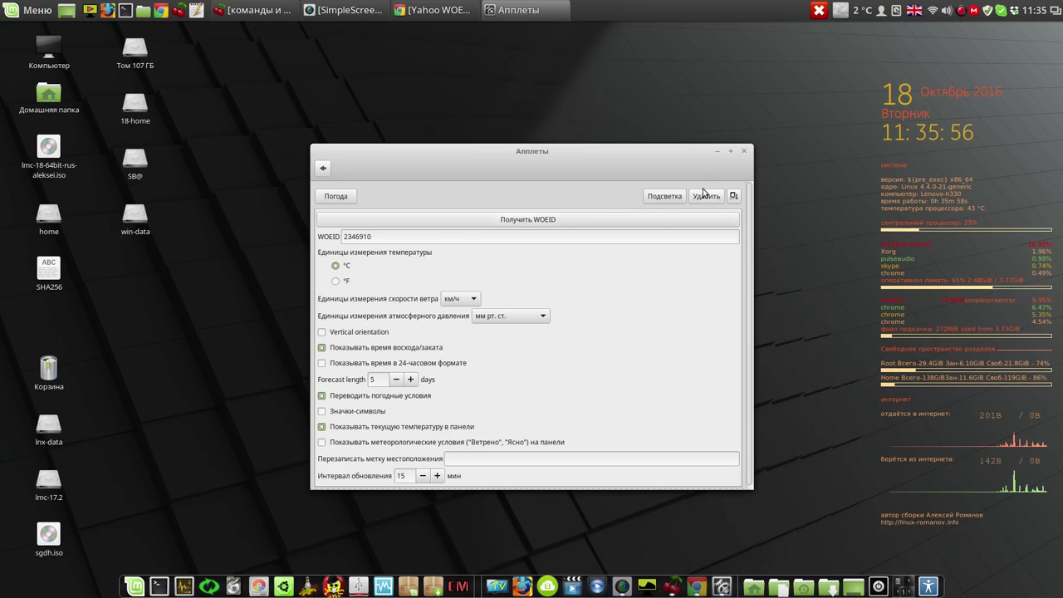
pyautogui.click(743, 152)
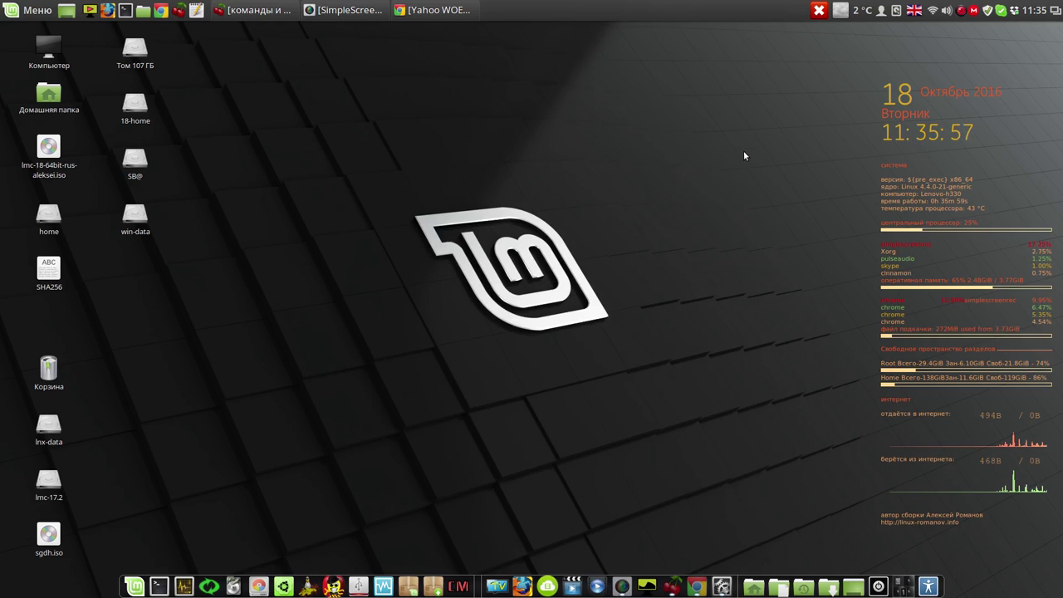
pyautogui.click(840, 10)
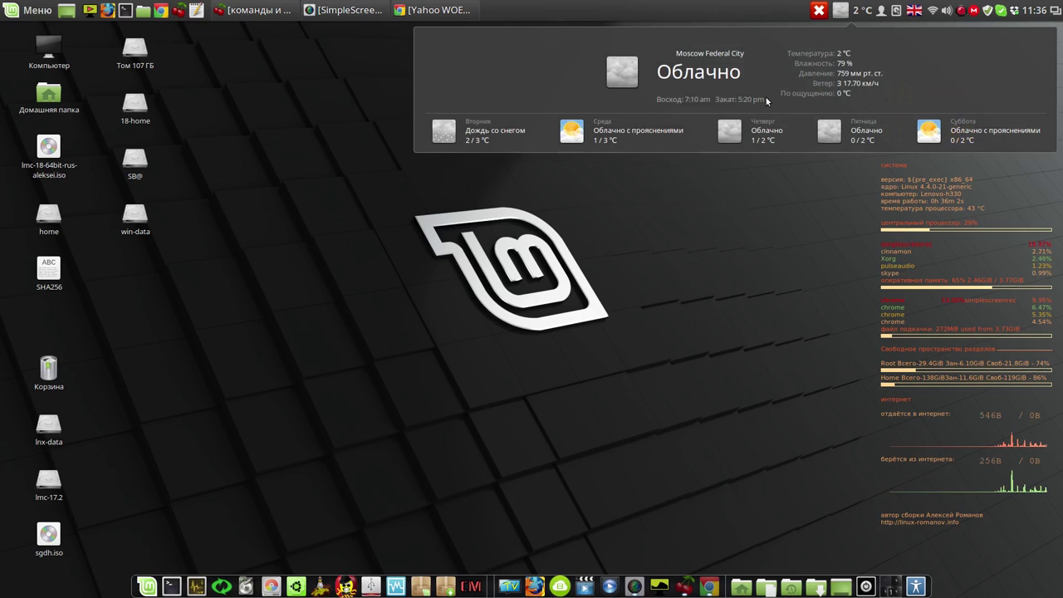
pyautogui.click(710, 240)
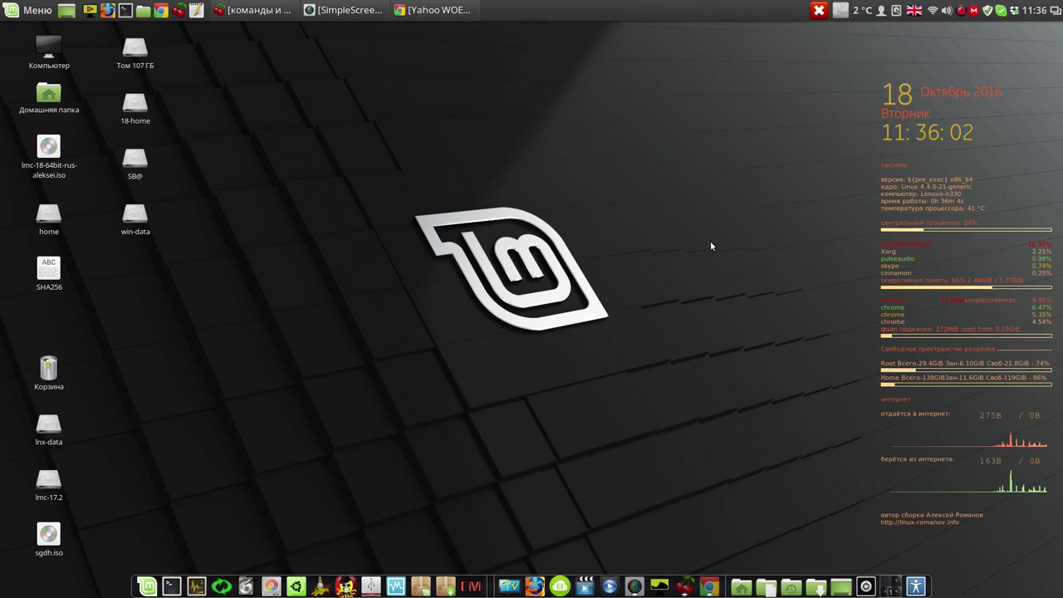
# Open the date and time settings from the panel clock and unlock them with the account password
pyautogui.click(1036, 10)
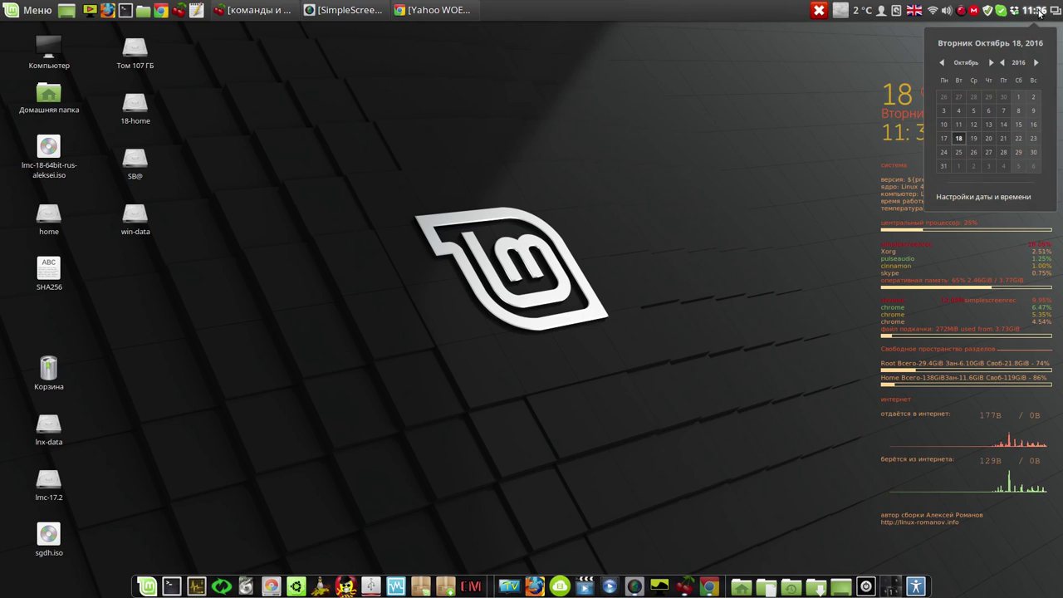
pyautogui.click(998, 198)
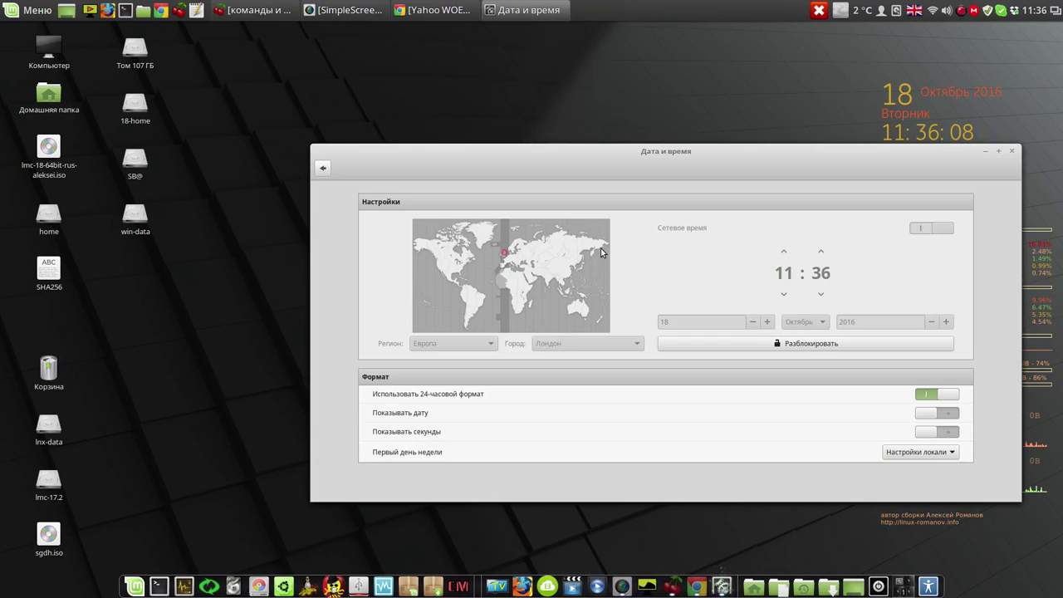
pyautogui.click(809, 343)
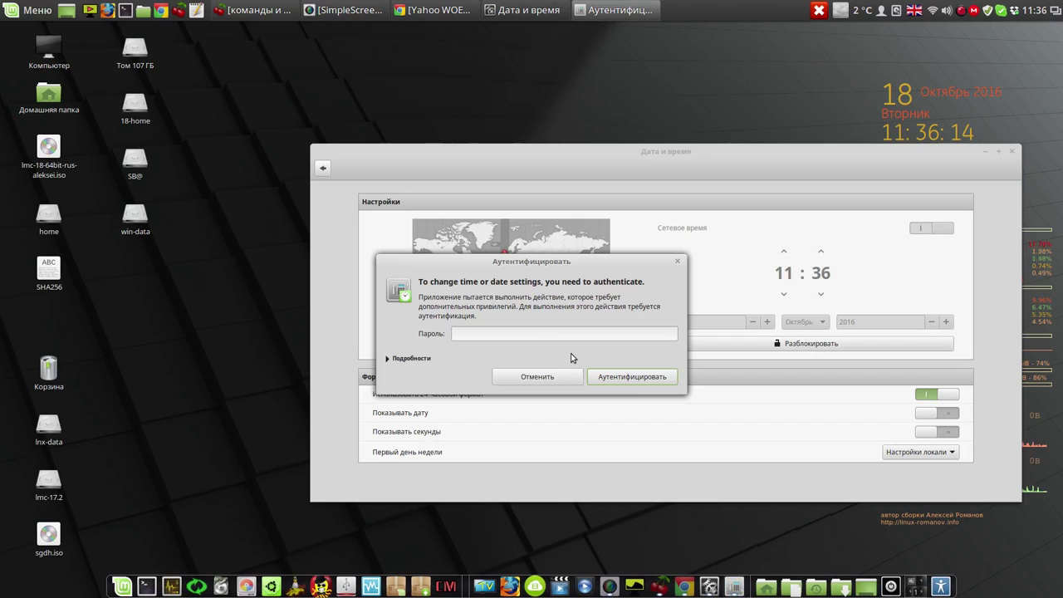
pyautogui.click(636, 377)
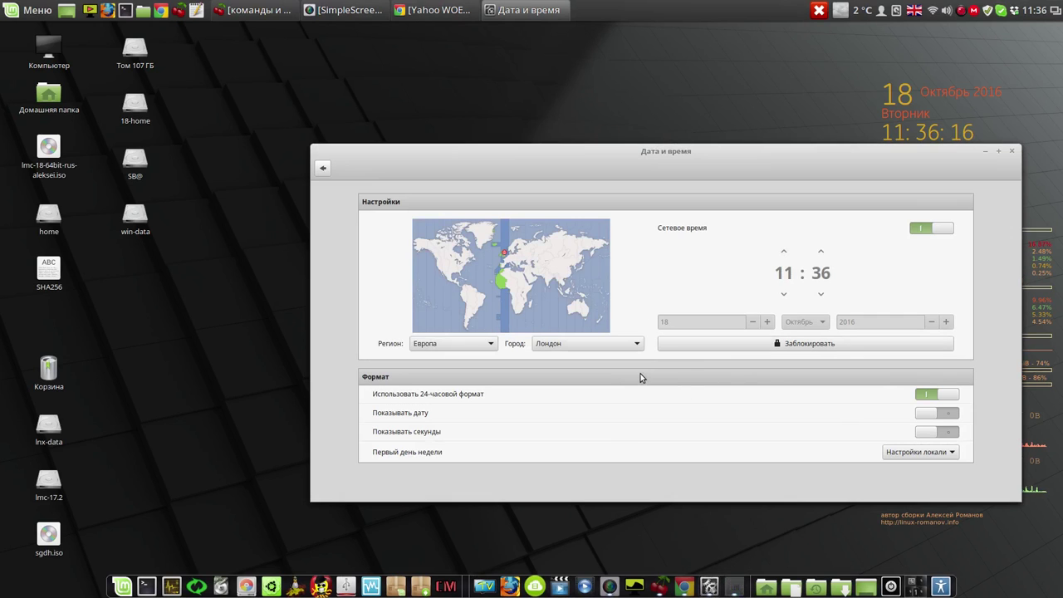
# Set the time zone to region Европа, city Москва, lock the date and time settings again and close them
pyautogui.click(520, 257)
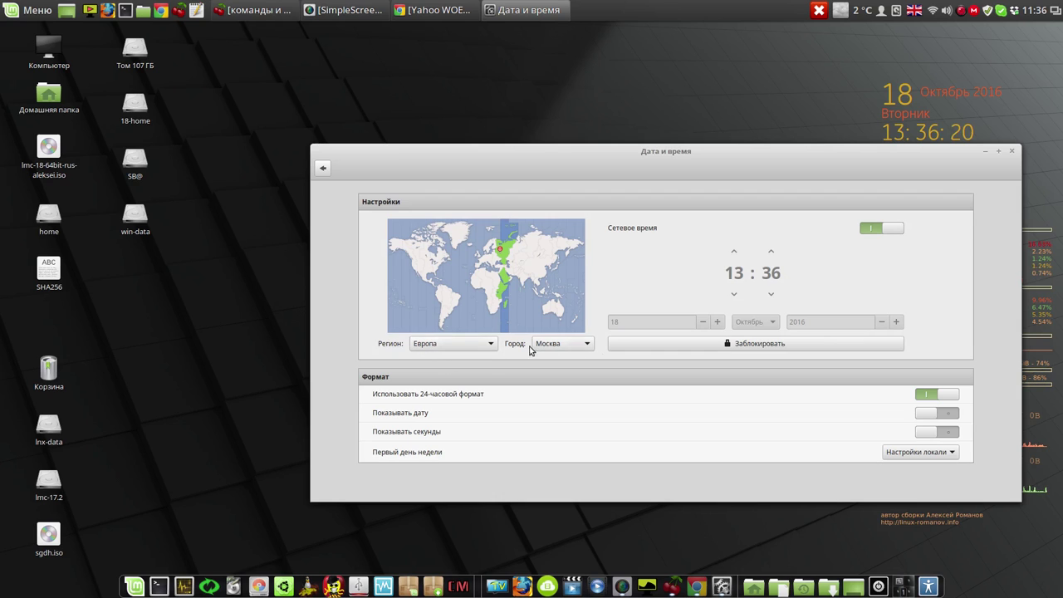
pyautogui.click(793, 345)
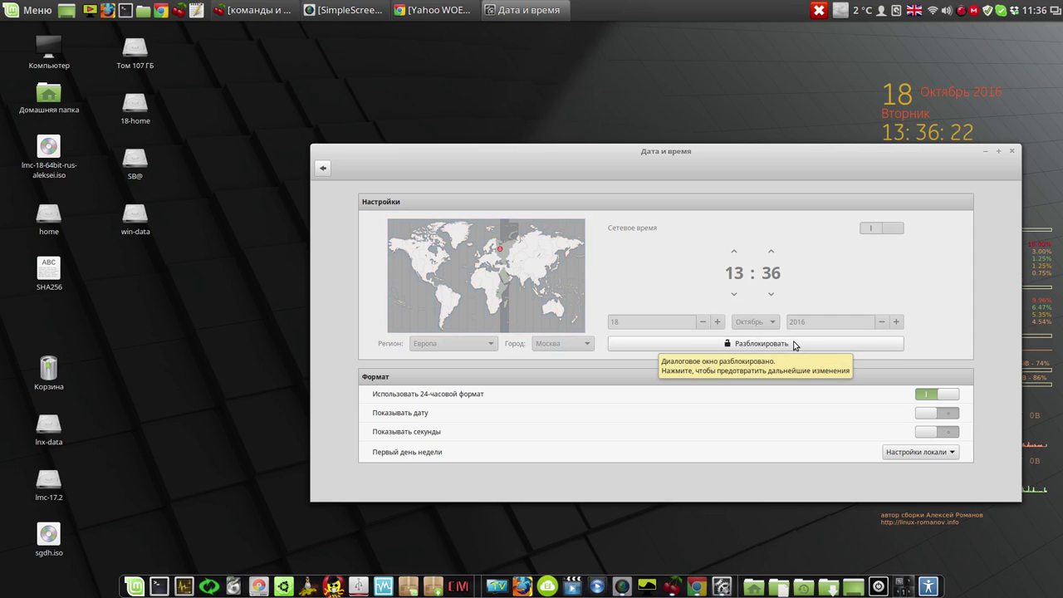
pyautogui.click(1012, 151)
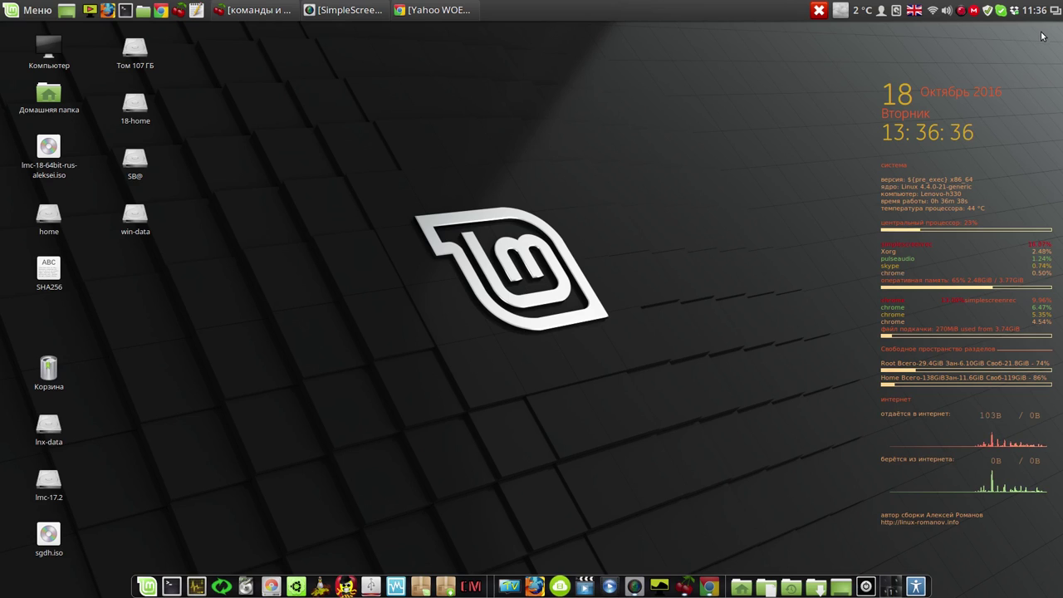
# Open the software sources from the Update Manager, authenticating with the account password
pyautogui.click(988, 10)
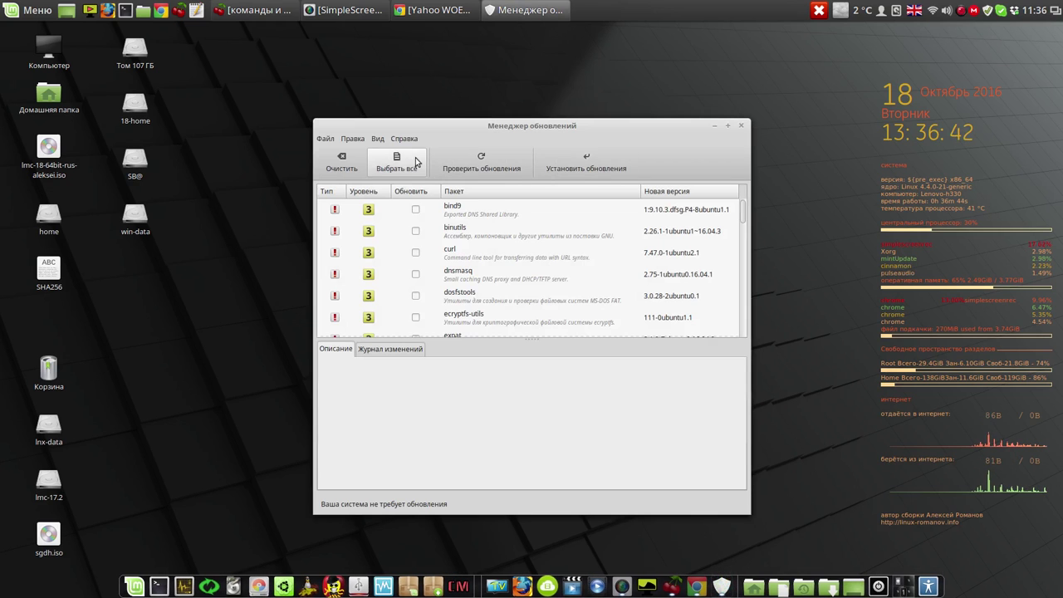
pyautogui.click(355, 139)
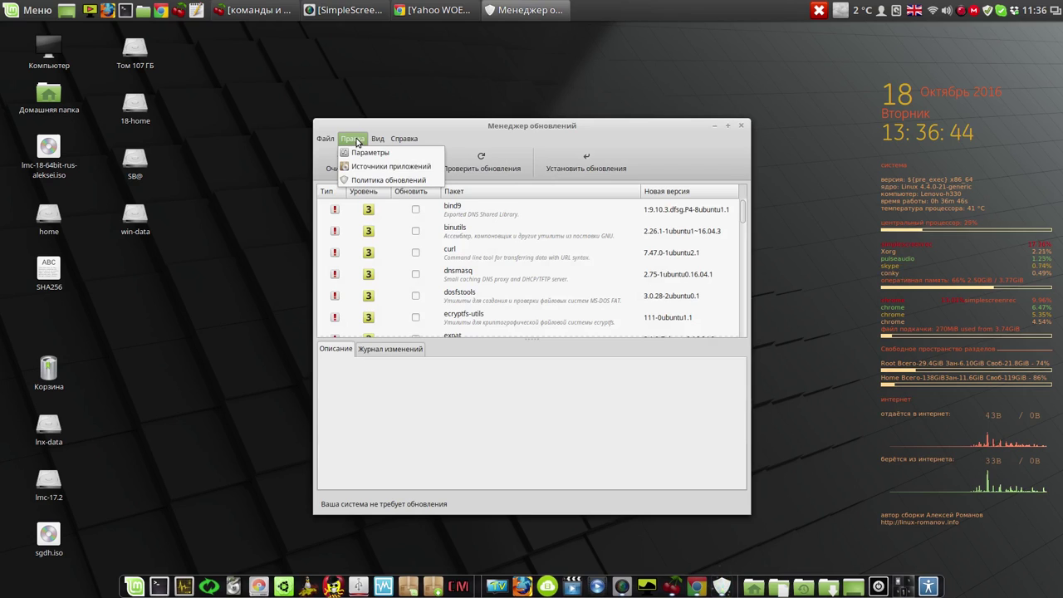
pyautogui.click(375, 167)
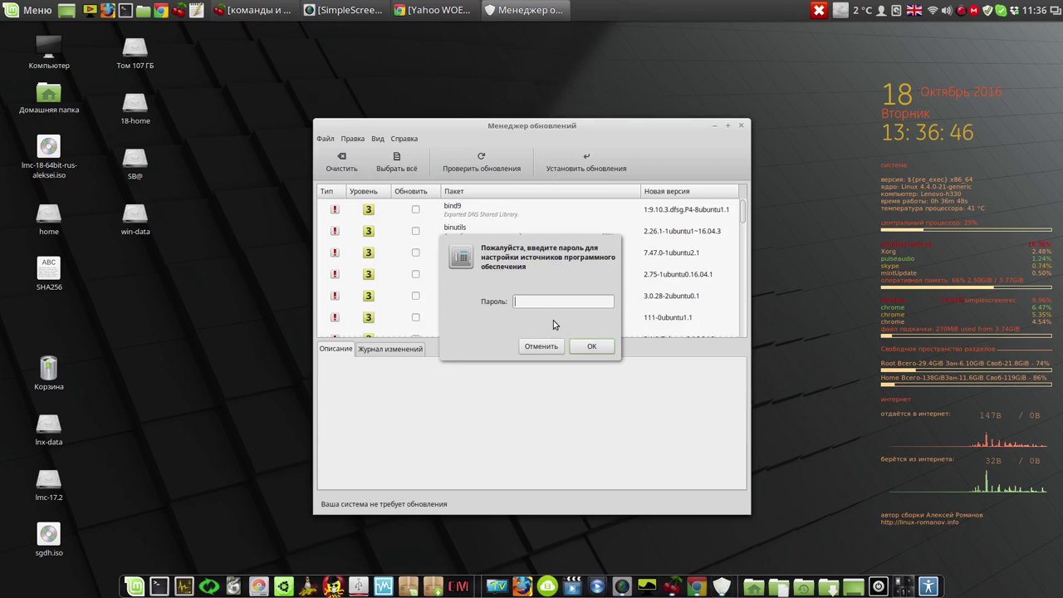
pyautogui.write('1')
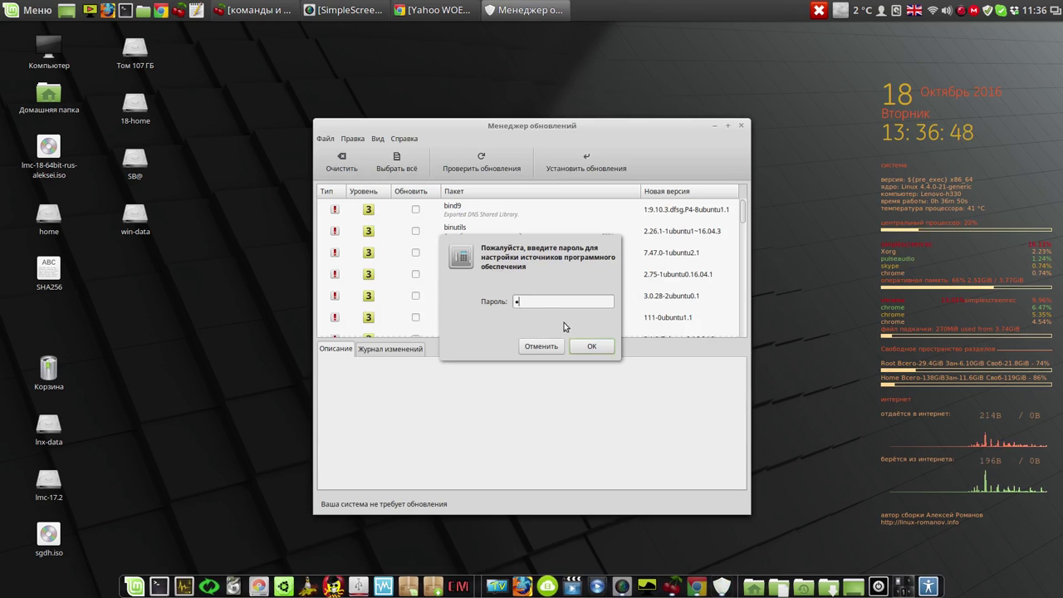
pyautogui.click(581, 347)
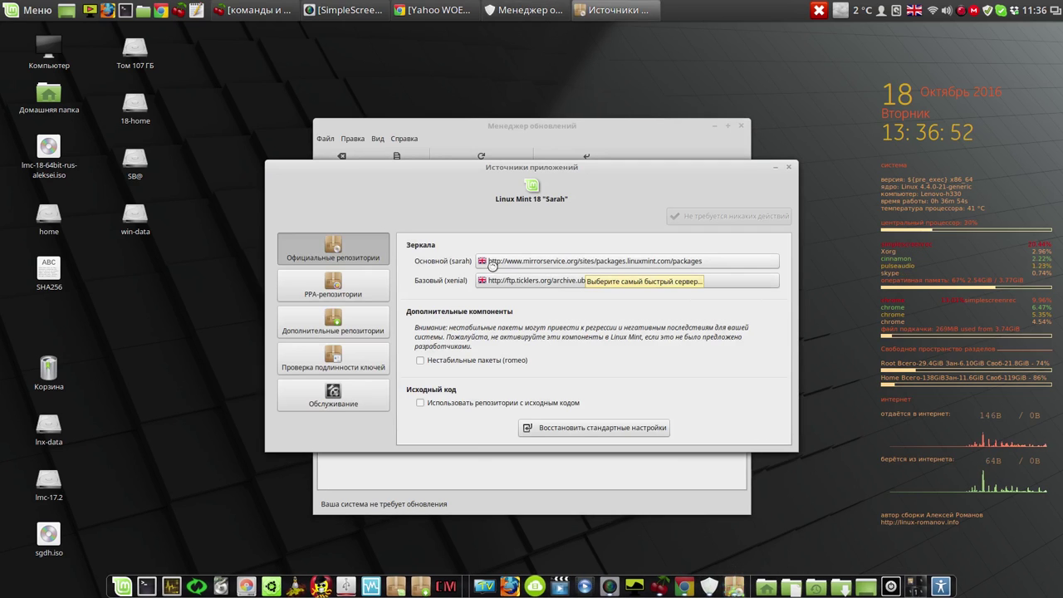
# Choose University of Kent UK Mirror Service as the main (sarah) repository mirror
pyautogui.click(539, 260)
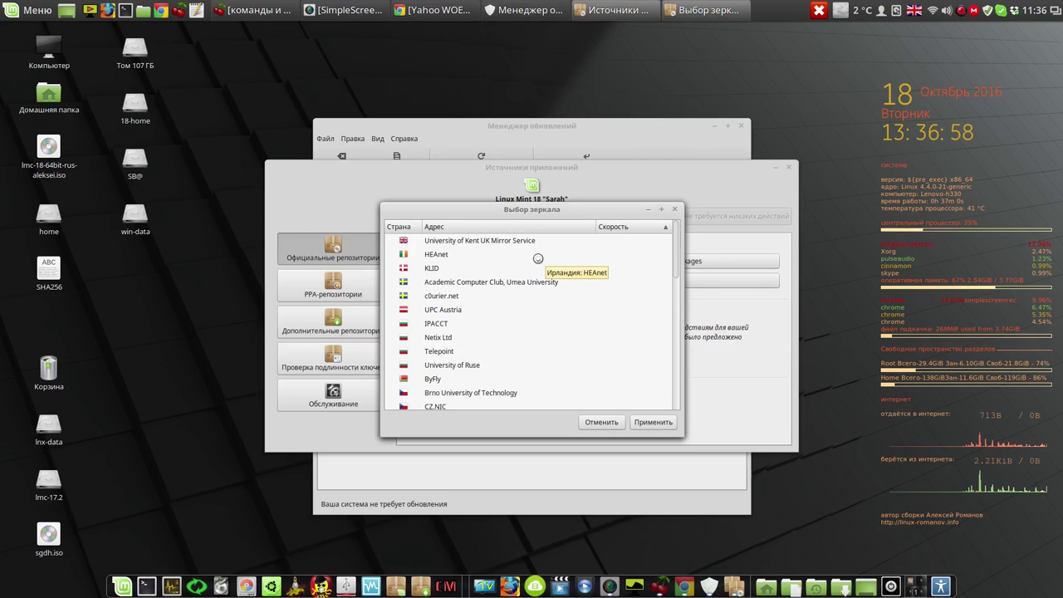
pyautogui.click(513, 241)
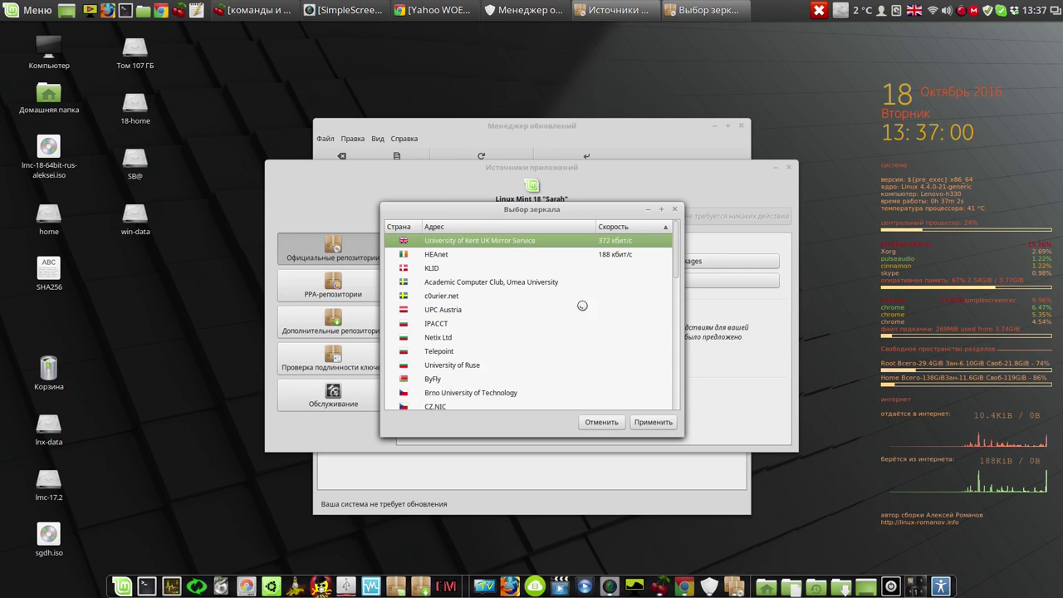
pyautogui.click(657, 424)
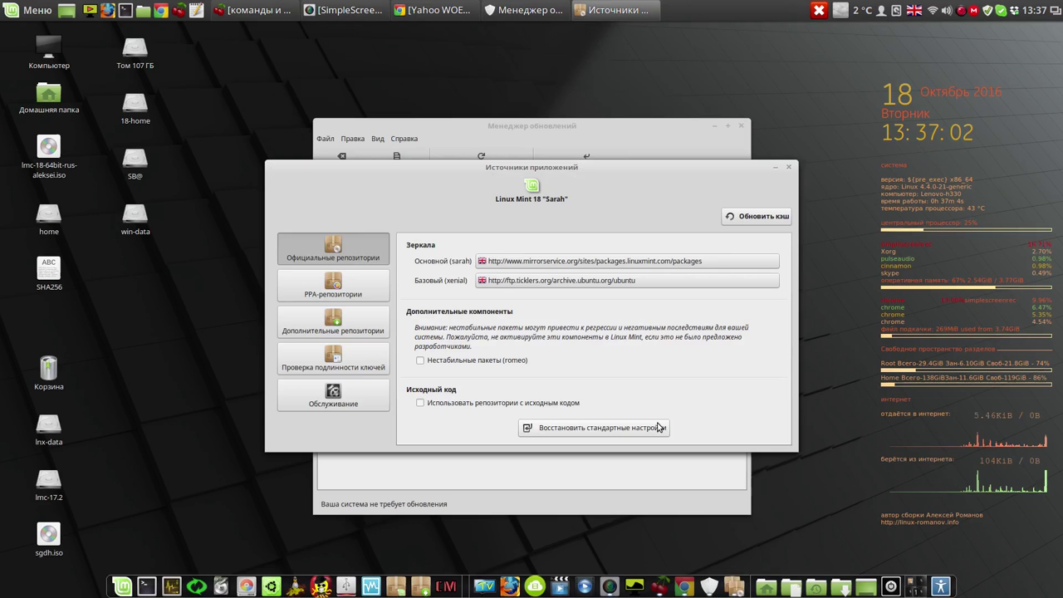
pyautogui.click(569, 282)
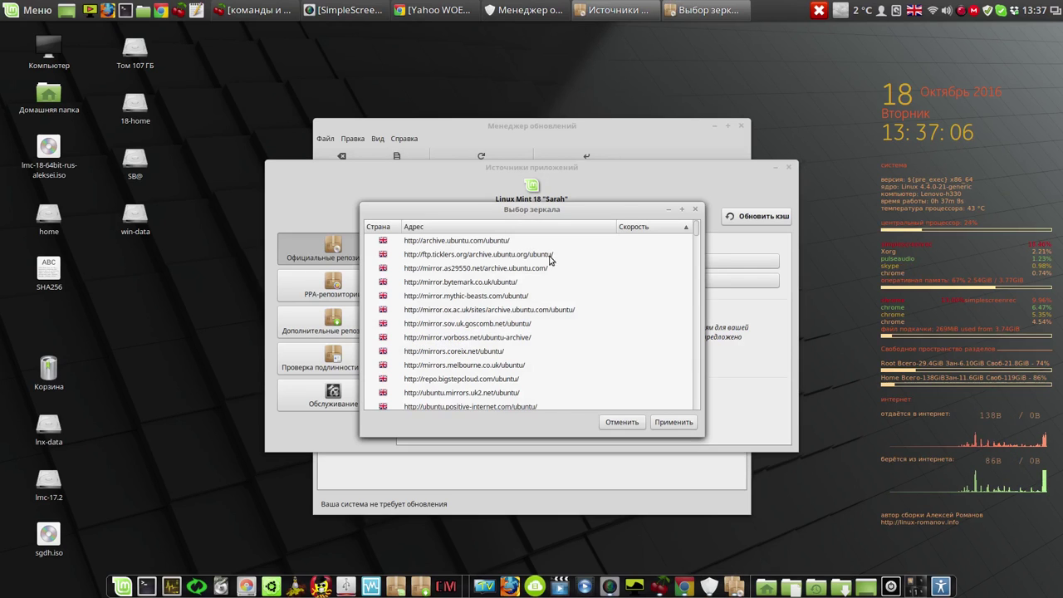
pyautogui.click(475, 241)
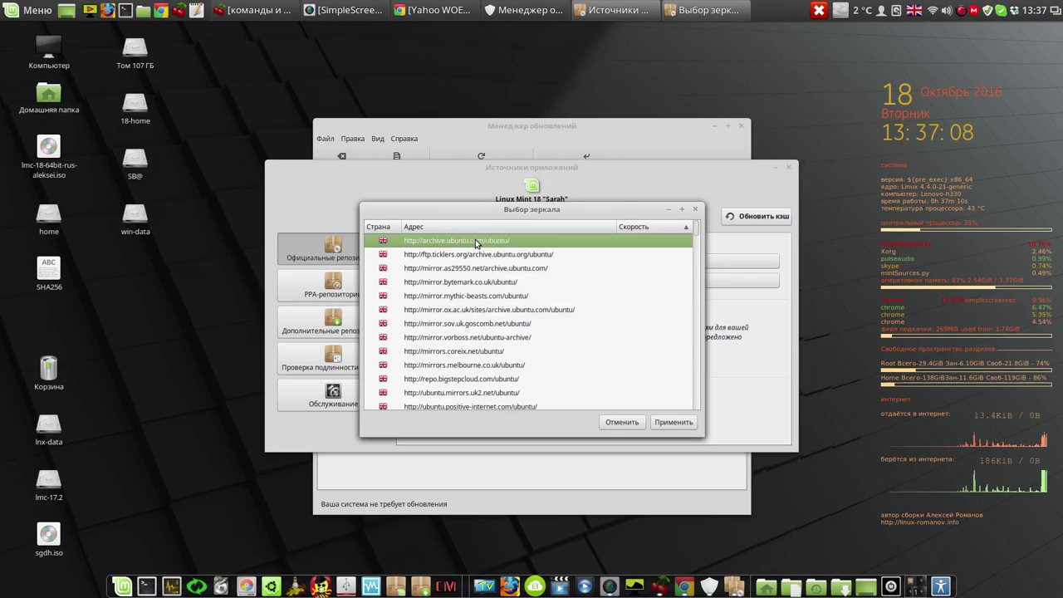
pyautogui.click(676, 422)
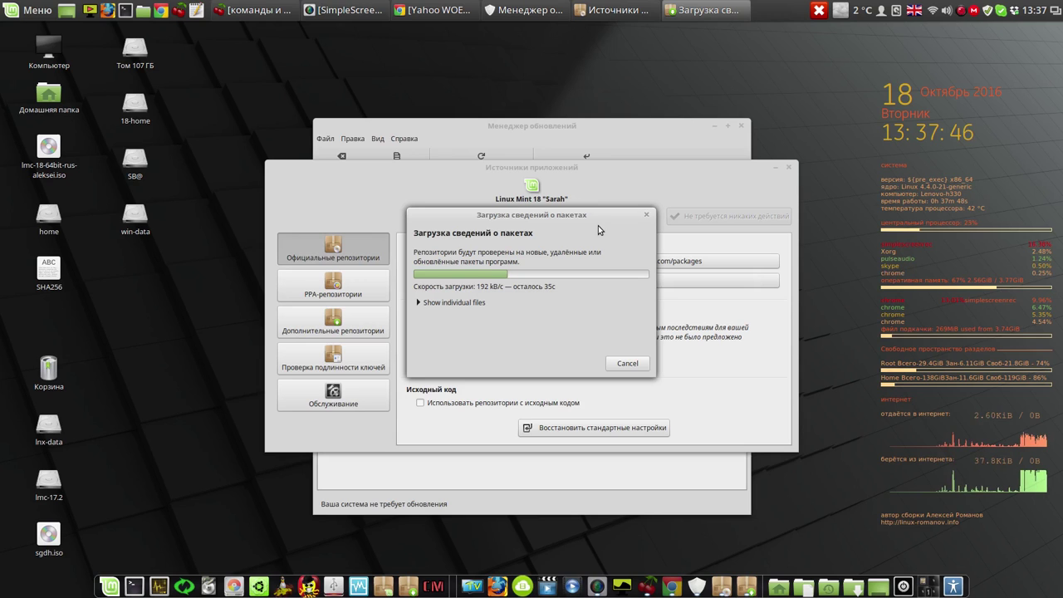
# Move the package download progress window clear of the software sources, let the refresh finish and close the sources
pyautogui.moveTo(589, 215); pyautogui.dragTo(910, 149)
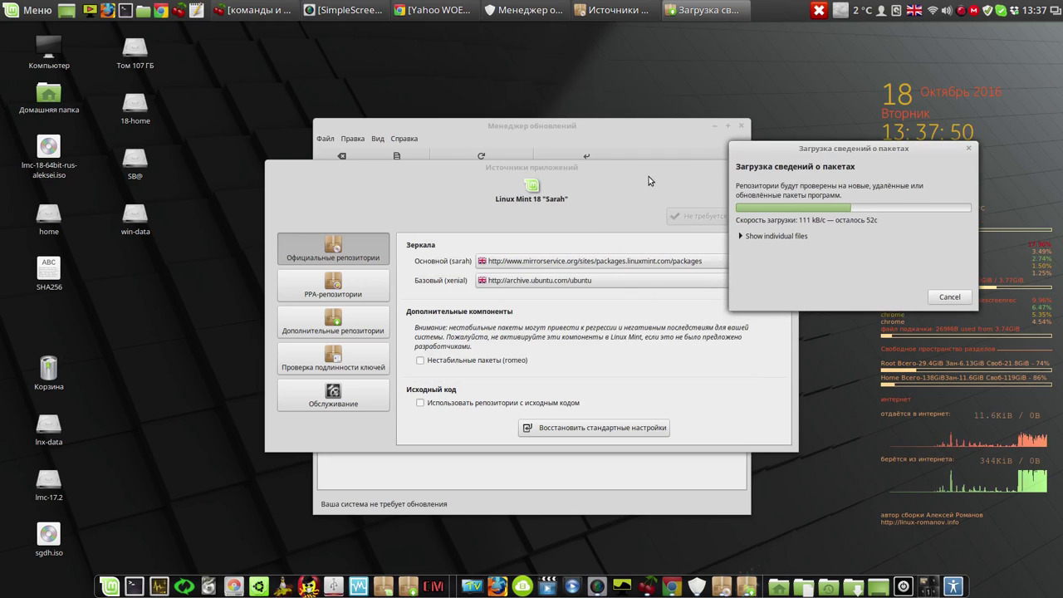
pyautogui.click(648, 176)
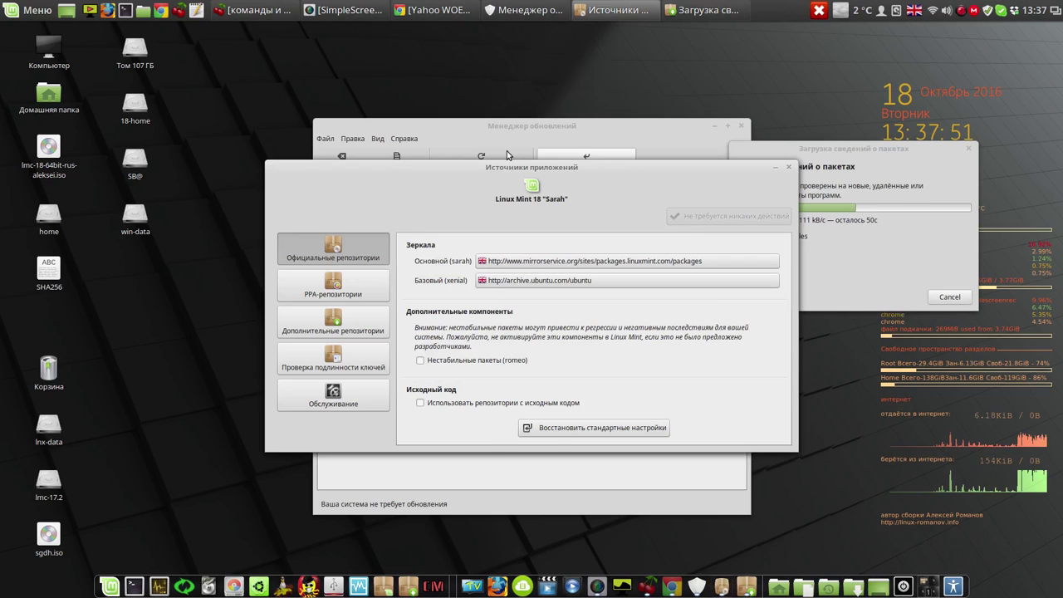
pyautogui.click(870, 153)
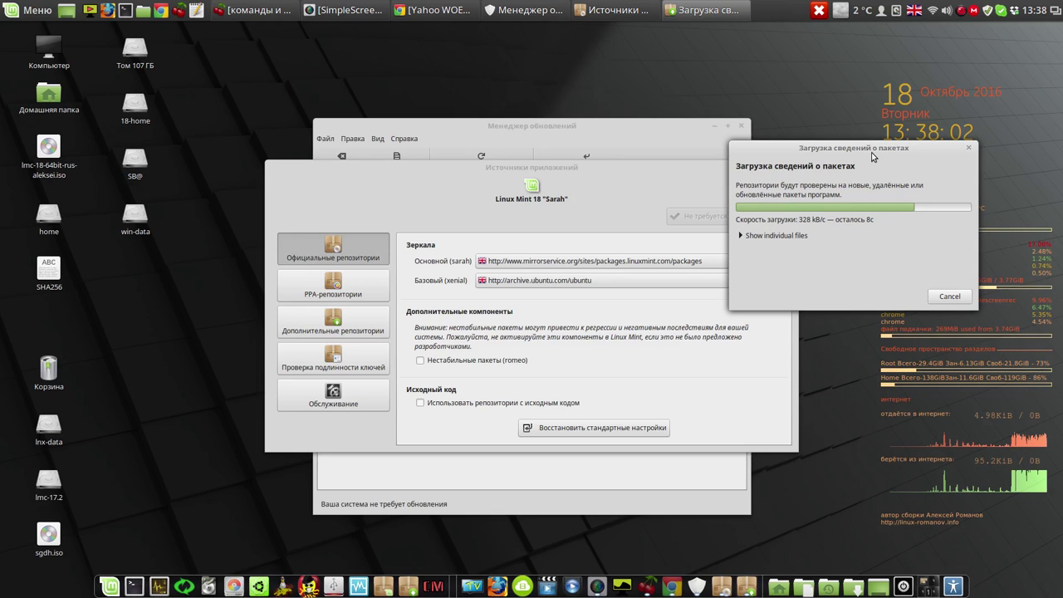
pyautogui.moveTo(872, 156); pyautogui.dragTo(946, 91)
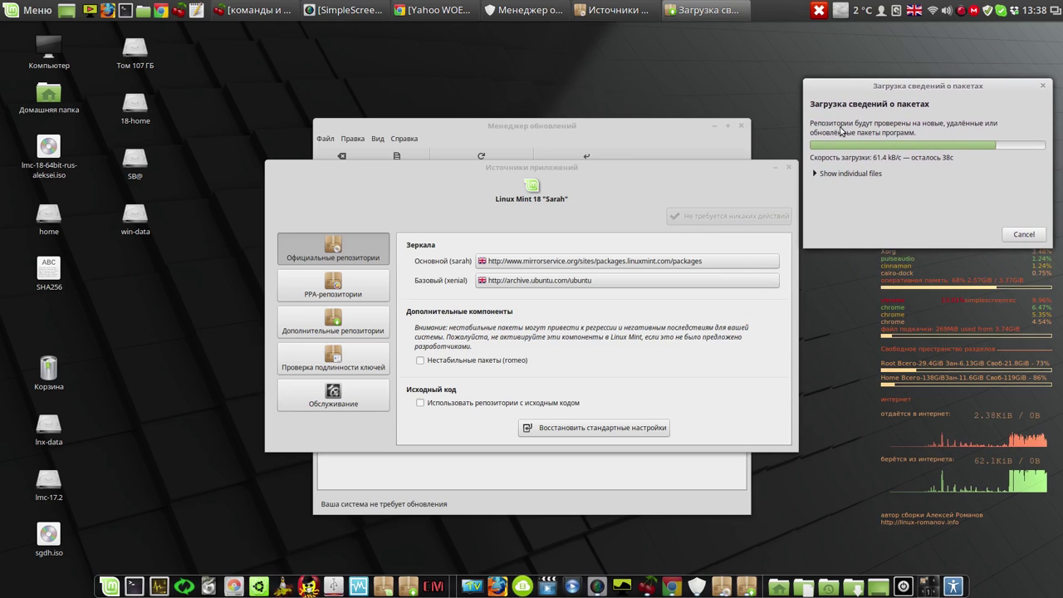
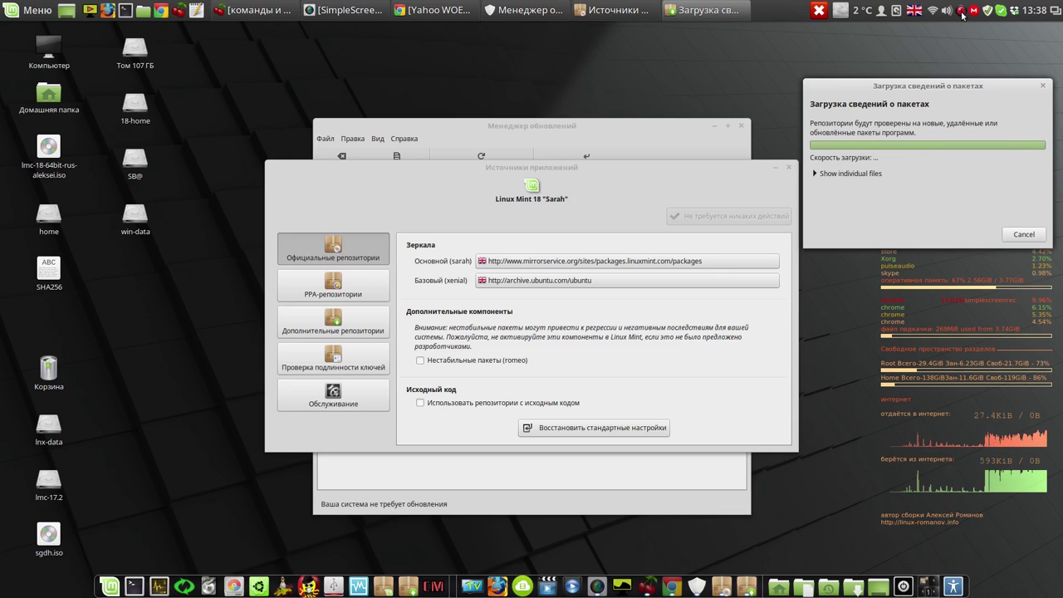
pyautogui.click(789, 168)
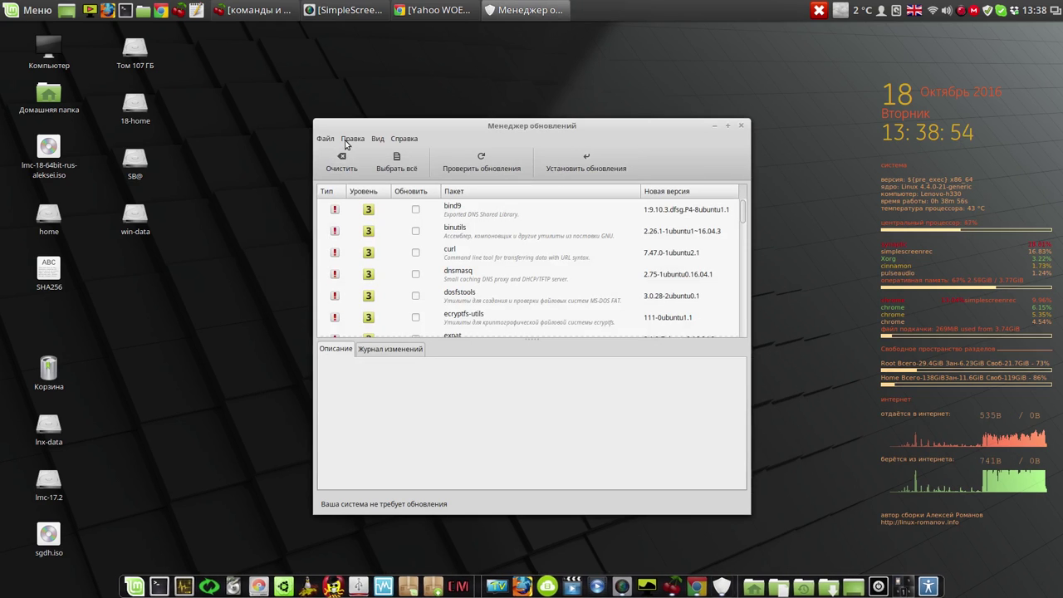
# Review the Update Manager's level and auto-refresh preferences, switching level 3's visibility on and back off, and apply them
pyautogui.click(347, 140)
pyautogui.click(358, 155)
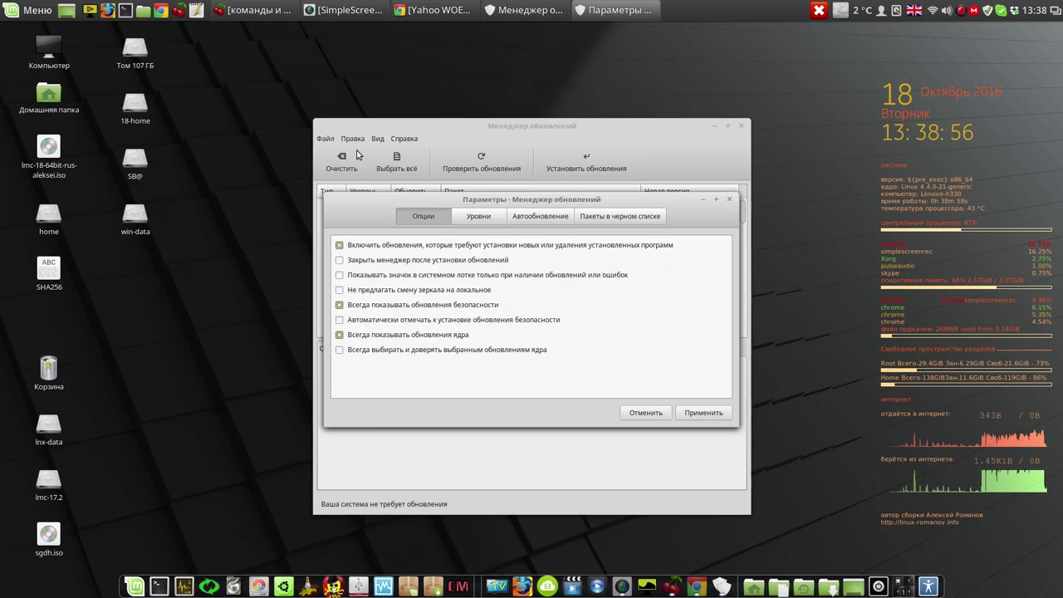
pyautogui.click(467, 218)
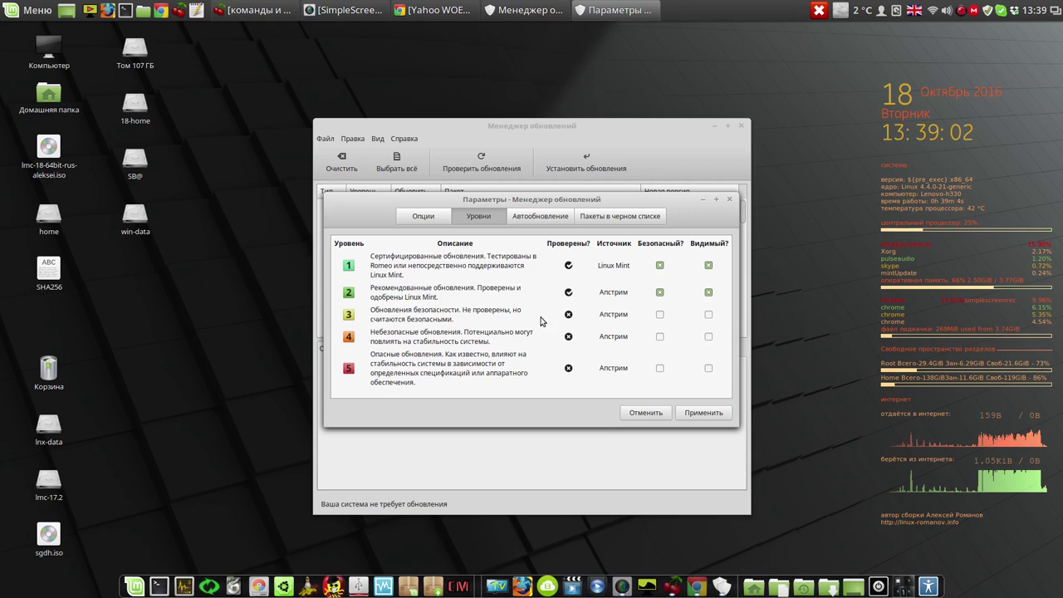
pyautogui.click(708, 314)
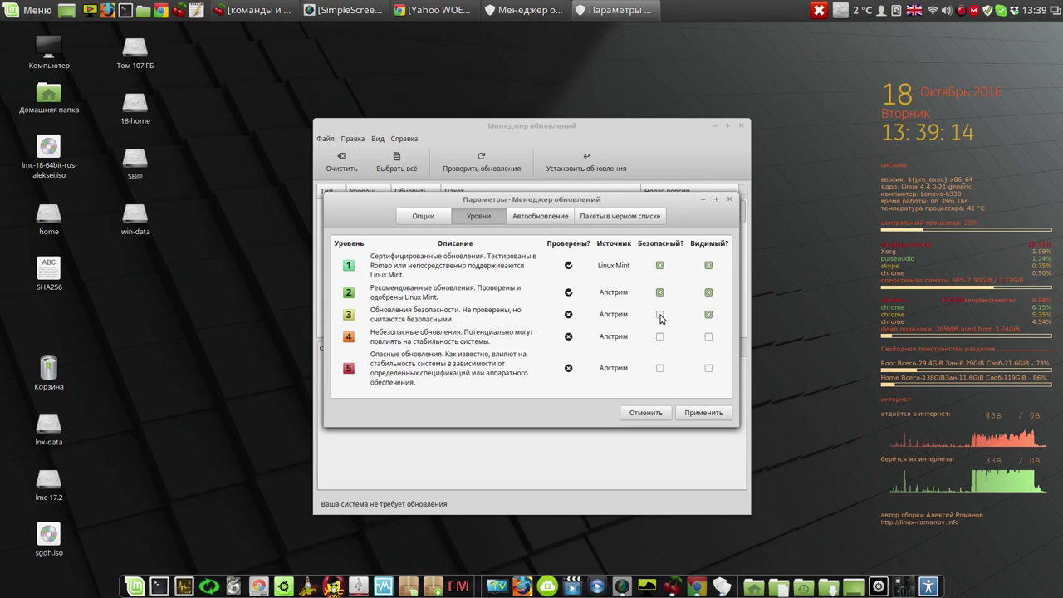
pyautogui.click(708, 315)
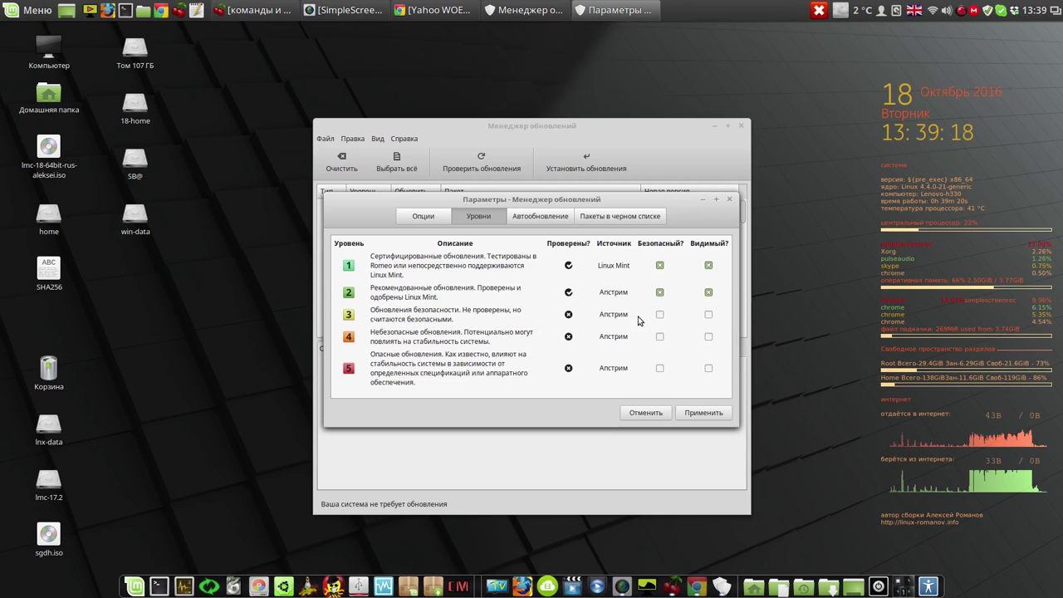
pyautogui.click(542, 217)
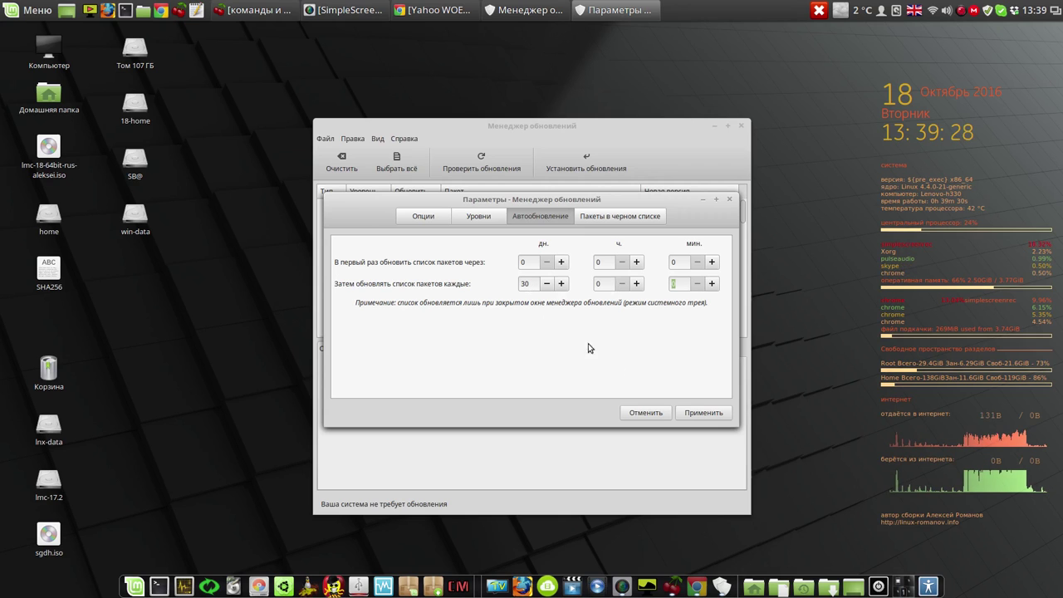
pyautogui.click(705, 411)
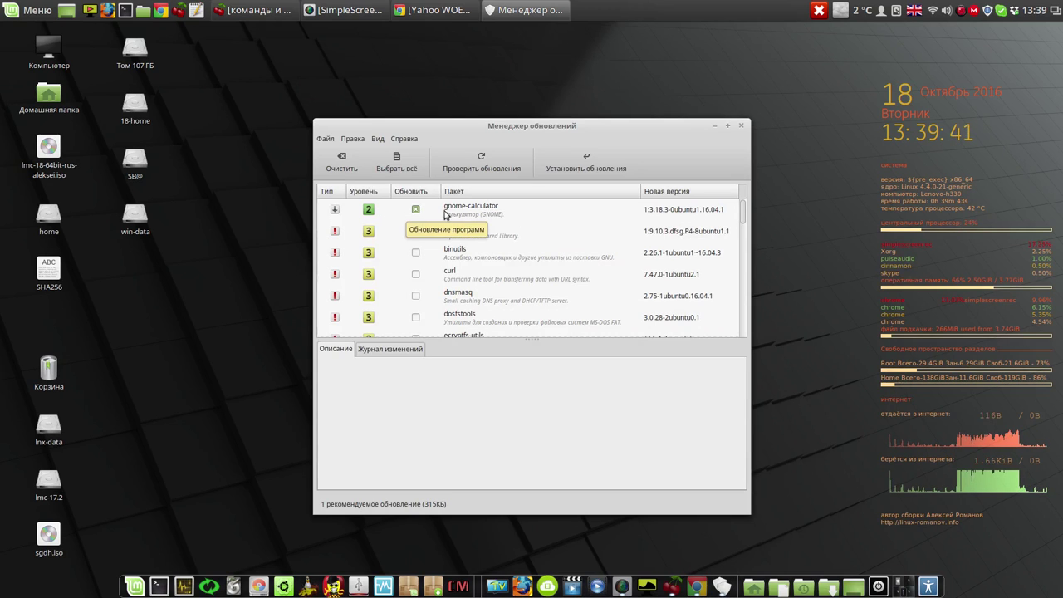
# Install the selected gnome-calculator update, authorizing it with the account password, and close the Update Manager
pyautogui.click(602, 163)
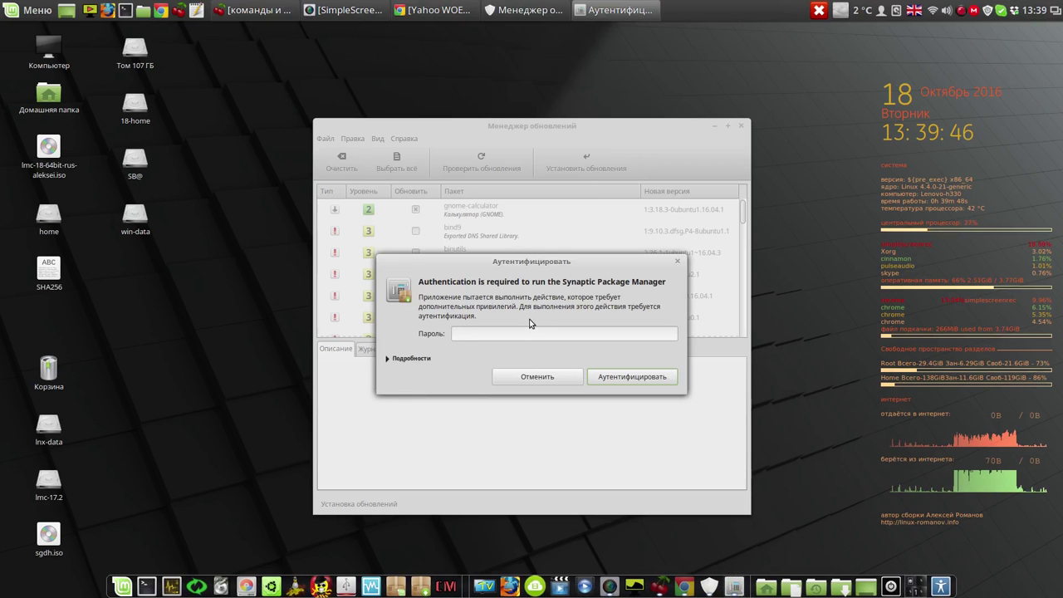
pyautogui.write('•')
pyautogui.click(656, 376)
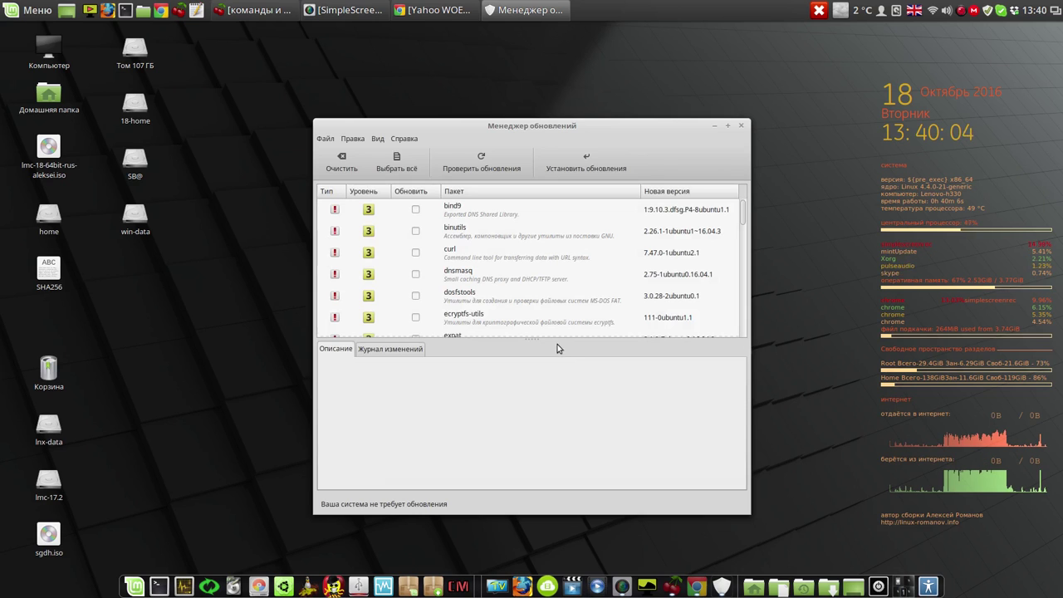
pyautogui.click(741, 126)
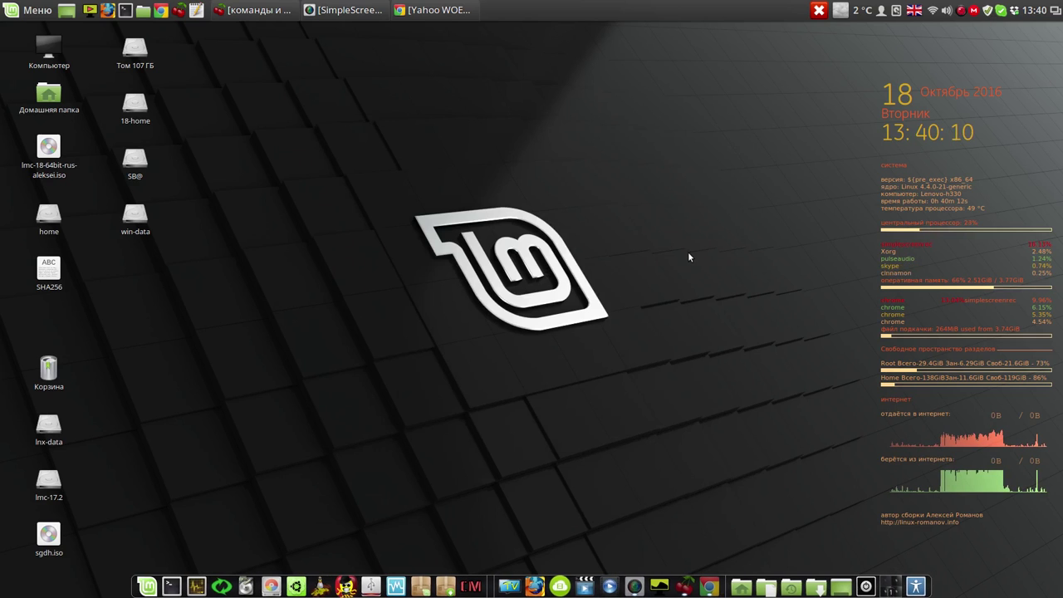
# Launch the Parom TV player, play the РТР-Планета channel briefly and close the player
pyautogui.click(509, 581)
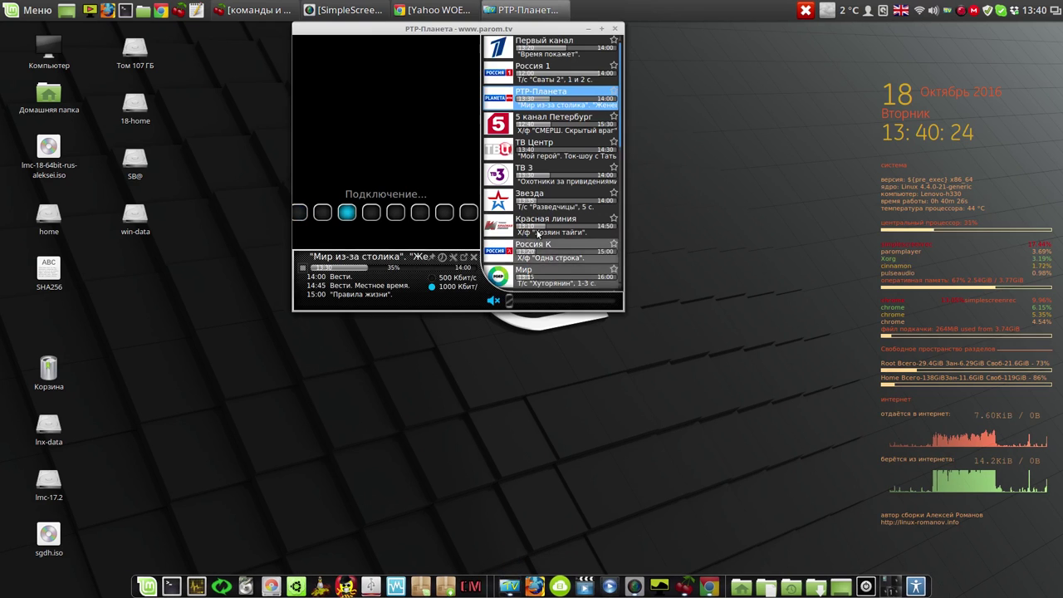
pyautogui.click(507, 90)
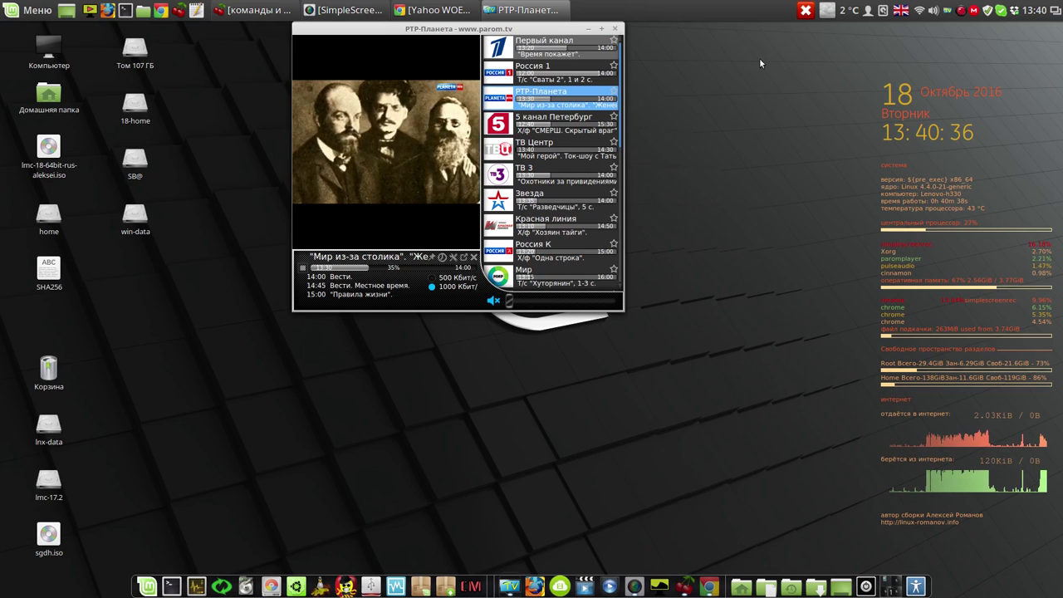
pyautogui.click(614, 29)
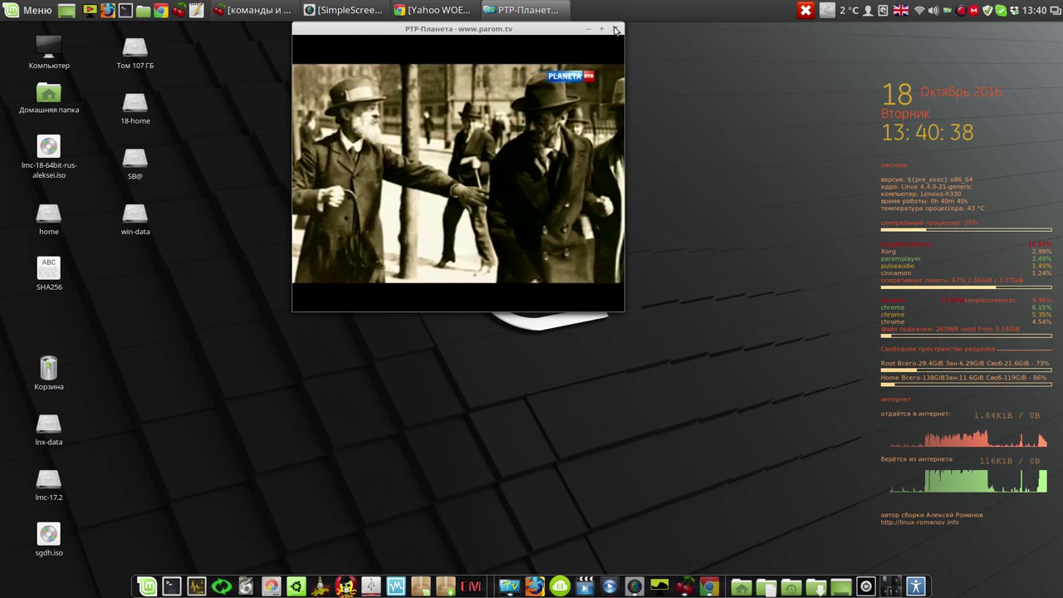
pyautogui.click(614, 29)
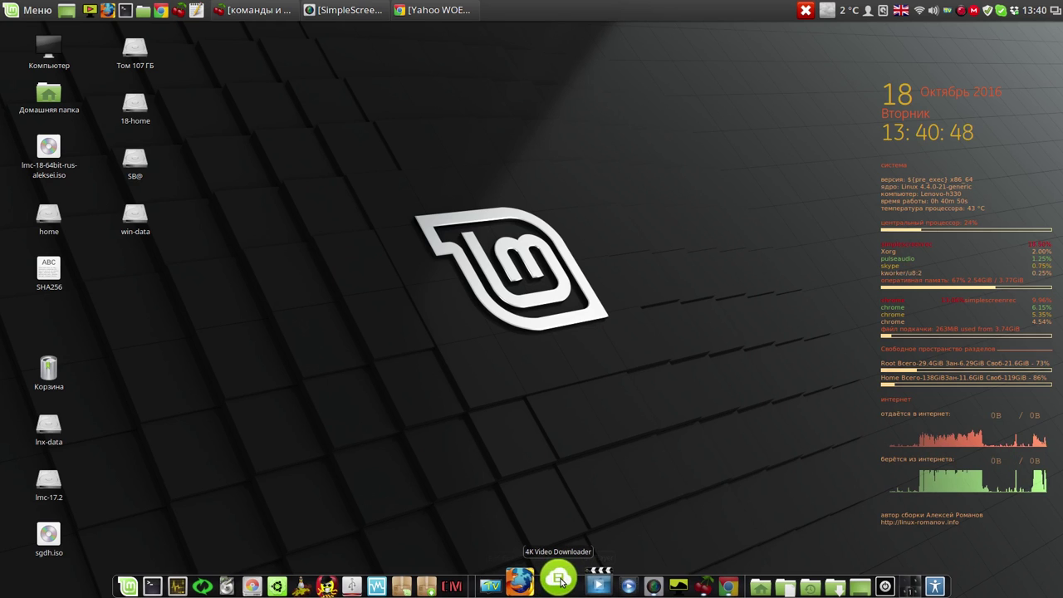
# Switch to Chrome and close the Yahoo WOEID Lookup and MEGA pages
pyautogui.click(435, 11)
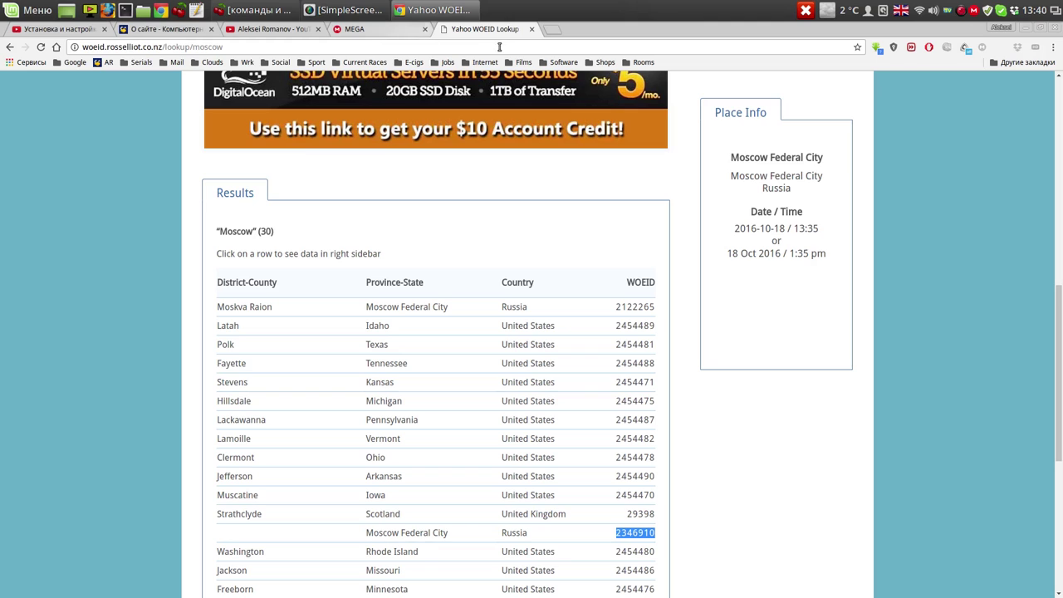
pyautogui.click(532, 30)
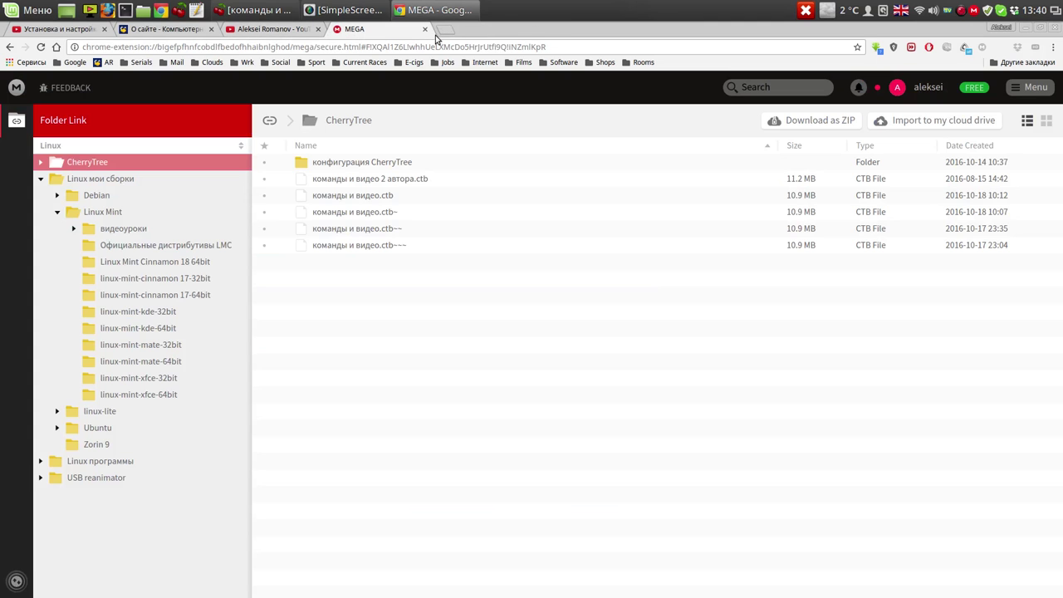
pyautogui.click(424, 29)
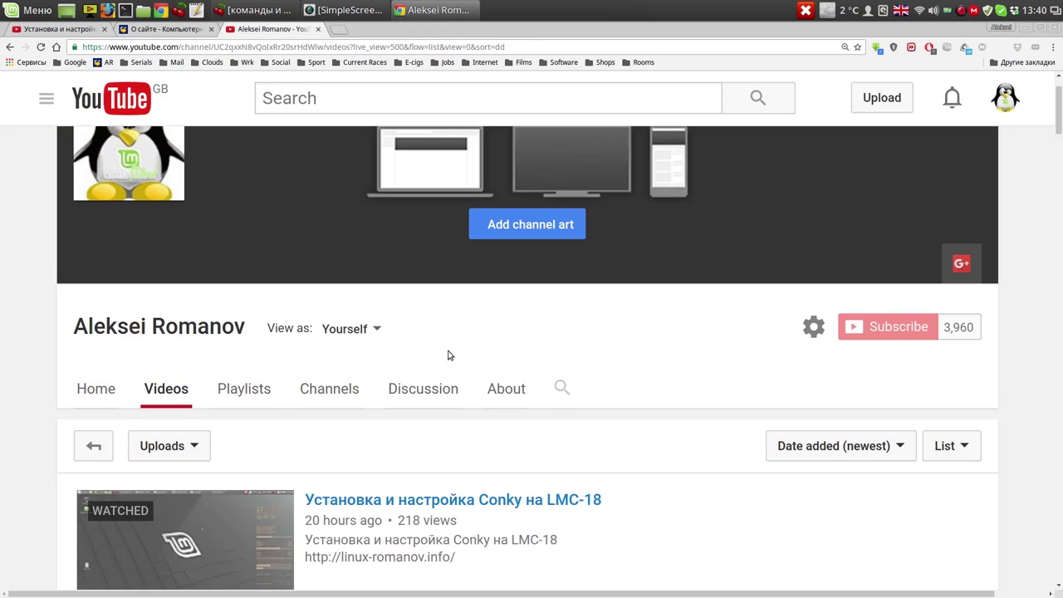
# Open the video "Установка и настройка Conky на LMC-18" and examine its full list of download formats without downloading
pyautogui.scroll(-3, 448, 356)
pyautogui.click(438, 384)
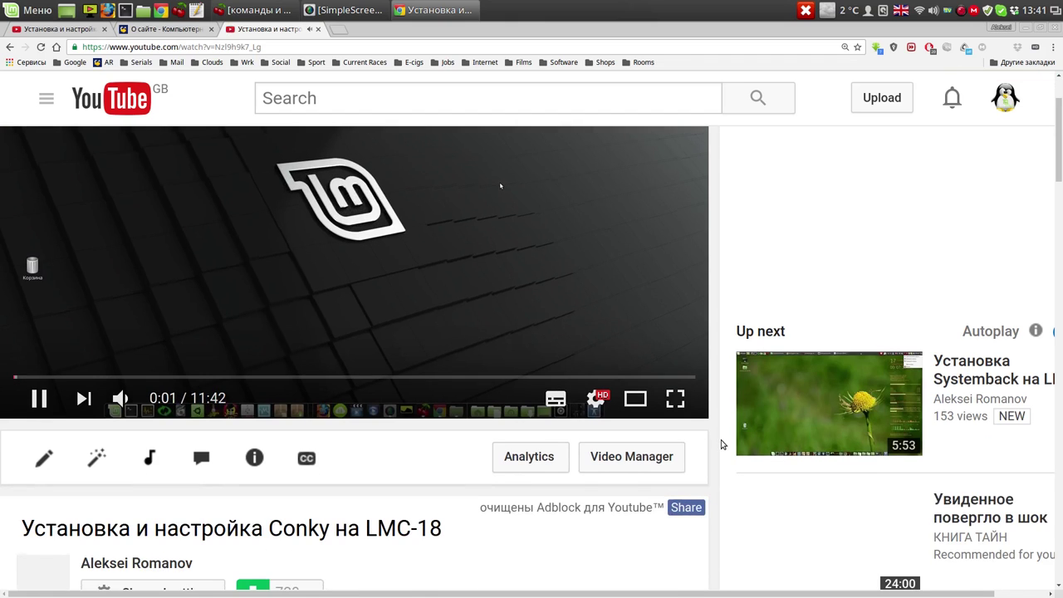
pyautogui.scroll(-1, 672, 457)
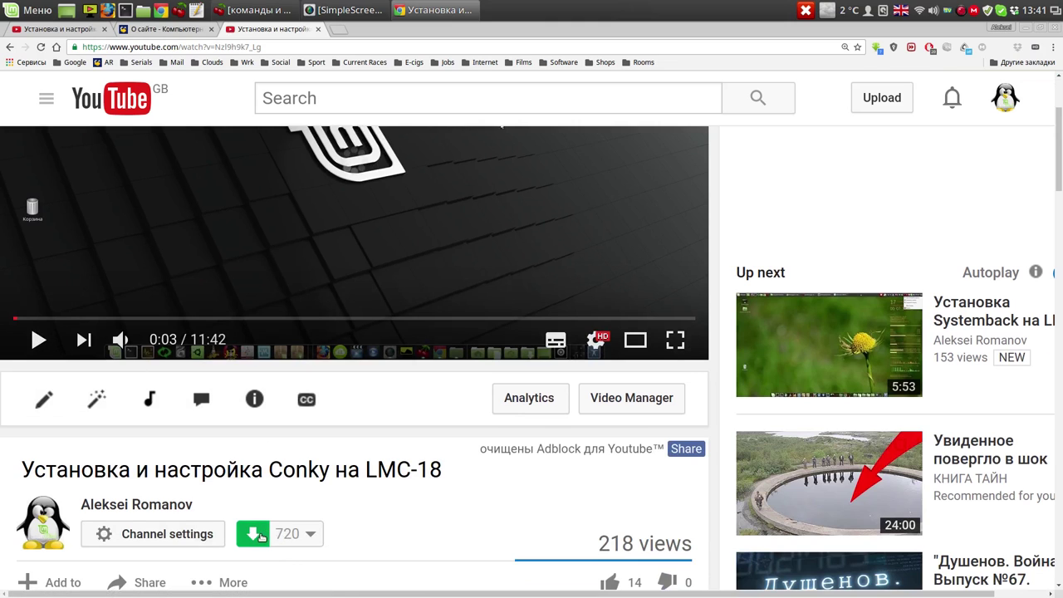
pyautogui.click(311, 534)
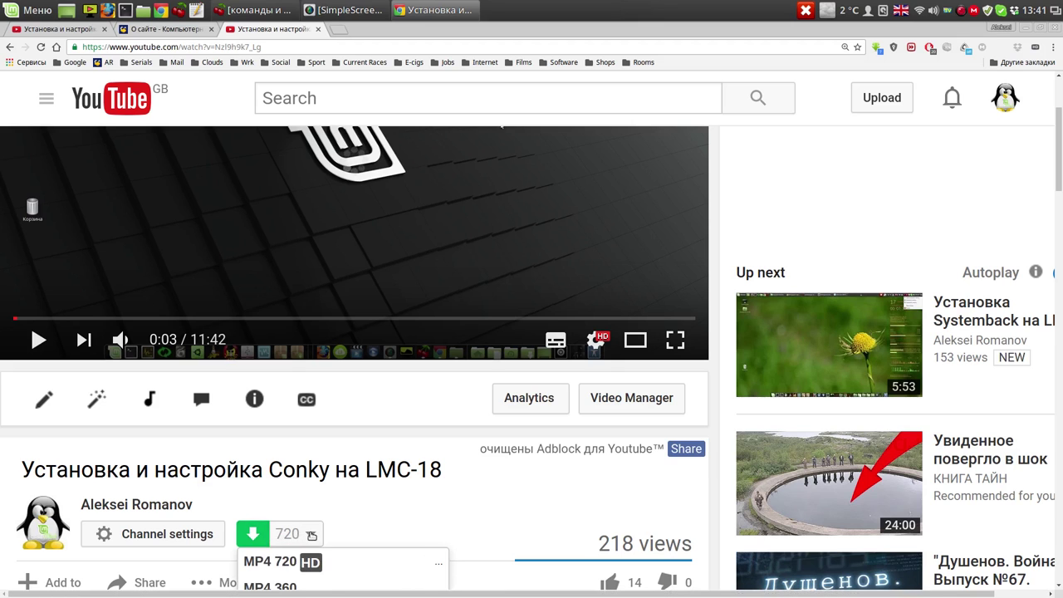
pyautogui.scroll(-3, 487, 532)
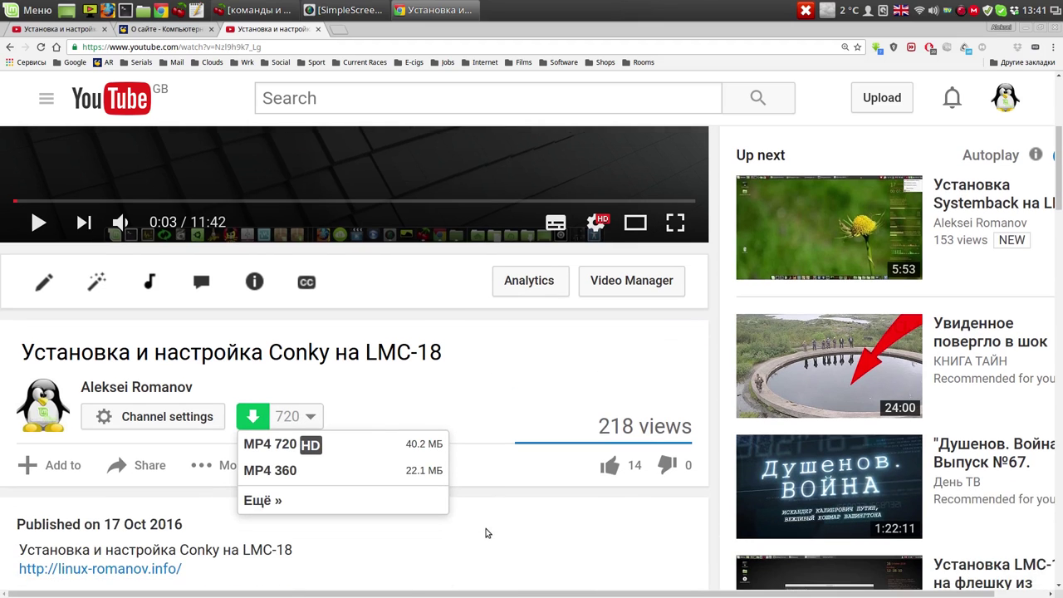
pyautogui.click(272, 503)
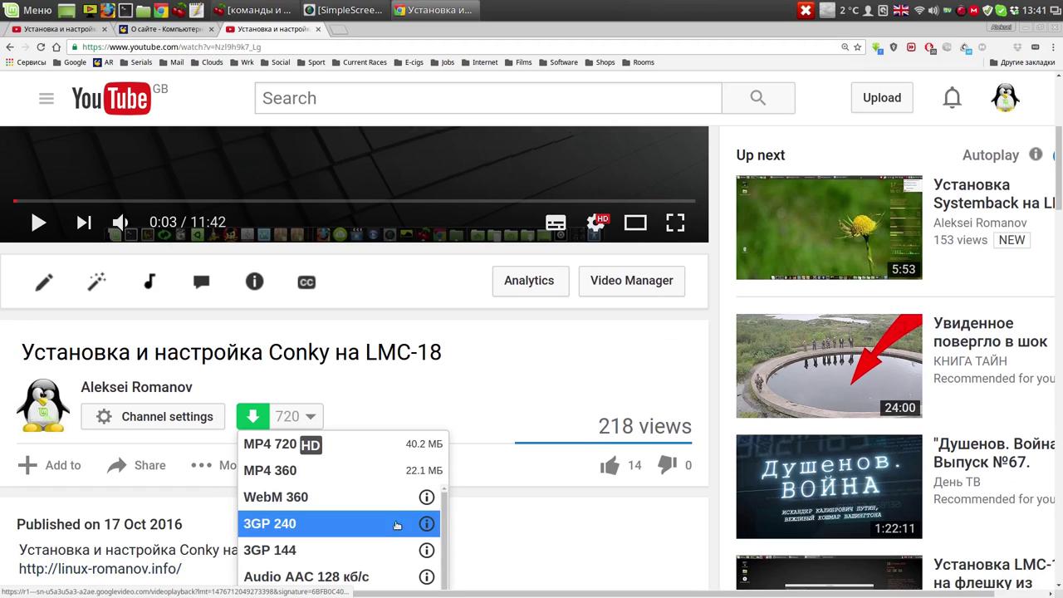
pyautogui.click(532, 396)
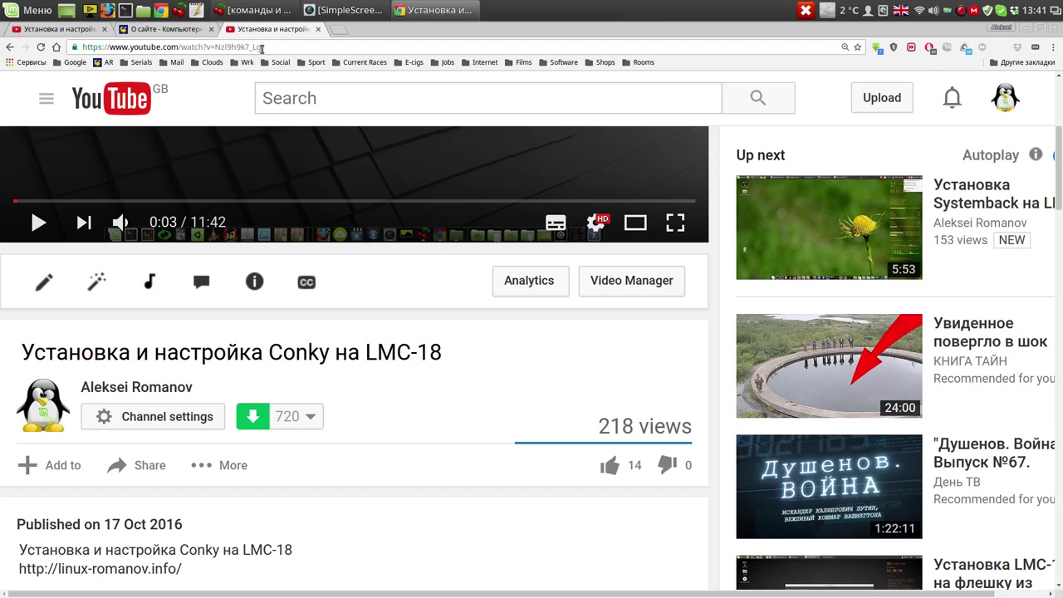
# Copy the Conky video's web address and minimize the browser
pyautogui.click(262, 49)
pyautogui.rightClick(252, 48)
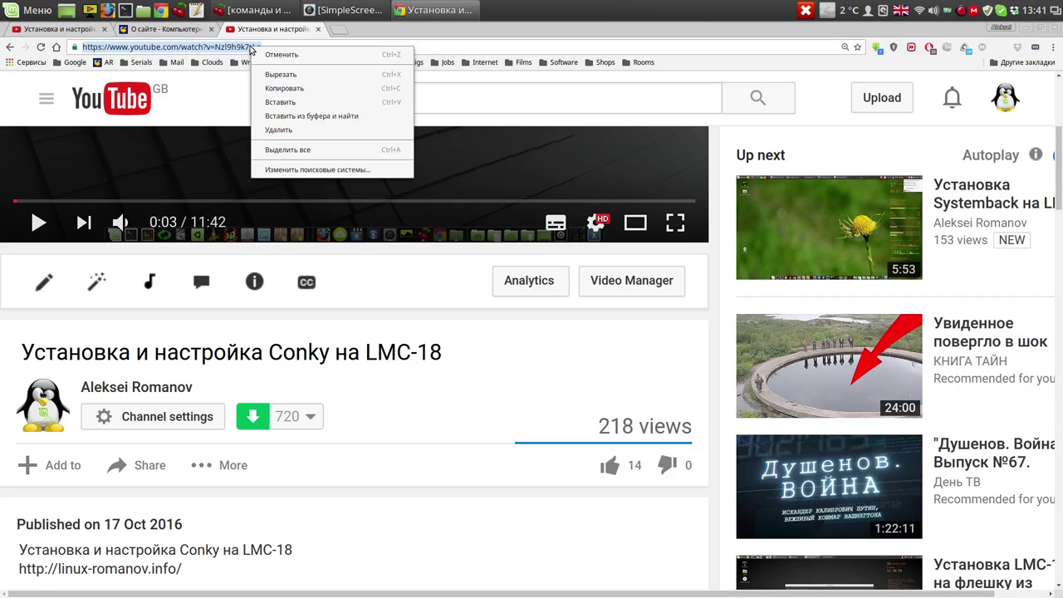
pyautogui.click(282, 89)
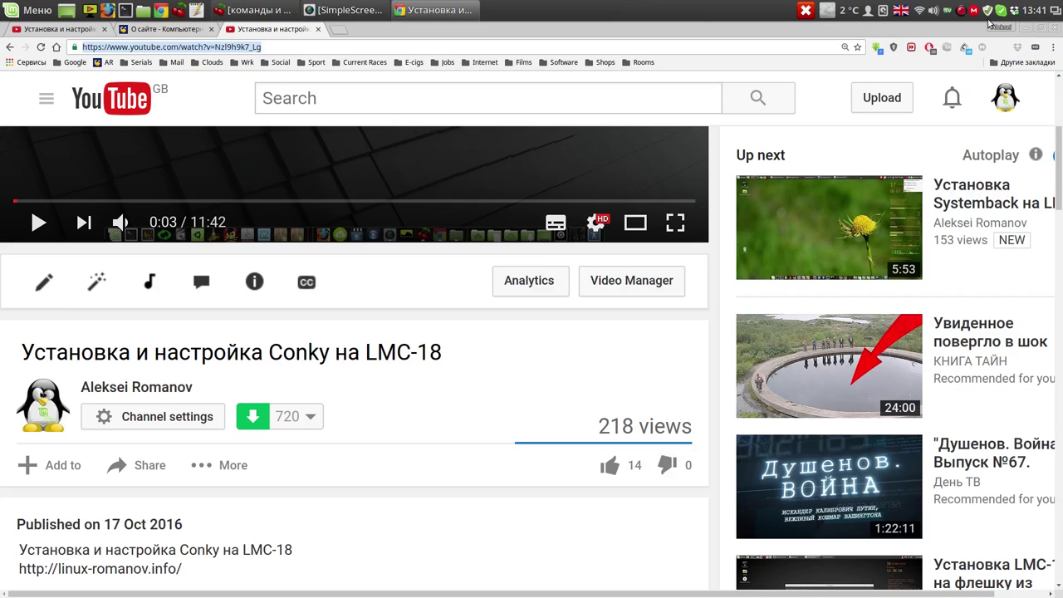
pyautogui.click(1029, 28)
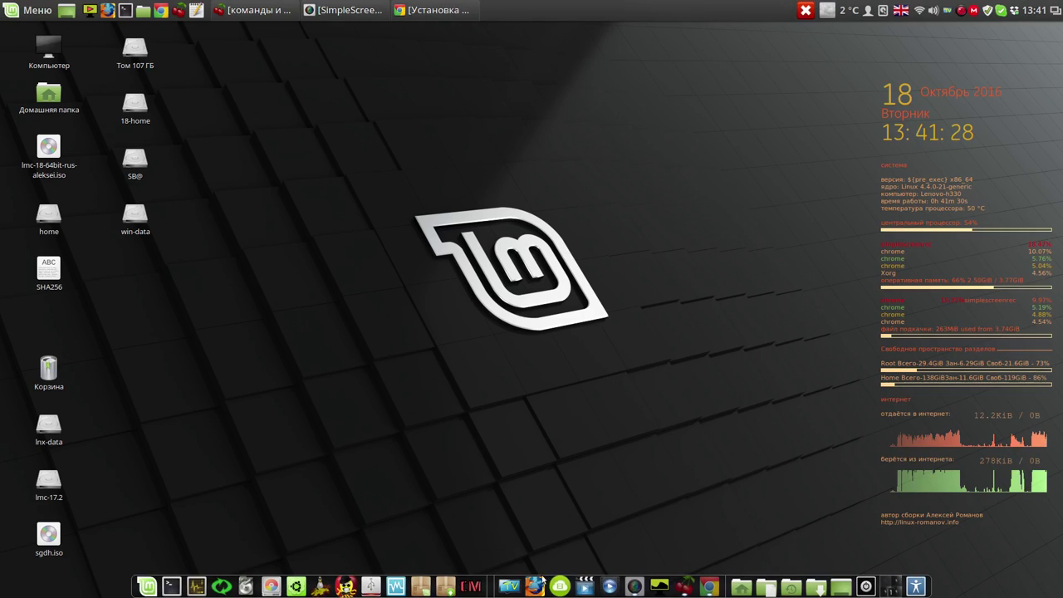
# Paste the copied link into 4K Video Downloader, review the video's quality options, cancel the download and close the program
pyautogui.click(559, 578)
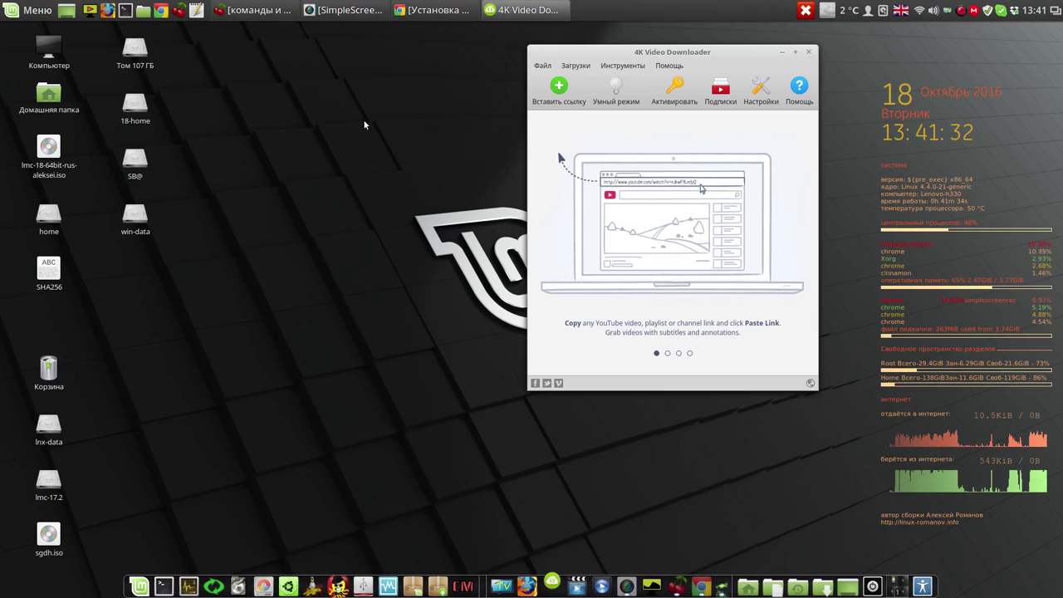
pyautogui.click(558, 98)
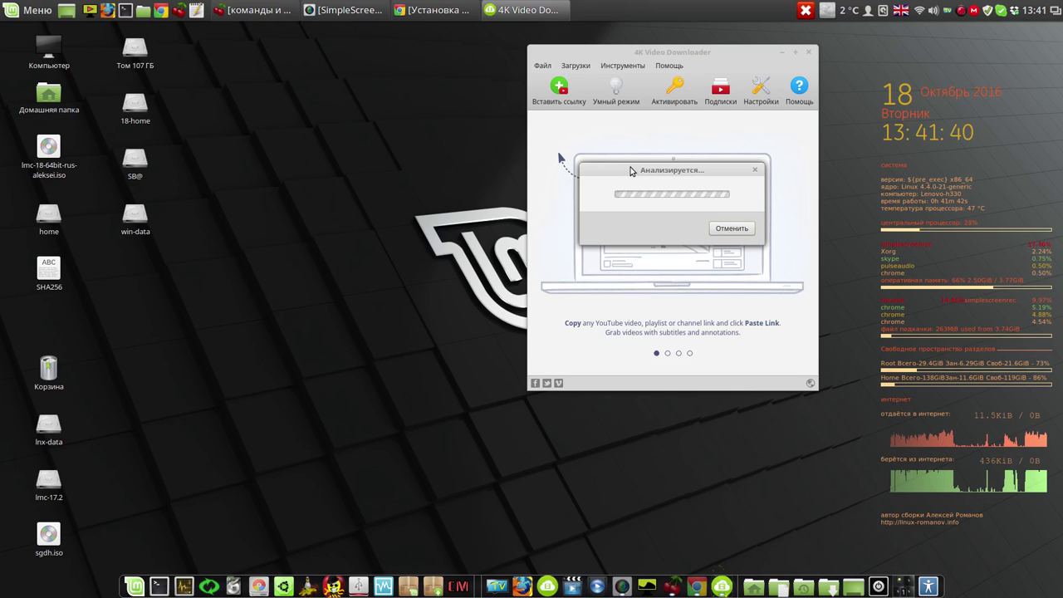
pyautogui.moveTo(654, 91); pyautogui.dragTo(357, 68)
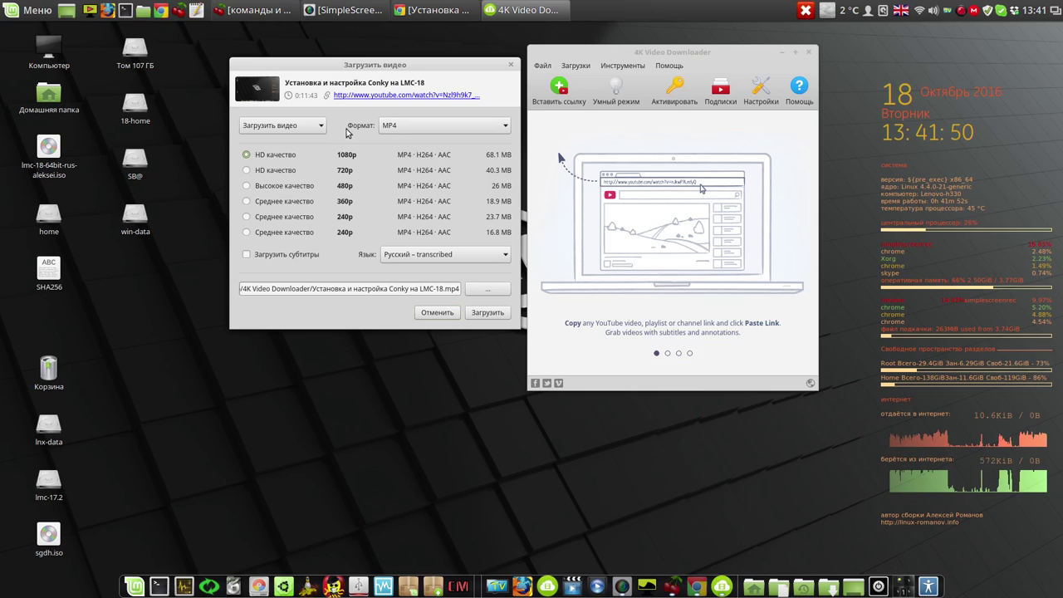
pyautogui.click(435, 312)
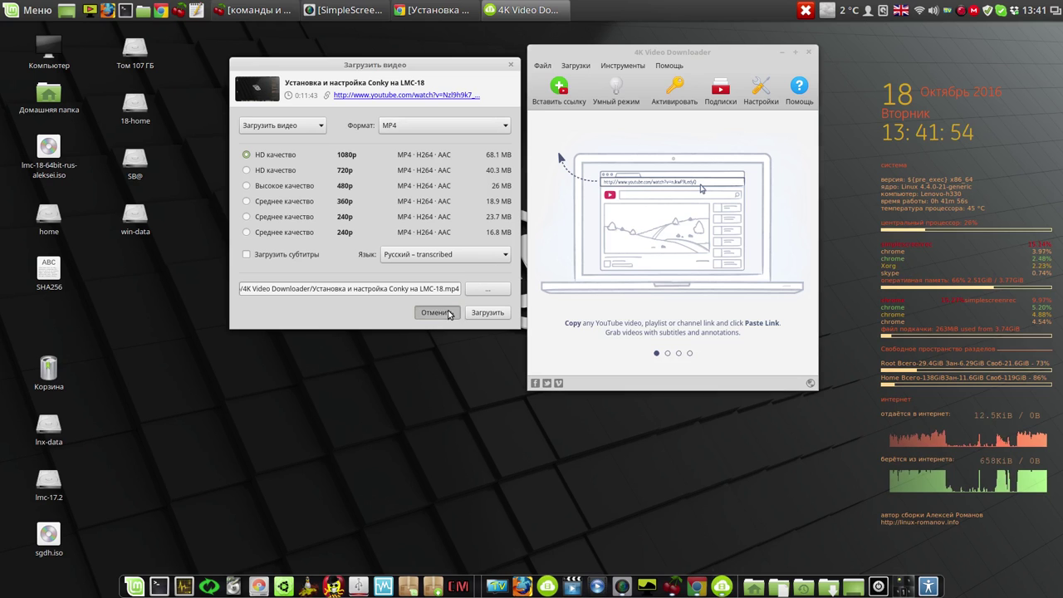
pyautogui.moveTo(724, 53); pyautogui.dragTo(465, 62)
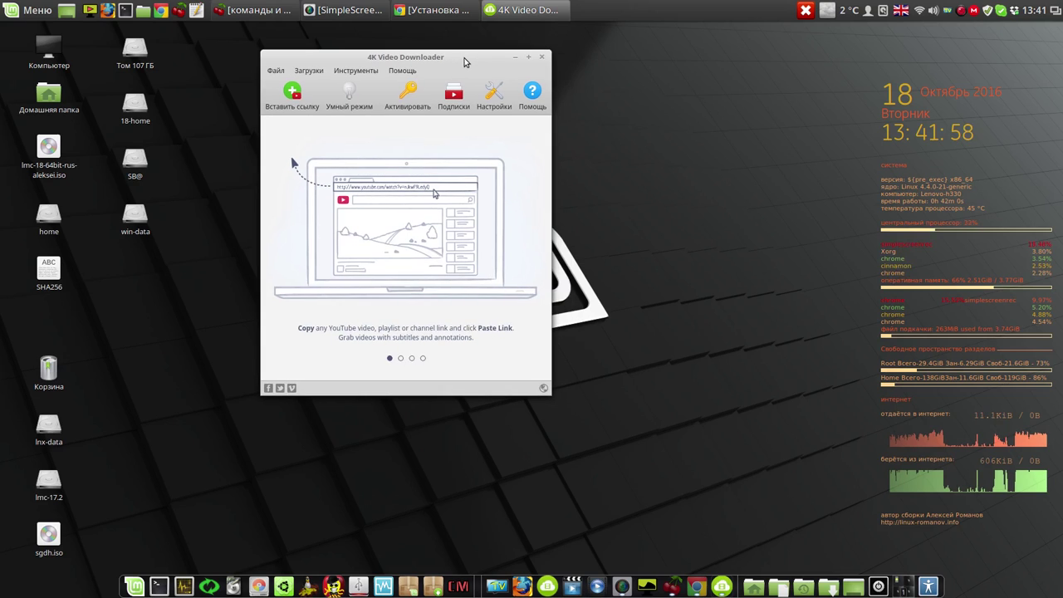
pyautogui.click(541, 58)
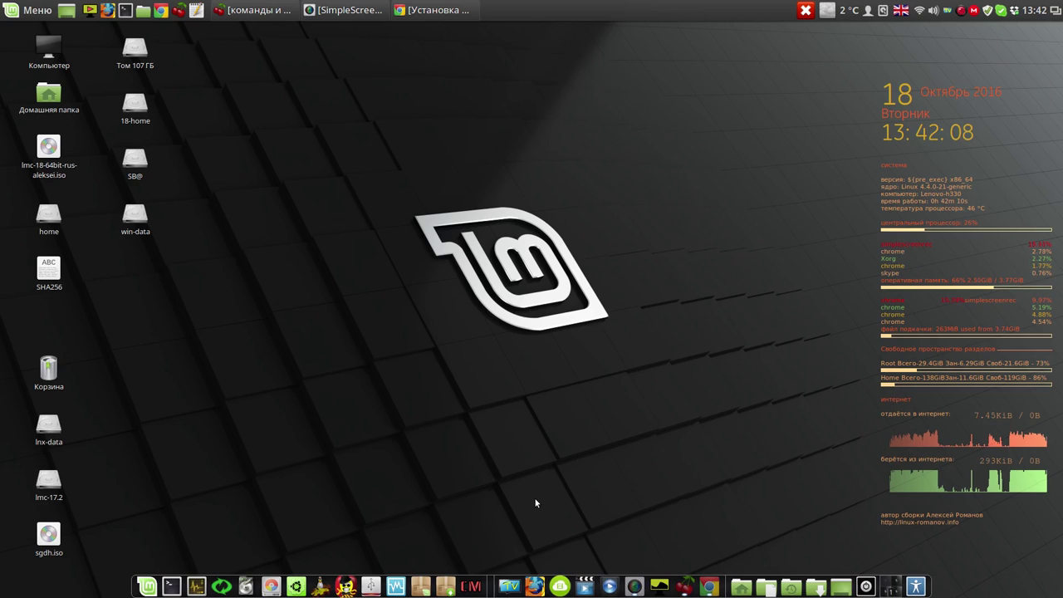
# Launch SMPlayer, restore its window from full size and move it to the upper part of the desktop
pyautogui.click(585, 583)
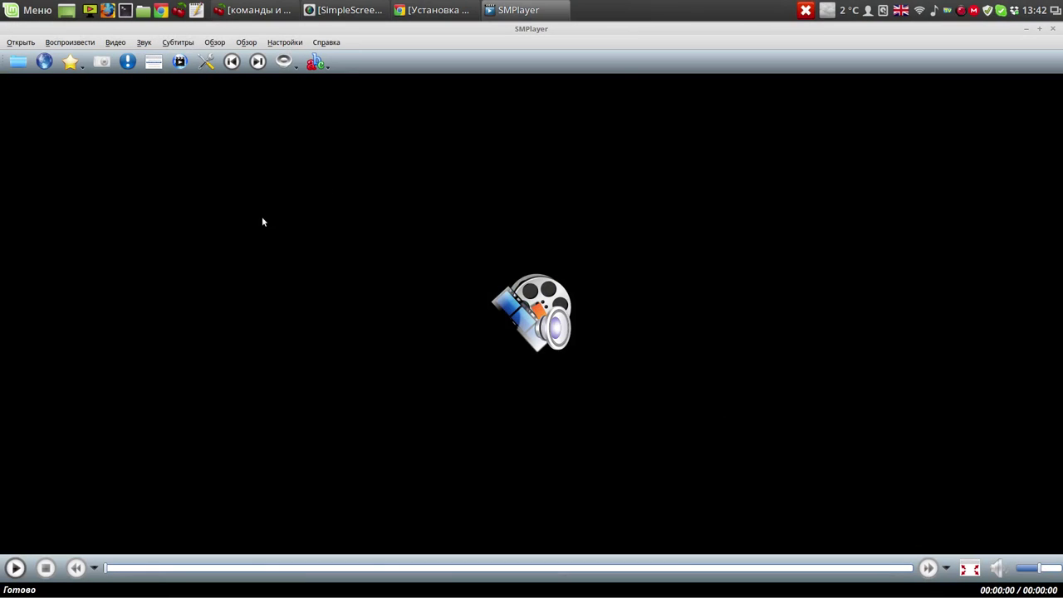
pyautogui.click(1038, 31)
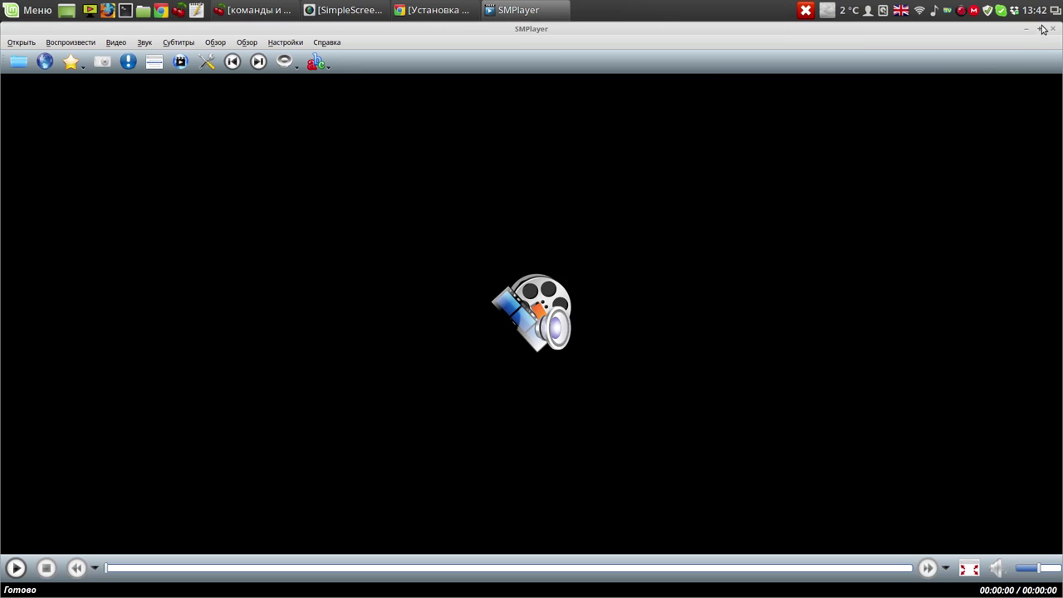
pyautogui.click(1042, 30)
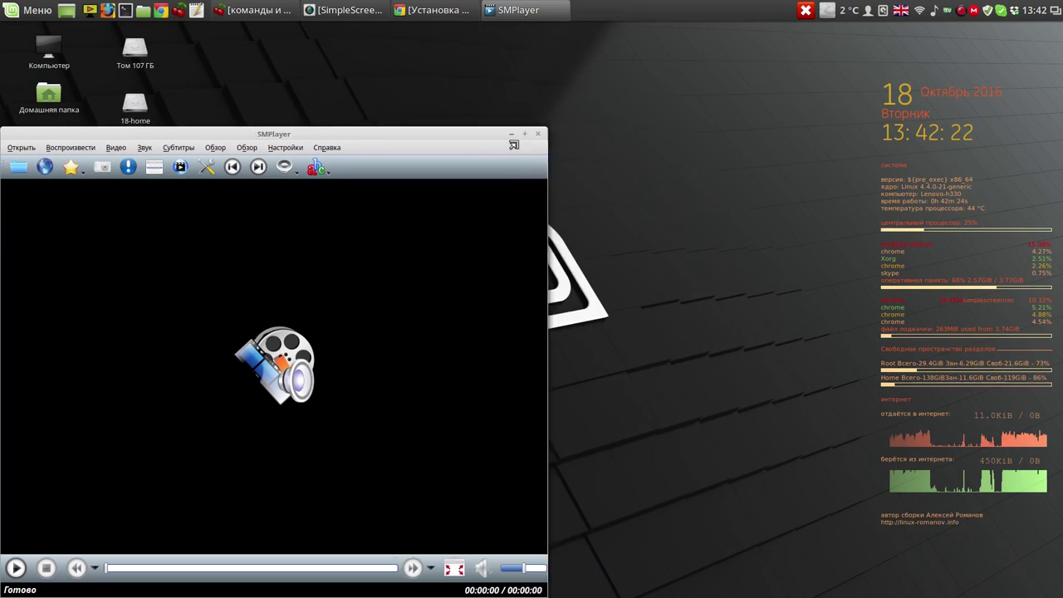
pyautogui.moveTo(374, 168); pyautogui.dragTo(387, 54)
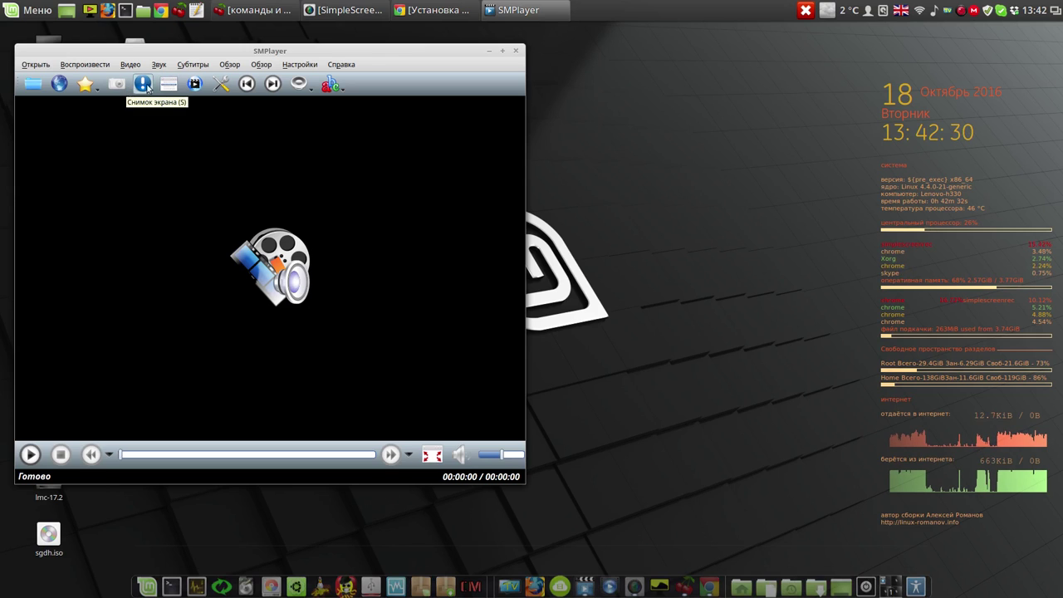
# Open SMPlayer's online video browser and switch the keyboard layout to Russian
pyautogui.click(193, 85)
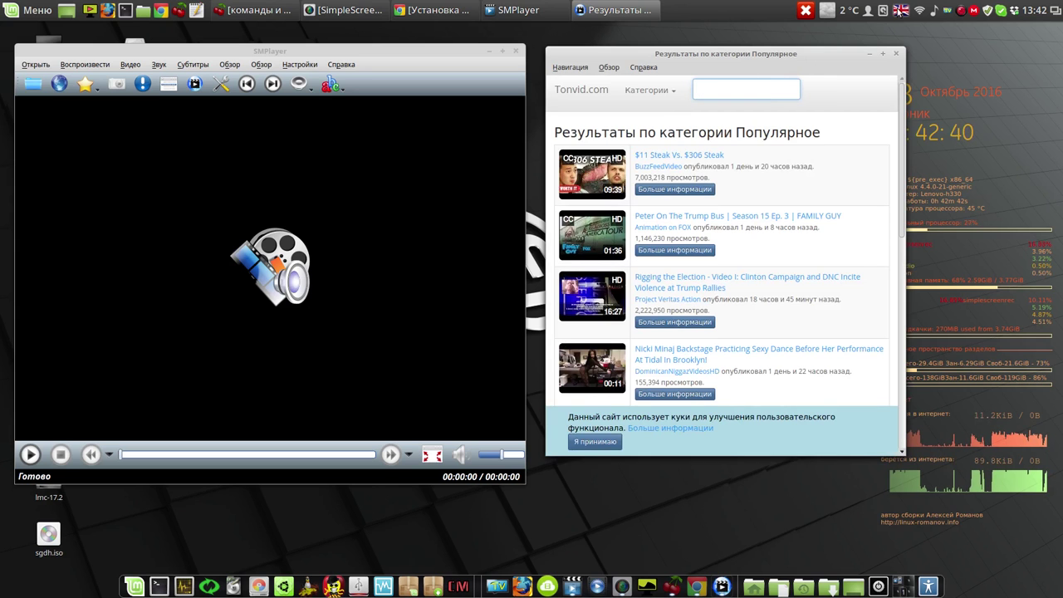
pyautogui.click(901, 9)
pyautogui.click(918, 59)
# Search the online video browser for "жанна бичевская"
pyautogui.click(741, 92)
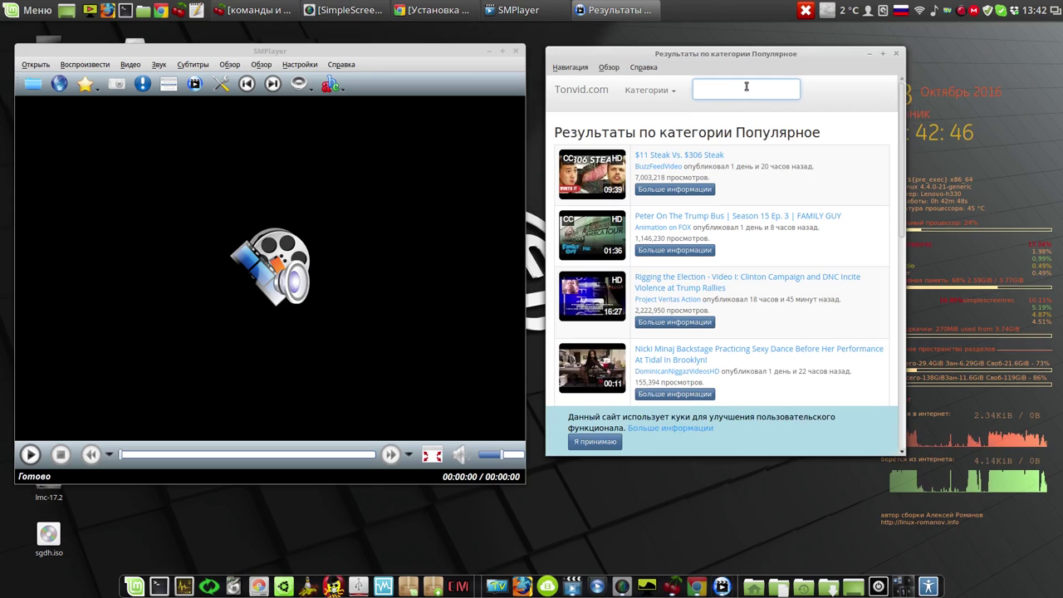
pyautogui.write('анаа')
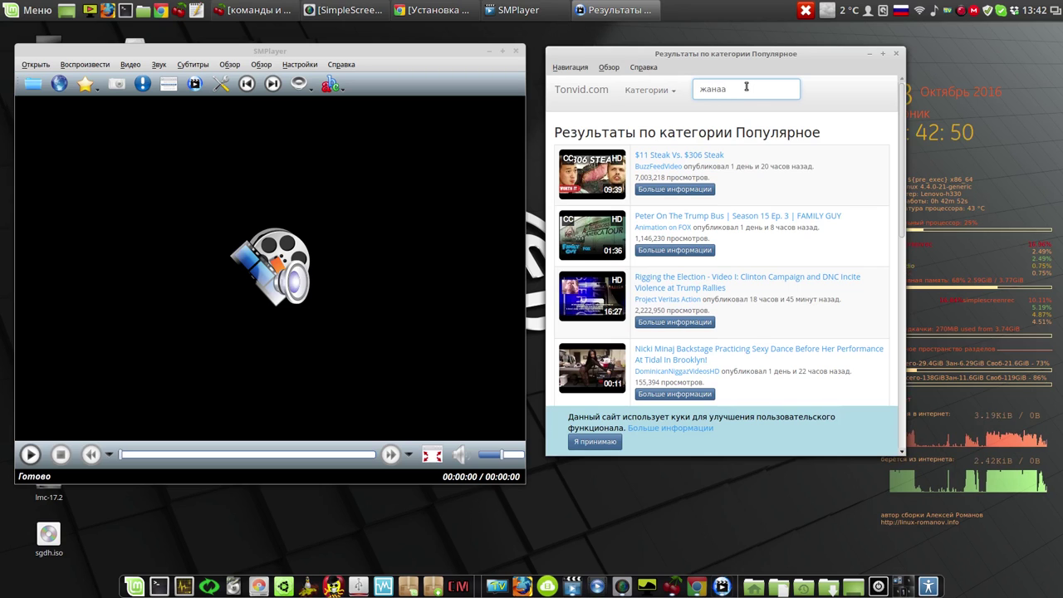
pyautogui.press('BackSpace')
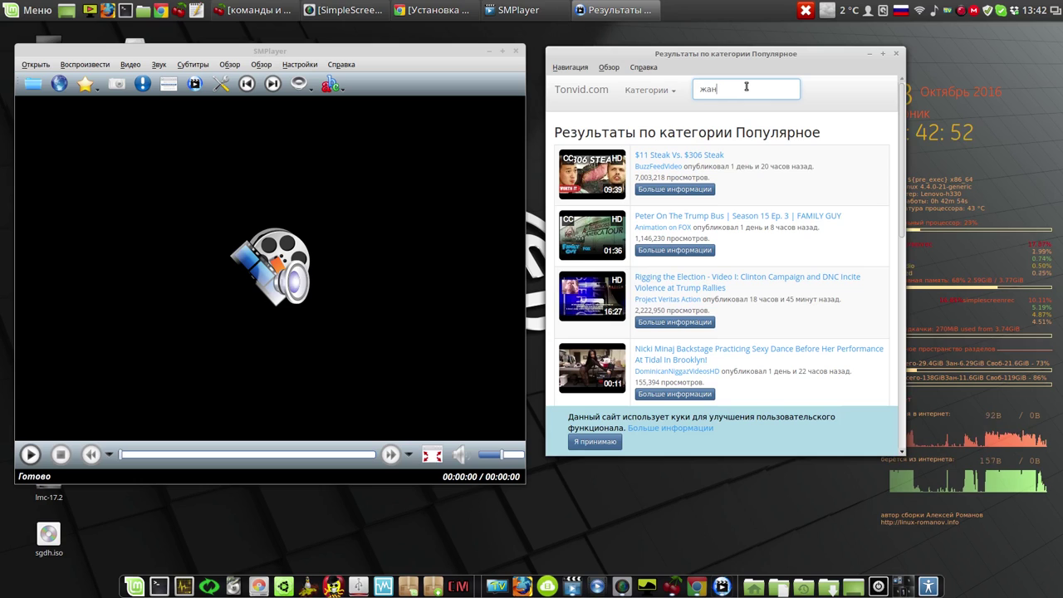
pyautogui.write('на')
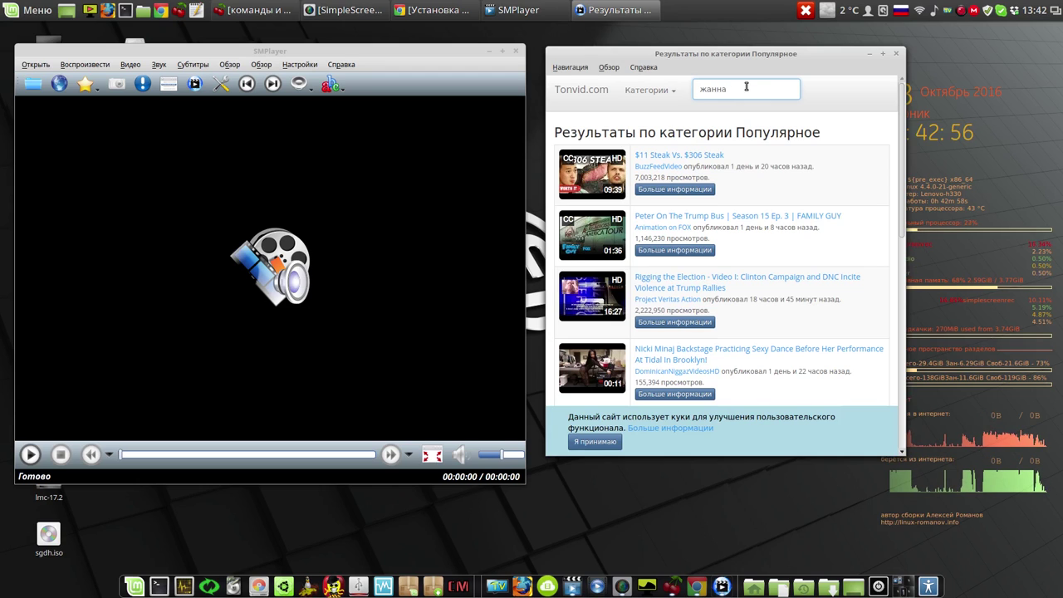
pyautogui.write(' 6ич')
pyautogui.write('евская')
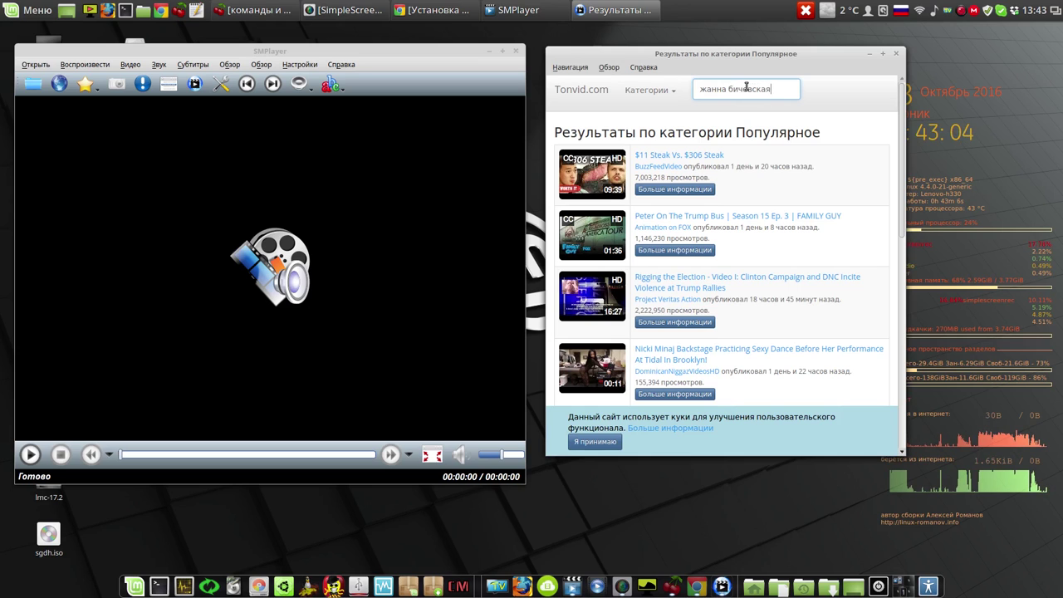
pyautogui.press('Return')
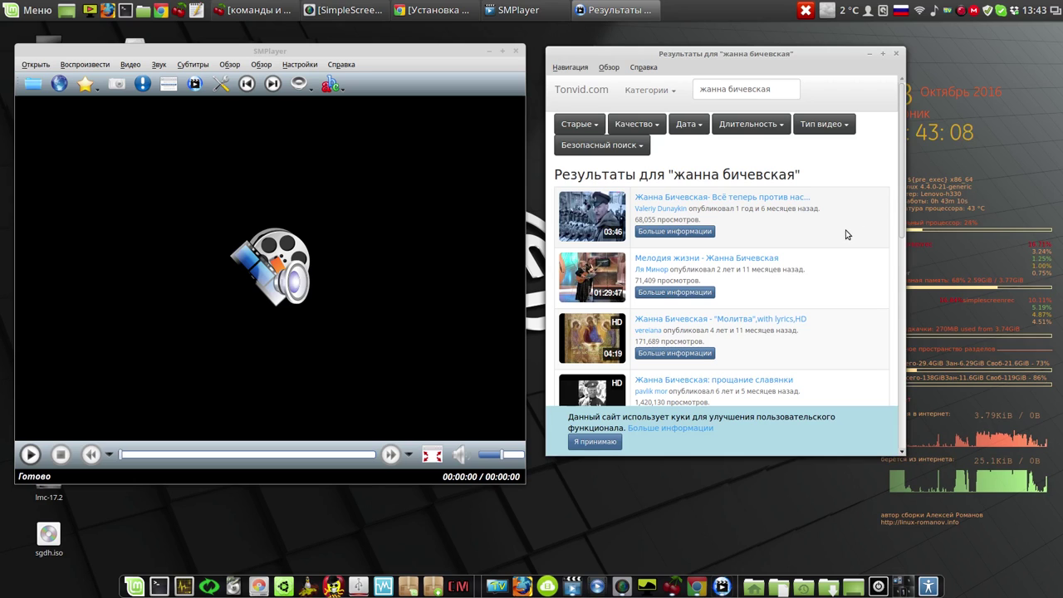
# Play the "Жанна Бичевская: прощание славянки" result, move the results window away from the player, skip ahead to about 0:49 and pause
pyautogui.scroll(-2, 850, 237)
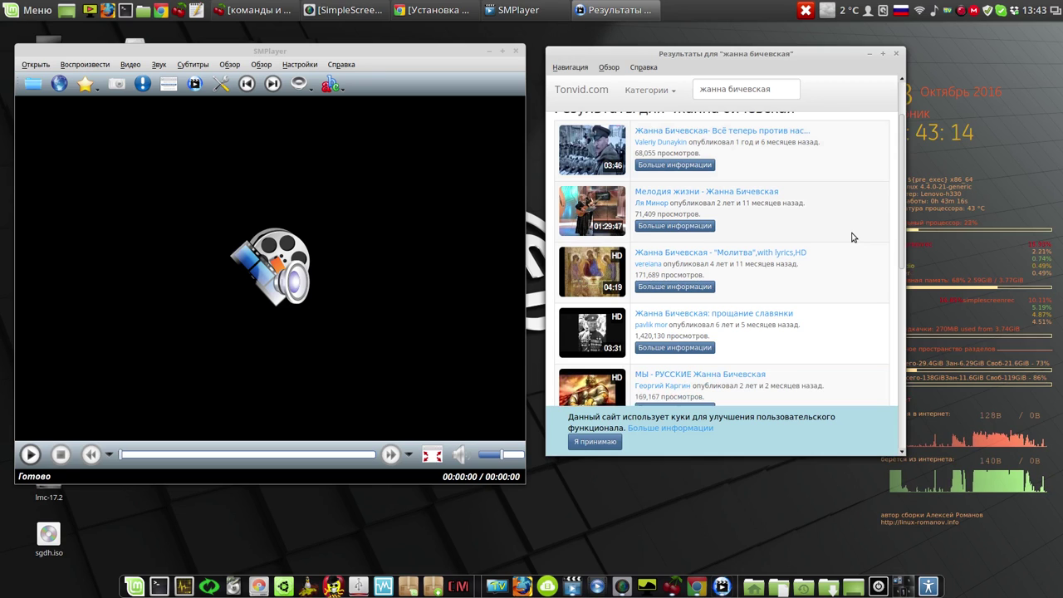
pyautogui.scroll(-1, 851, 237)
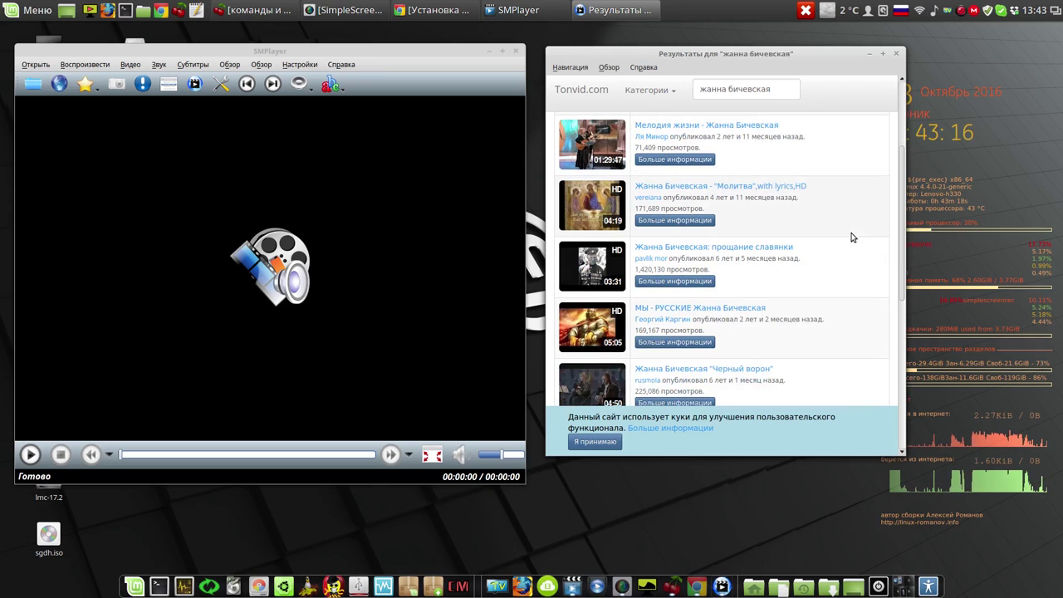
pyautogui.click(726, 249)
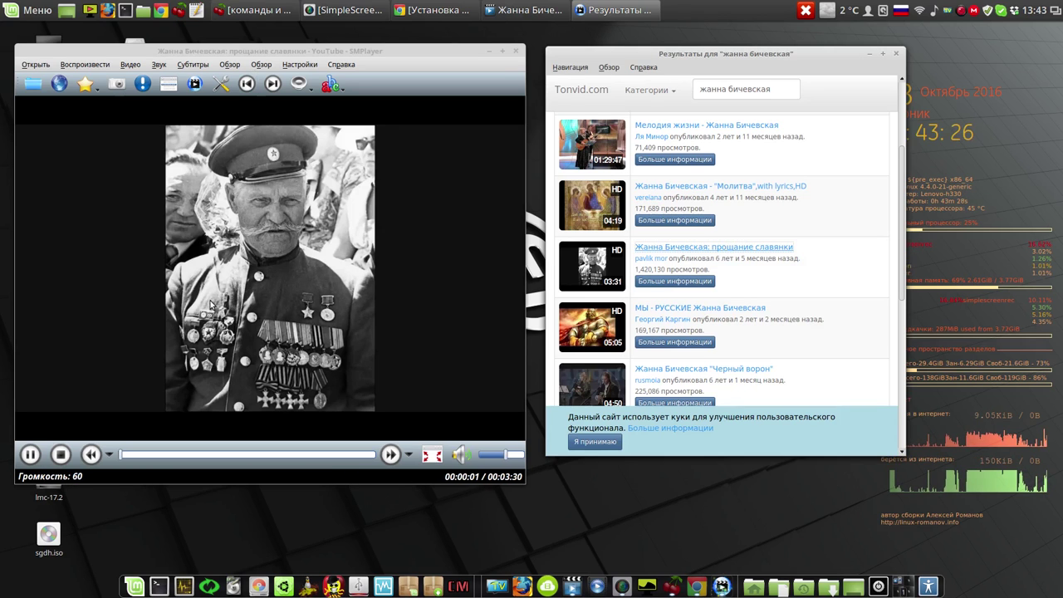
pyautogui.moveTo(751, 54); pyautogui.dragTo(780, 53)
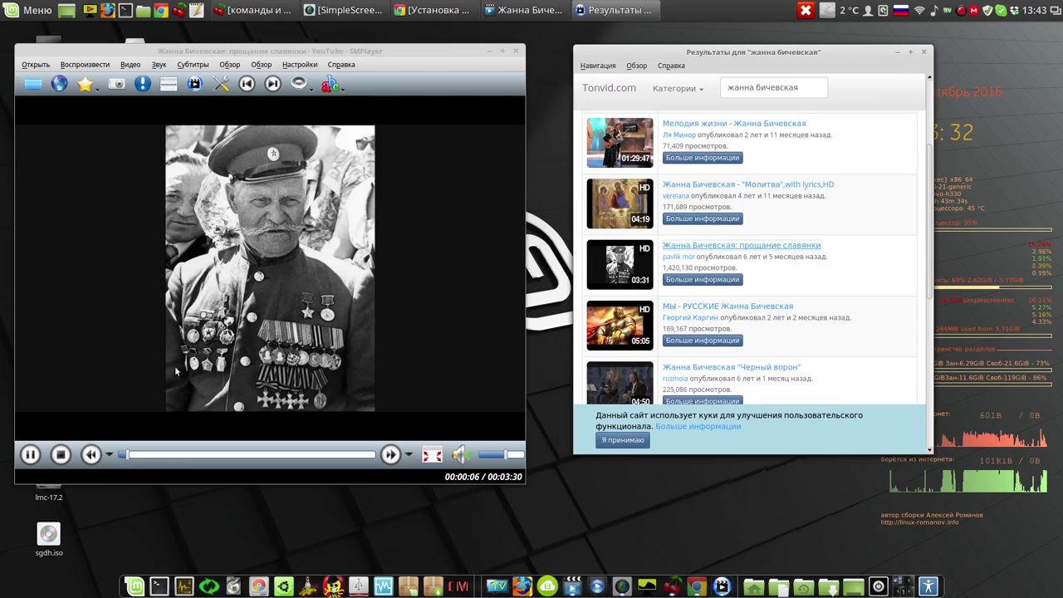
pyautogui.click(177, 455)
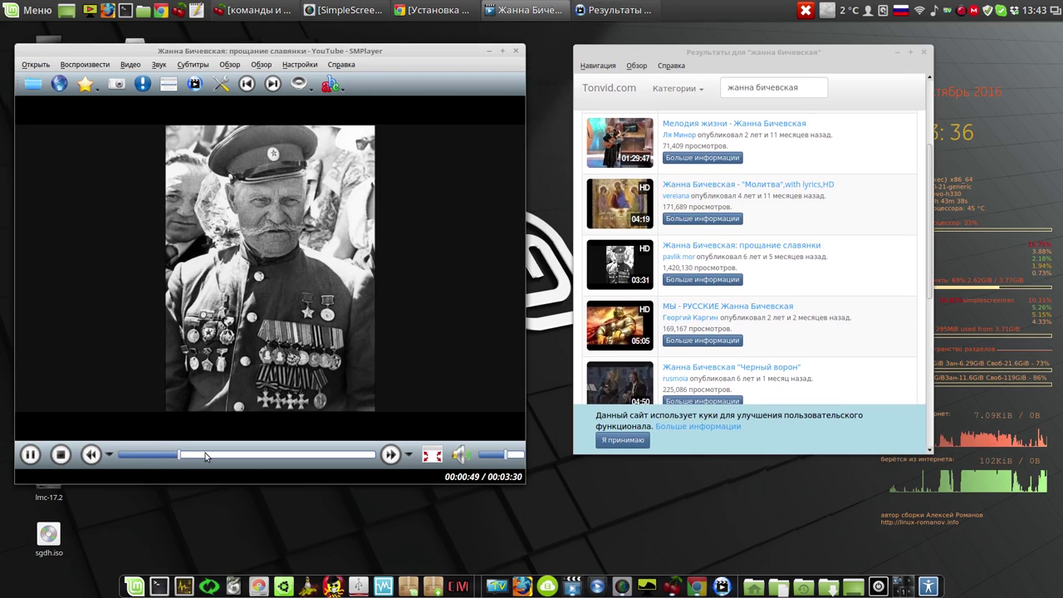
pyautogui.click(31, 454)
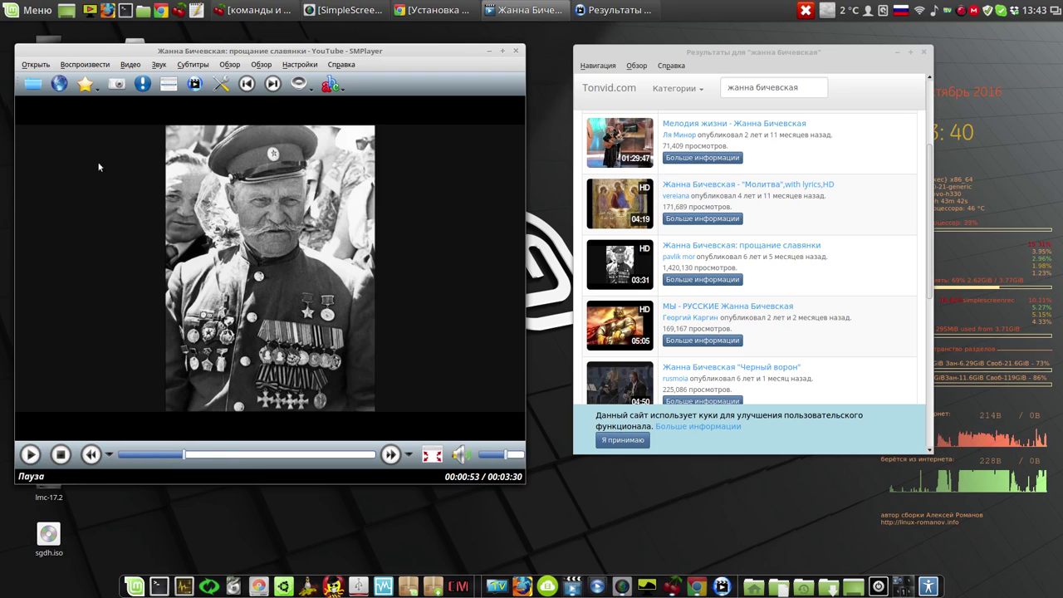
# Add the paused video to SMPlayer's favorites
pyautogui.click(91, 87)
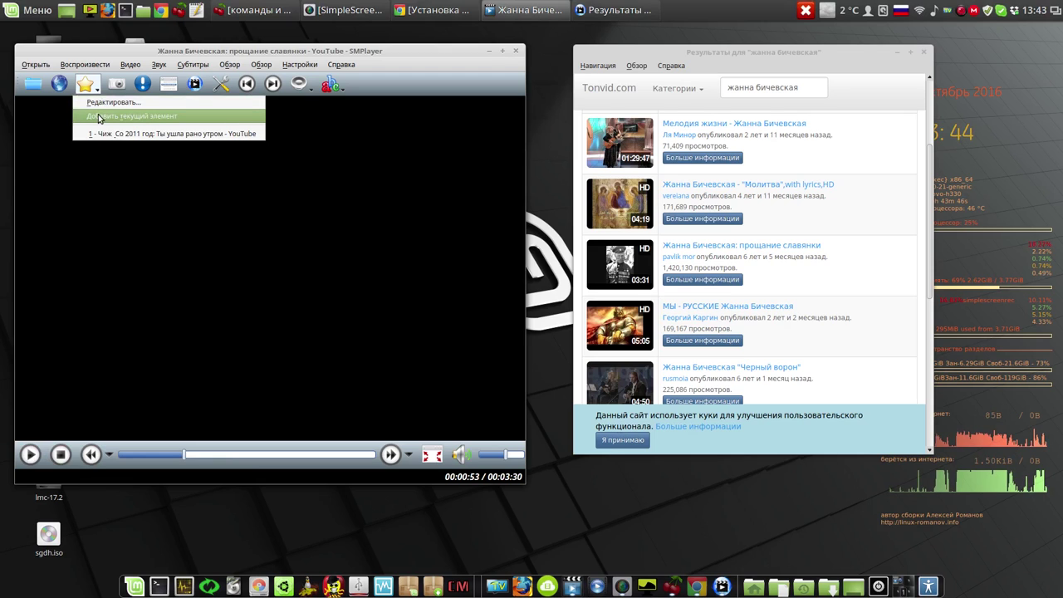
pyautogui.click(98, 117)
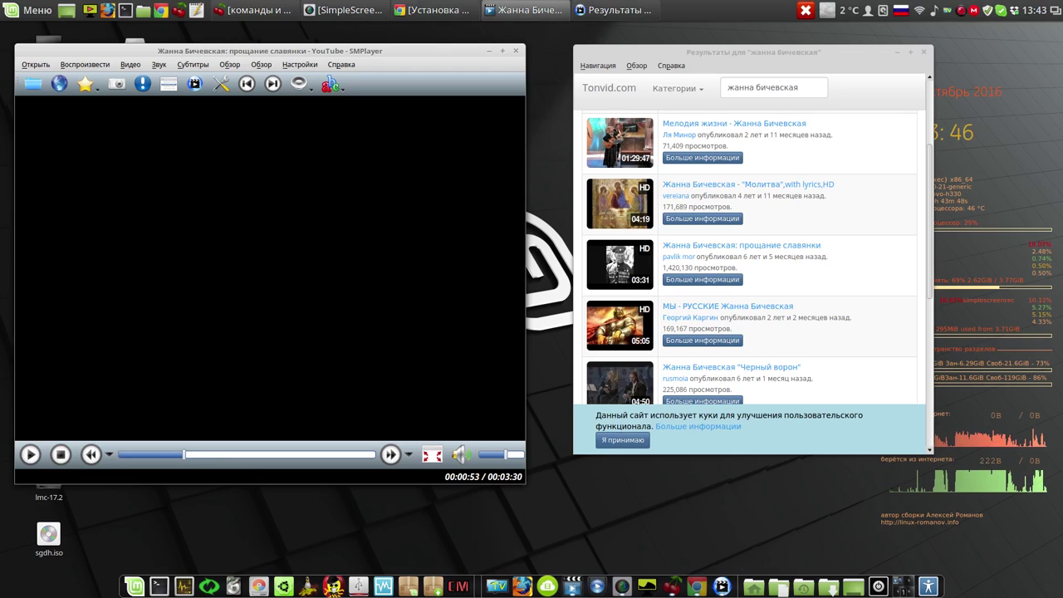
# Play the favorite "Чиж & Co, 2011 год: Ты ушла рано утром", skip ahead to about 3:30 and pause it
pyautogui.click(89, 86)
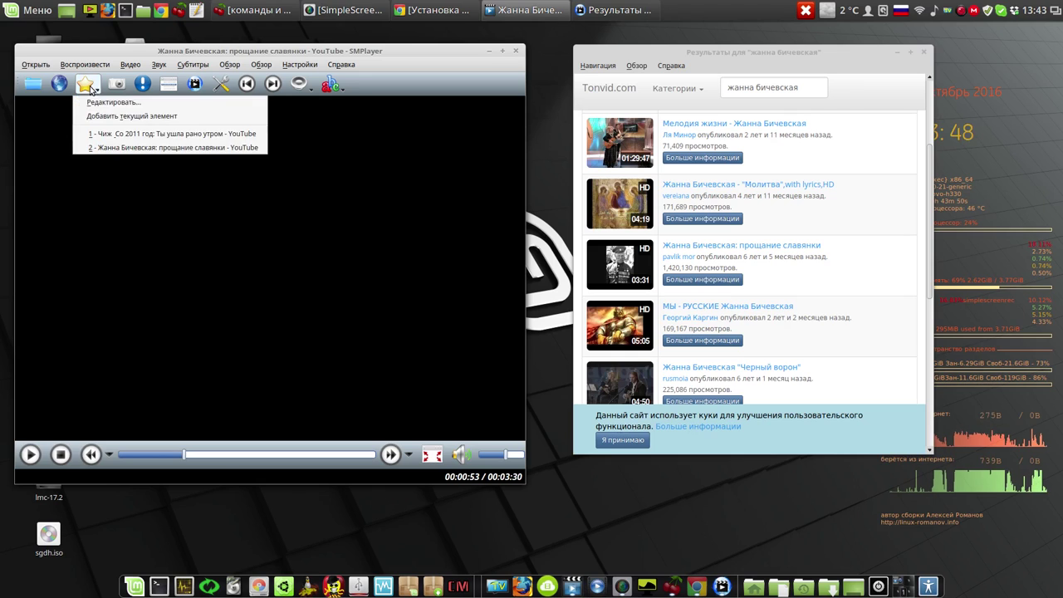
pyautogui.click(114, 133)
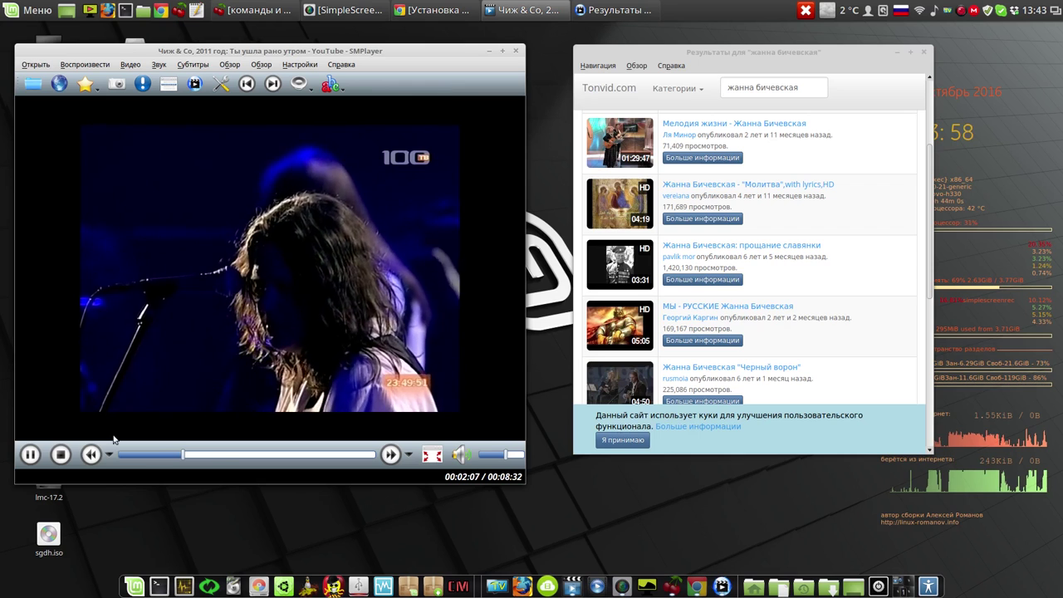
pyautogui.click(222, 462)
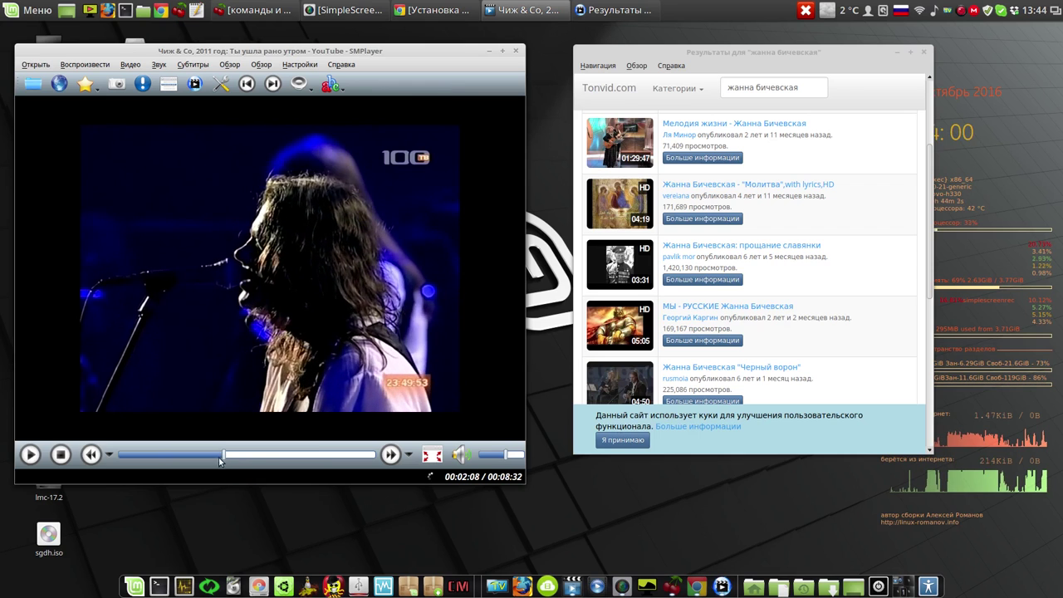
pyautogui.click(31, 453)
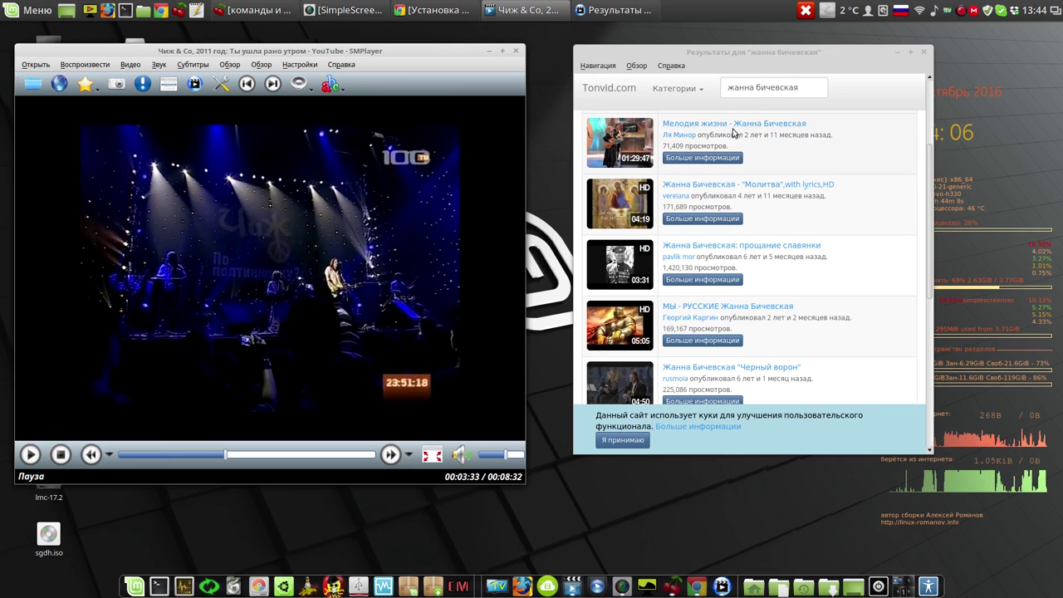
# Play "Вальс юнкеров (Белый вальс)" from the search results, skip ahead to about 0:59, pause it, and close the player and video browser
pyautogui.click(931, 198)
pyautogui.moveTo(931, 198); pyautogui.dragTo(943, 331)
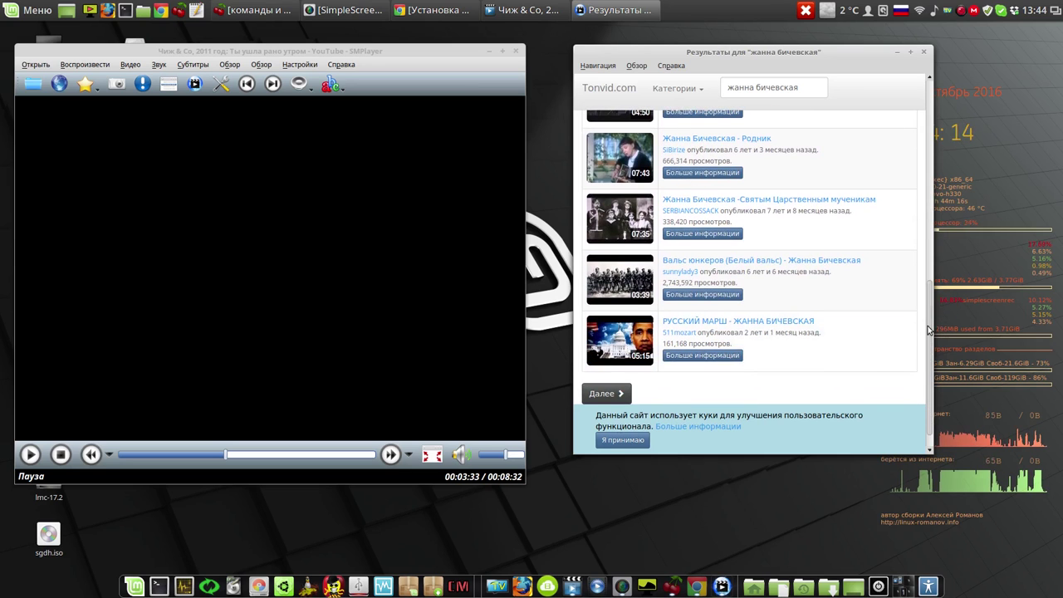
pyautogui.click(700, 263)
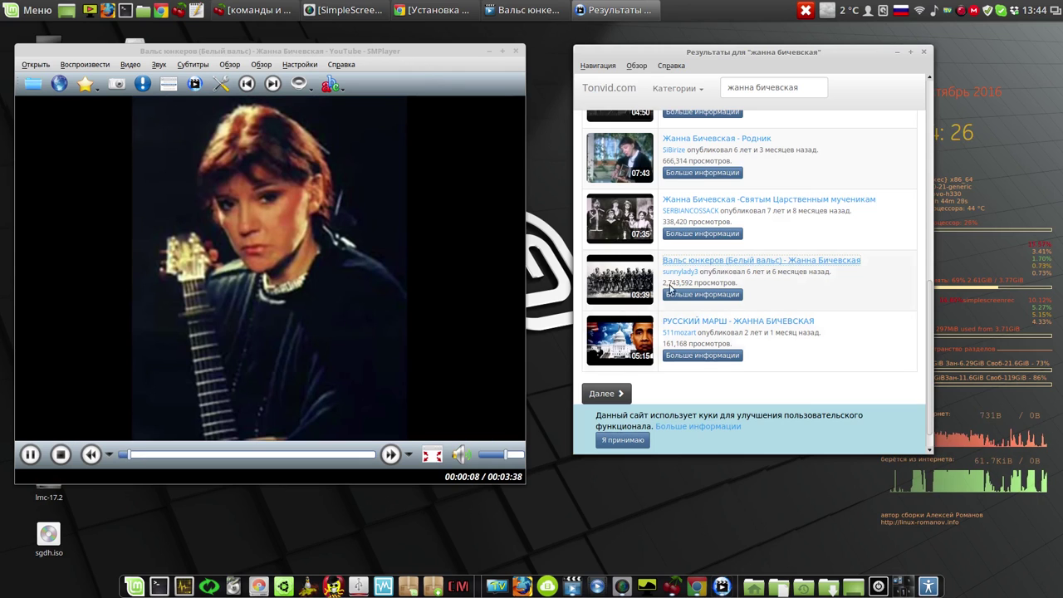
pyautogui.click(187, 455)
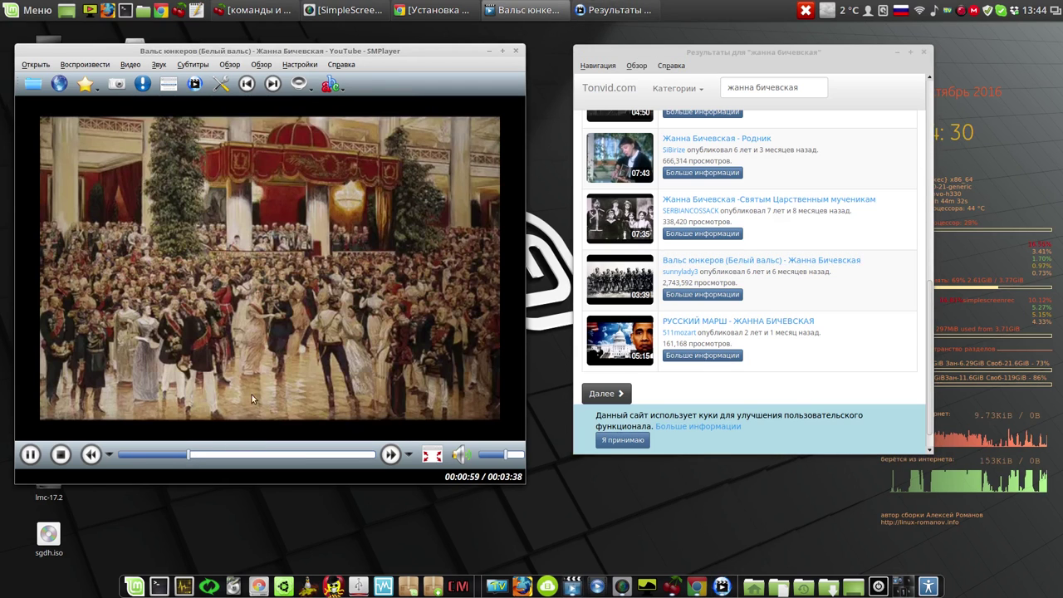
pyautogui.click(29, 454)
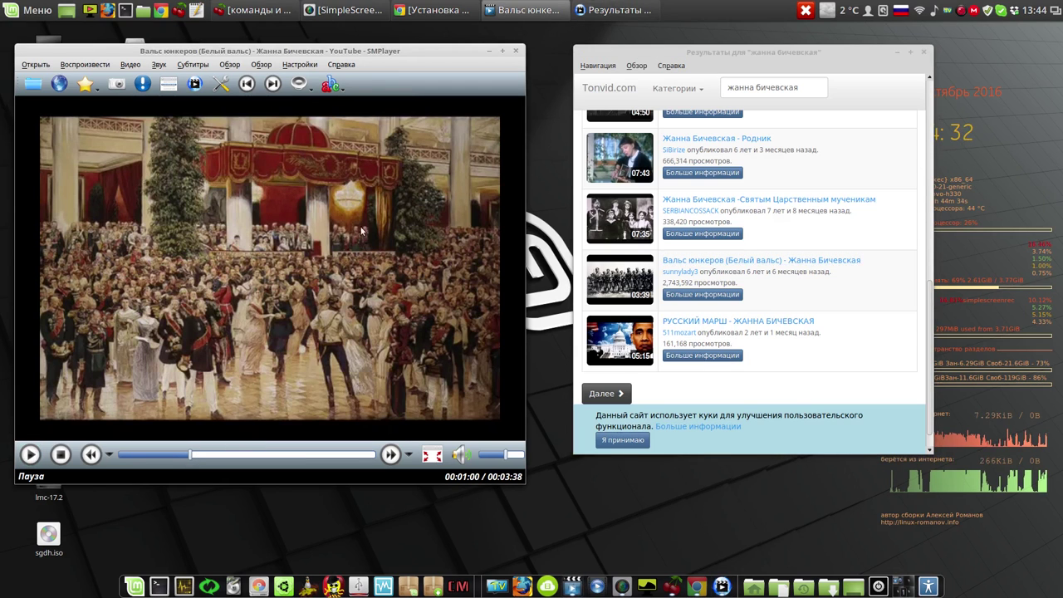
pyautogui.click(516, 51)
pyautogui.click(922, 52)
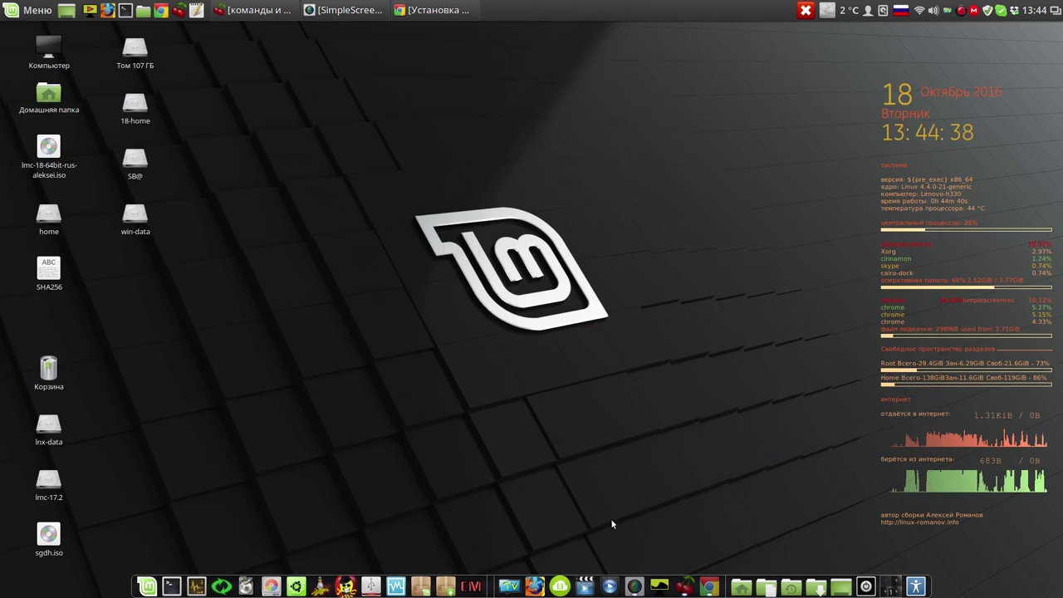
# Bring up the active SimpleScreenRecorder window, launch a second instance of the program and minimize the window that is recording
pyautogui.click(633, 580)
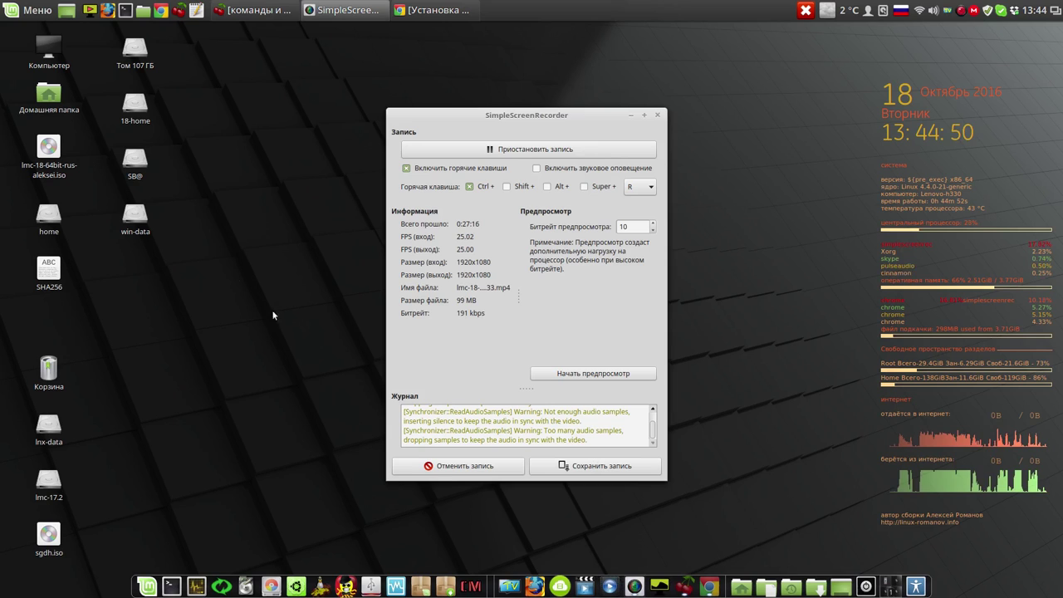
pyautogui.click(23, 10)
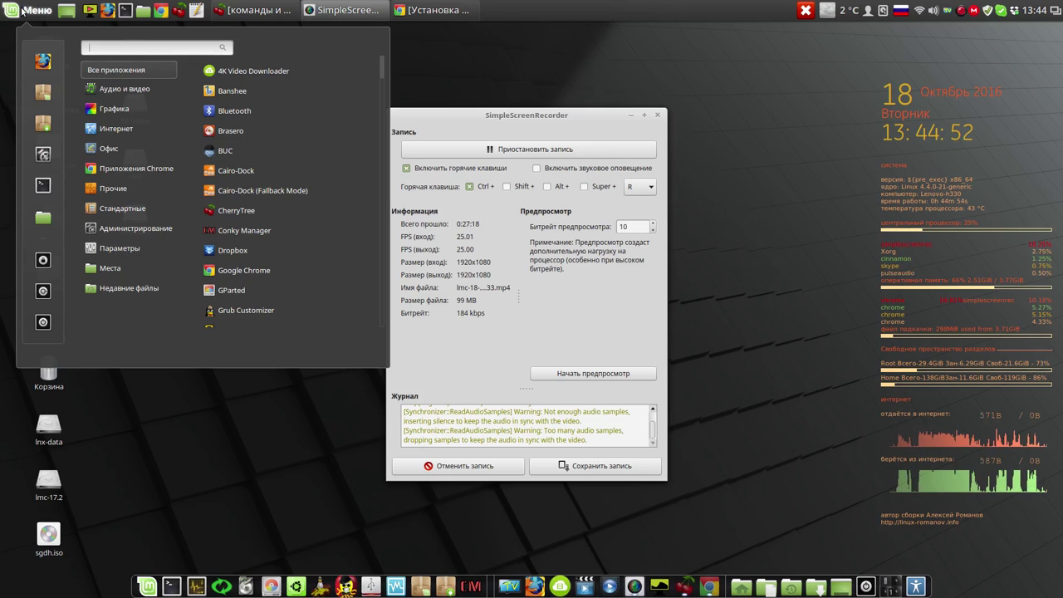
pyautogui.moveTo(166, 88)
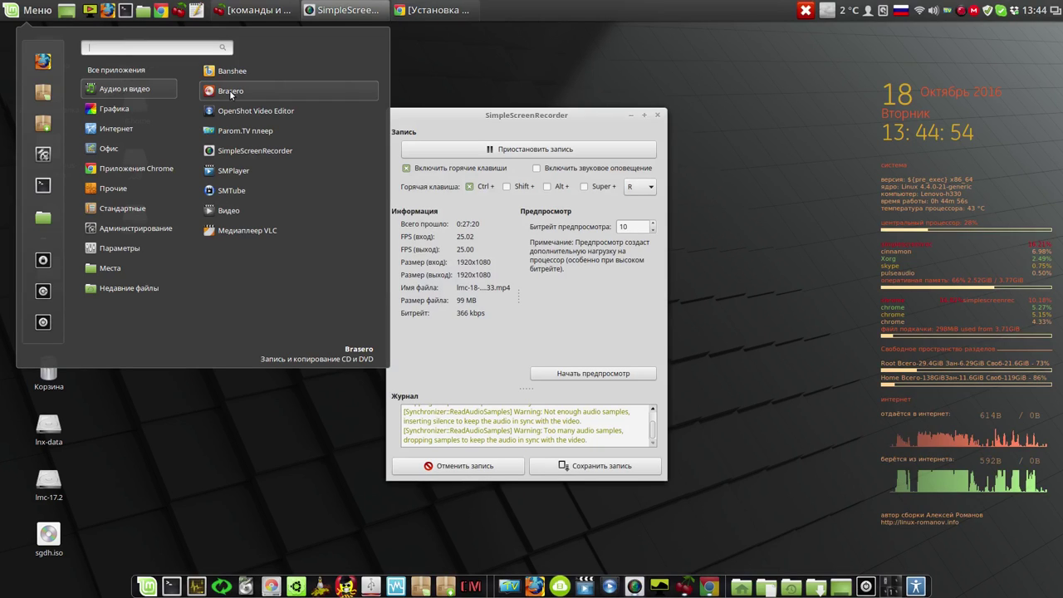
pyautogui.click(241, 153)
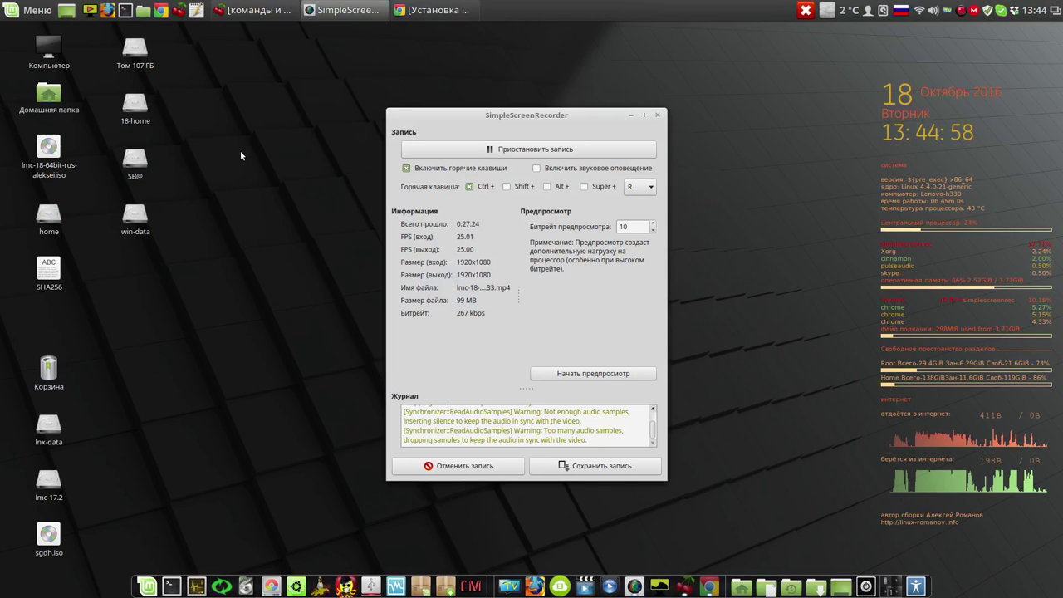
pyautogui.moveTo(541, 116); pyautogui.dragTo(543, 87)
pyautogui.click(630, 118)
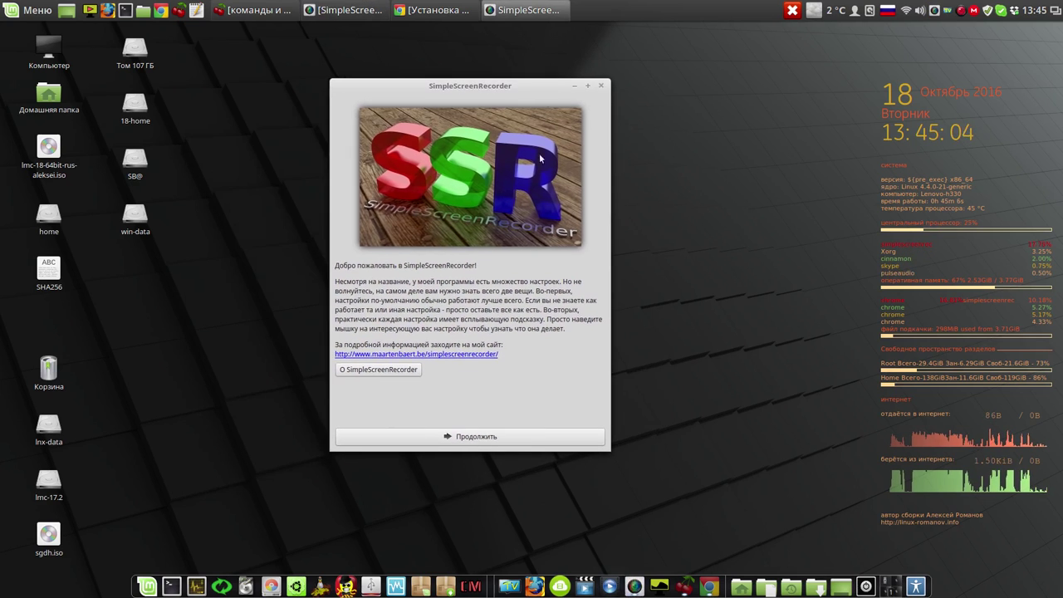
# Continue to the new recorder's video and audio input settings and inspect the available sound servers, keeping ALSA
pyautogui.click(487, 436)
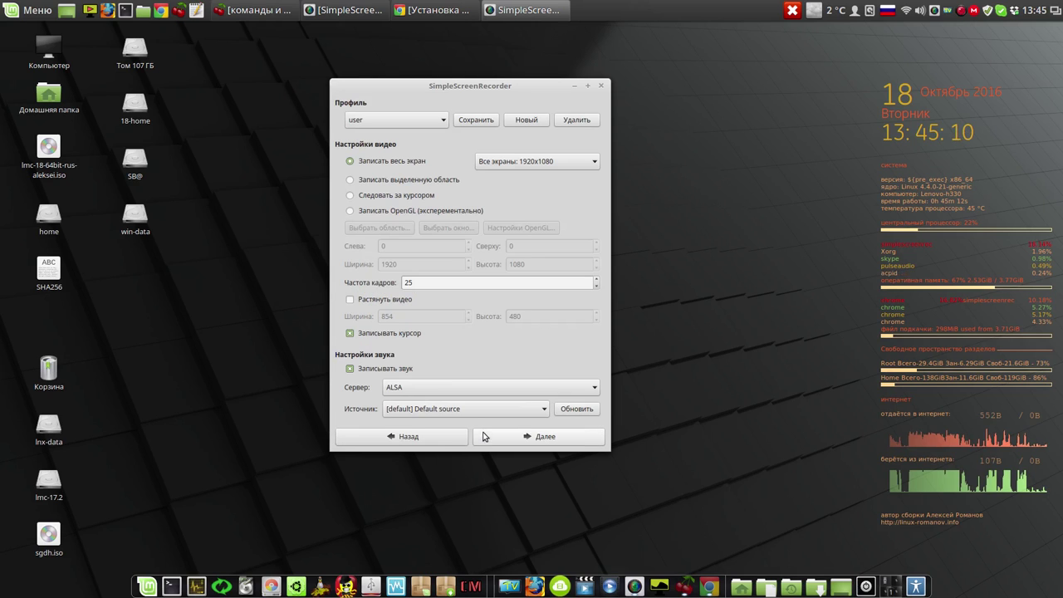
pyautogui.click(595, 388)
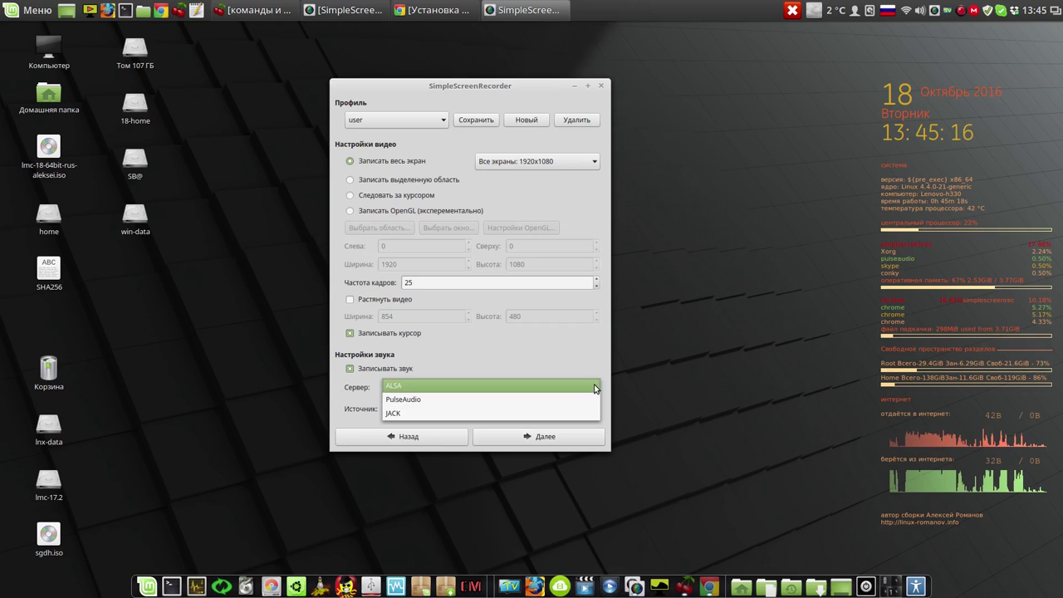
pyautogui.click(594, 388)
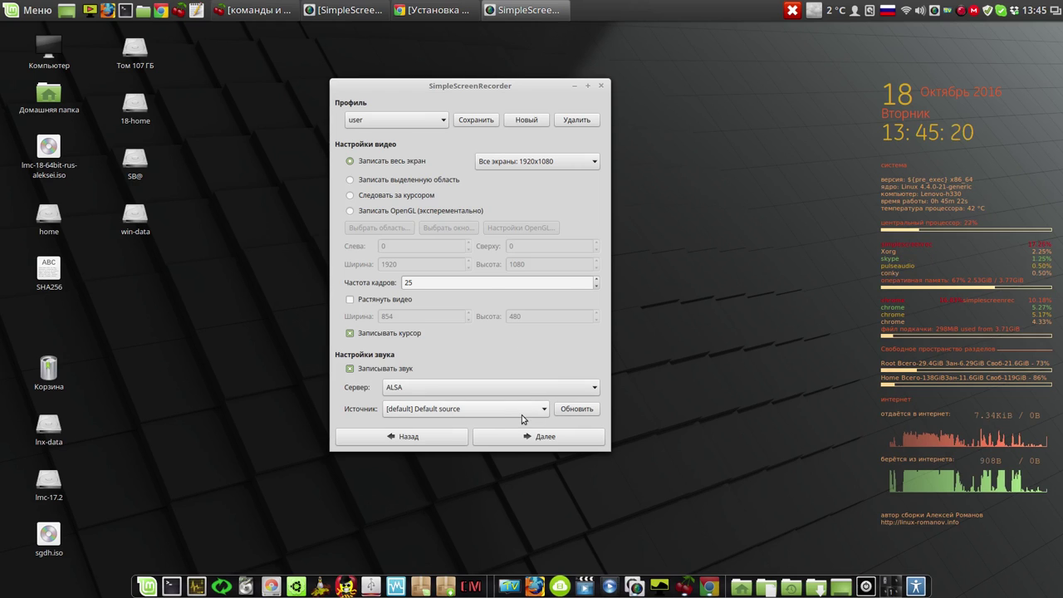
# Review the output settings, highlighting the file name lmc-18, continue to the recording page and close this recorder window
pyautogui.click(556, 440)
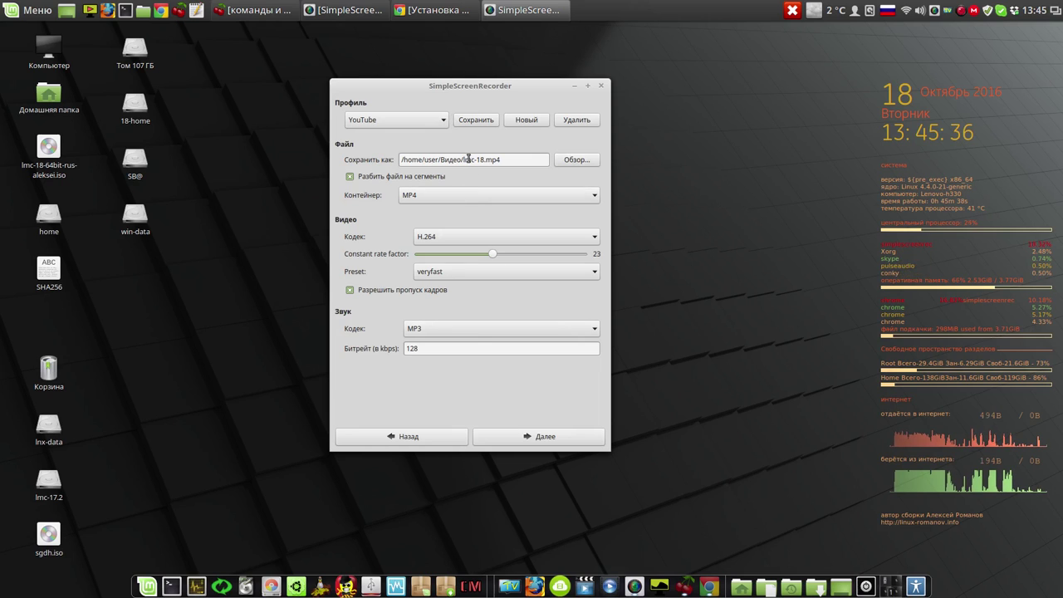
pyautogui.moveTo(463, 160); pyautogui.dragTo(485, 160)
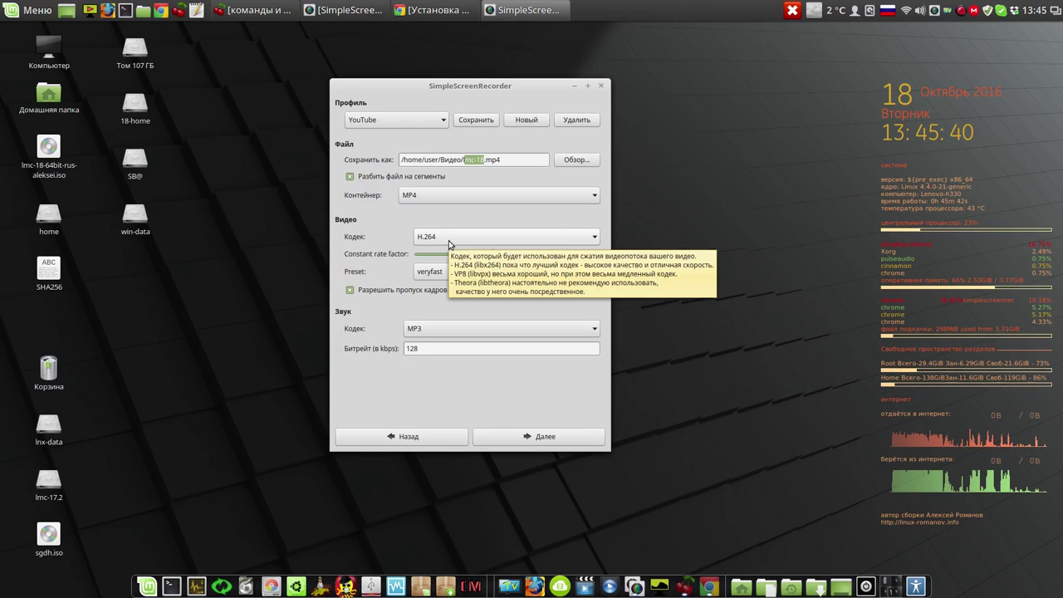
pyautogui.click(539, 436)
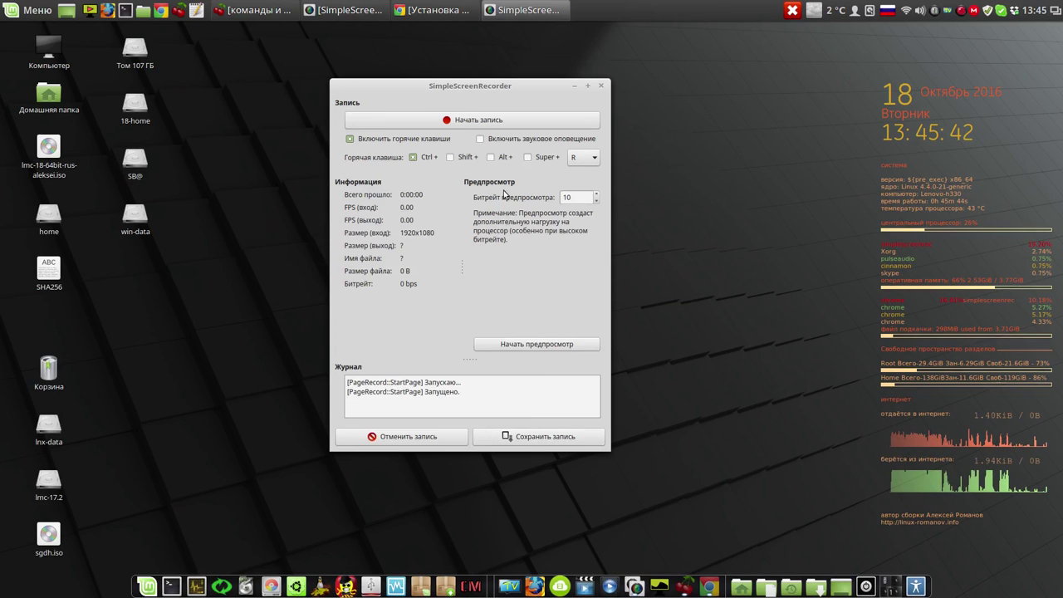
pyautogui.click(602, 85)
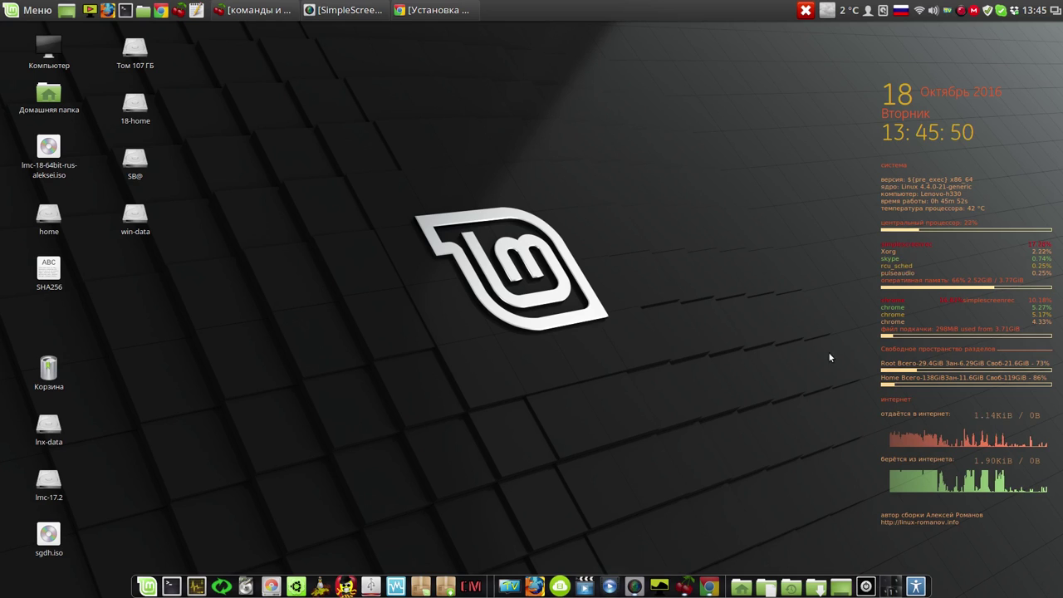
pyautogui.click(610, 580)
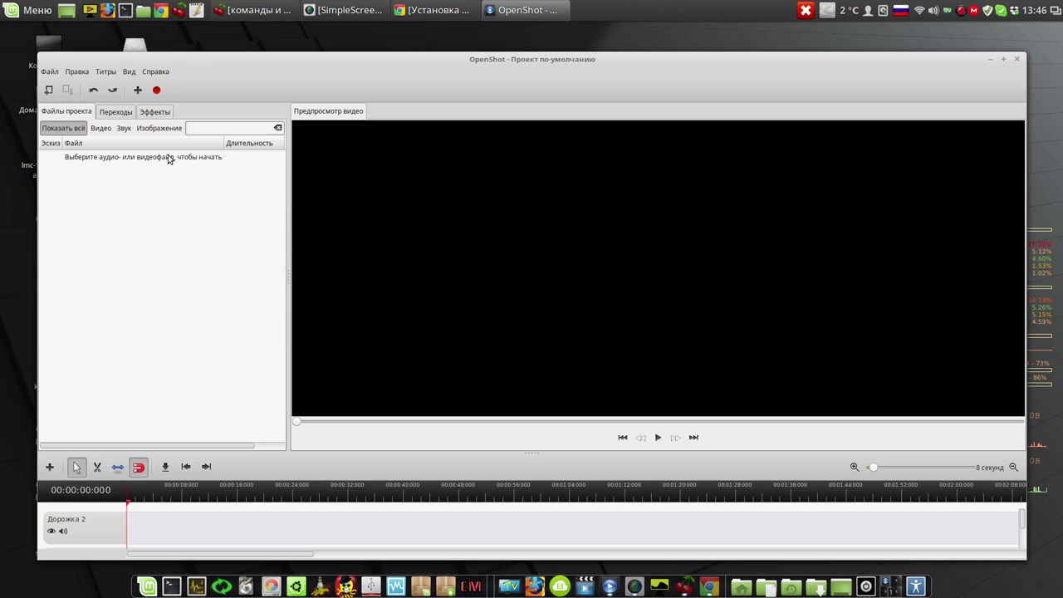
pyautogui.click(138, 90)
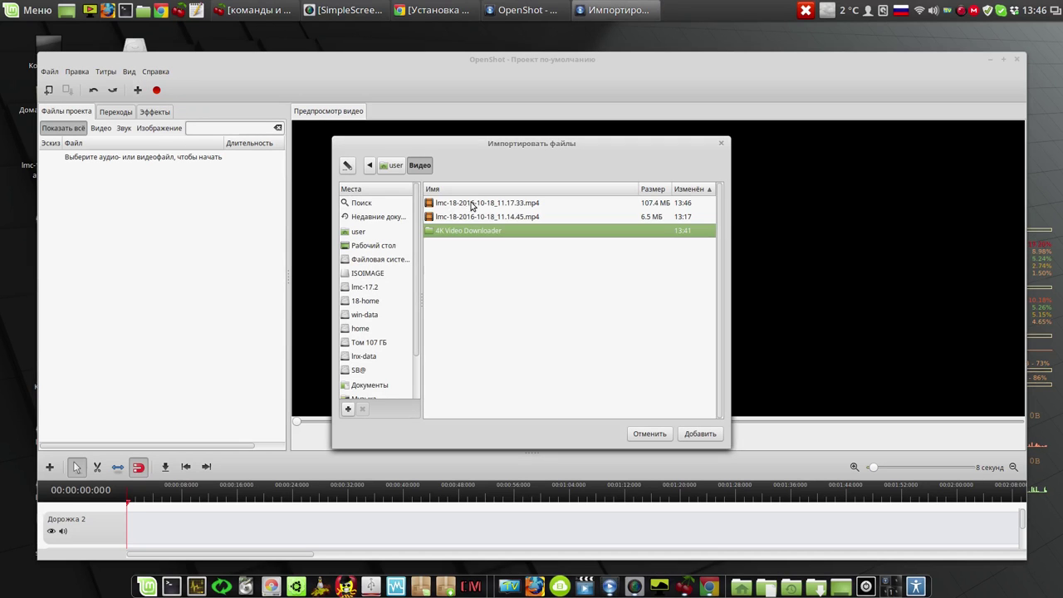
pyautogui.click(498, 217)
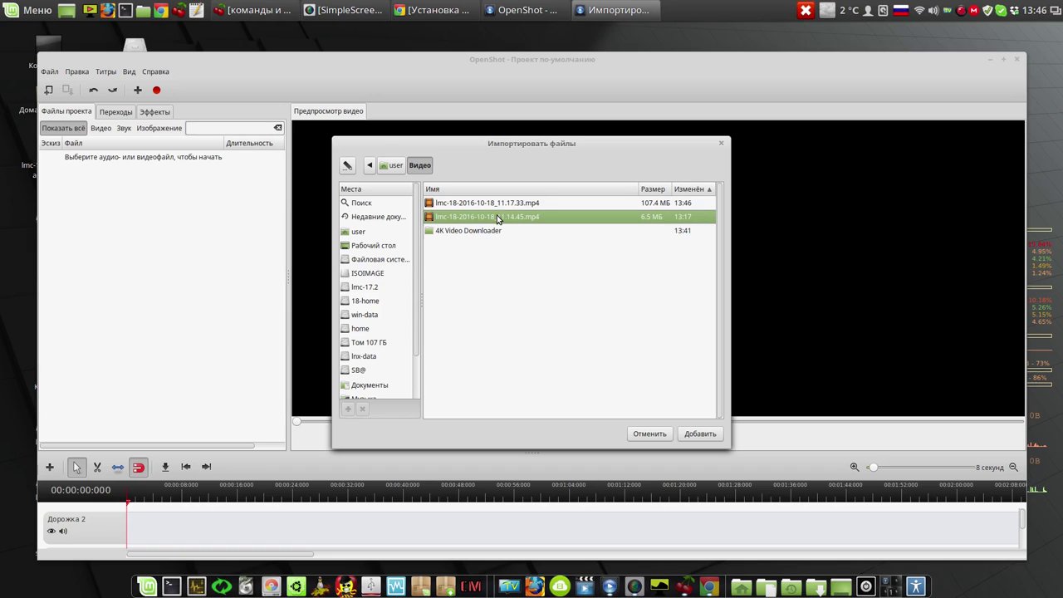
pyautogui.click(708, 438)
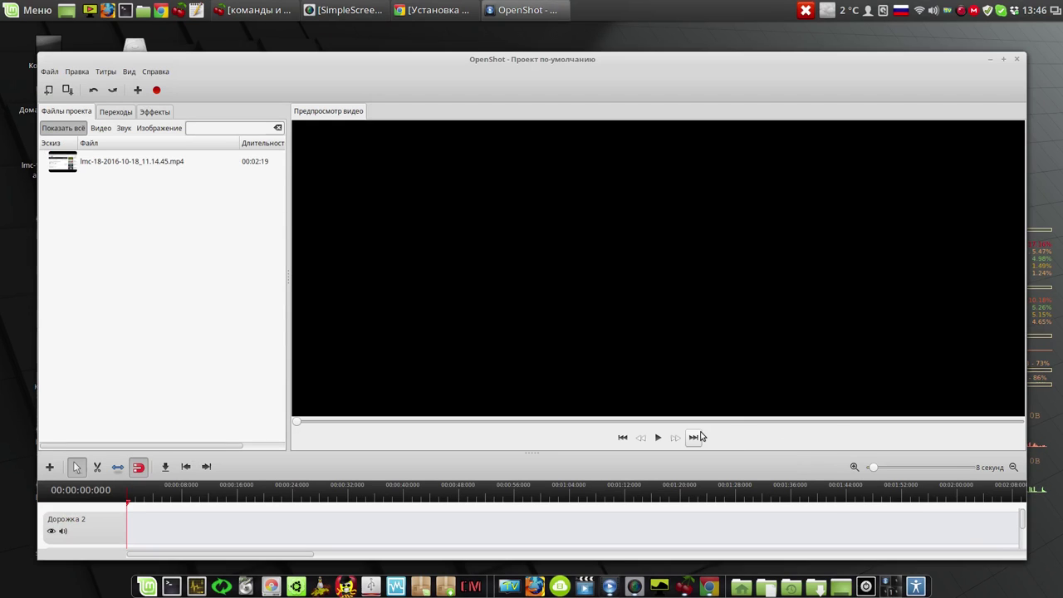
pyautogui.moveTo(81, 165); pyautogui.dragTo(156, 527)
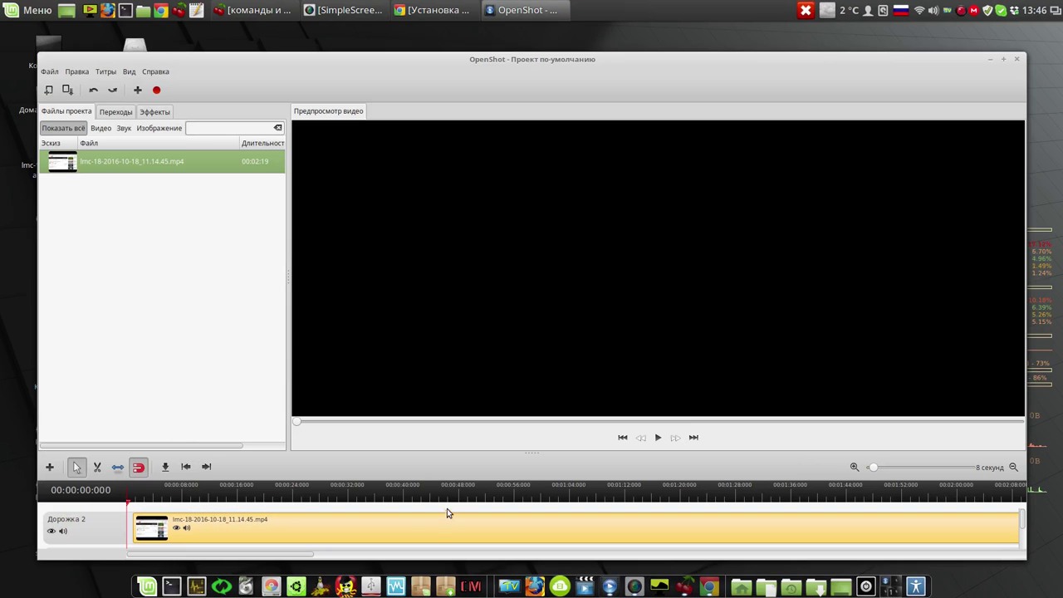
# Preview the first three seconds of the timeline clip, pause it and close OpenShot without saving the project
pyautogui.click(658, 437)
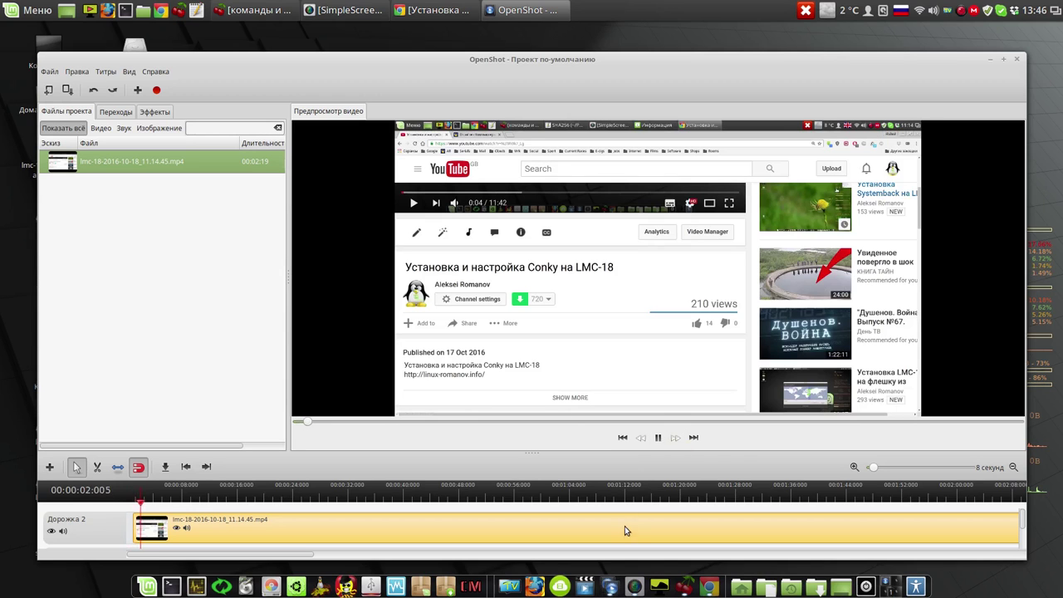
pyautogui.click(658, 438)
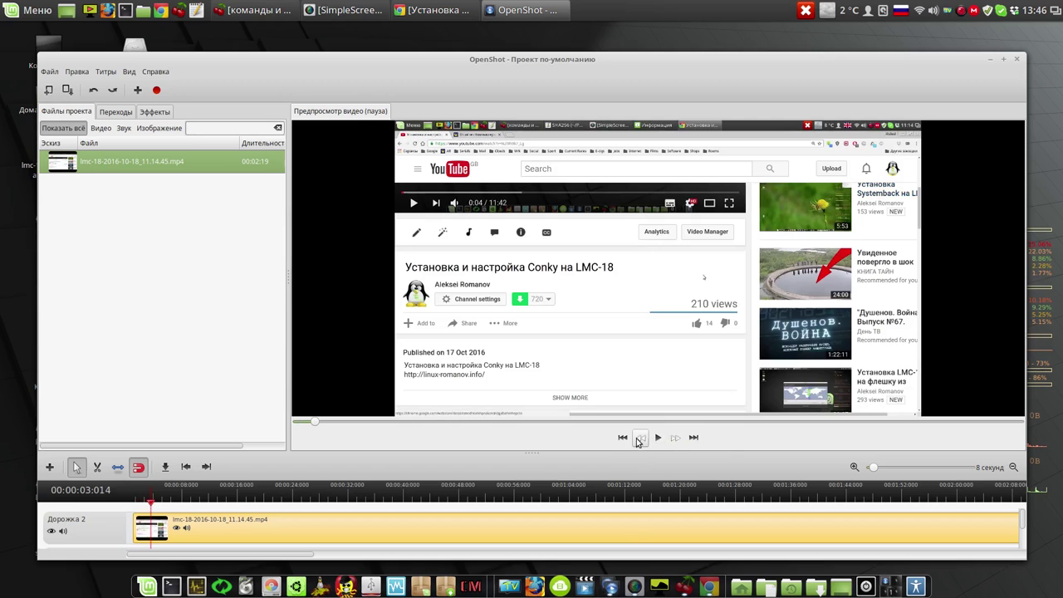
pyautogui.click(1017, 62)
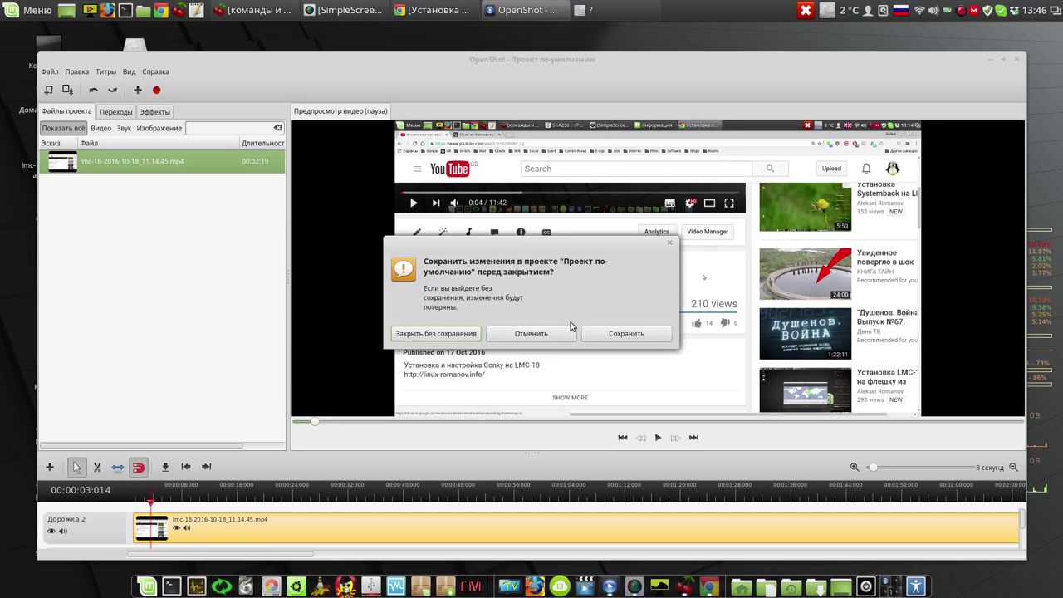
pyautogui.click(467, 336)
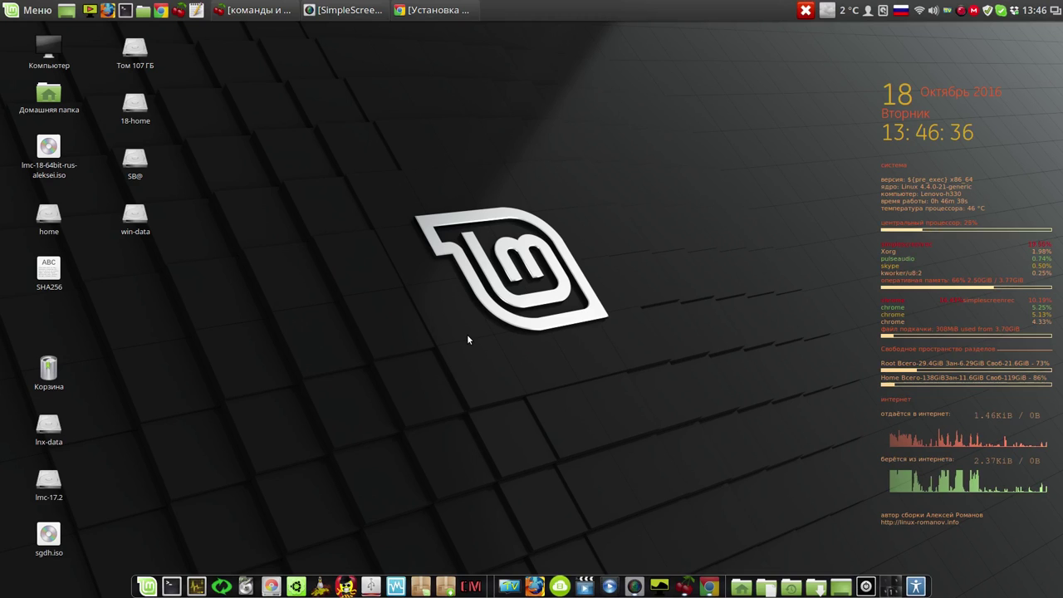
# Look through the installed applications in the Аудио и видео category and dismiss the list
pyautogui.click(15, 18)
pyautogui.moveTo(110, 92)
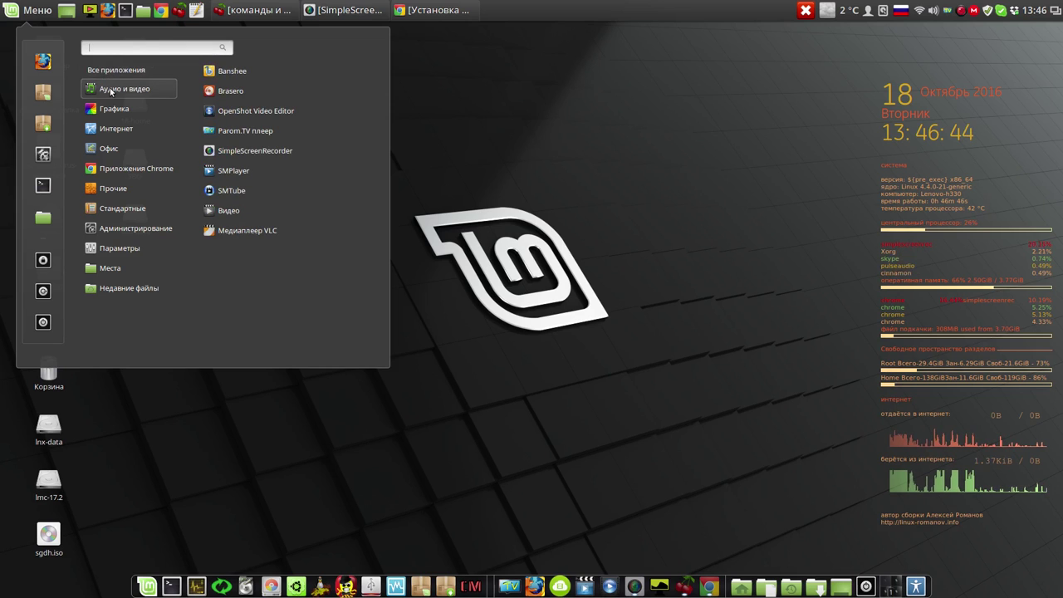
pyautogui.click(509, 130)
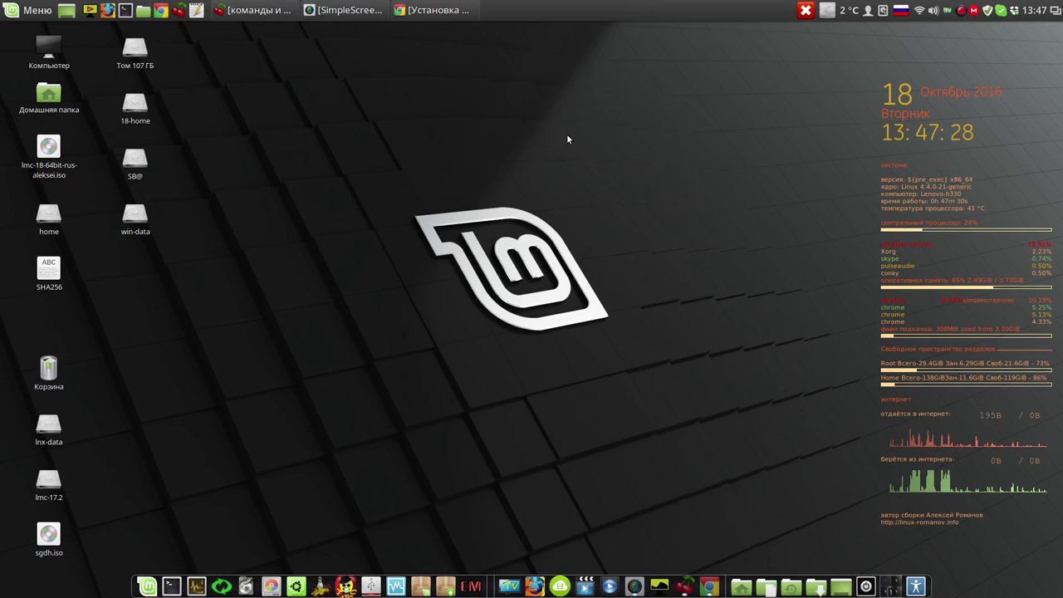
# Bring up Chrome with the Компьютерные советы site and highlight its web address
pyautogui.click(413, 10)
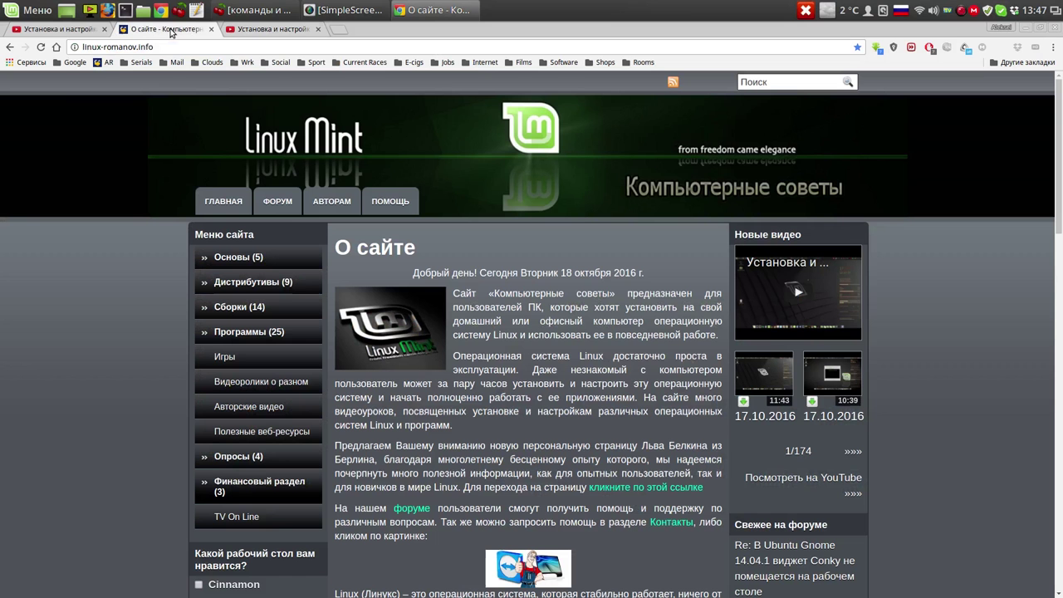
pyautogui.click(173, 30)
pyautogui.moveTo(152, 48); pyautogui.dragTo(78, 48)
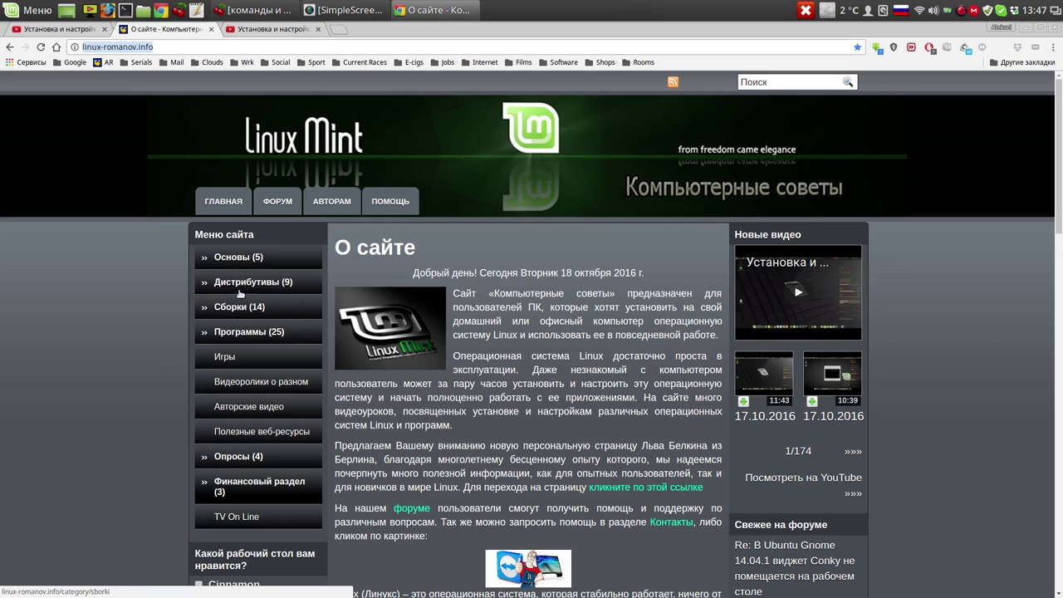
# Expand the site's Основы section, look over the page, return to the Conky video on YouTube and minimize the browser
pyautogui.click(237, 259)
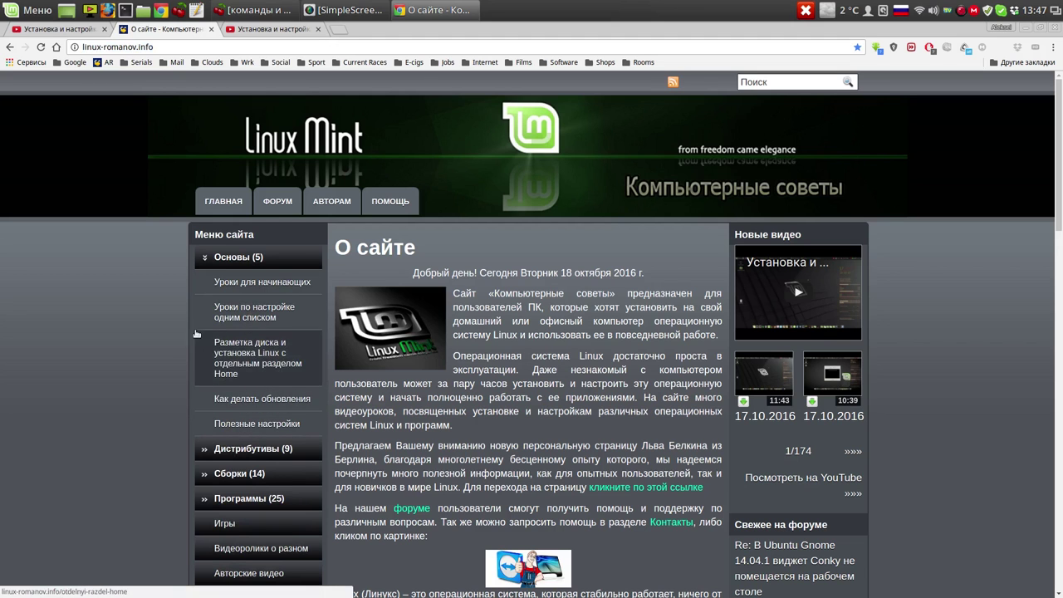
pyautogui.scroll(-4, 139, 371)
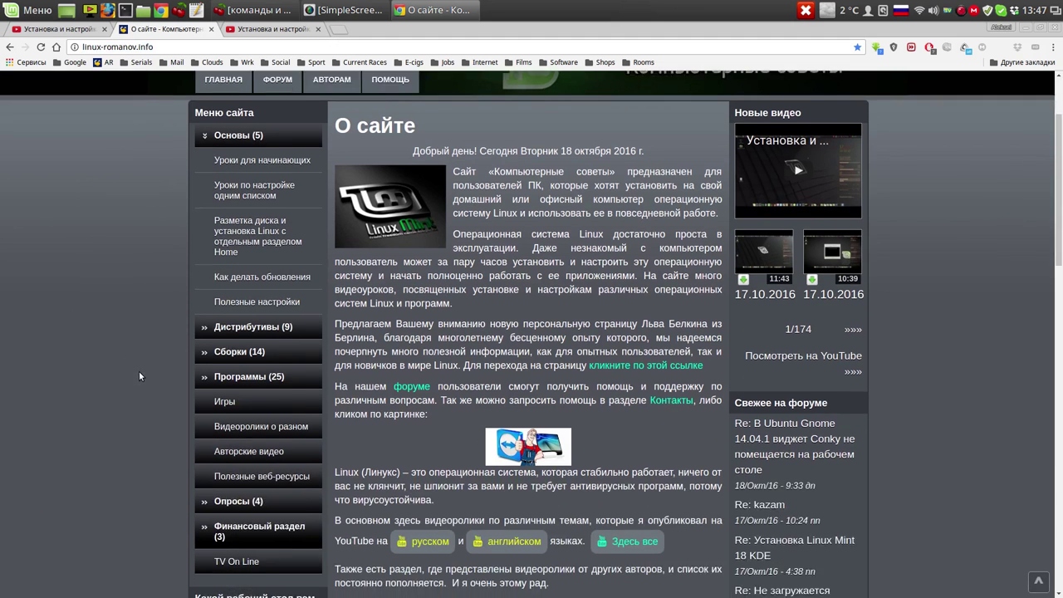
pyautogui.scroll(-3, 136, 372)
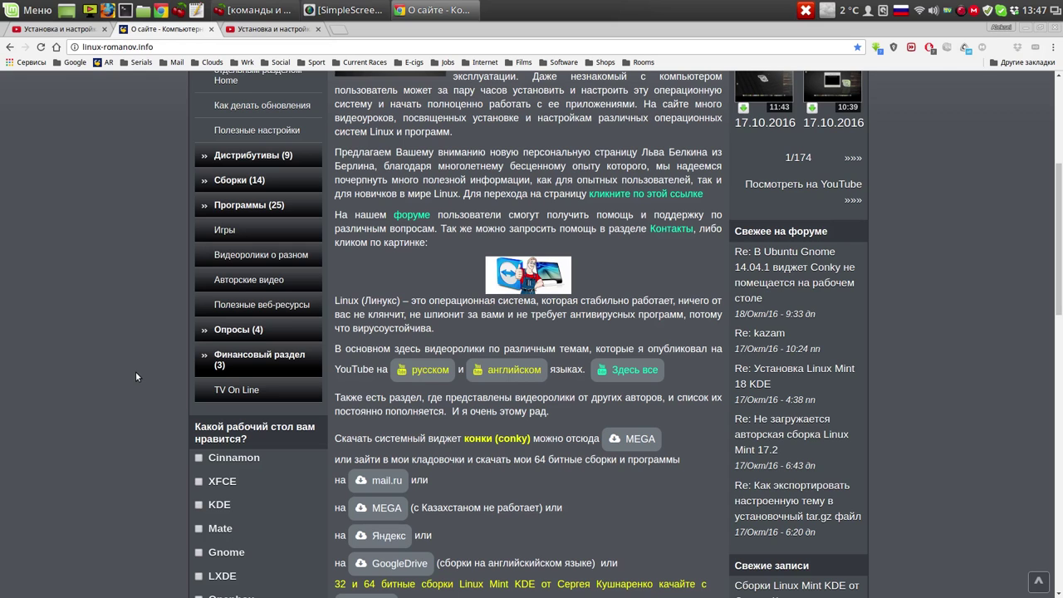
pyautogui.scroll(7, 135, 369)
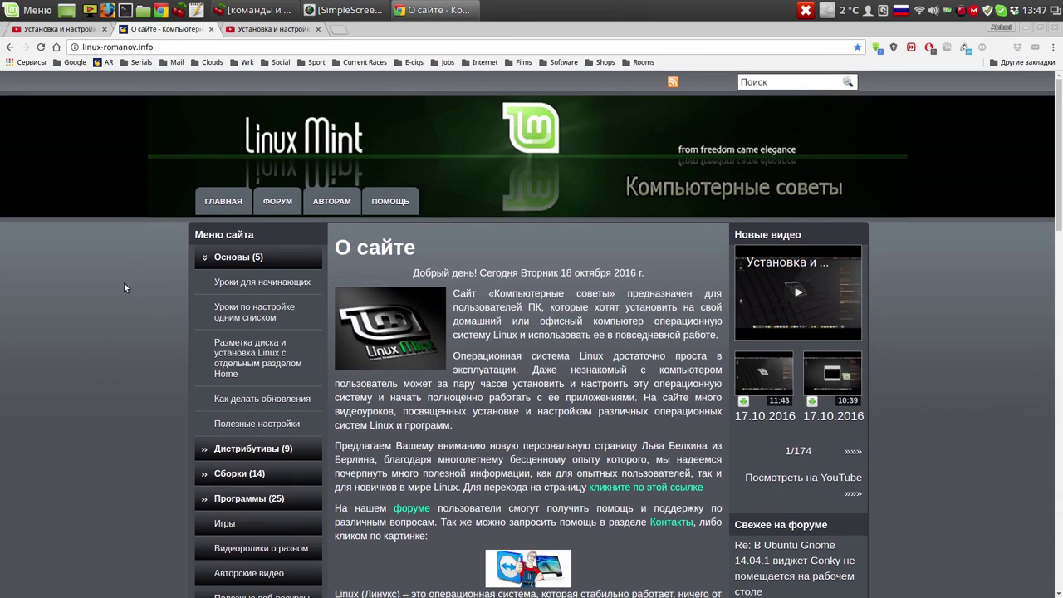
pyautogui.click(273, 30)
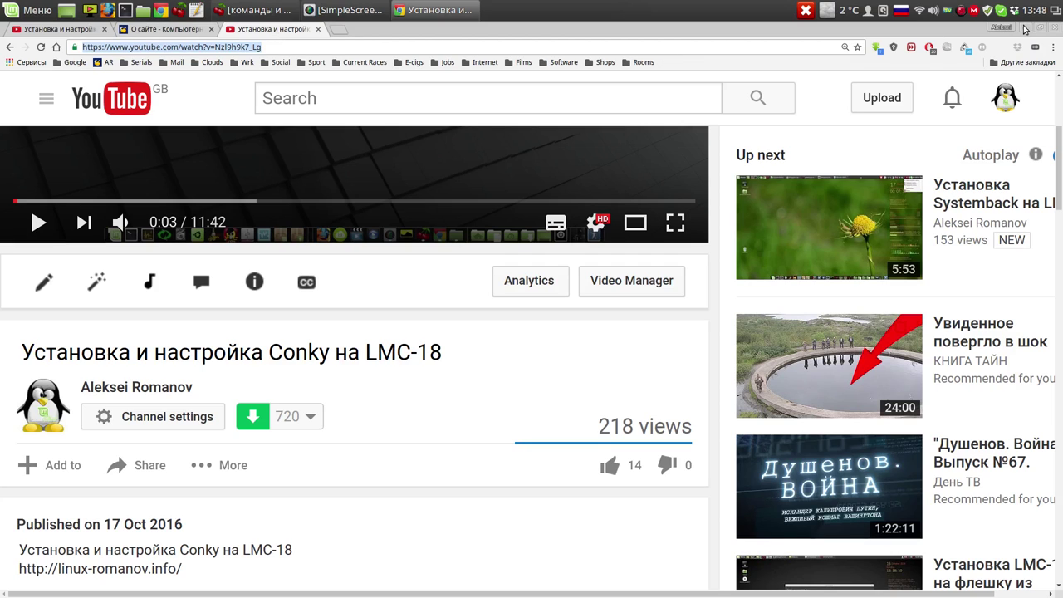
pyautogui.click(1023, 29)
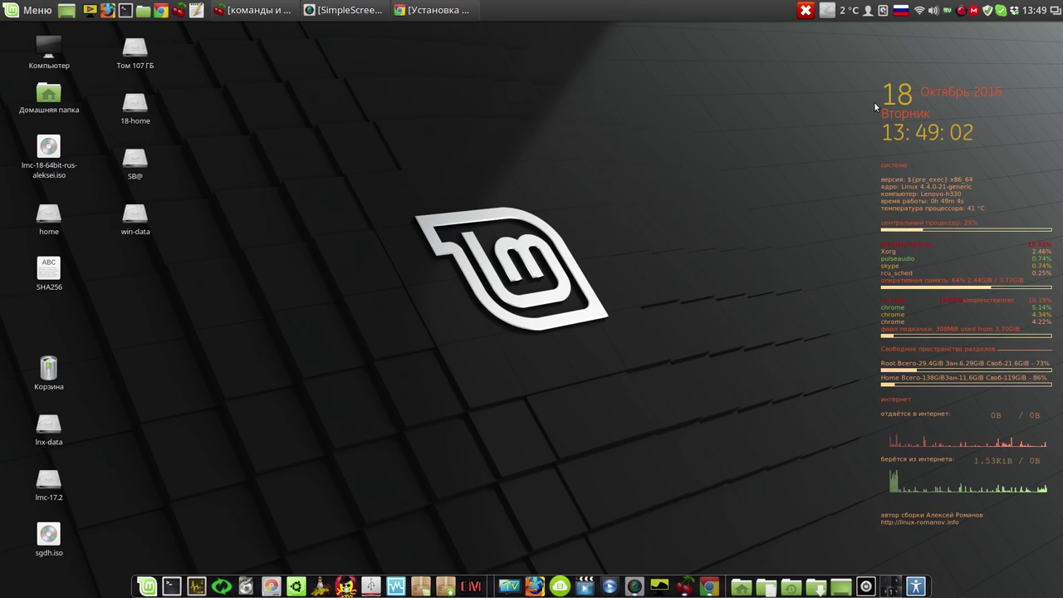
# Uninstall the Thunderbird mail client from the Интернет applications, entering the account password and confirming the package removal
pyautogui.click(35, 13)
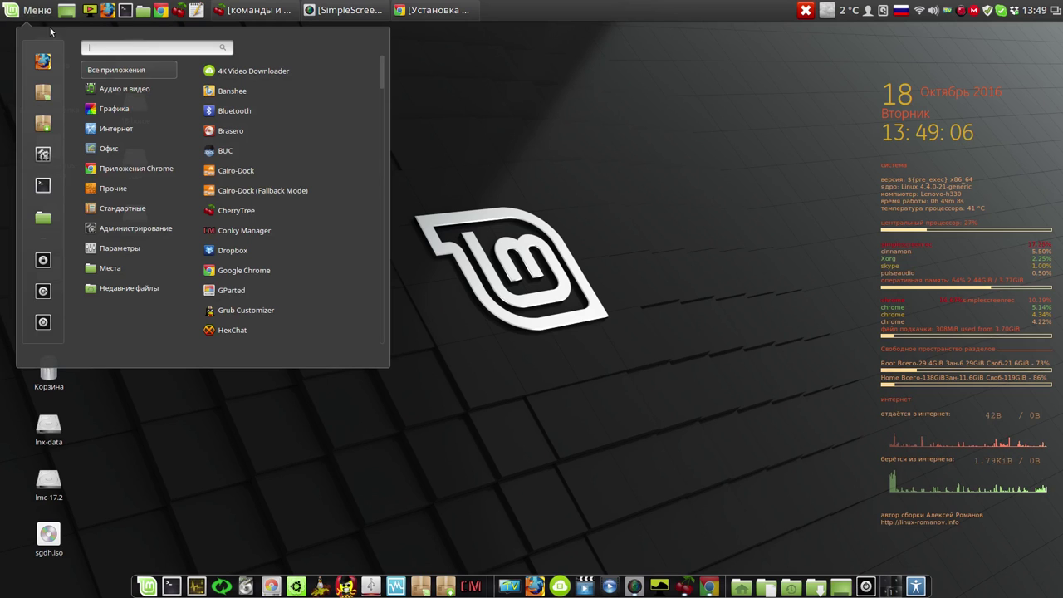
pyautogui.moveTo(108, 131)
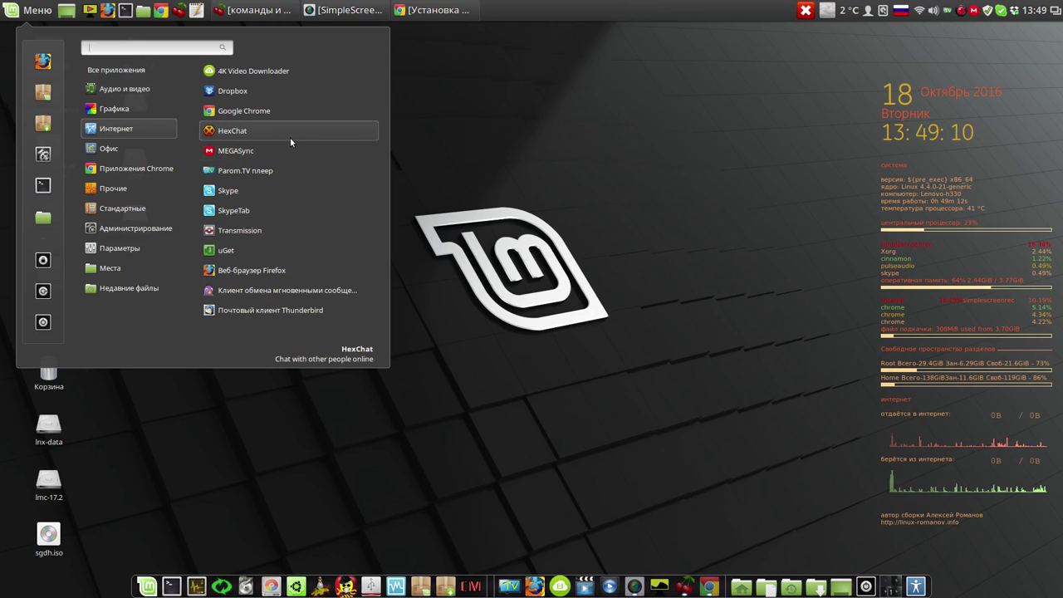
pyautogui.rightClick(249, 313)
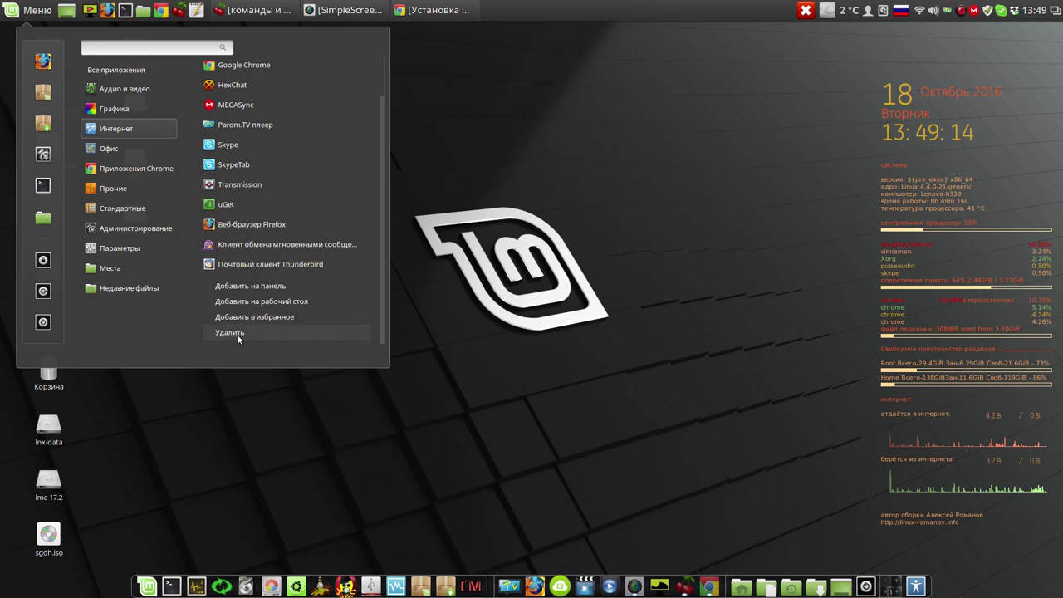
pyautogui.click(237, 333)
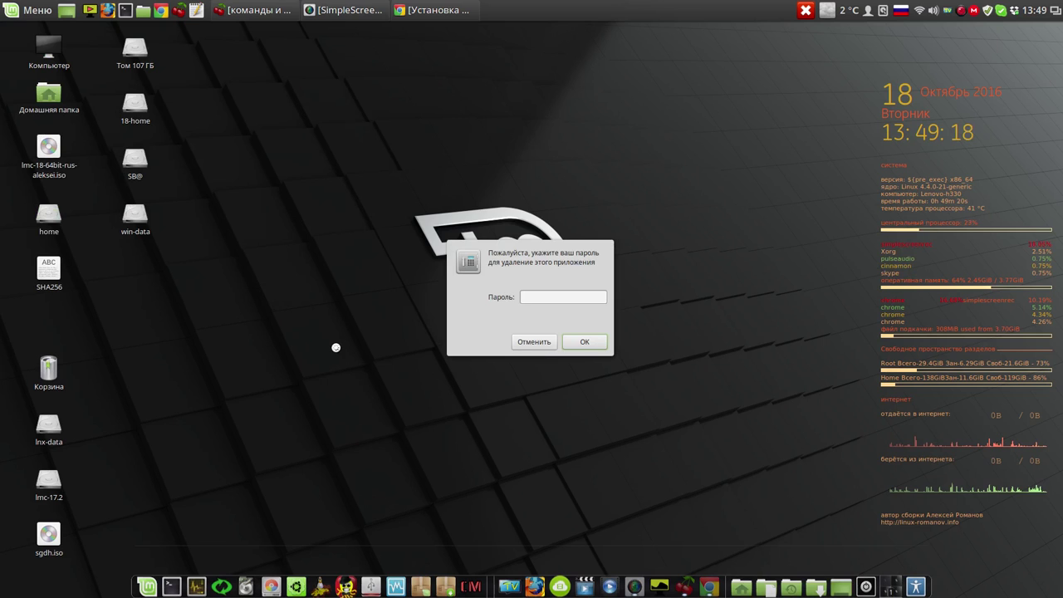
pyautogui.click(584, 341)
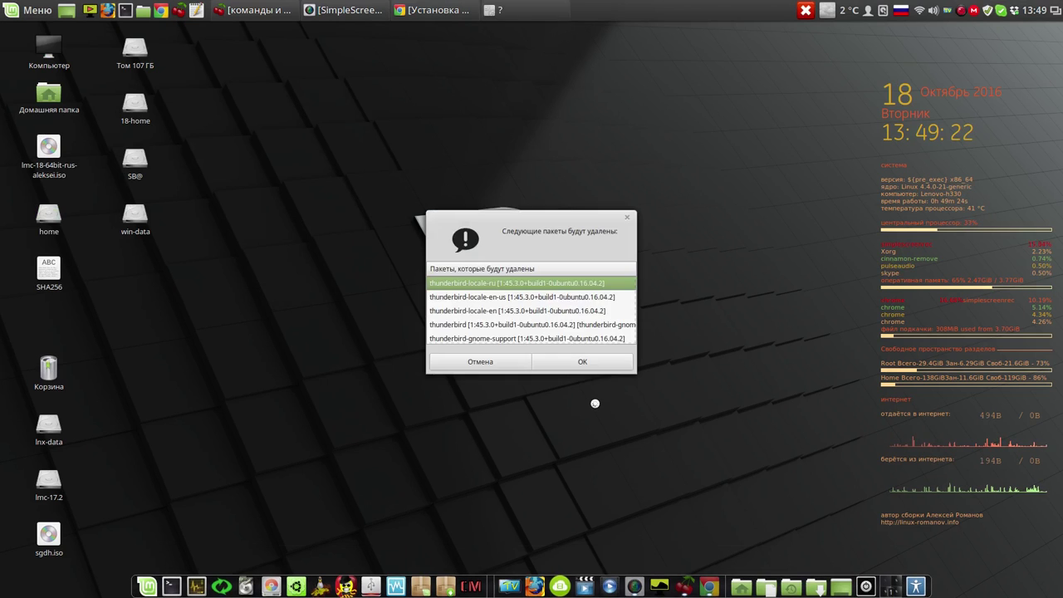
pyautogui.click(582, 364)
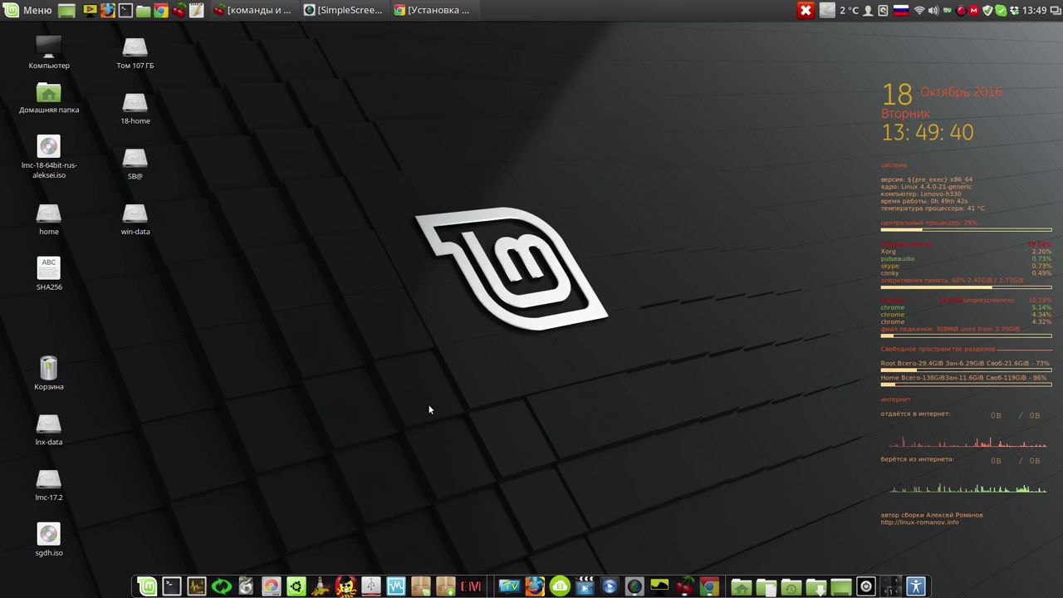
# Launch Ubuntu Tweak and select the whole Система cleanup group, marking Кэш Apt and Параметры пакетов for removal
pyautogui.click(296, 584)
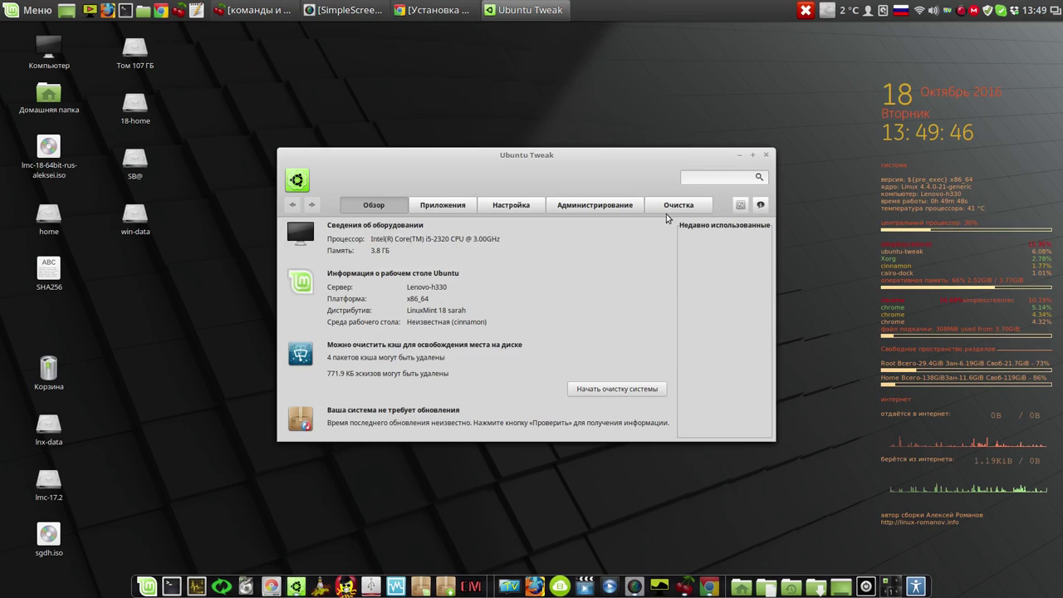
pyautogui.click(689, 208)
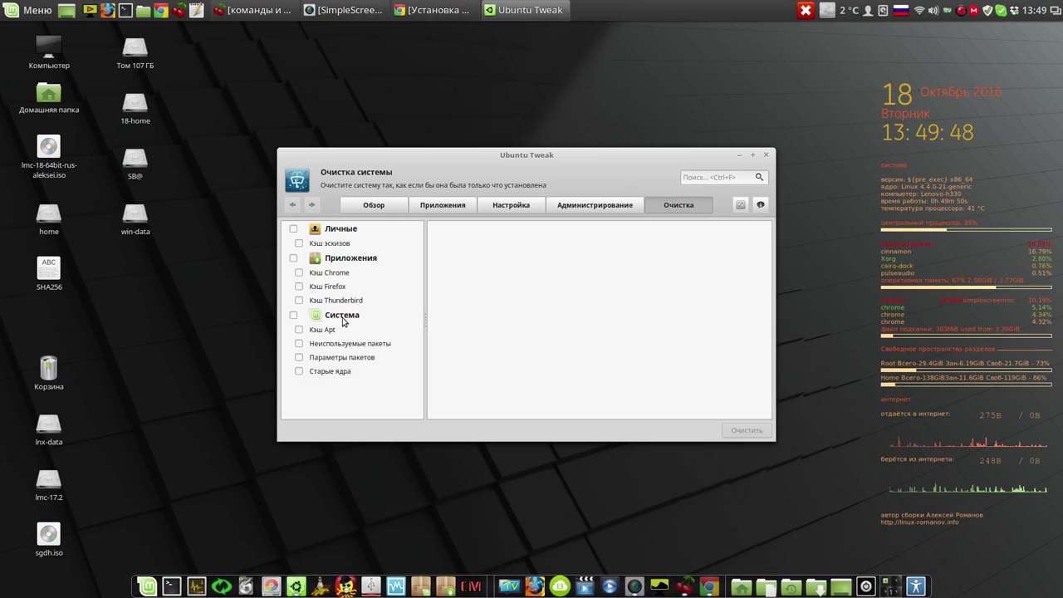
pyautogui.click(293, 315)
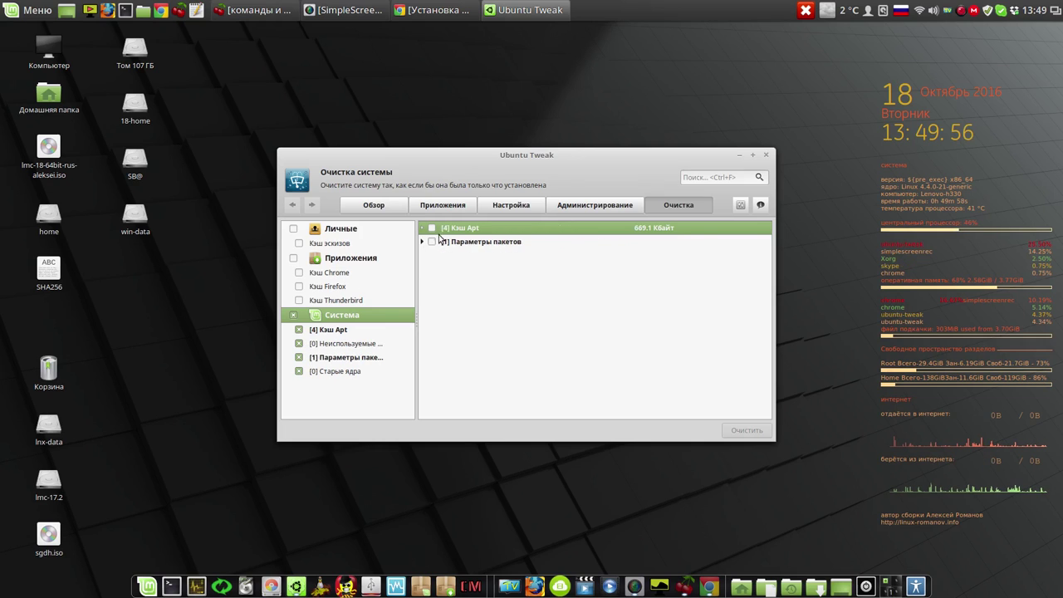
pyautogui.click(433, 228)
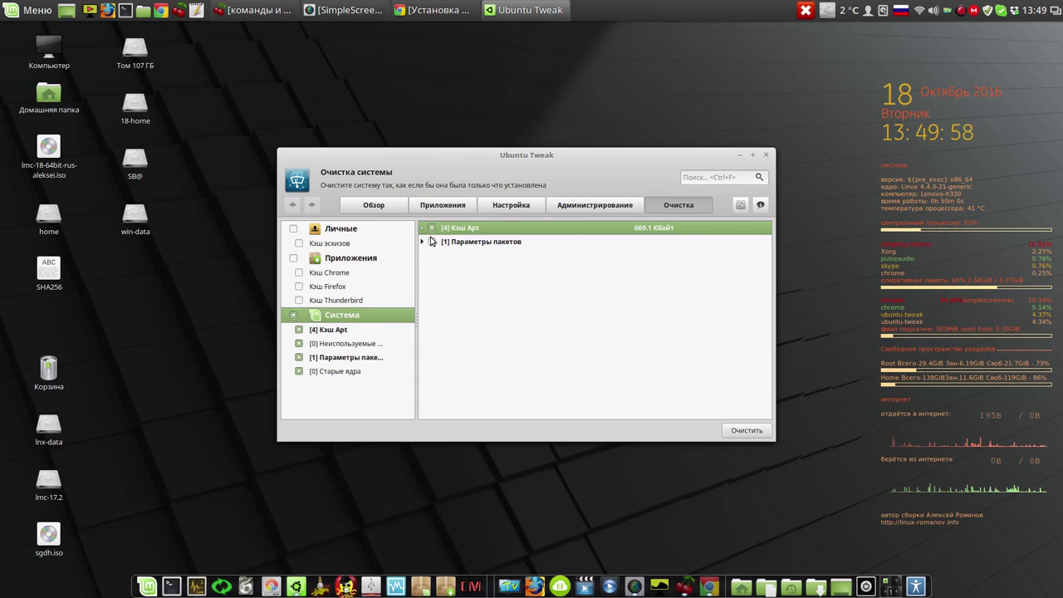
pyautogui.click(431, 242)
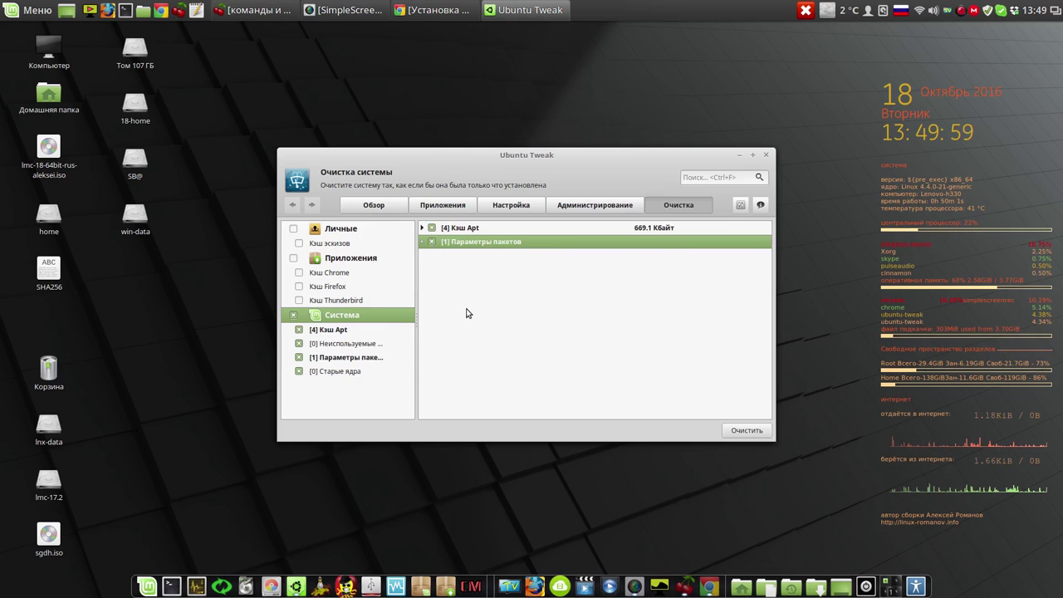
# Clean the marked system items, authenticating with the account password, and close Ubuntu Tweak
pyautogui.click(746, 430)
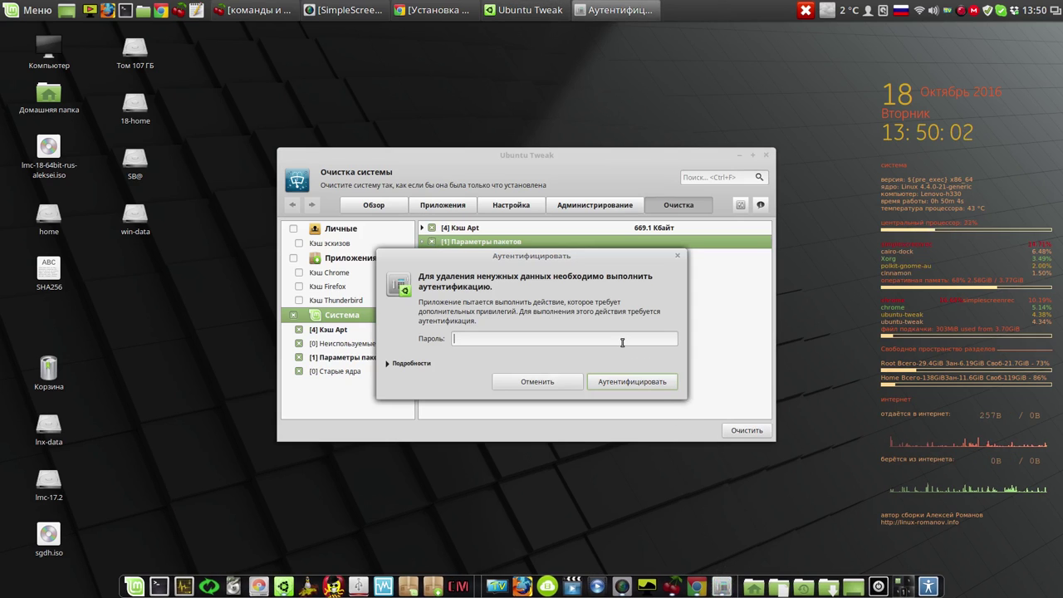
pyautogui.write('p')
pyautogui.click(636, 381)
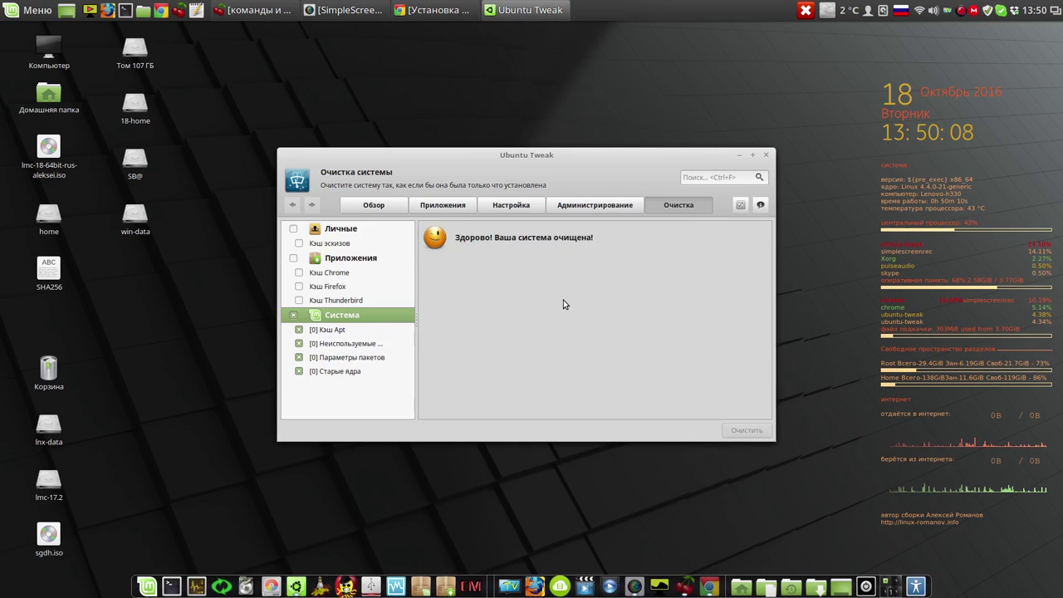
pyautogui.click(765, 155)
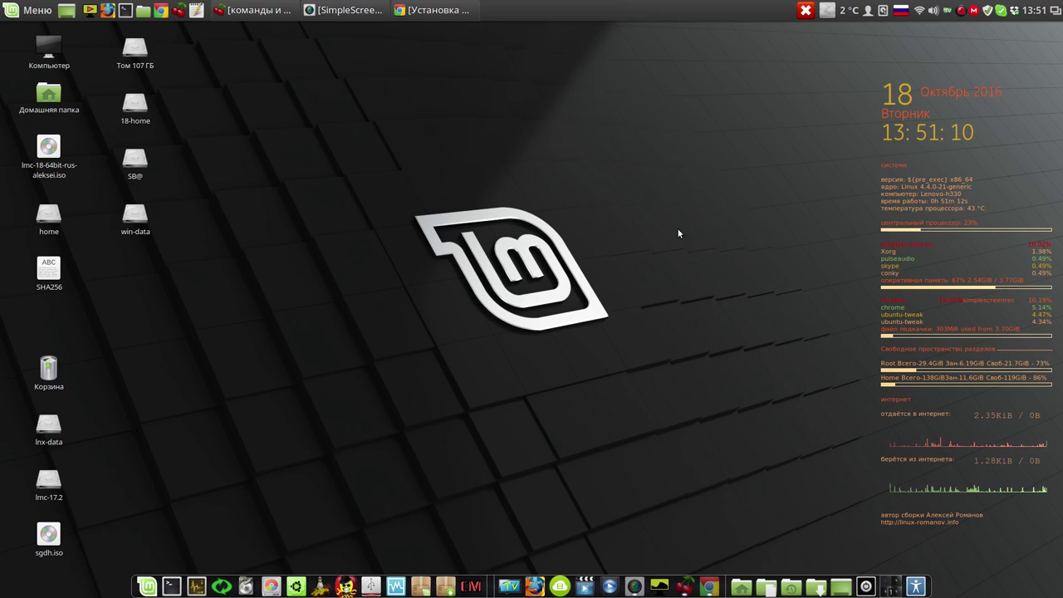
# Bring up the recording options of the running screen recorder
pyautogui.rightClick(962, 11)
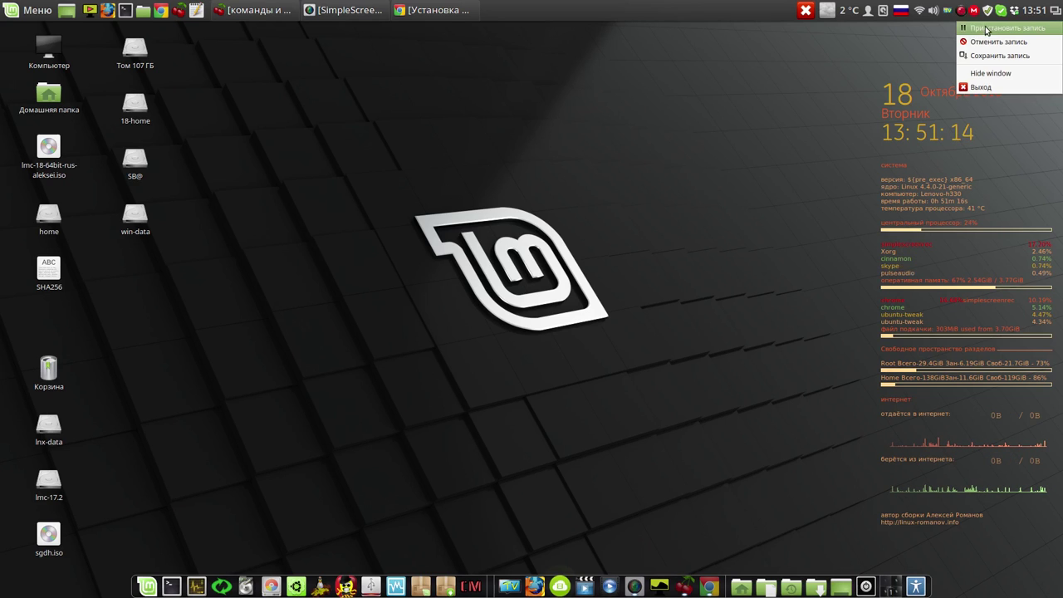